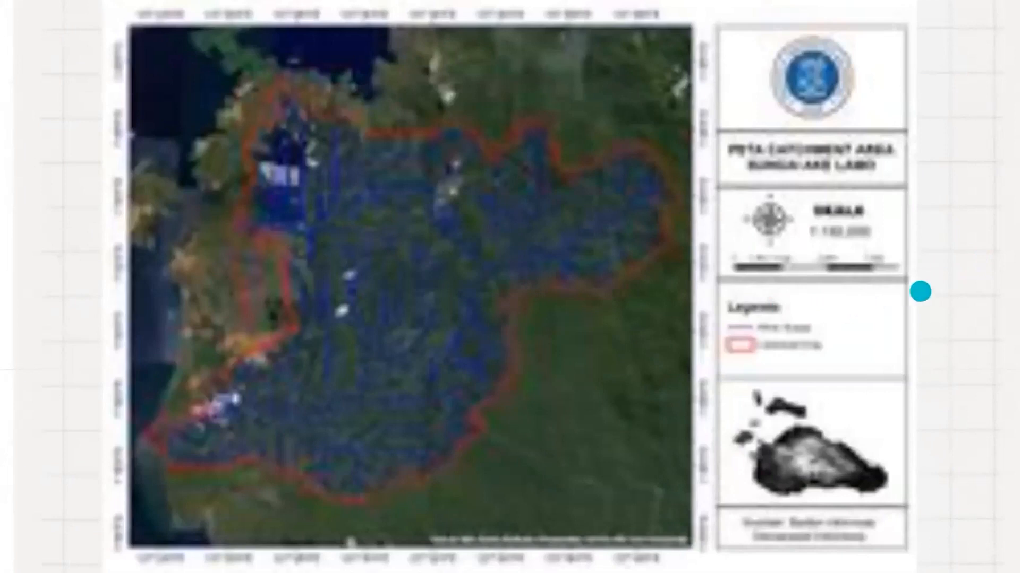
left_click(962, 276)
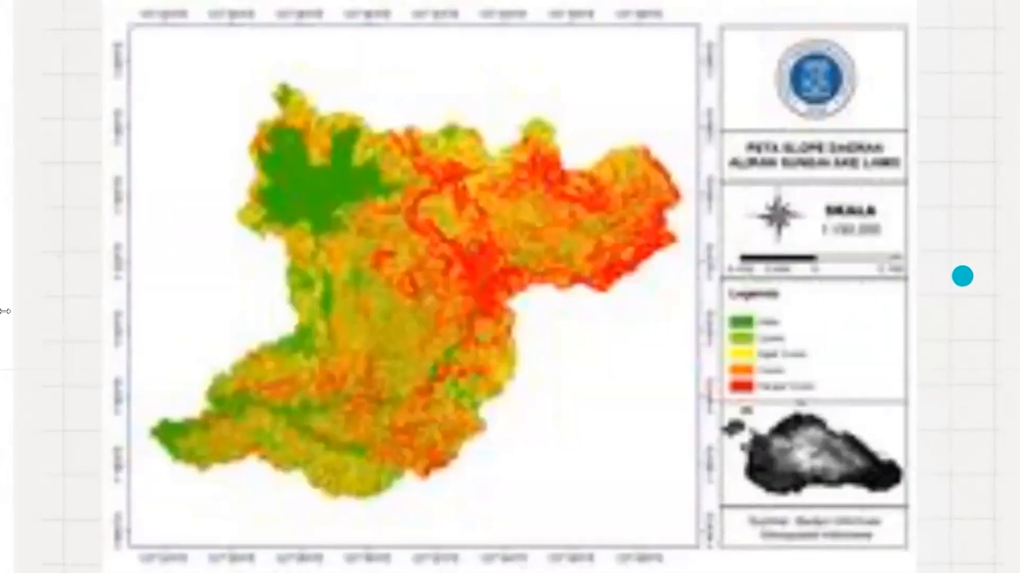
left_click(893, 290)
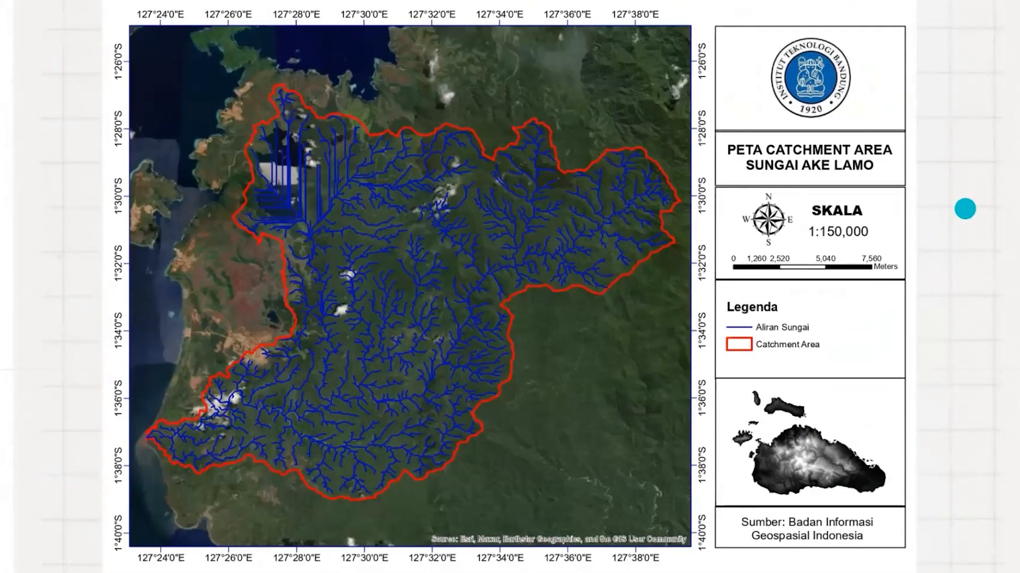
left_click(963, 206)
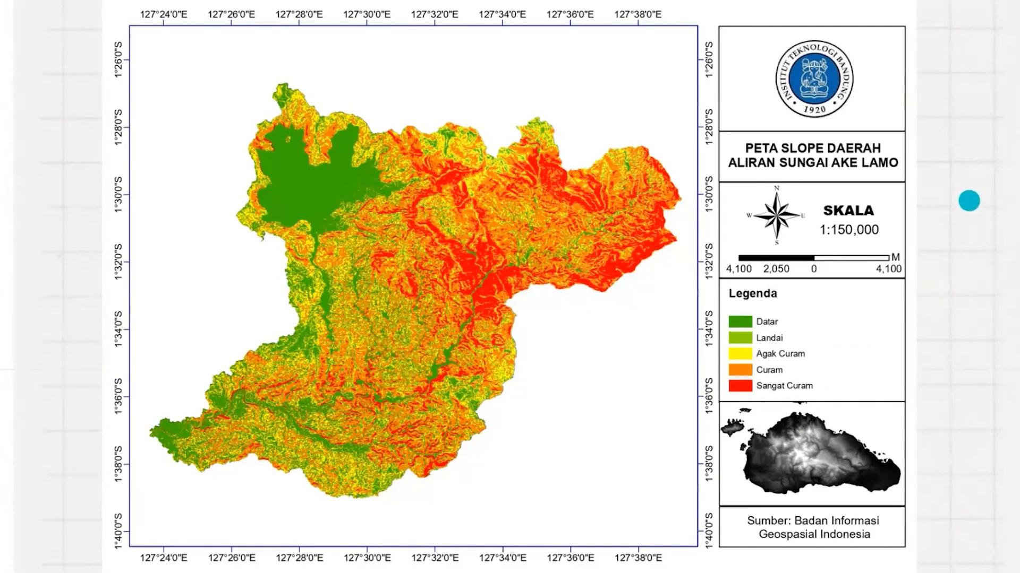
left_click(975, 212)
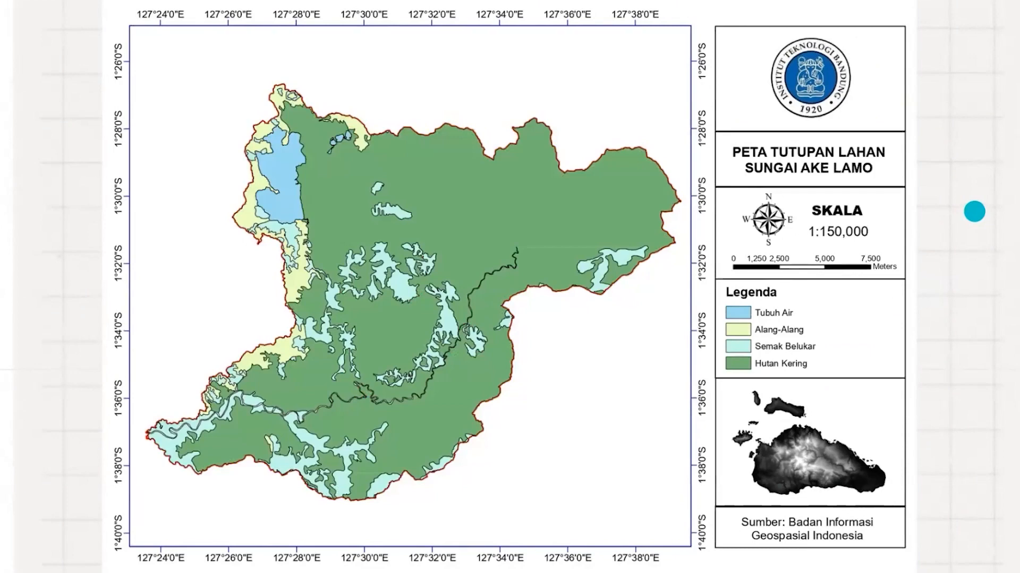
left_click(974, 209)
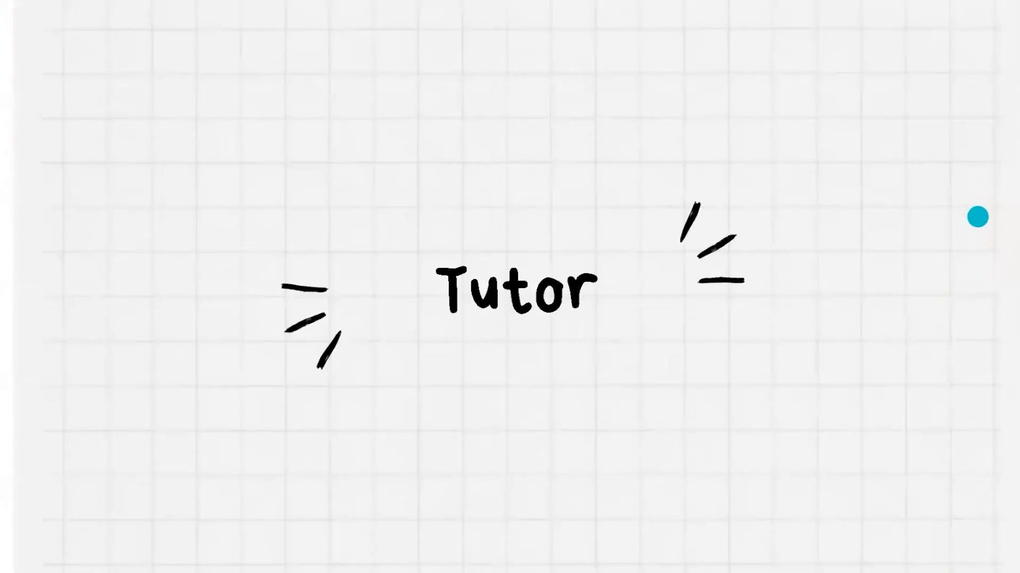
left_click(978, 220)
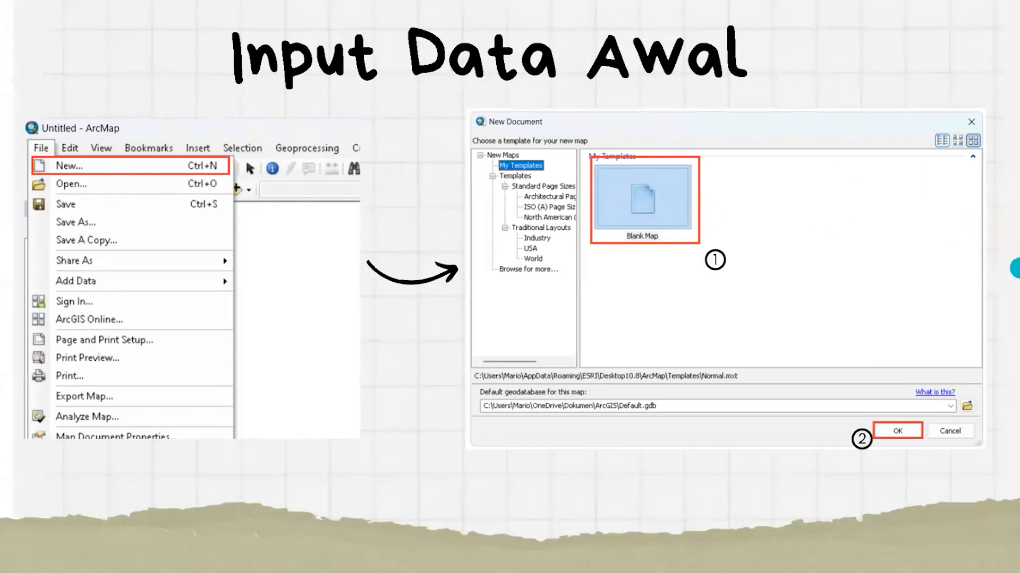
left_click(1017, 266)
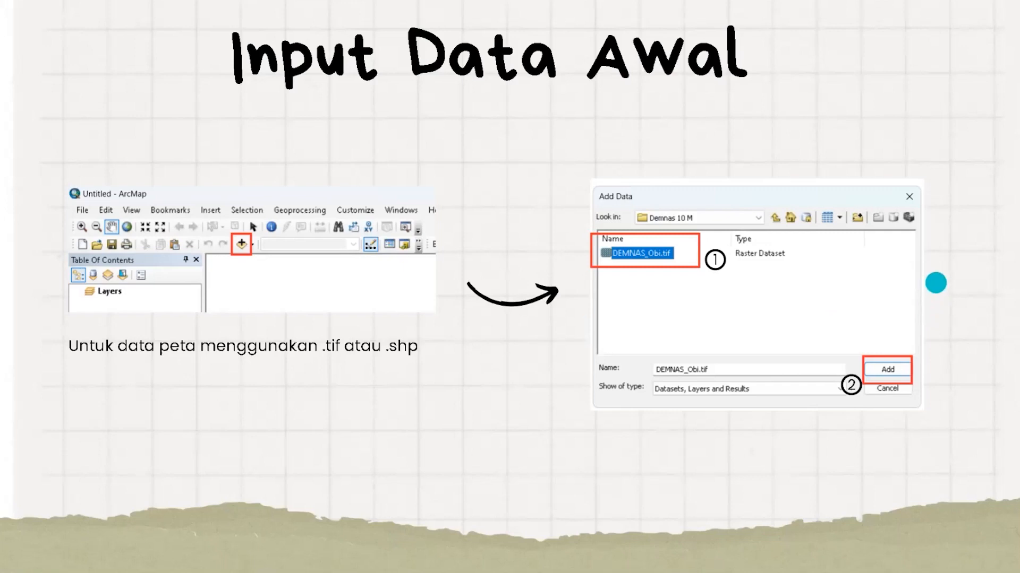
left_click(935, 284)
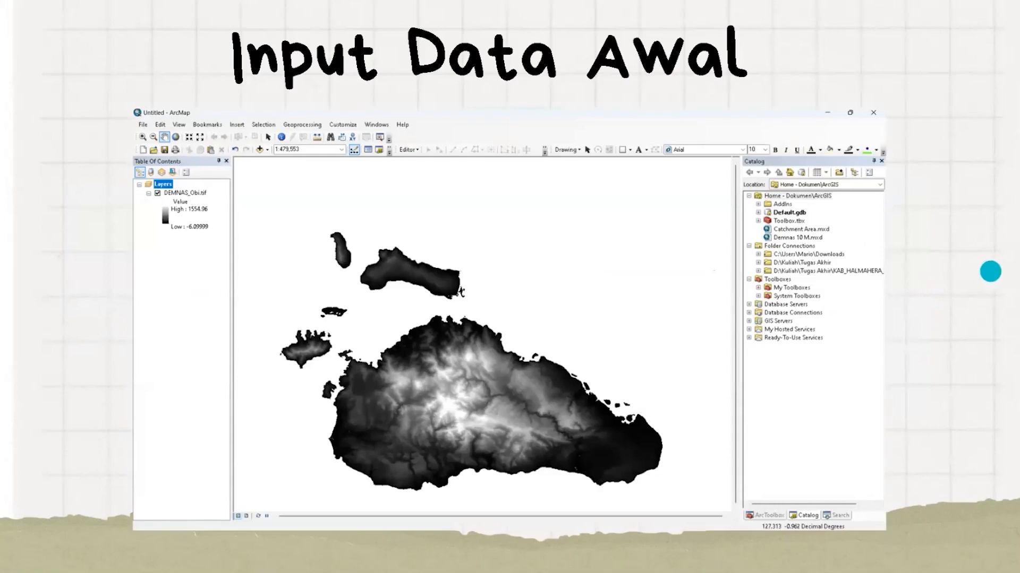
left_click(983, 261)
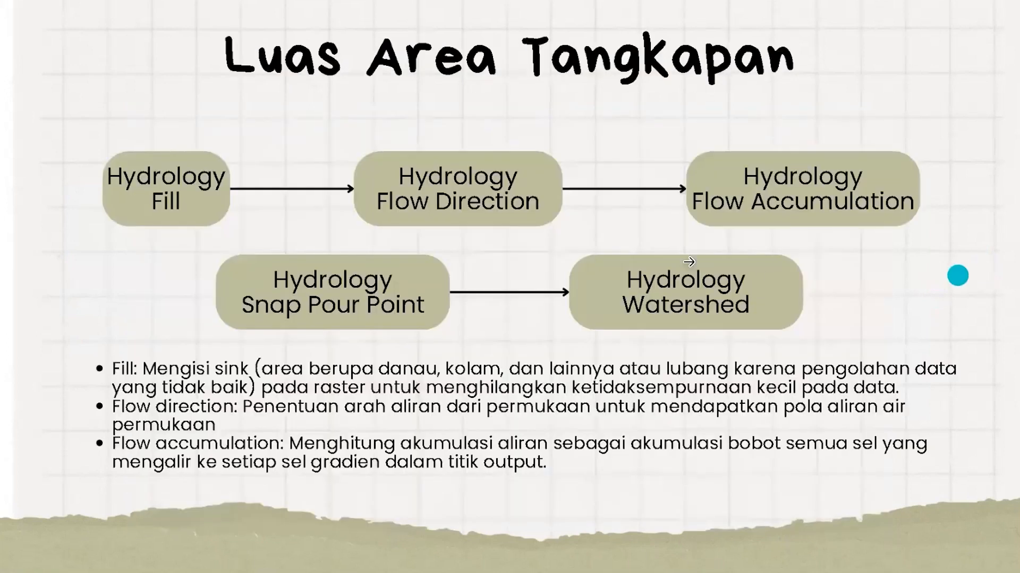
Switch to ArcMap and dismiss its Getting Started dialog without opening a recent map.
left_click(80, 269)
key("super")
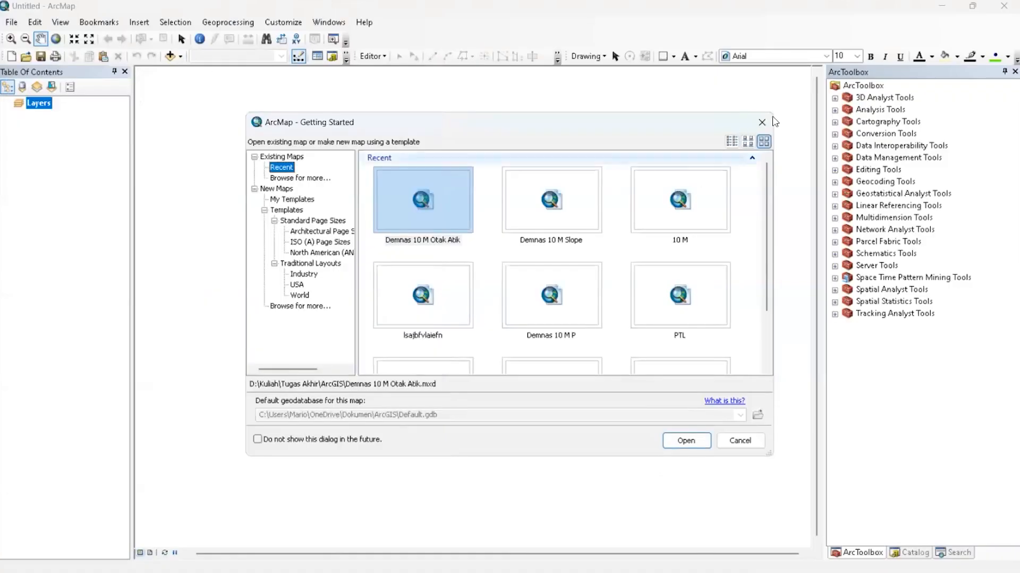
left_click(761, 122)
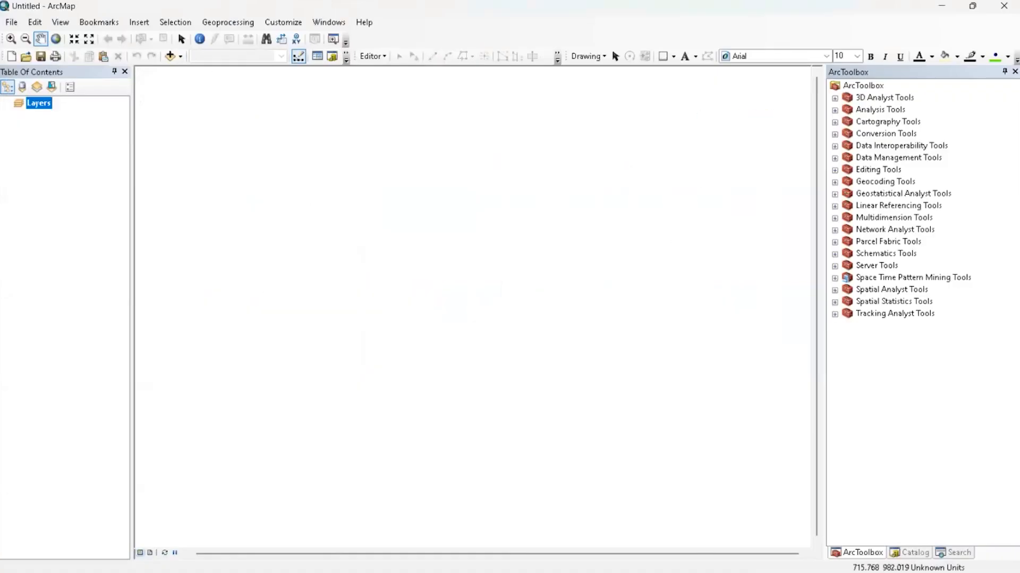
Create a new map document from the default template.
left_click(9, 23)
left_click(9, 23)
left_click(9, 22)
left_click(24, 37)
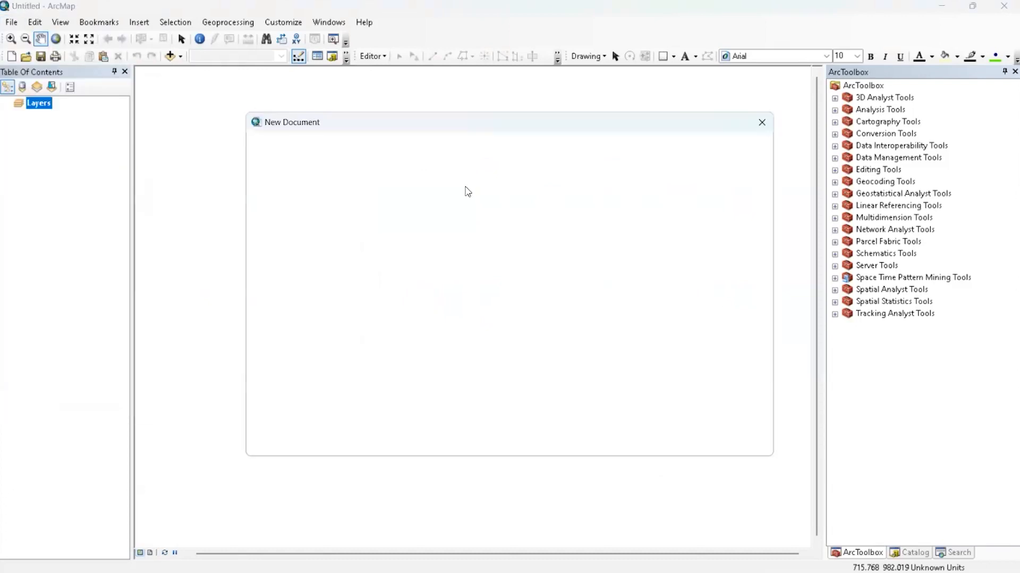
left_click(684, 441)
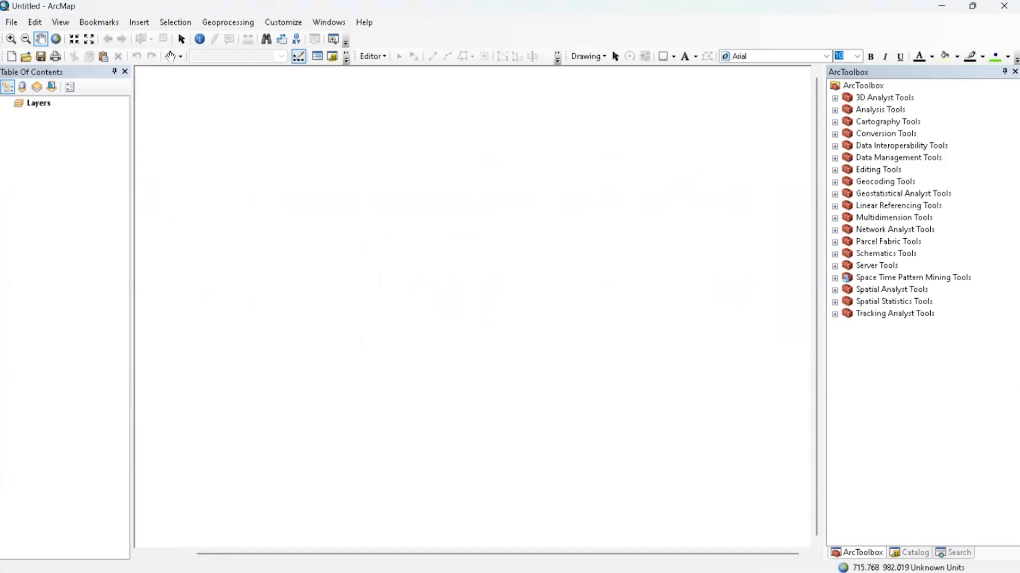
Add the raster dataset DEMNAS_Obi.tif from the Demnas 10 M folder to the map.
left_click(176, 55)
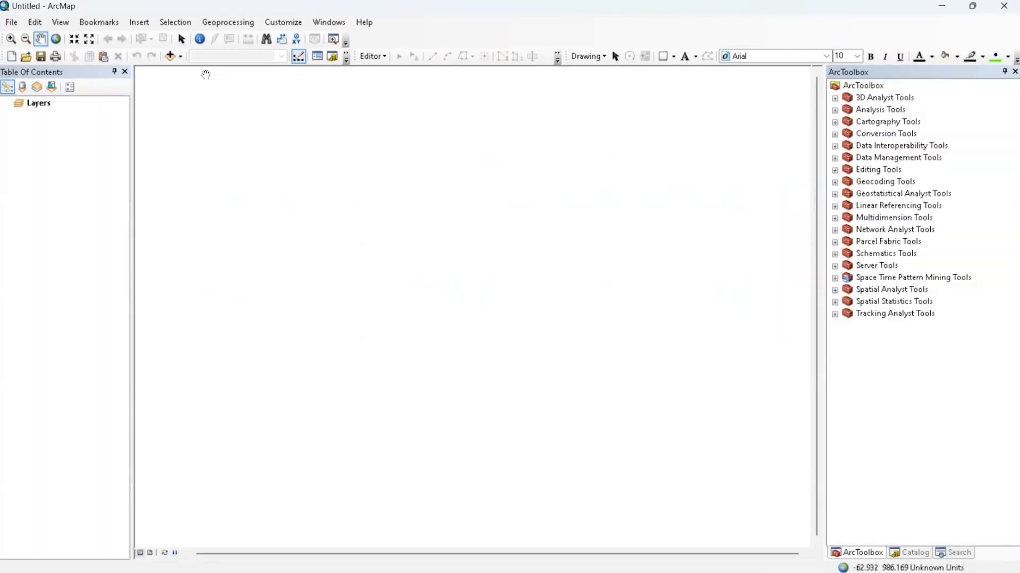
left_click(169, 56)
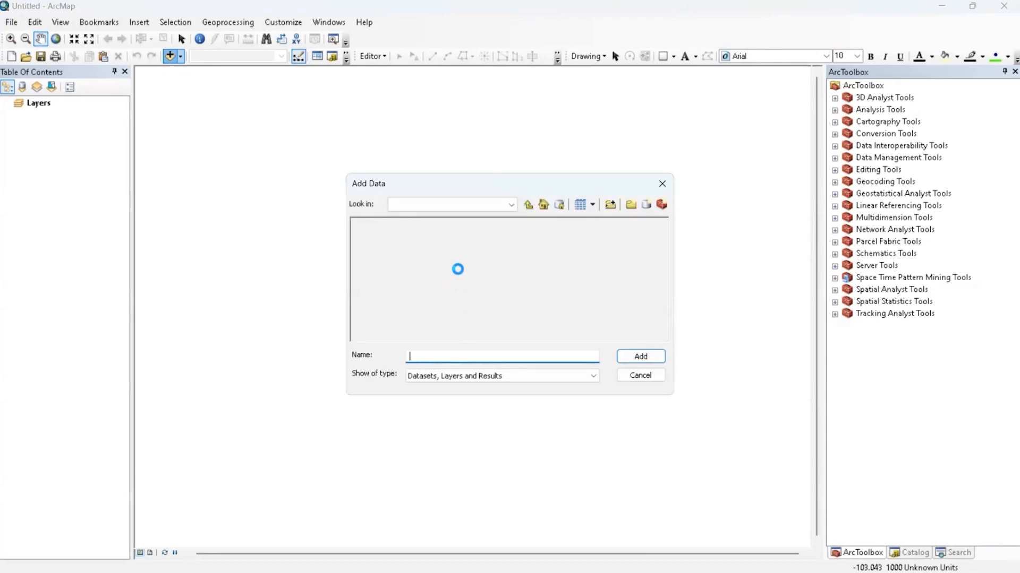
left_click(425, 240)
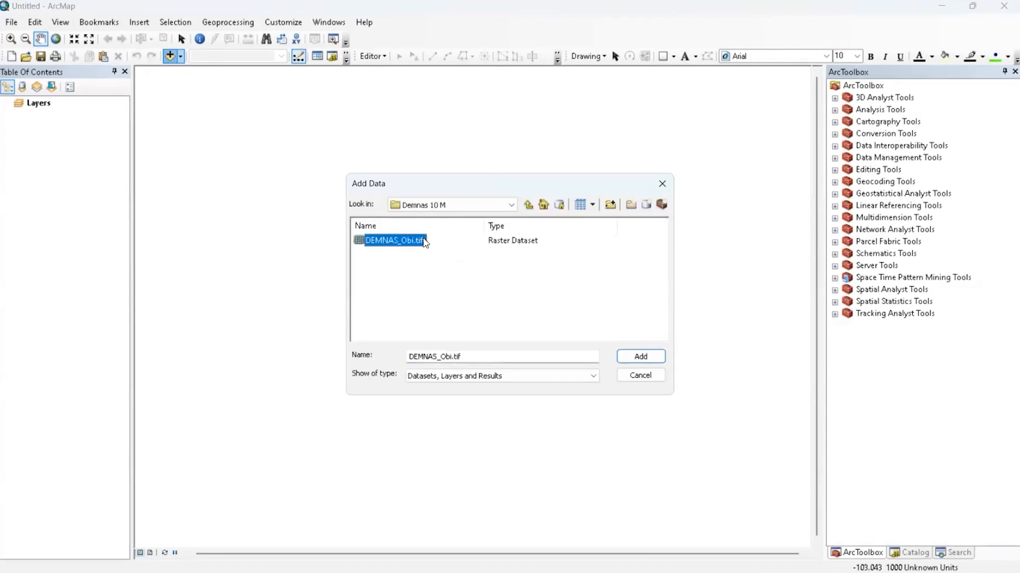
left_click(640, 356)
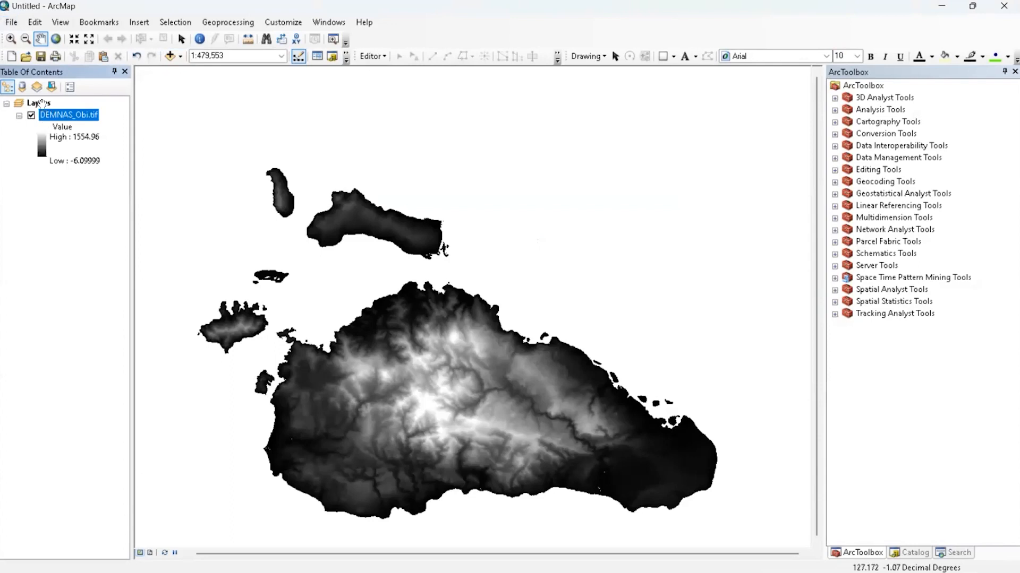
right_click(39, 102)
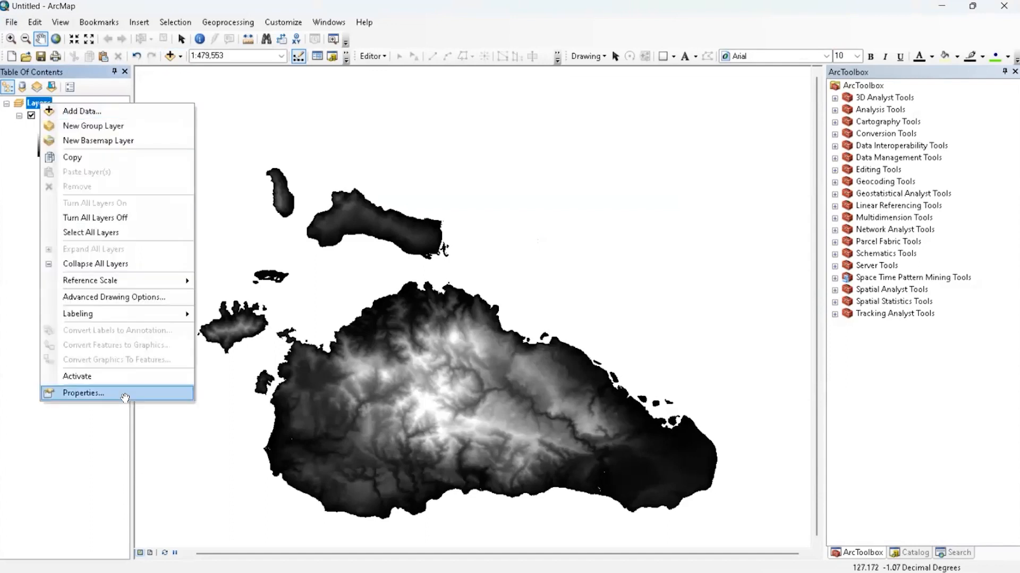
left_click(75, 396)
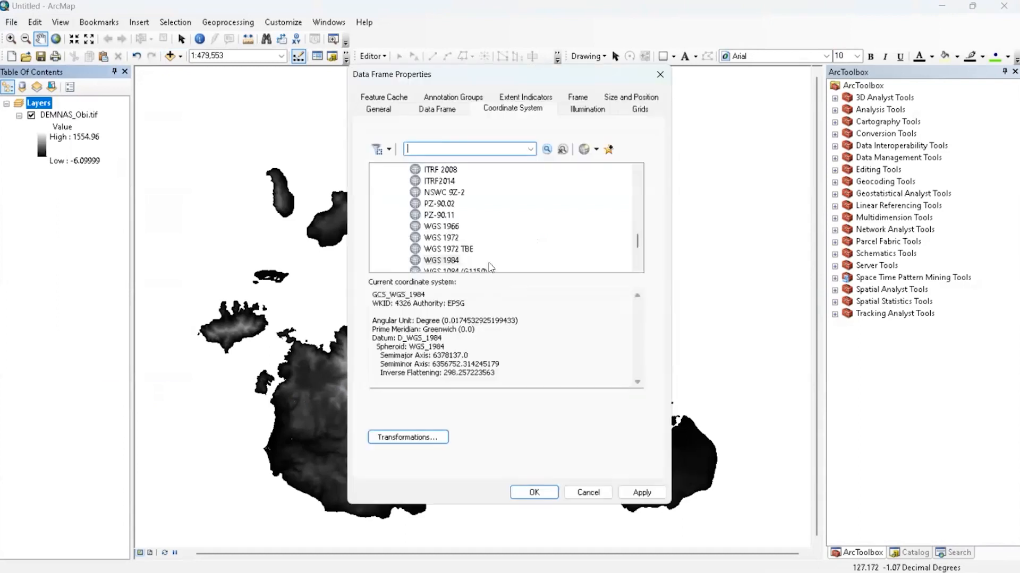
scroll(545, 236, "up", 10)
scroll(544, 232, "down", 3)
scroll(544, 232, "down", 3)
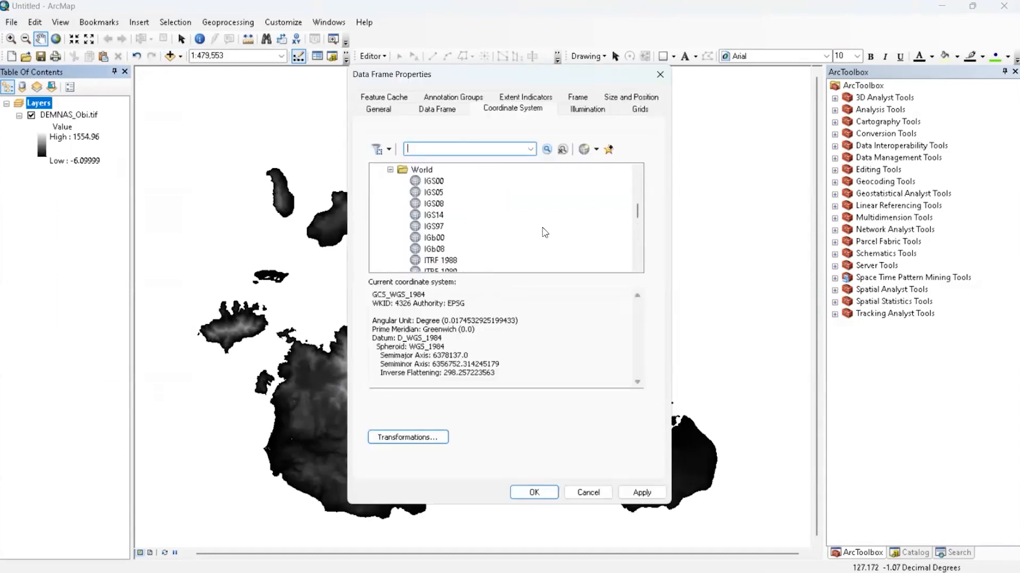
scroll(544, 232, "up", 3)
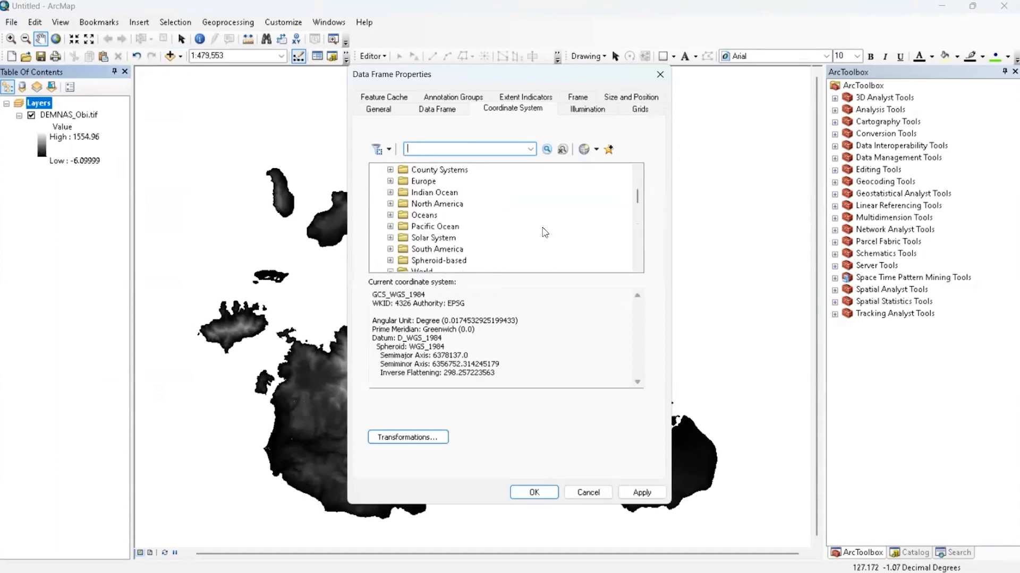
left_click(660, 74)
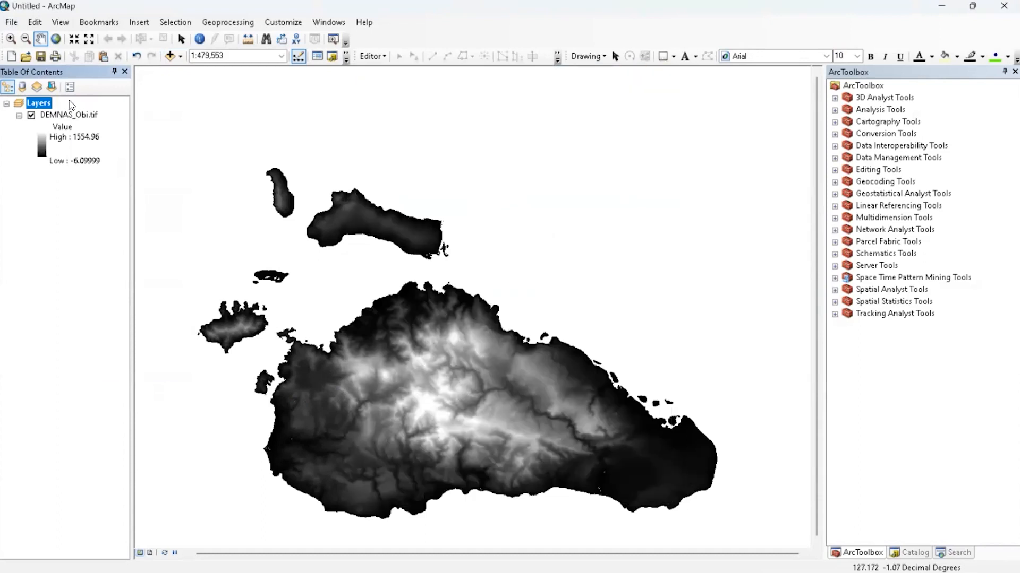
Set the Layers data frame's coordinate system to the projected UTM system WGS 1984 UTM Zone 52S in the Southern Hemisphere group.
left_click(122, 387)
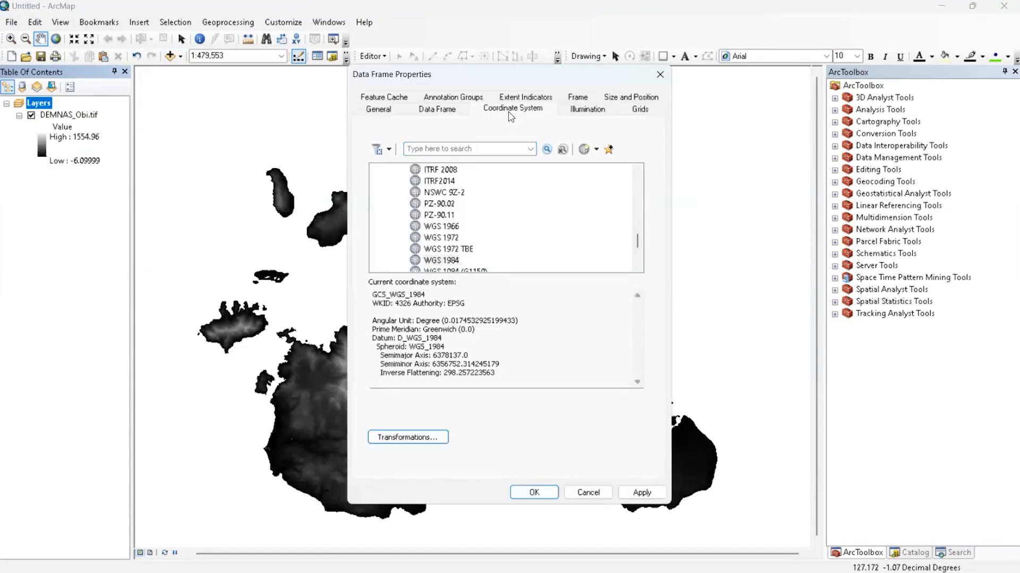
scroll(468, 233, "up", 10)
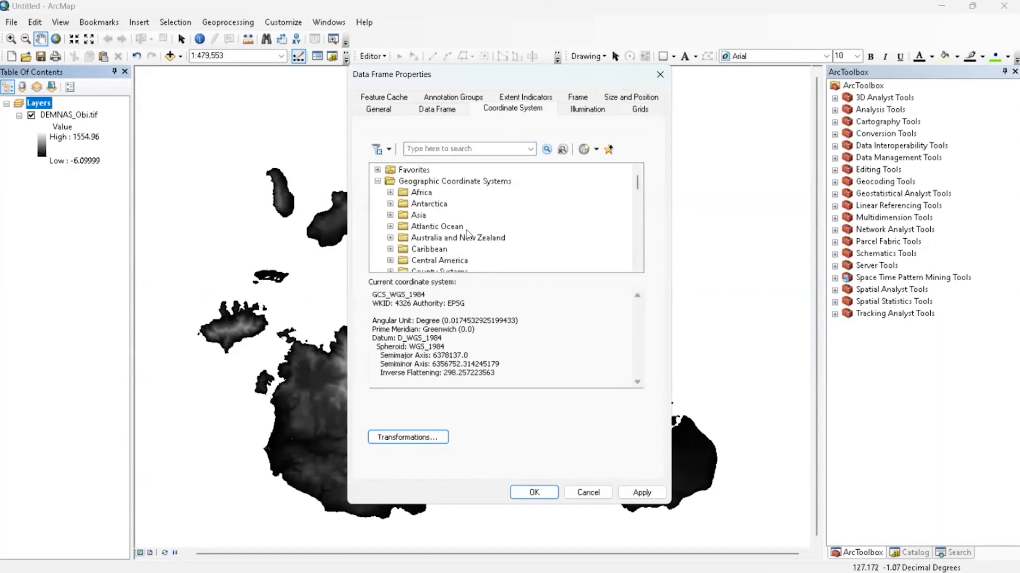
left_click(378, 182)
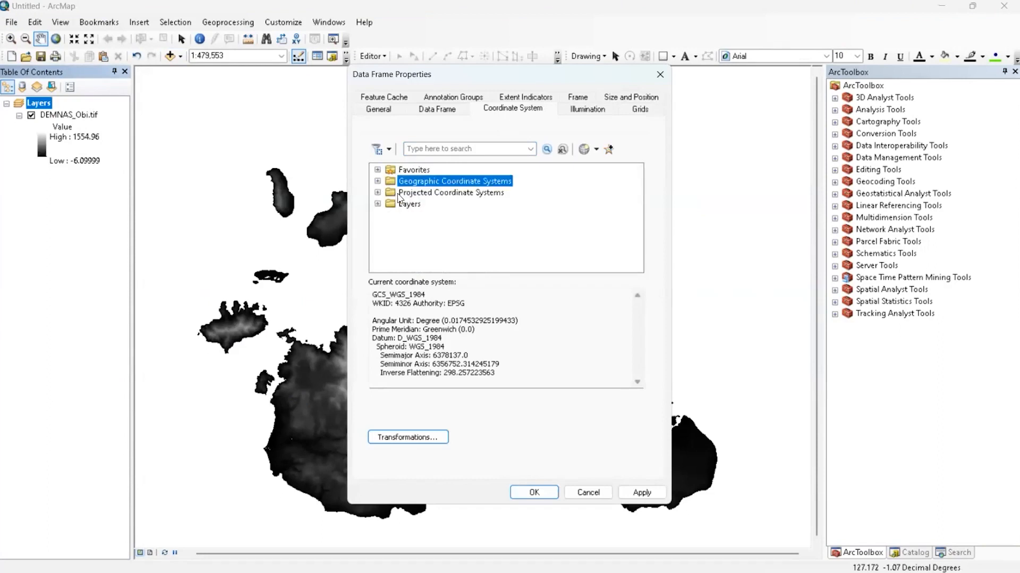
double_click(399, 193)
scroll(452, 218, "down", 1)
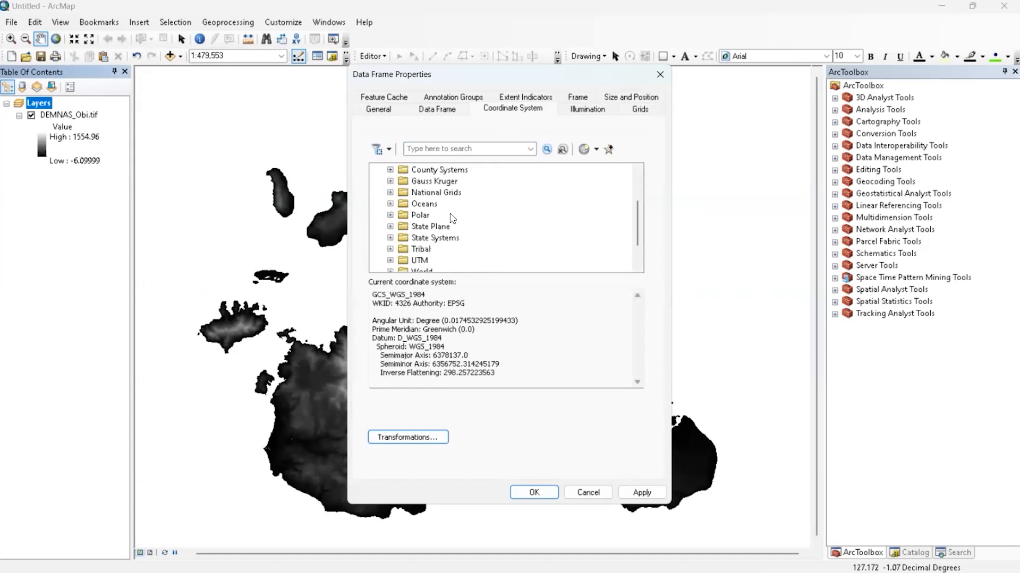
double_click(422, 261)
scroll(458, 242, "down", 2)
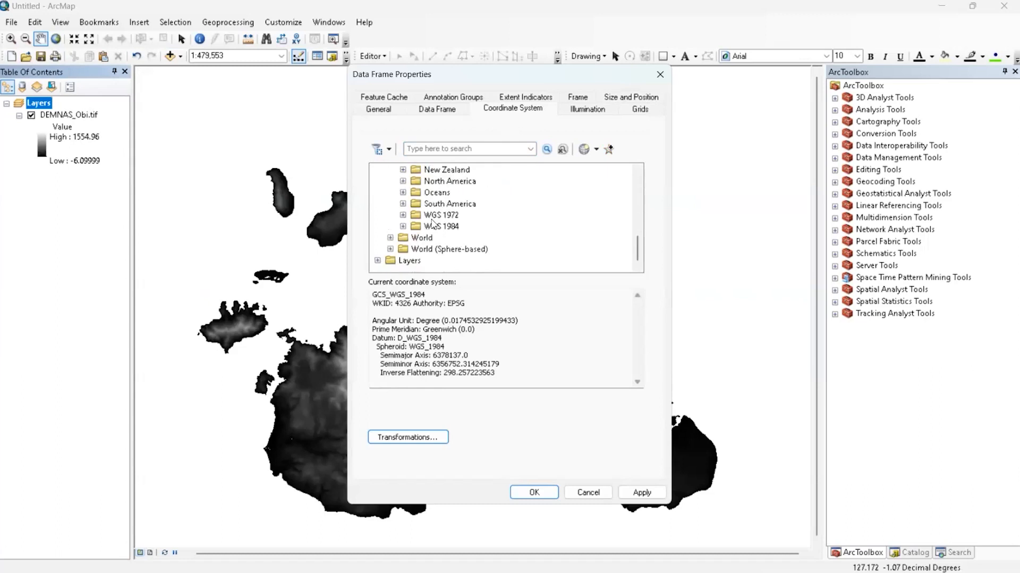
double_click(433, 225)
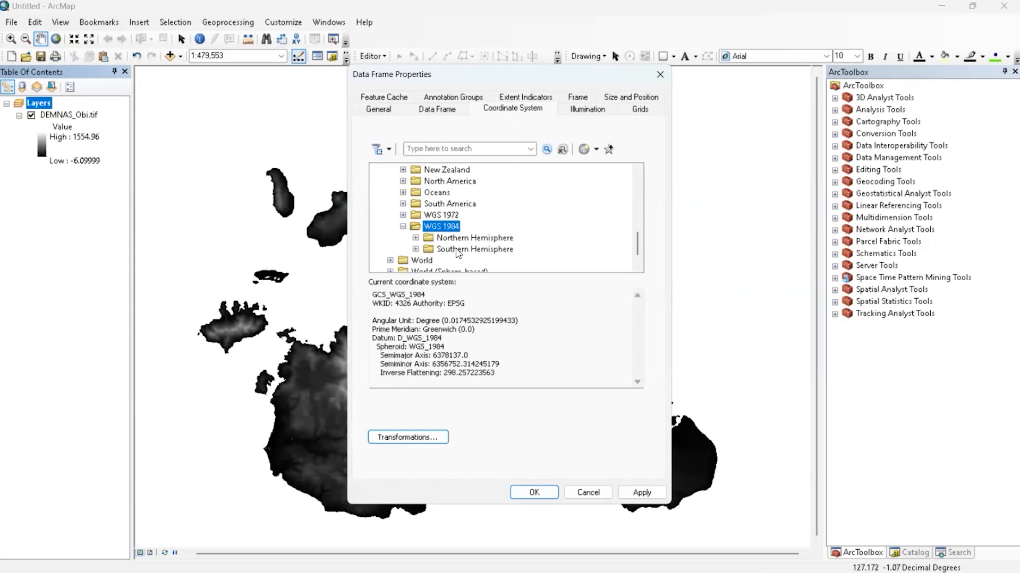
double_click(458, 250)
scroll(472, 244, "down", 15)
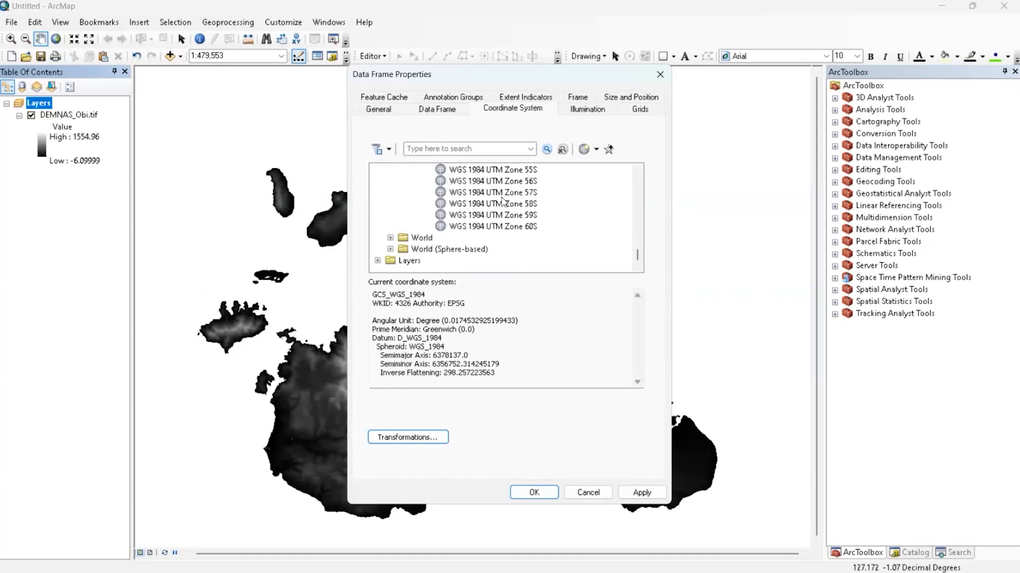
scroll(505, 202, "up", 2)
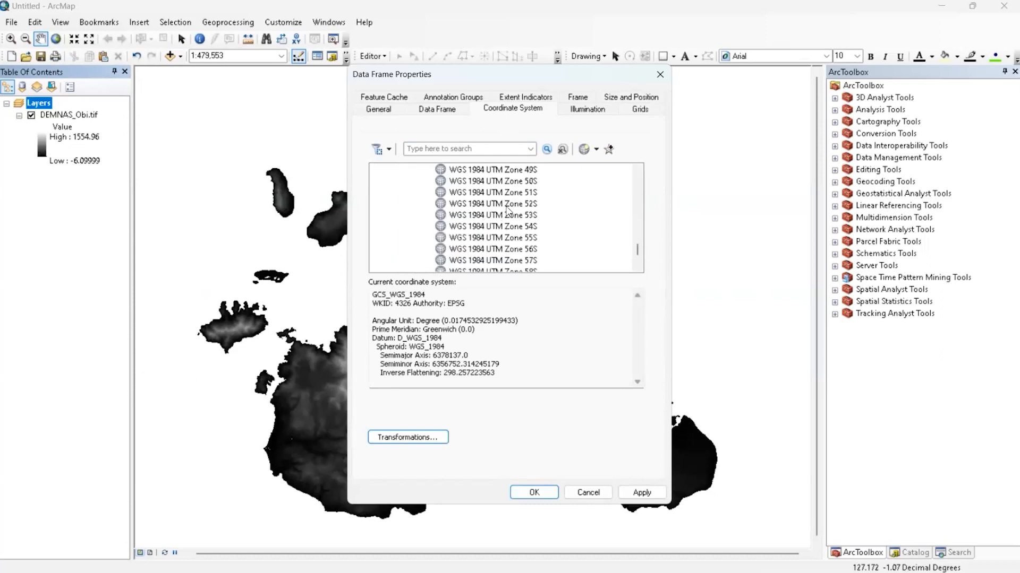
left_click(507, 207)
left_click(642, 492)
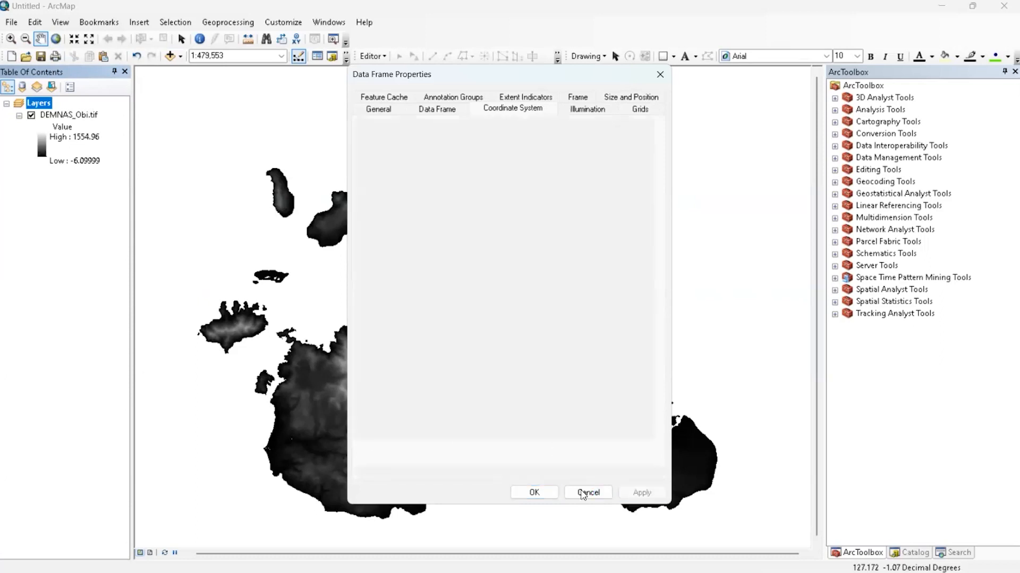
left_click(533, 492)
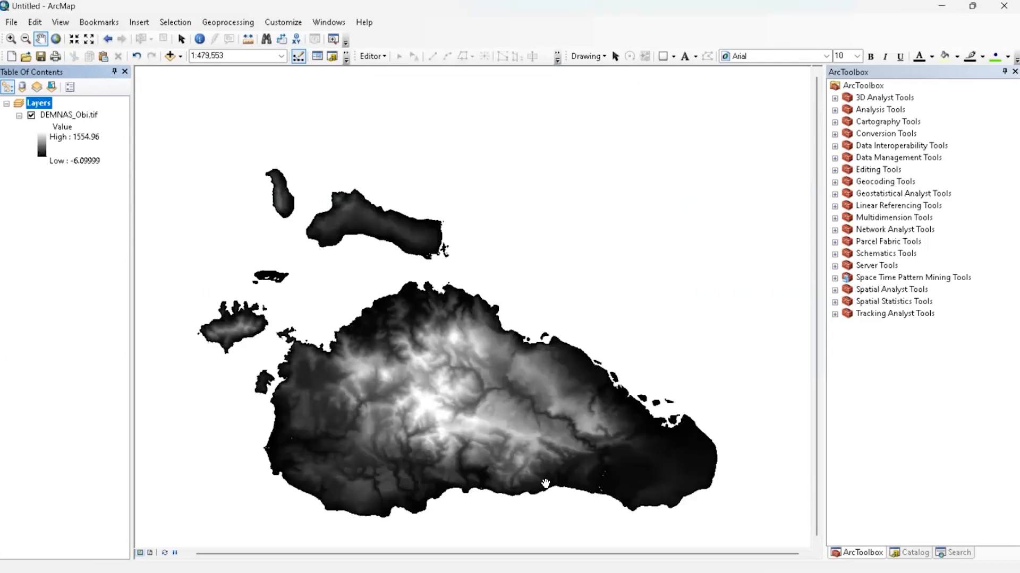
left_click(11, 23)
left_click(47, 53)
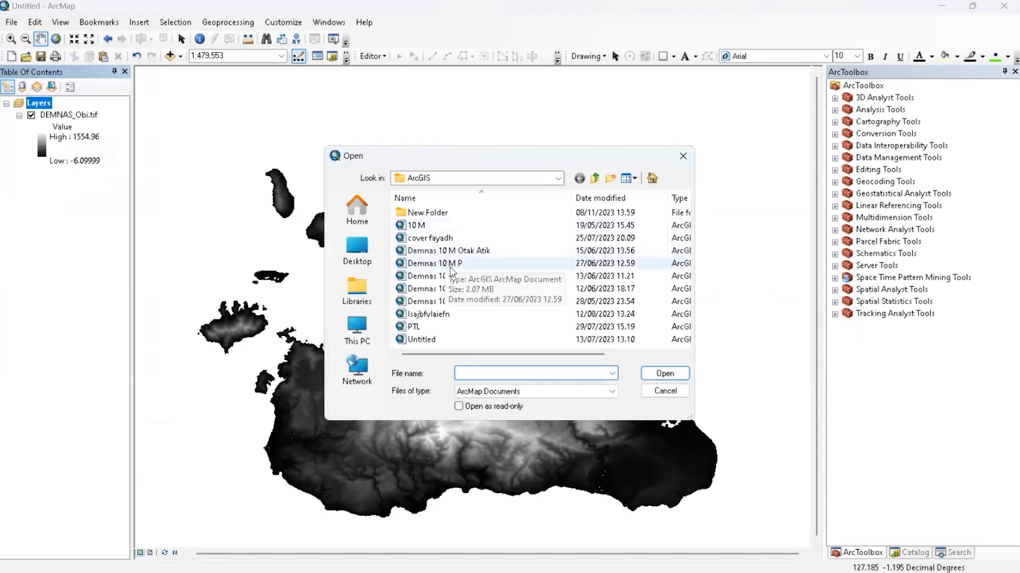
left_click(470, 289)
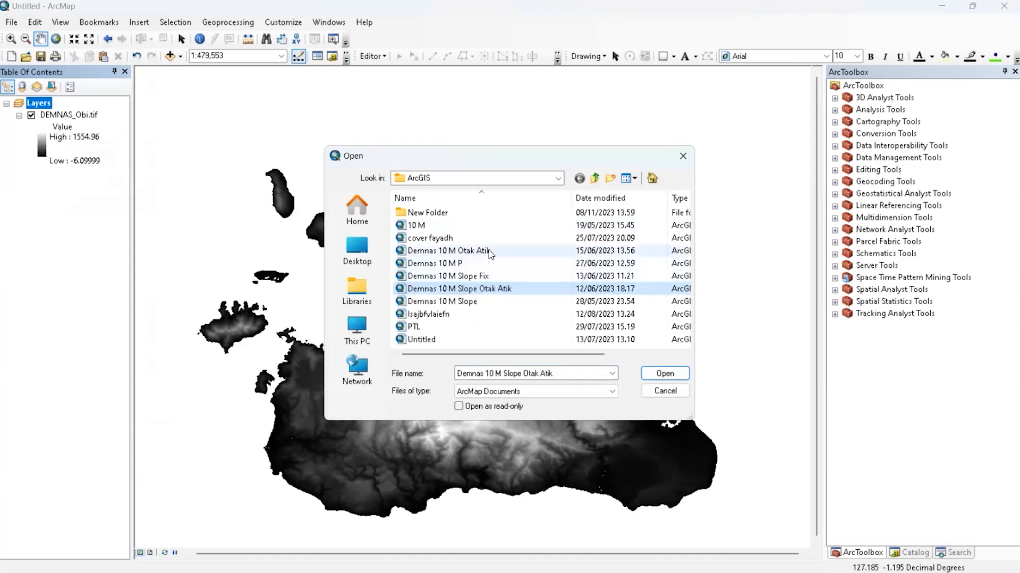
left_click(486, 264)
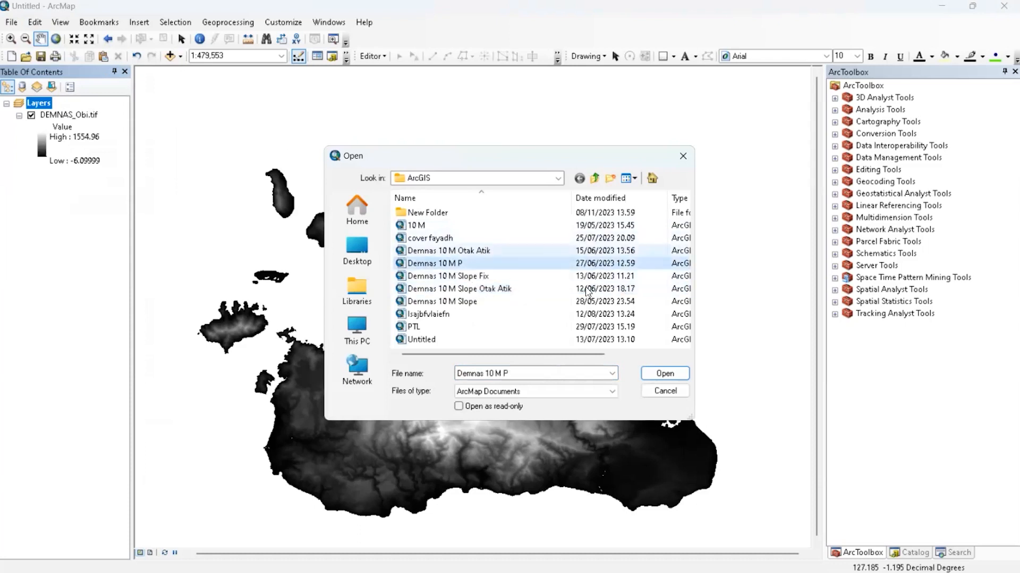
left_click(665, 373)
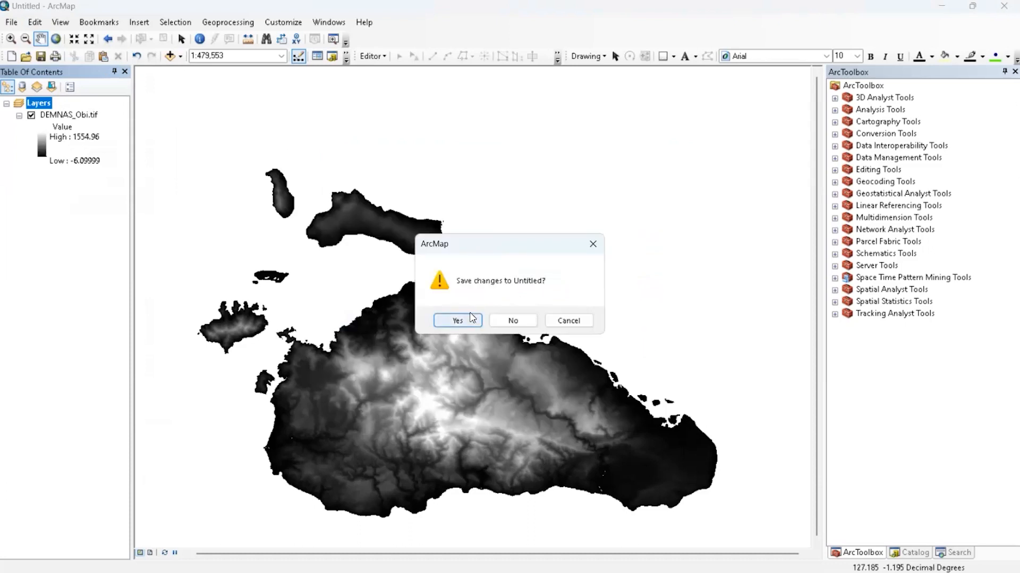
left_click(471, 318)
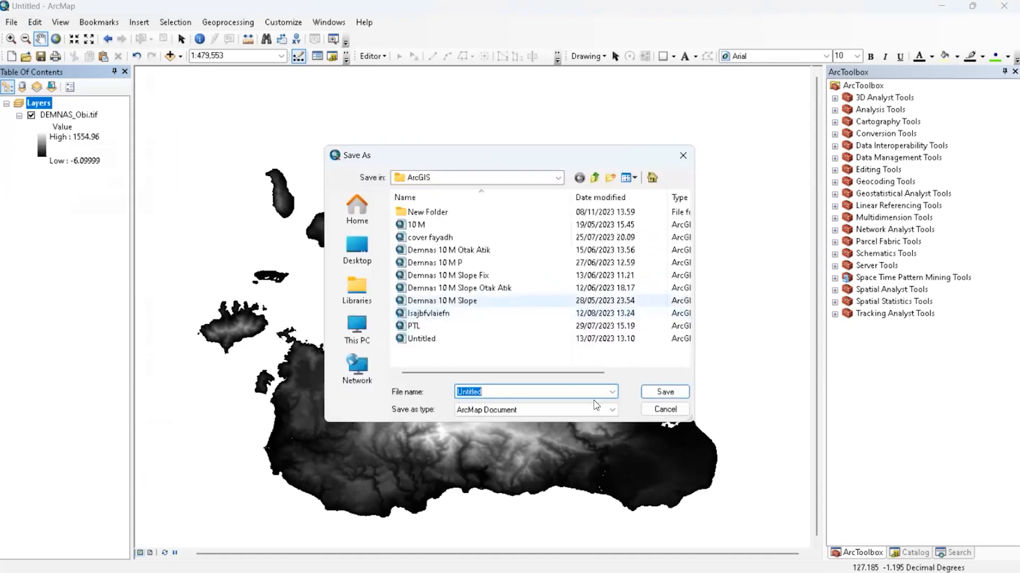
left_click(664, 410)
Open the map document Demnas 10 M P from the ArcGIS folder, discarding the changes to the untitled map.
left_click(12, 22)
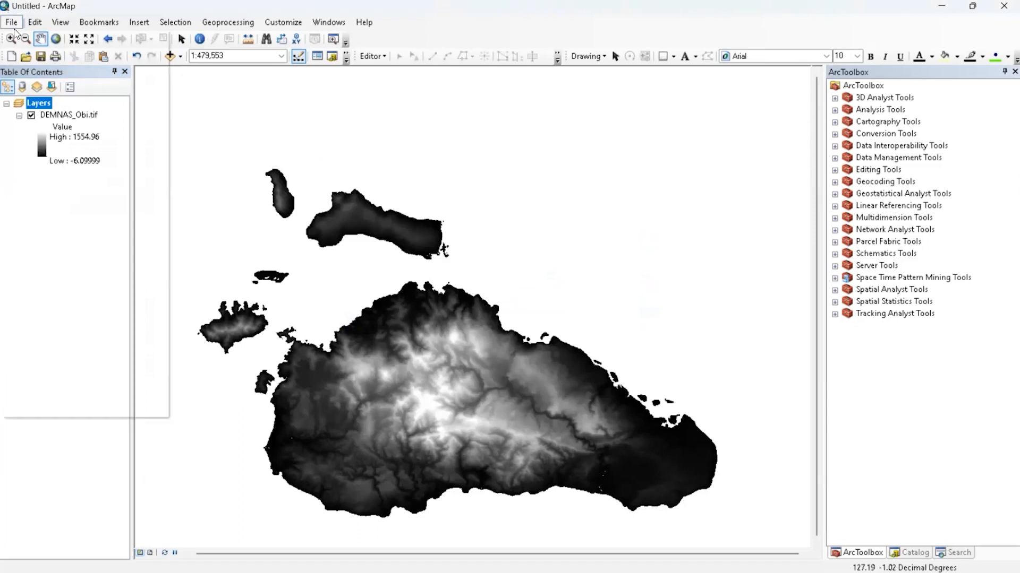
left_click(20, 51)
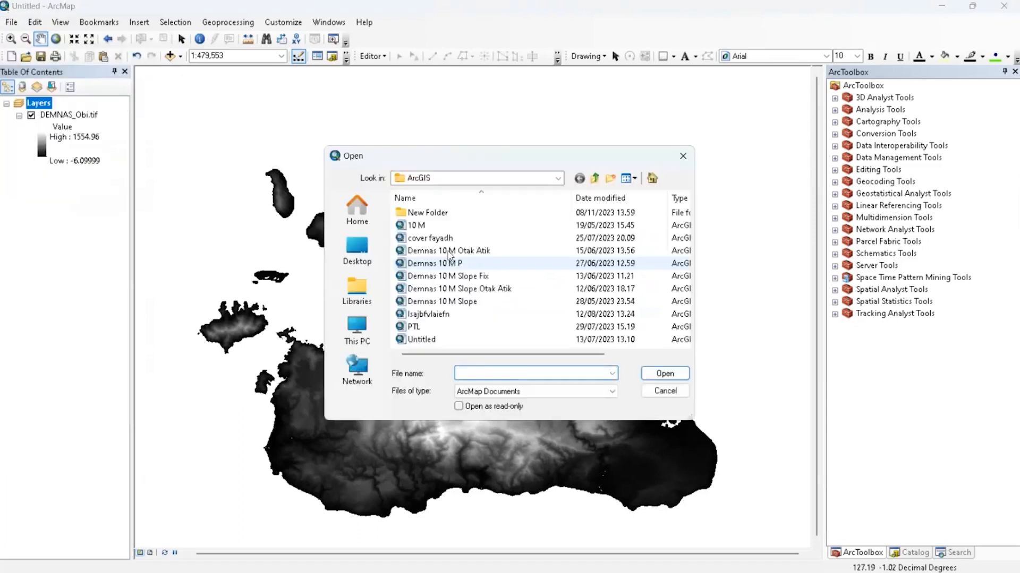
left_click(466, 251)
left_click(467, 264)
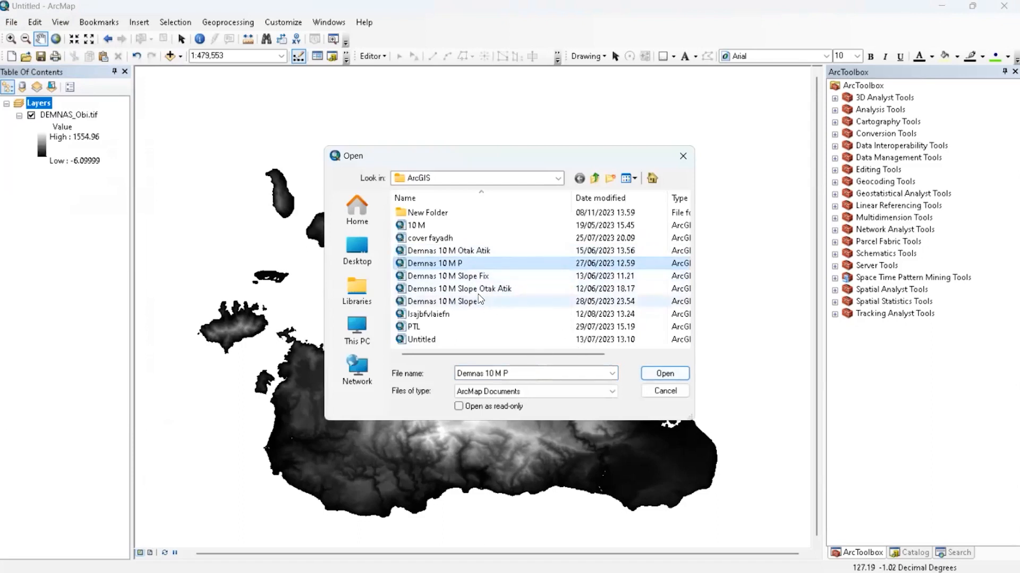
left_click(656, 378)
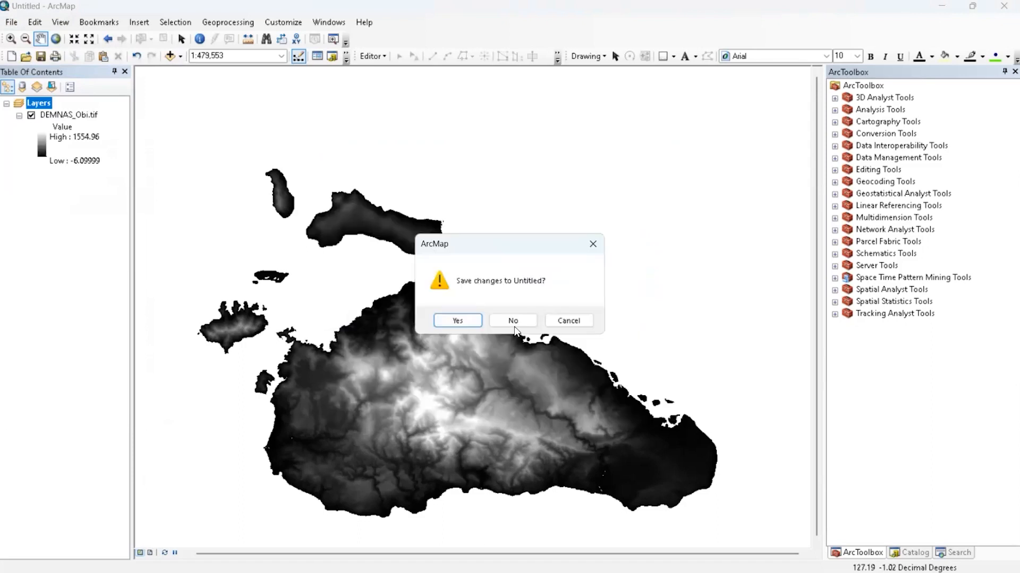
left_click(513, 319)
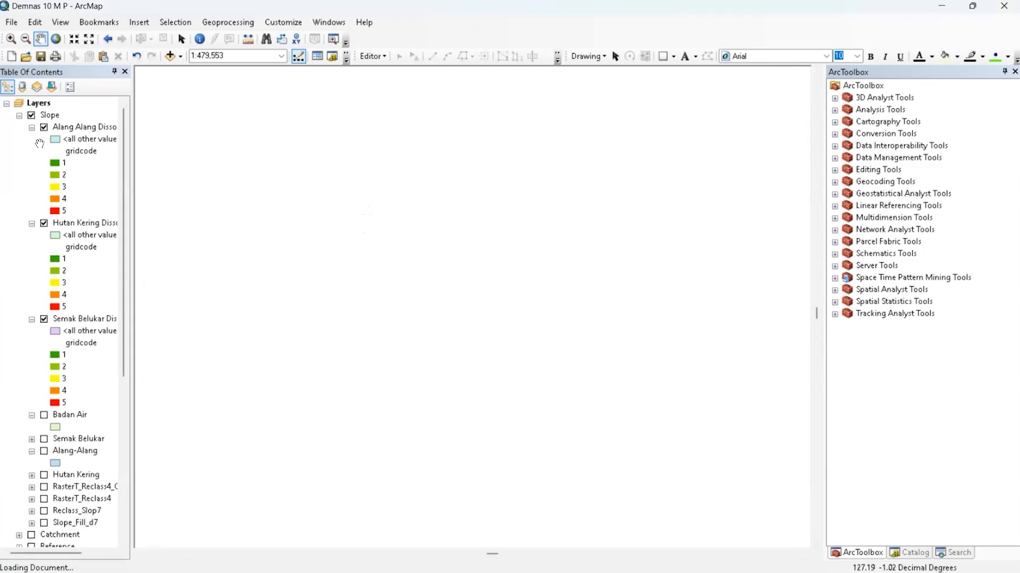
Turn off the Slope group layer and collapse it in the layer list.
scroll(36, 126, "down", 3)
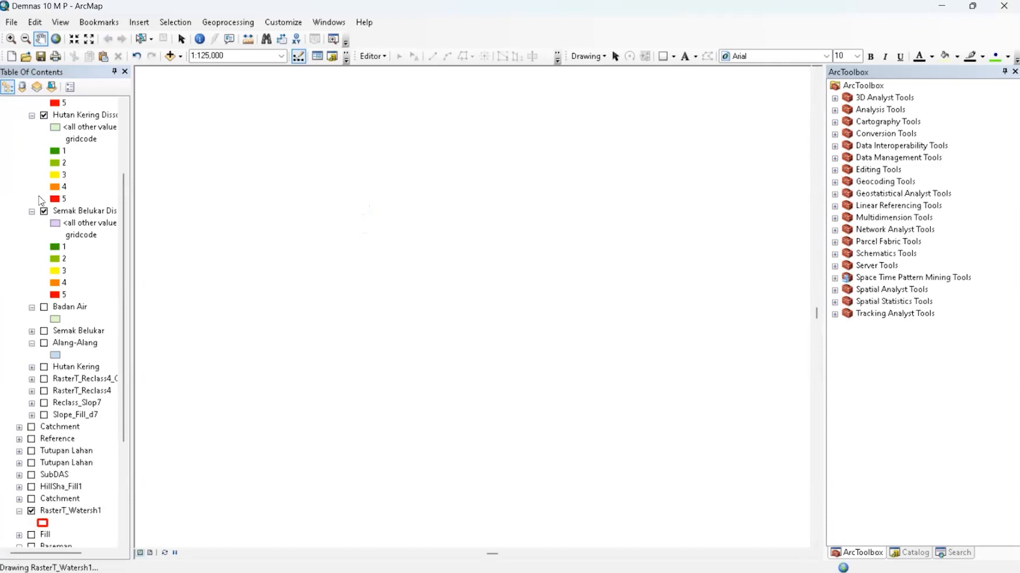
scroll(32, 118, "up", 3)
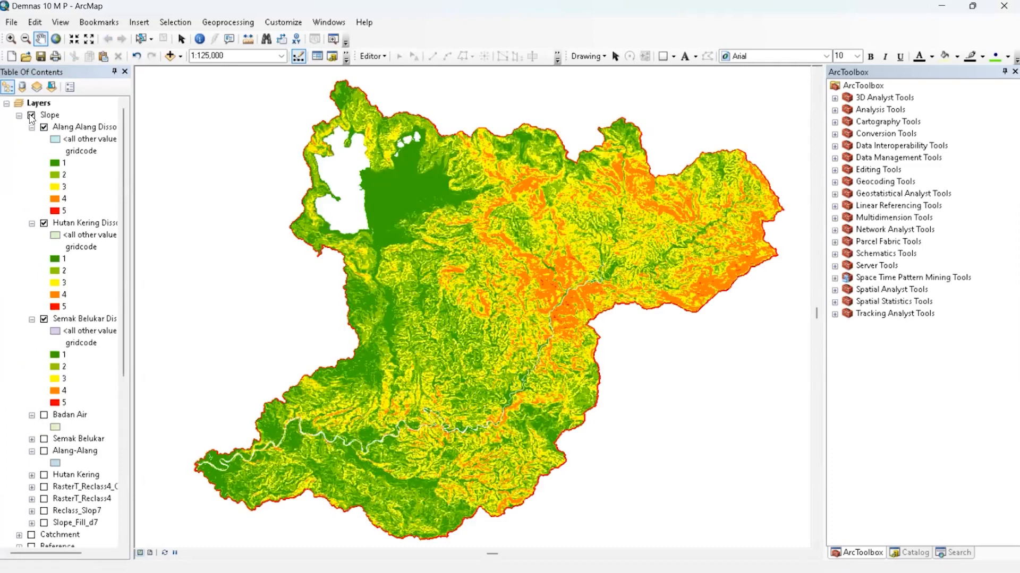
left_click(32, 115)
left_click(19, 115)
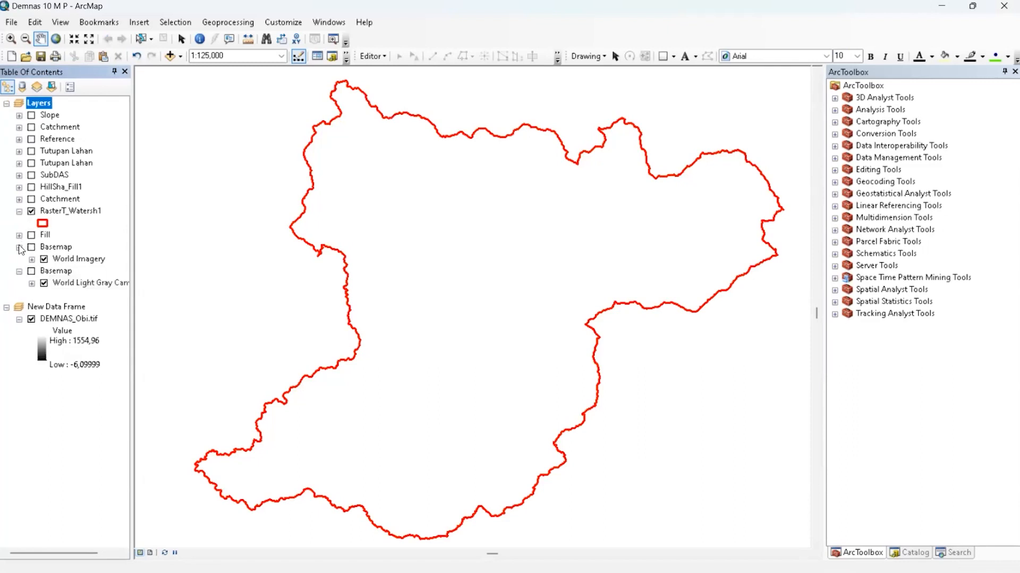
Show the Fill group with DEMNAS_Obi.tif displayed instead of Fill_demnas_1, and hide the RasterT_Watersh1 layer.
left_click(19, 236)
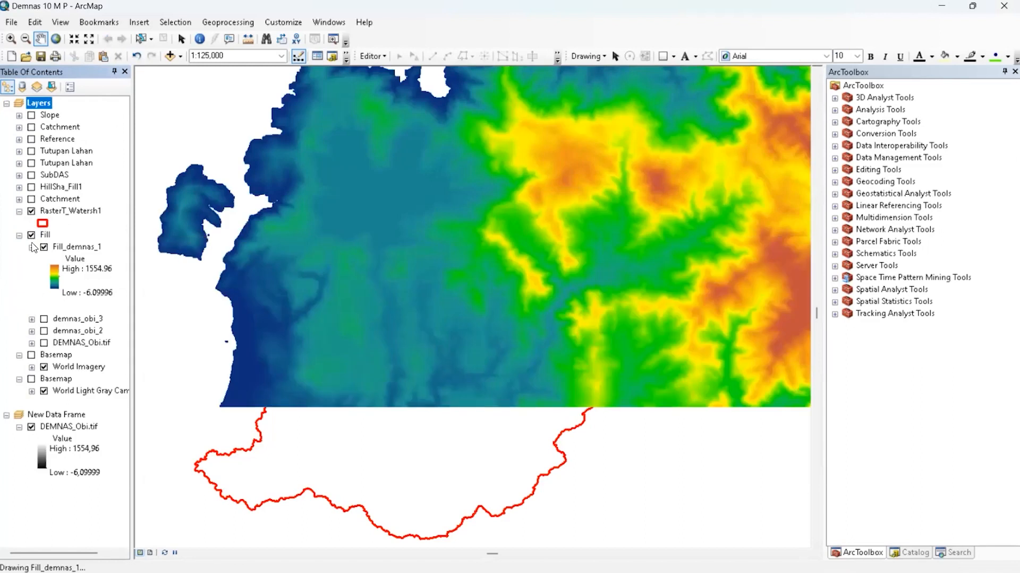
scroll(293, 303, "down", 1)
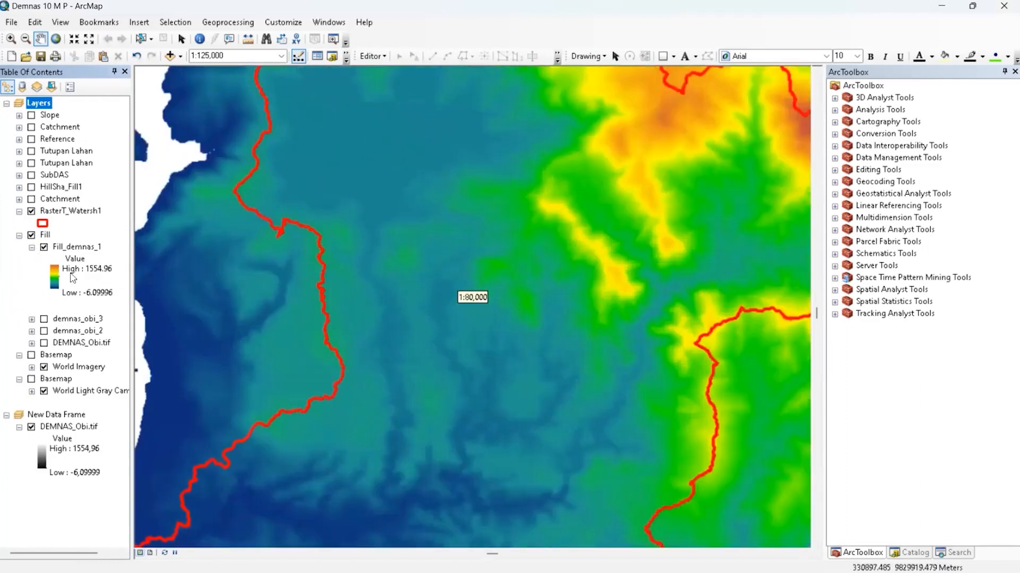
left_click(44, 247)
left_click(44, 342)
left_click(31, 211)
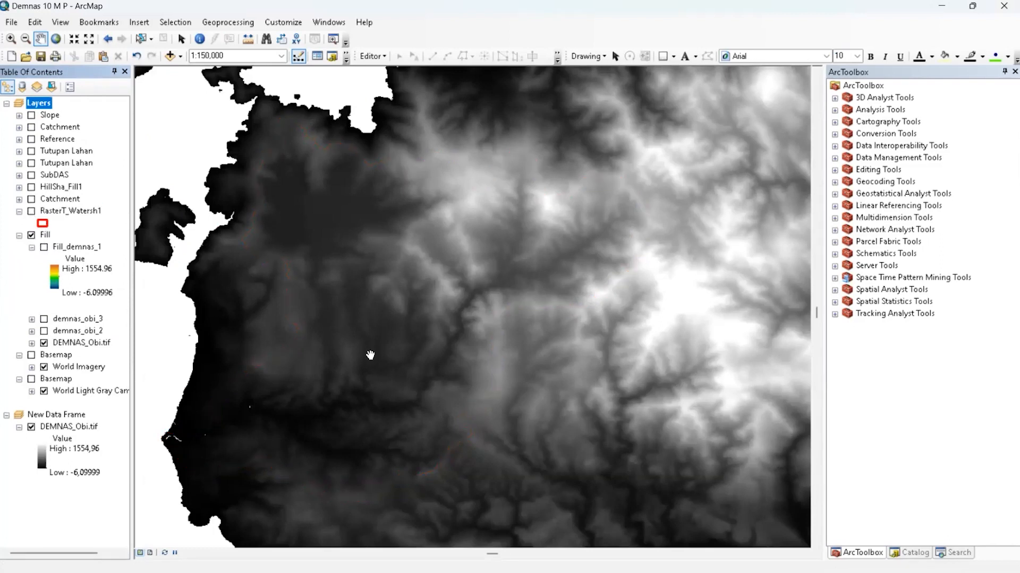
Examine the DEM closely for void cells around the river mouth on the island's west coast.
scroll(371, 353, "up", 2)
scroll(384, 319, "down", 2)
scroll(359, 321, "down", 1)
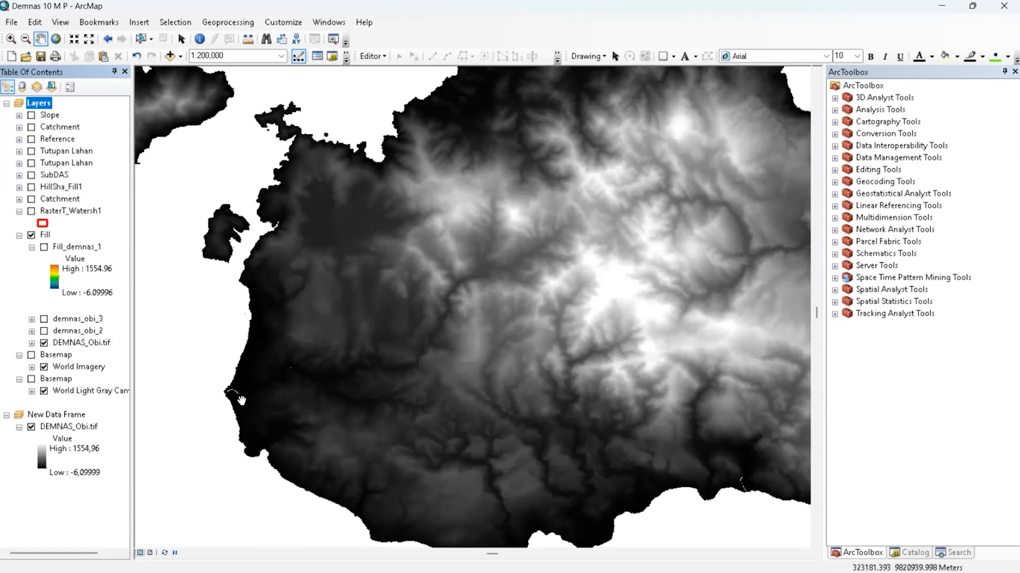
scroll(231, 399, "up", 1)
scroll(231, 399, "down", 4)
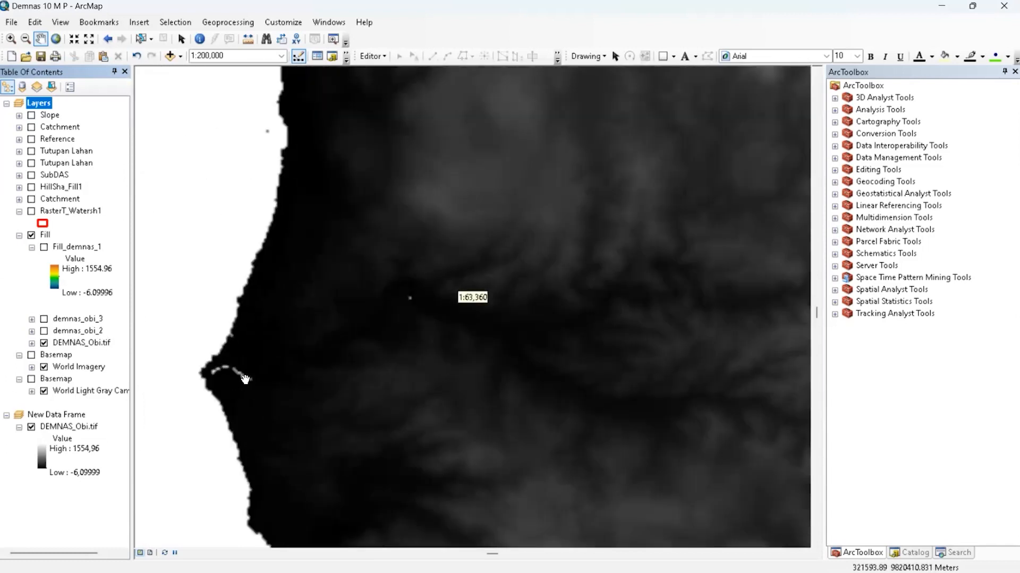
left_click_drag(233, 382, 313, 384)
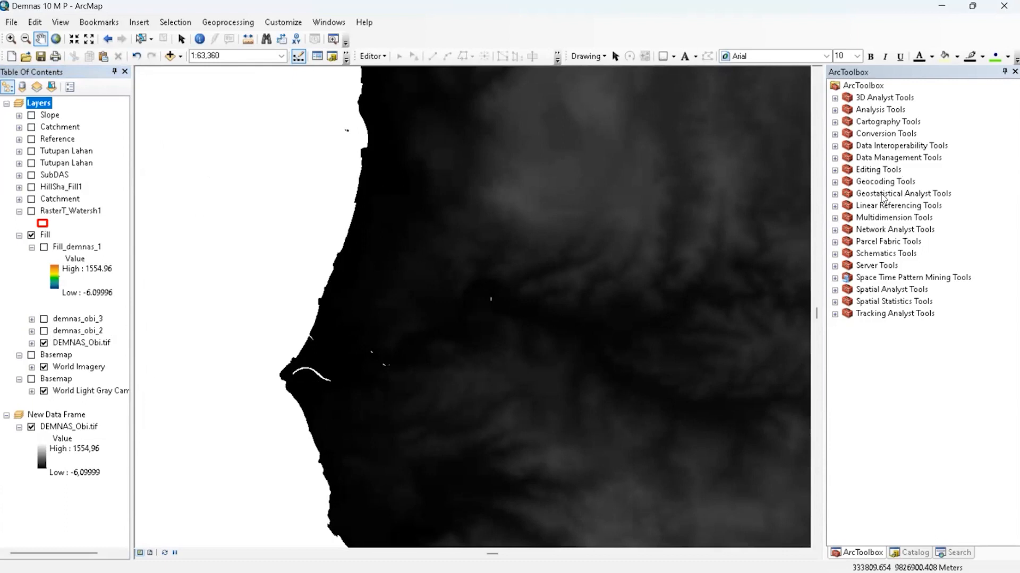
double_click(885, 158)
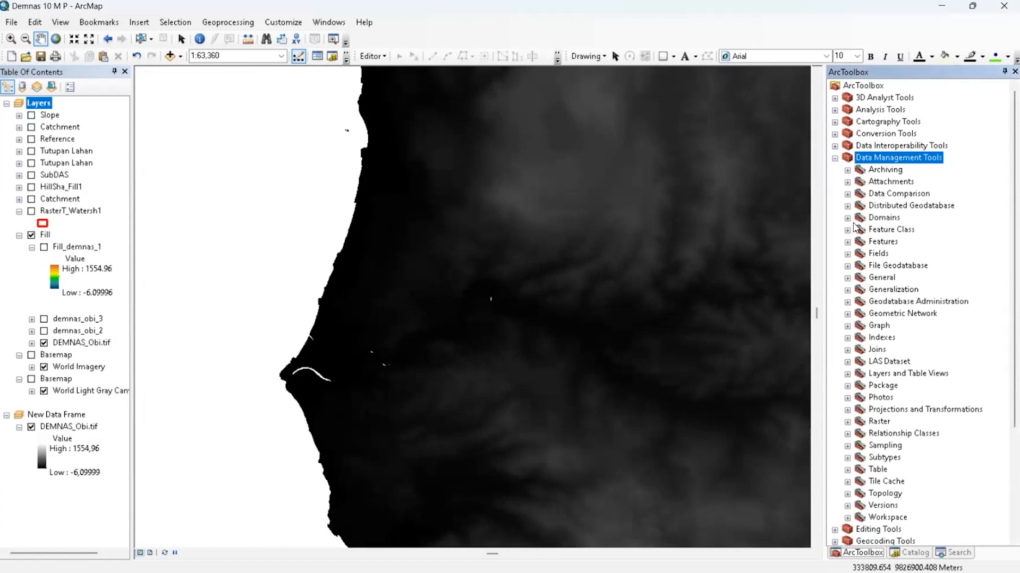
double_click(871, 422)
double_click(871, 424)
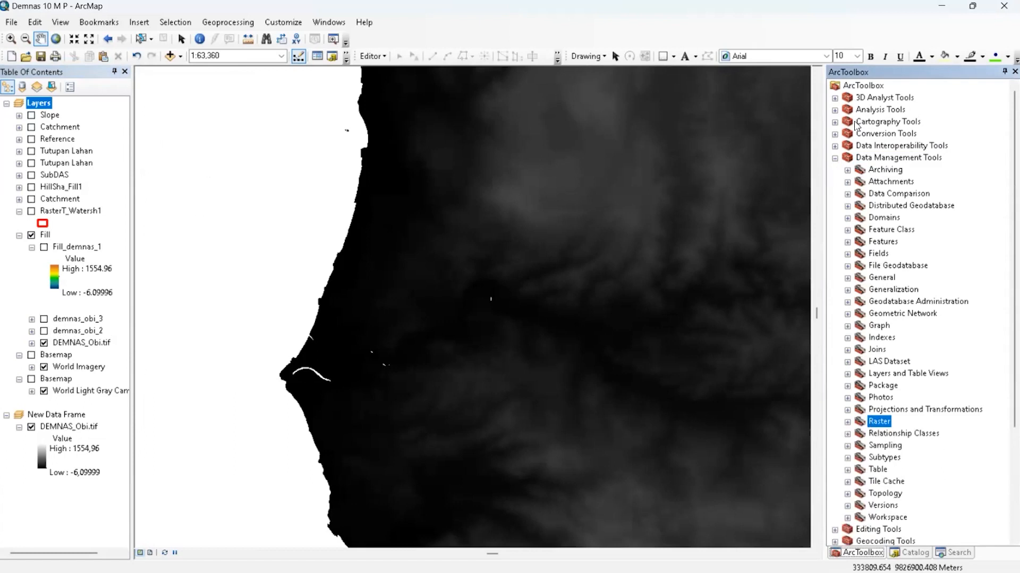
double_click(873, 98)
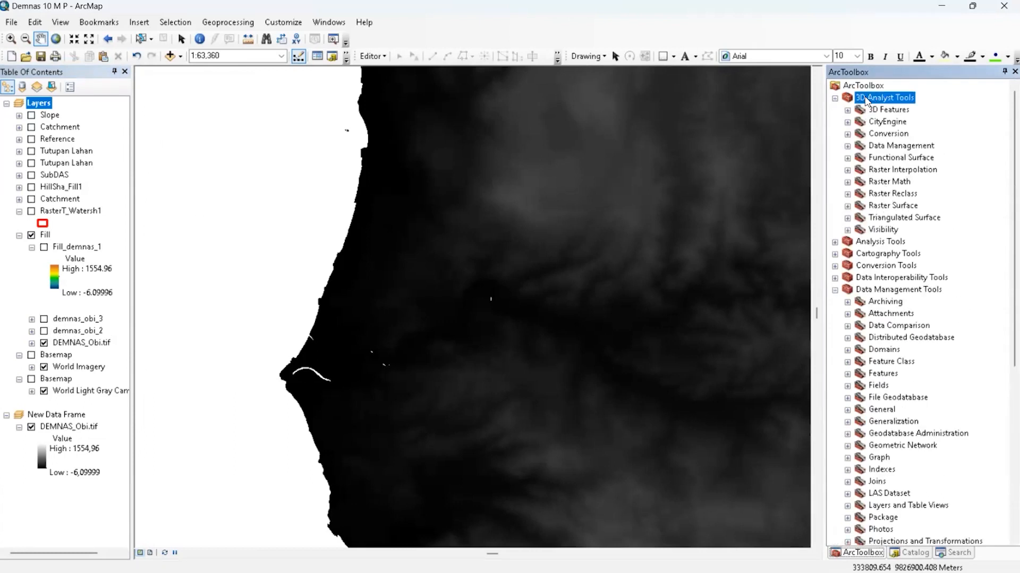
double_click(866, 99)
left_click(887, 122)
double_click(885, 133)
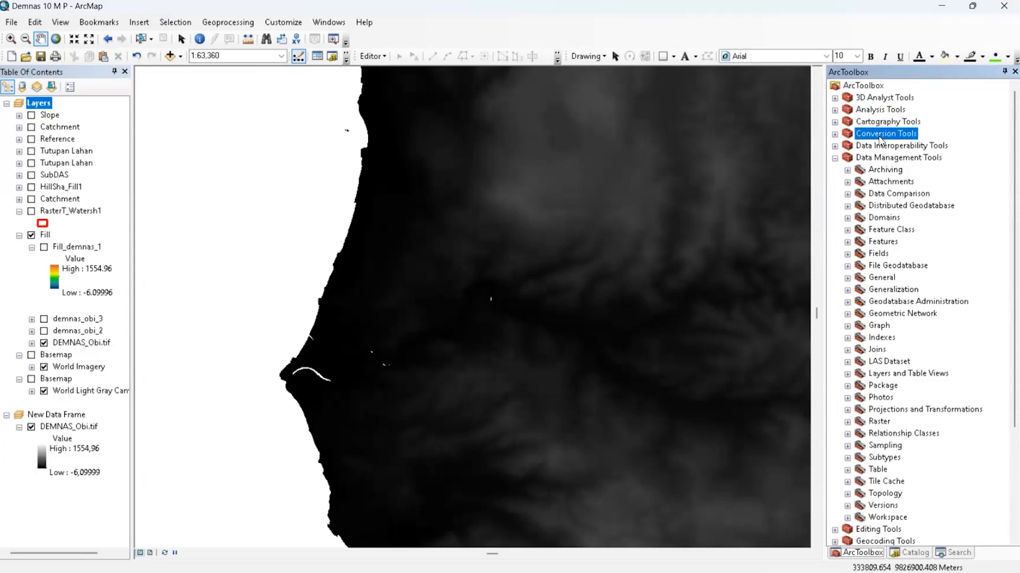
double_click(865, 127)
scroll(877, 321, "down", 1)
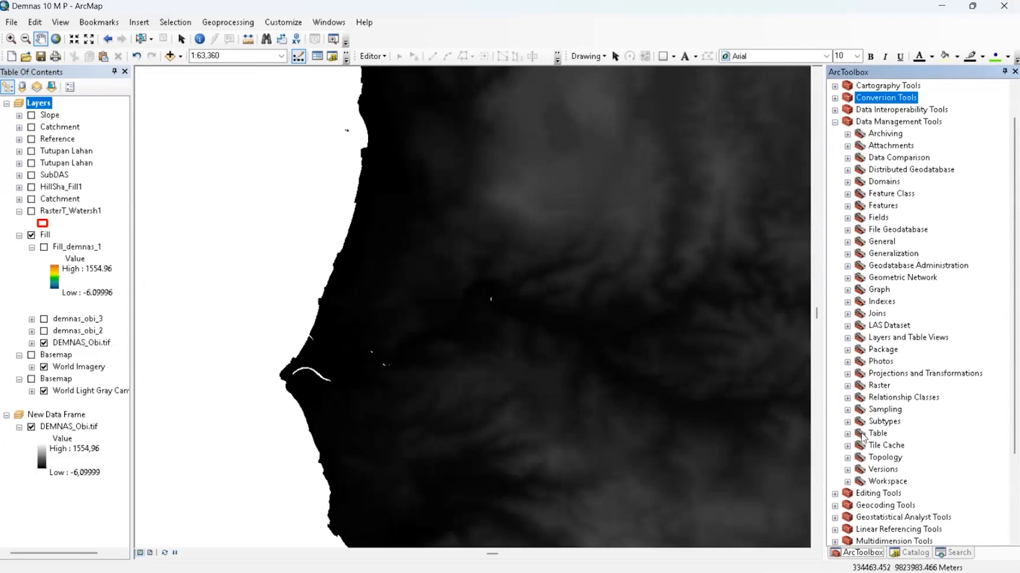
scroll(870, 436, "down", 3)
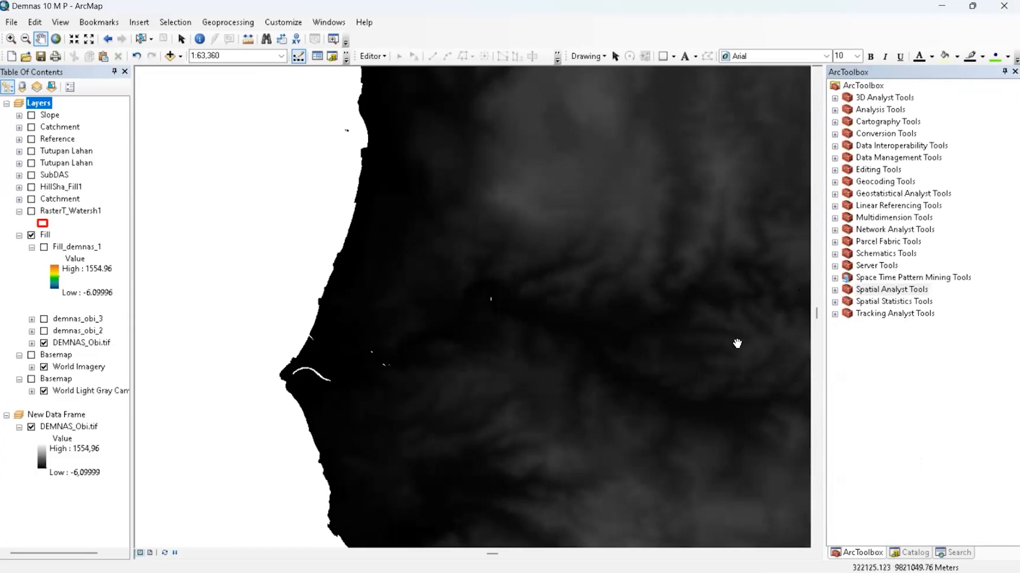
In the Spatial Analyst Raster Calculator, enter the void-filling expression Con(IsNull("your_raster_with_voids"), FocalStatistics("your_raster_with_voids", NbrRectangle(4,4,"CELL"), "MEAN"),"your_raster_with_voids").
double_click(871, 290)
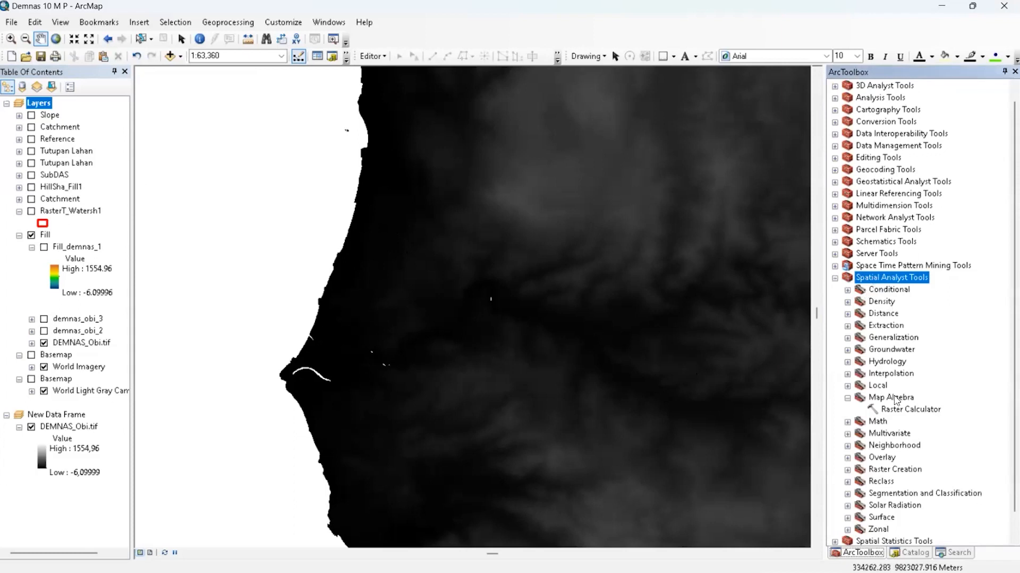
double_click(899, 411)
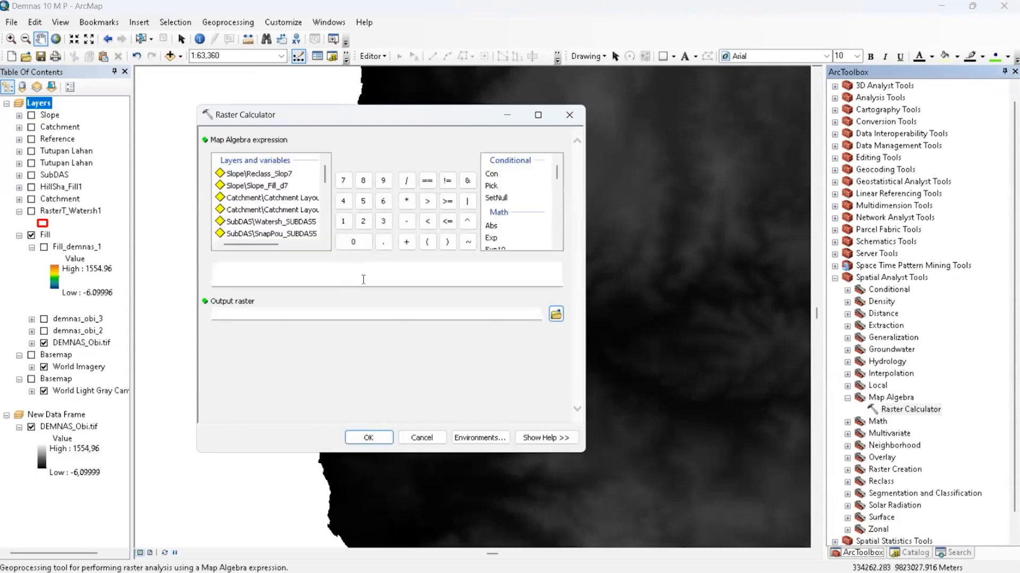
left_click(363, 280)
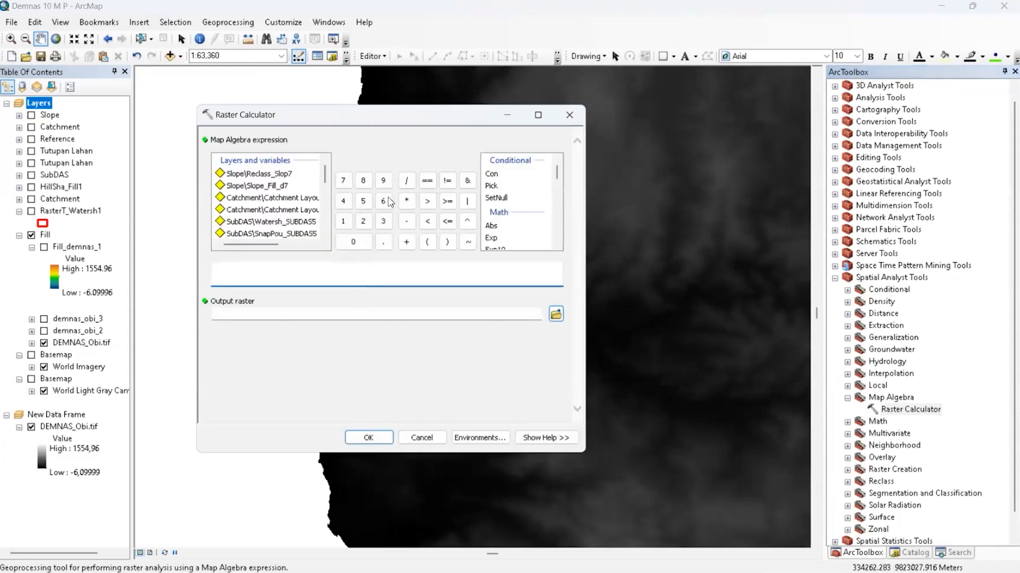
type("Con(IsNull(\"your_raster_with_voids\"), FocalStatistics(\"your_raster_with_voids\", NbrRectangle(4,4,\"CELL\"), \"MEAN\"),\"your_raster_with_voids\")")
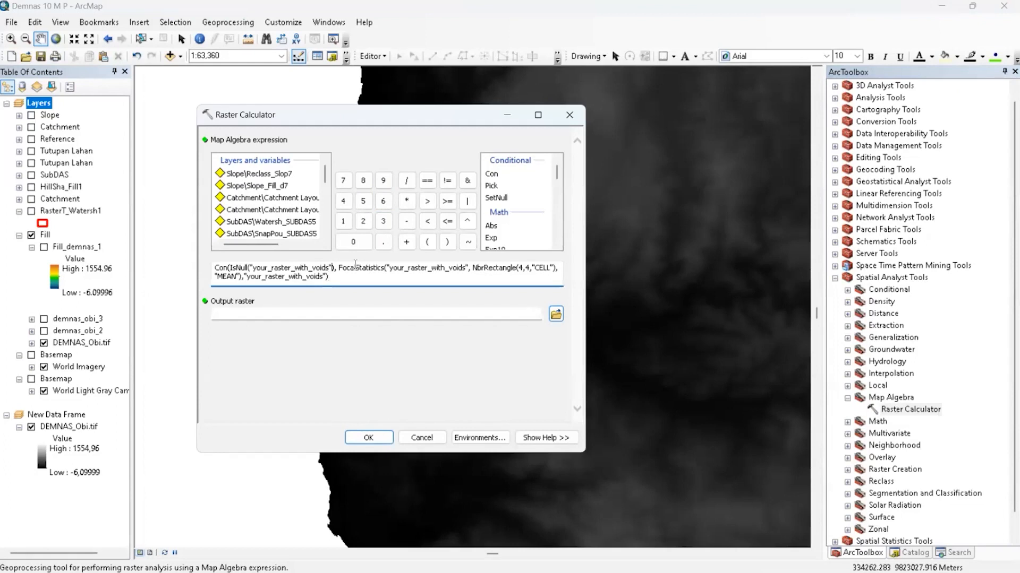
Replace the placeholder raster inside IsNull with the layer Fill\DEMNAS_Obi.tif.
key("BackSpace")
key("BackSpace")
key("BackSpace")
key("BackSpace")
key("BackSpace")
key("BackSpace")
key("BackSpace")
key("BackSpace")
key("BackSpace")
key("BackSpace")
key("BackSpace")
key("BackSpace")
key("BackSpace")
key("BackSpace")
key("BackSpace")
key("BackSpace")
key("BackSpace")
key("BackSpace")
key("BackSpace")
key("BackSpace")
key("BackSpace")
key("BackSpace")
key("BackSpace")
key("BackSpace")
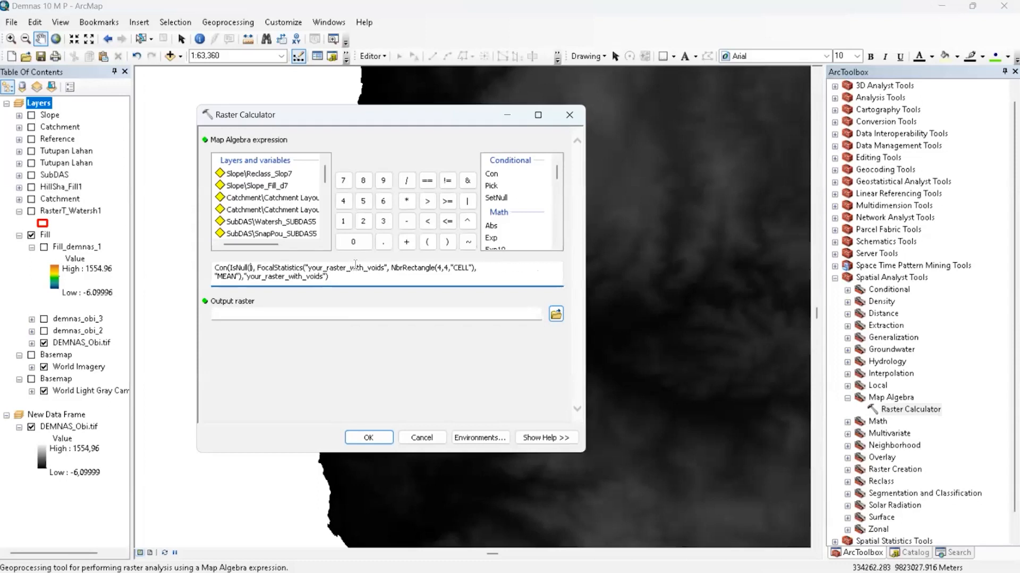
scroll(263, 219, "down", 5)
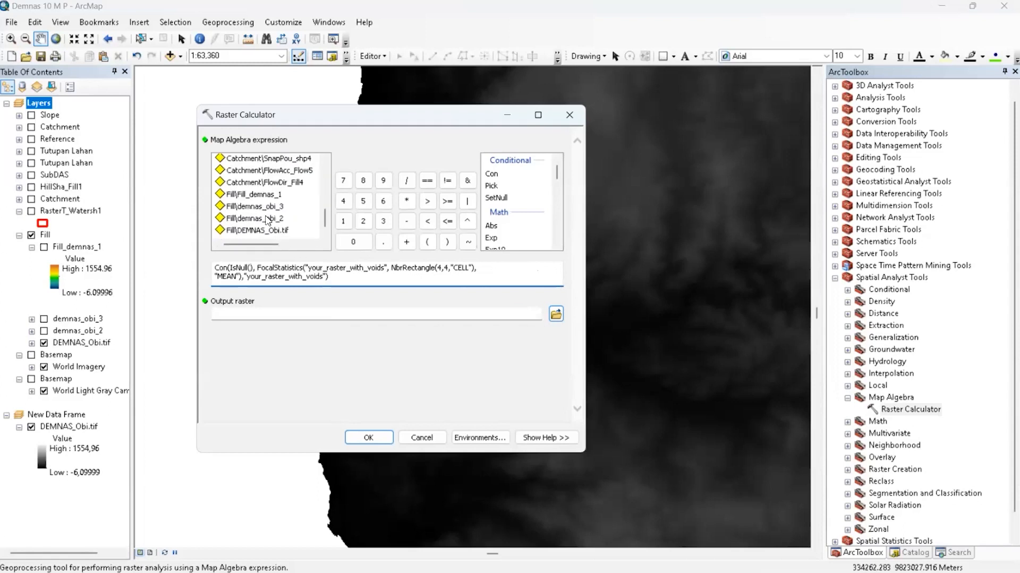
double_click(262, 231)
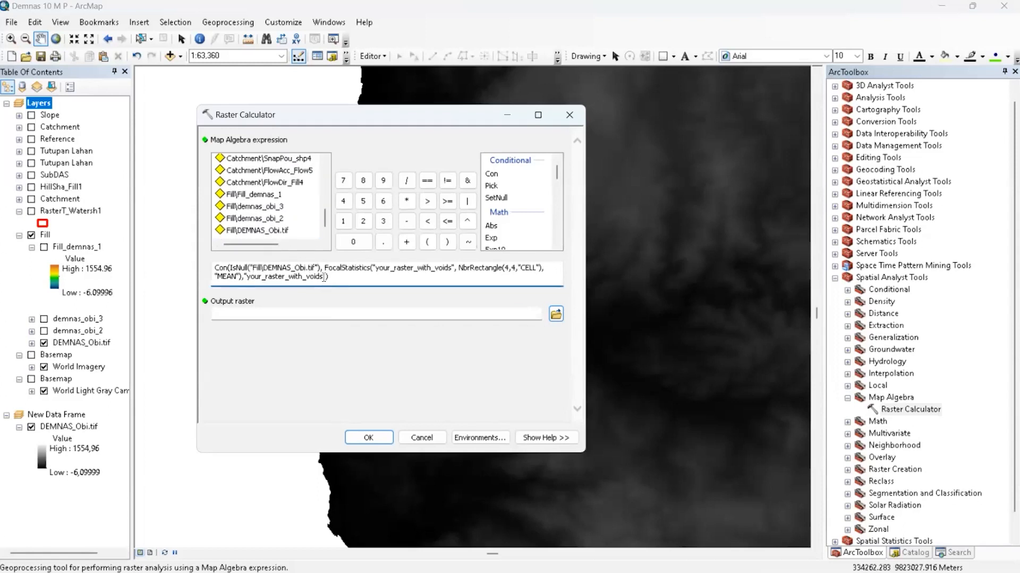
Replace the placeholder raster in the last argument of the Con expression with Fill\DEMNAS_Obi.tif.
key("BackSpace")
key("BackSpace")
key("BackSpace")
key("BackSpace")
key("BackSpace")
key("BackSpace")
key("BackSpace")
key("BackSpace")
key("BackSpace")
key("BackSpace")
key("BackSpace")
key("BackSpace")
key("BackSpace")
key("BackSpace")
key("BackSpace")
key("BackSpace")
key("BackSpace")
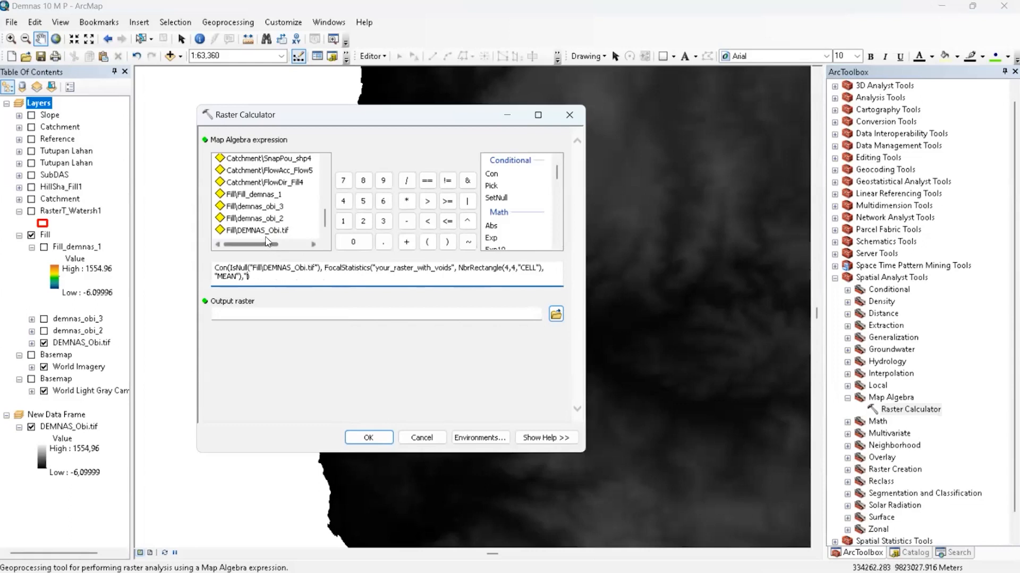
double_click(266, 234)
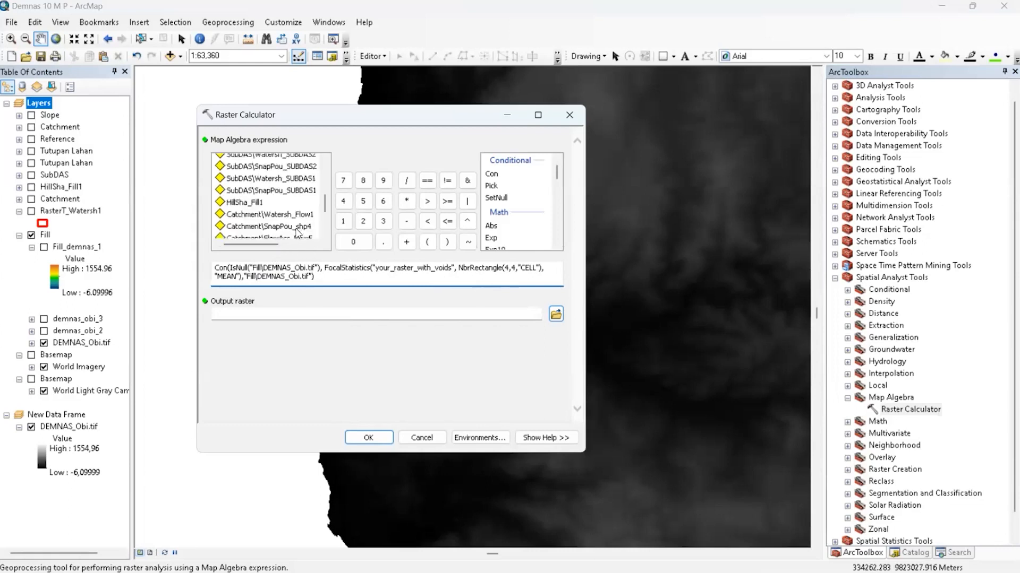
Replace the placeholder raster inside FocalStatistics with the layer Fill\DEMNAS_Obi.tif and close the Raster Calculator.
key("BackSpace")
key("BackSpace")
key("BackSpace")
key("BackSpace")
key("BackSpace")
key("BackSpace")
key("BackSpace")
key("BackSpace")
key("BackSpace")
key("BackSpace")
key("BackSpace")
key("BackSpace")
key("BackSpace")
key("BackSpace")
key("BackSpace")
key("BackSpace")
key("BackSpace")
key("BackSpace")
key("BackSpace")
key("BackSpace")
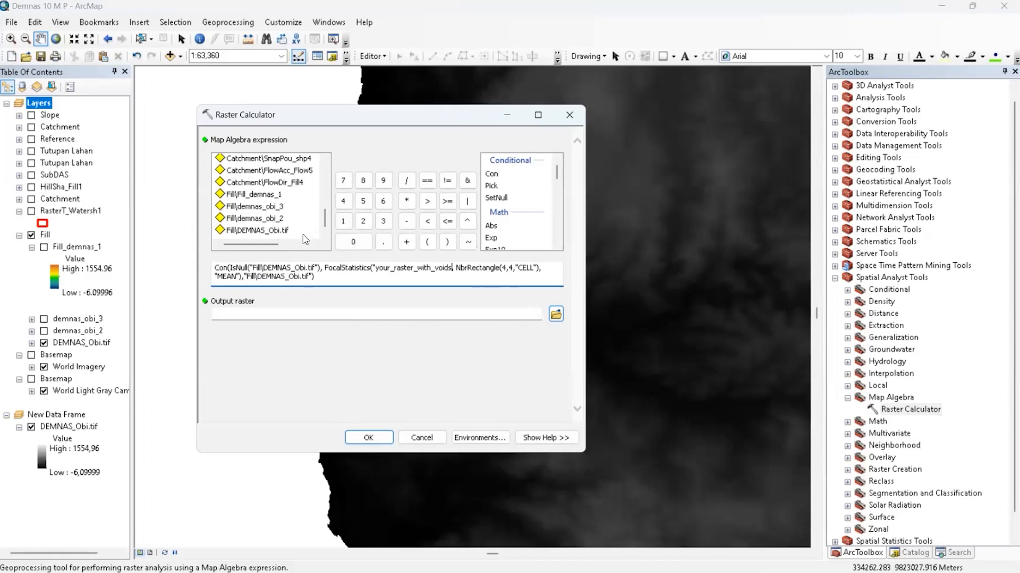
key("BackSpace")
key("BackSpace")
key("BackSpace")
key("BackSpace")
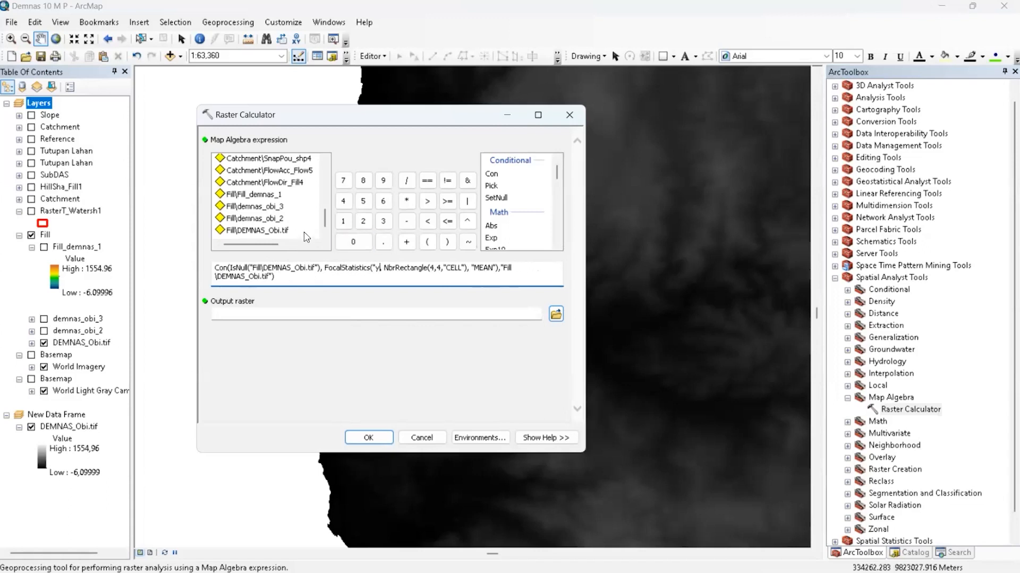
double_click(280, 230)
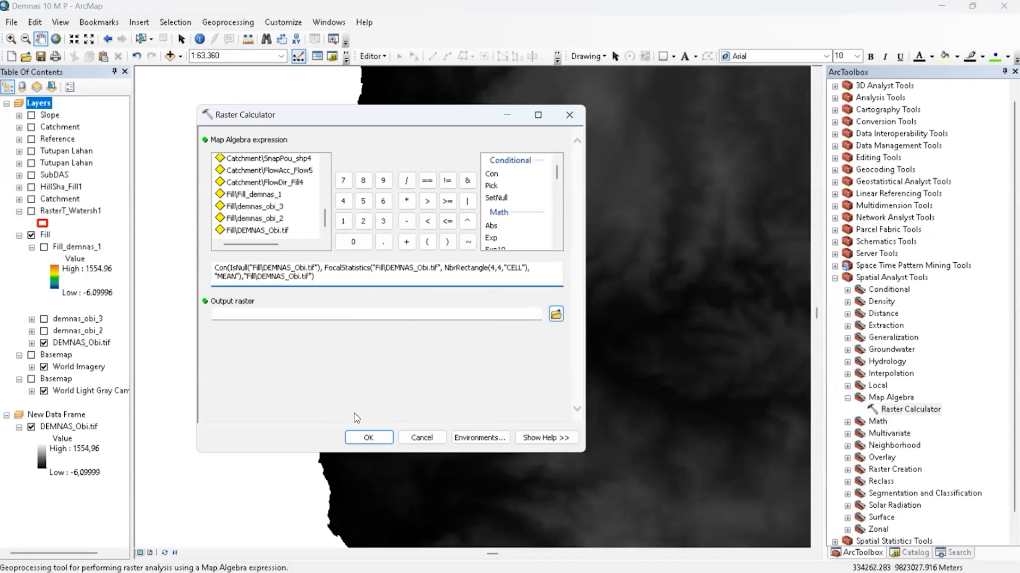
left_click(366, 437)
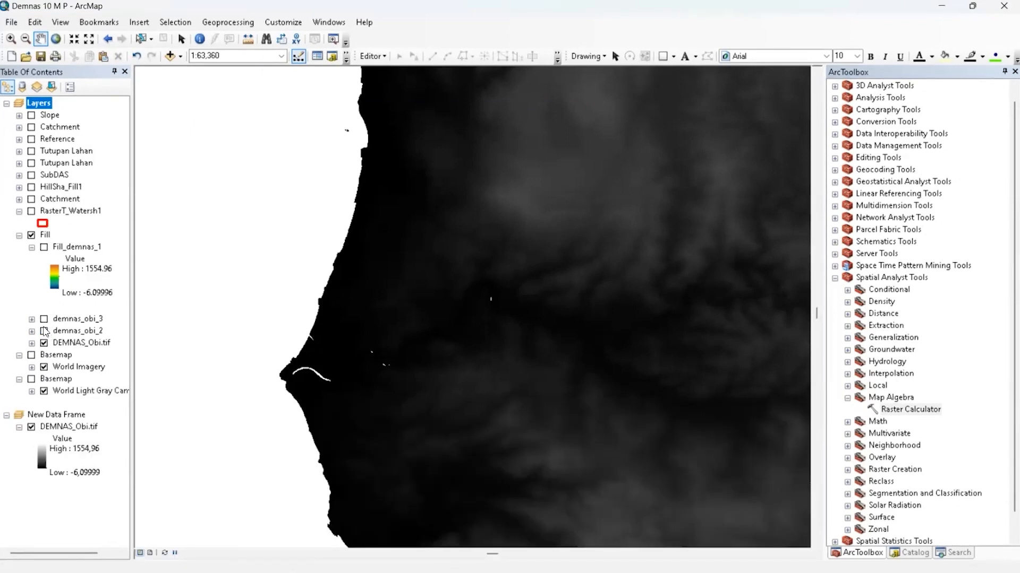
Turn on the demnas_obi_2 and demnas_obi_3 layers to compare their void filling with the original DEM.
left_click(45, 332)
left_click(44, 331)
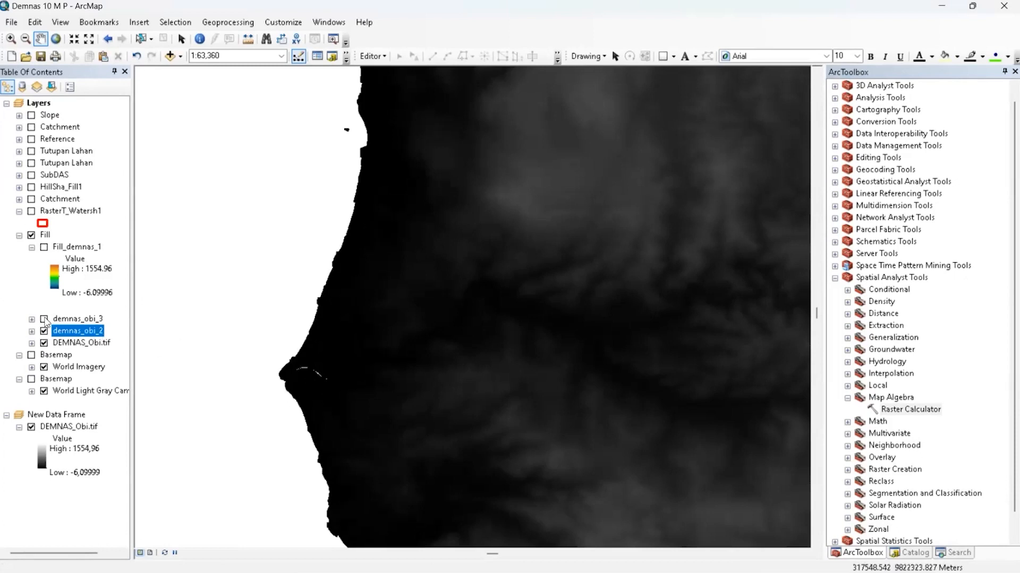
left_click(44, 319)
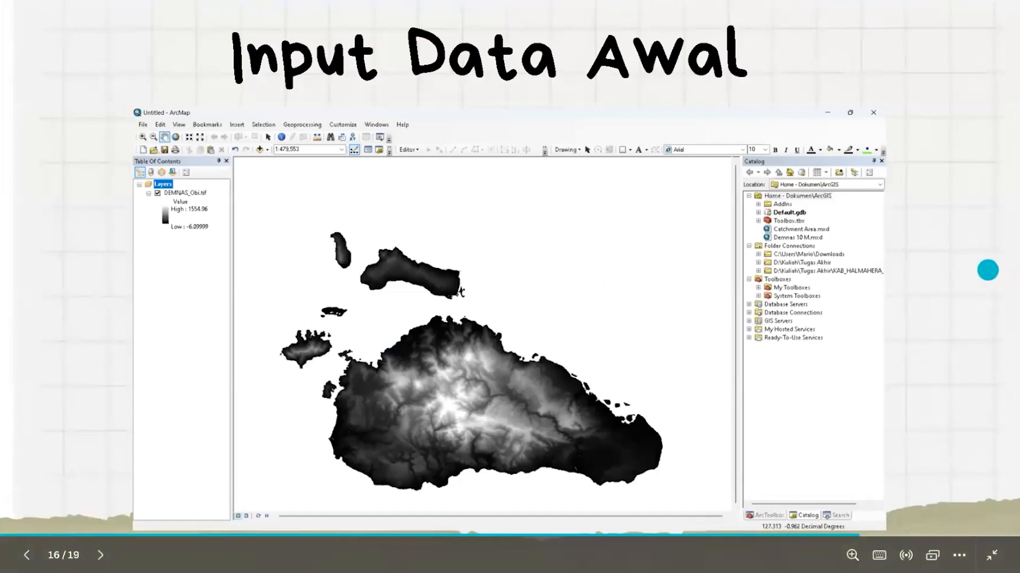
left_click(987, 270)
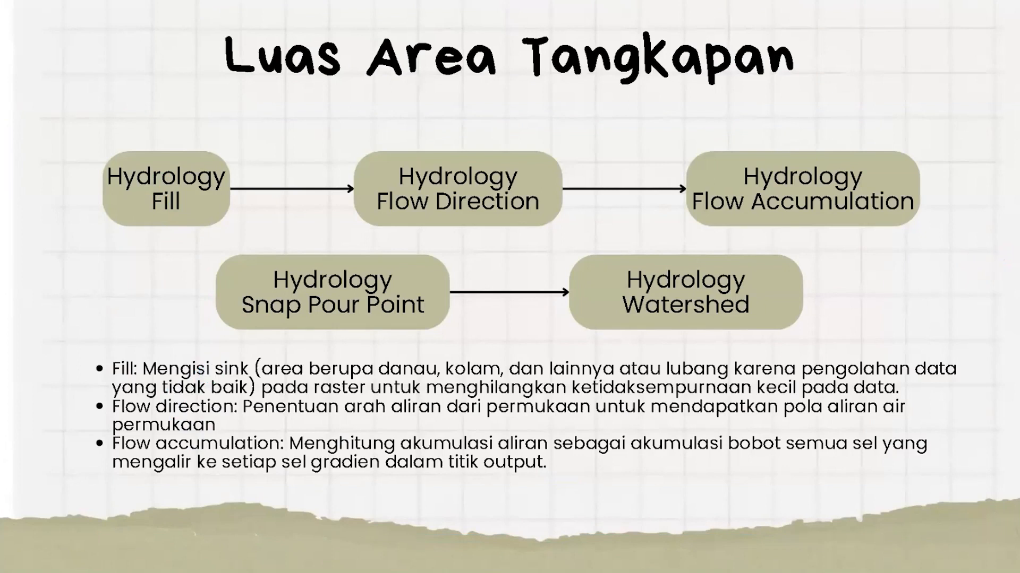
key("super")
left_click(168, 555)
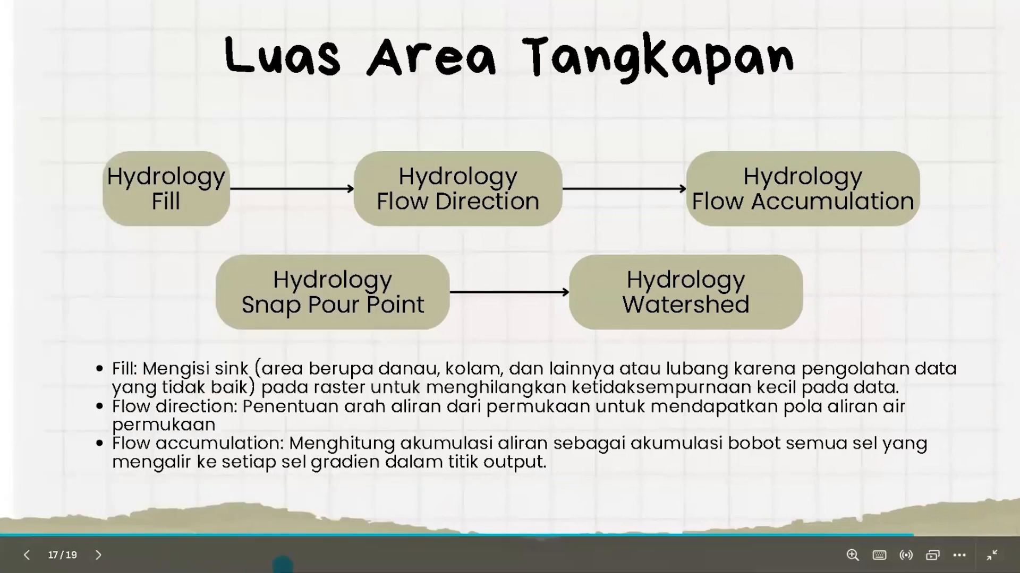
key("super")
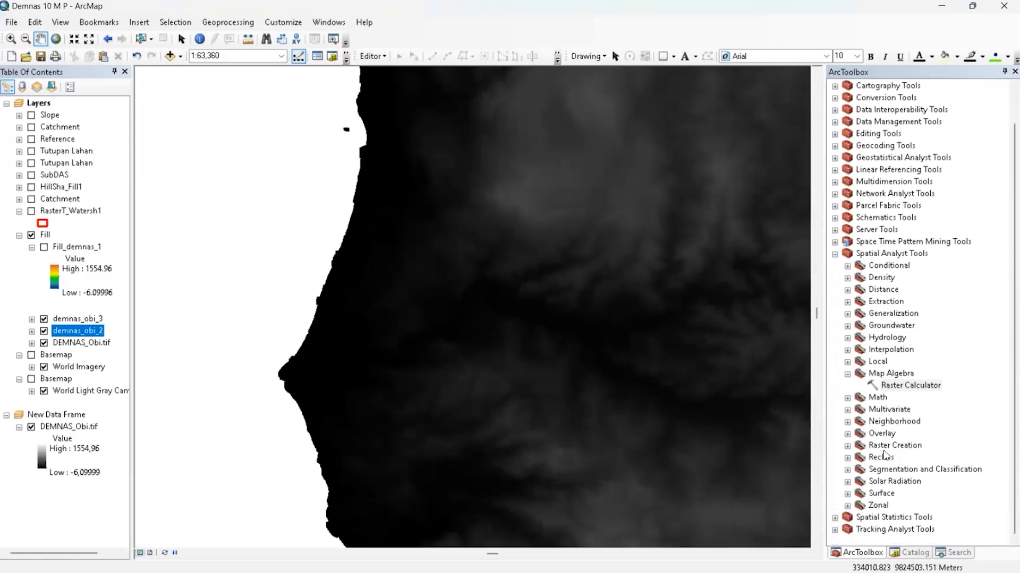
Set up the Hydrology Fill tool with Fill\demnas_obi_3 as the input surface raster, and close it without running.
double_click(888, 337)
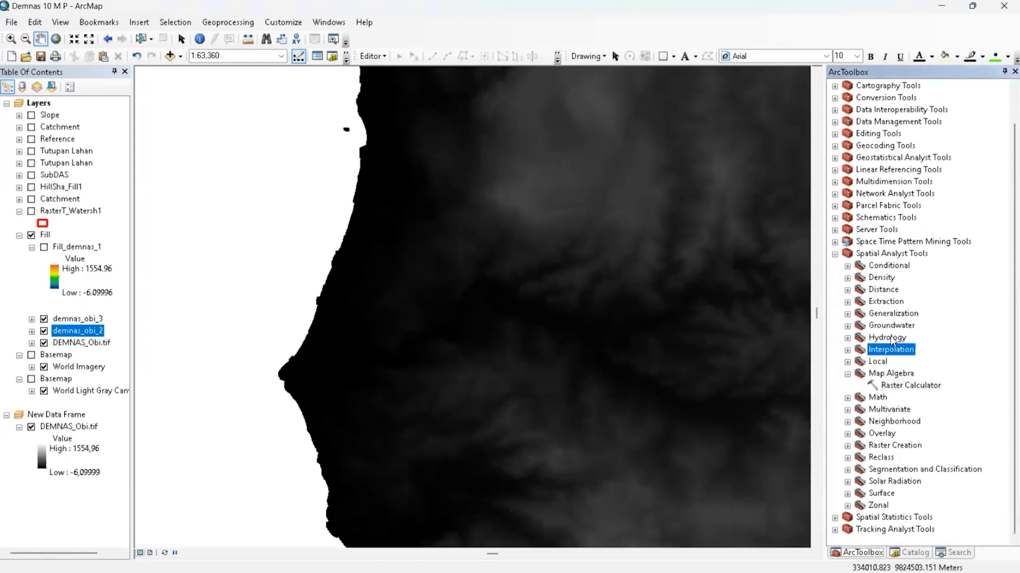
double_click(884, 361)
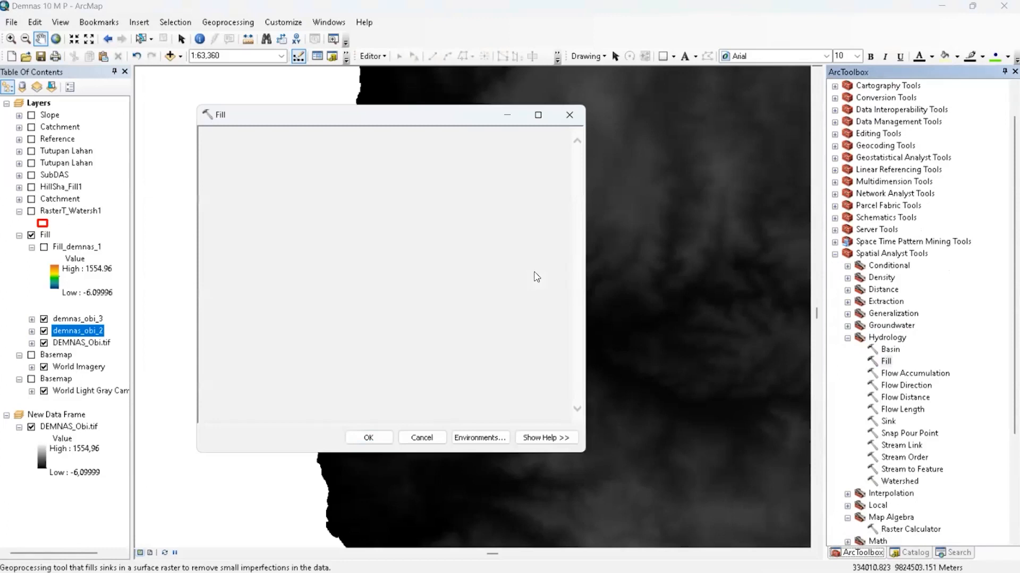
left_click(535, 153)
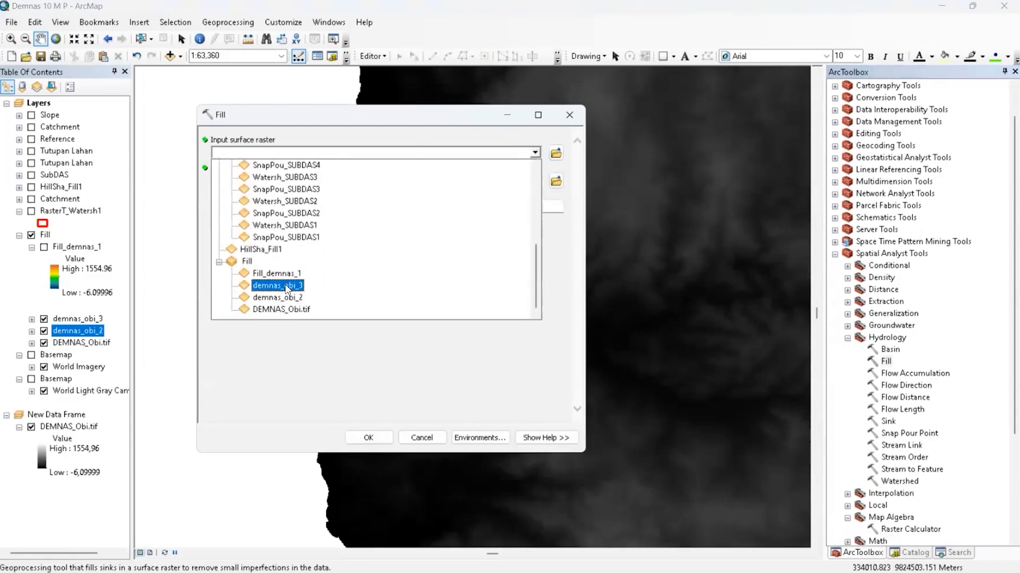
left_click(286, 285)
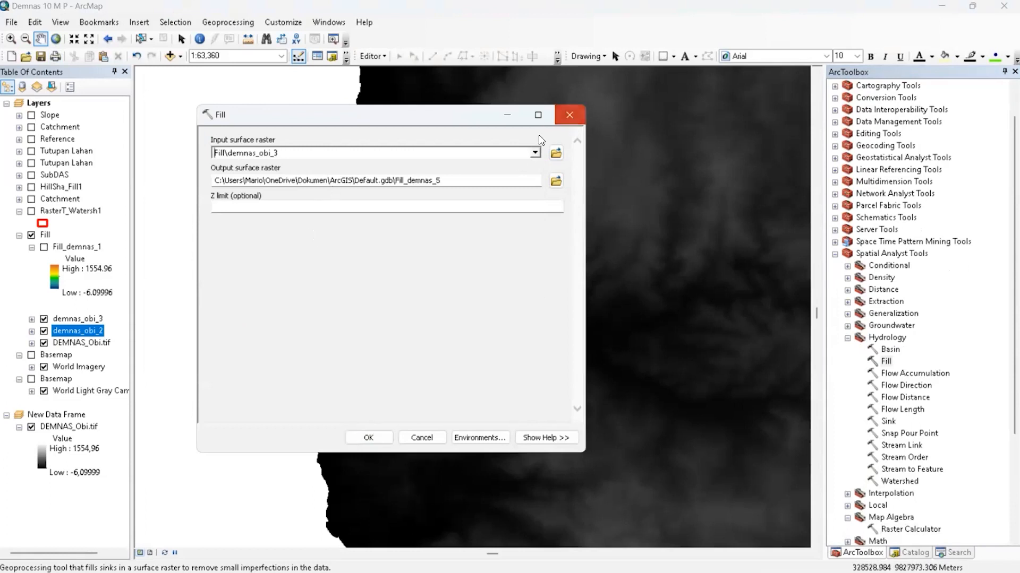
left_click(572, 116)
Show the Fill_demnas_1 layer and hide demnas_obi_3, demnas_obi_2 and DEMNAS_Obi.tif to view the filled surface across the island.
left_click(44, 247)
left_click(44, 318)
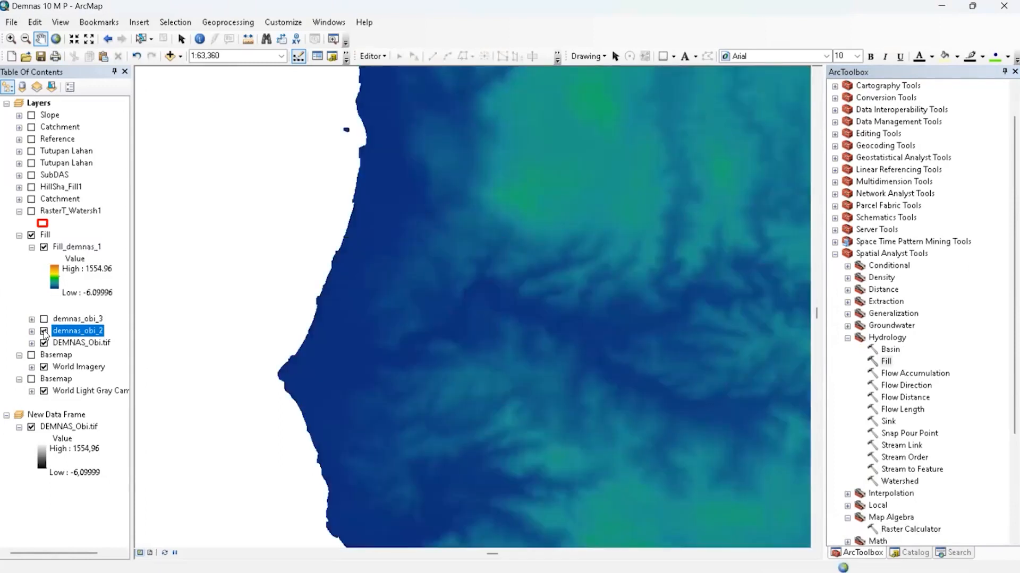
left_click(44, 331)
left_click(44, 342)
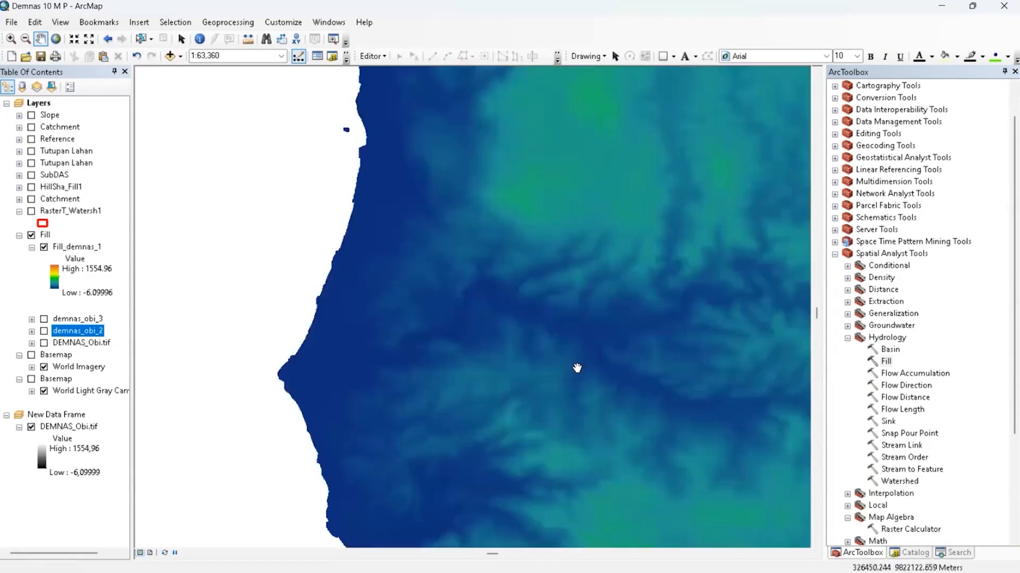
scroll(577, 368, "up", 5)
left_click_drag(663, 354, 341, 292)
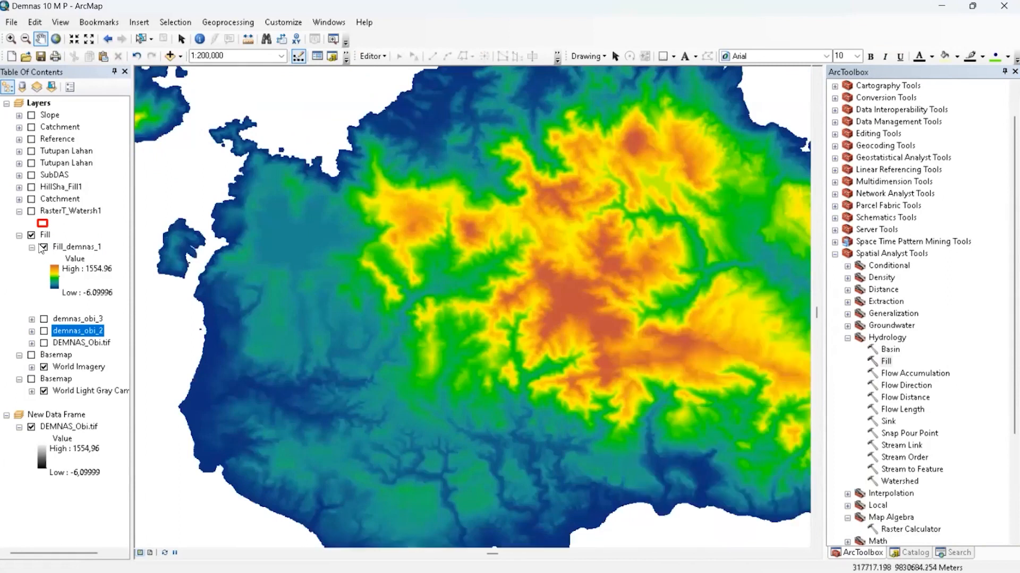
Expand the lower Catchment group, hide the Fill group and turn on the FlowDir_Fill4 layer.
left_click(20, 199)
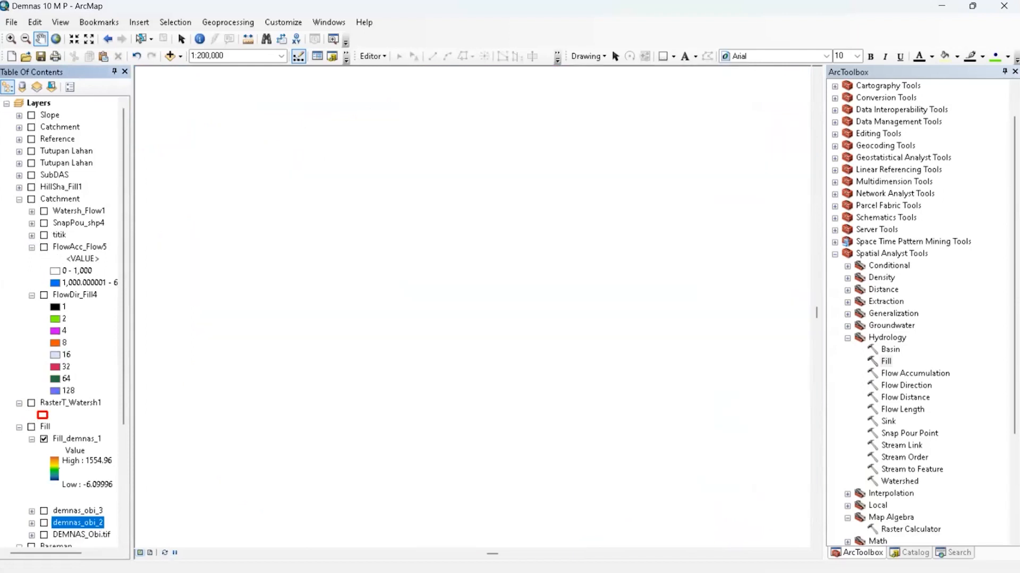
left_click(168, 558)
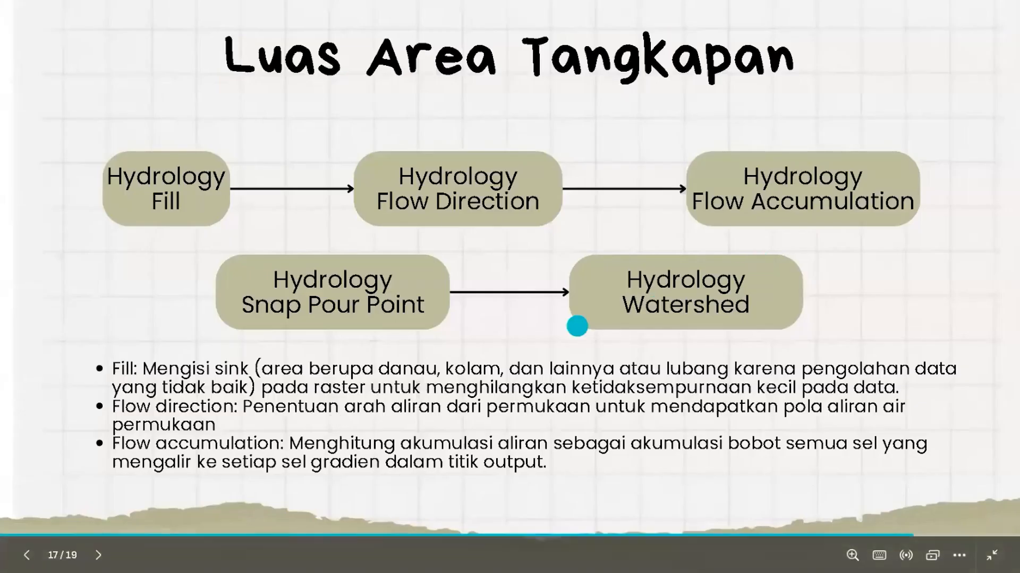
key("super")
left_click(313, 558)
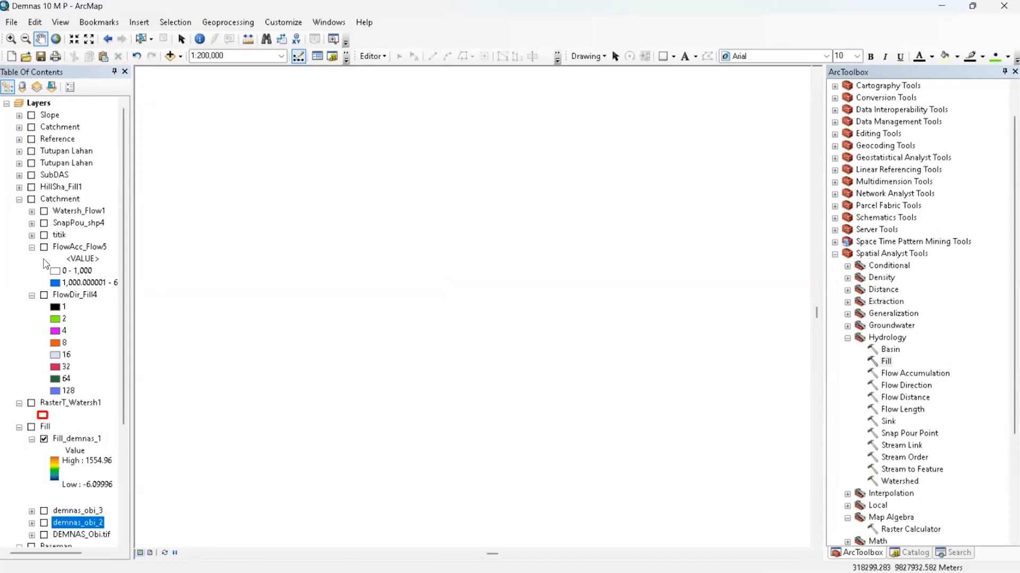
left_click(44, 295)
Set up the Flow Direction tool with Fill\Fill_demnas_1 as input surface and the D8 type, and close it without running.
double_click(906, 386)
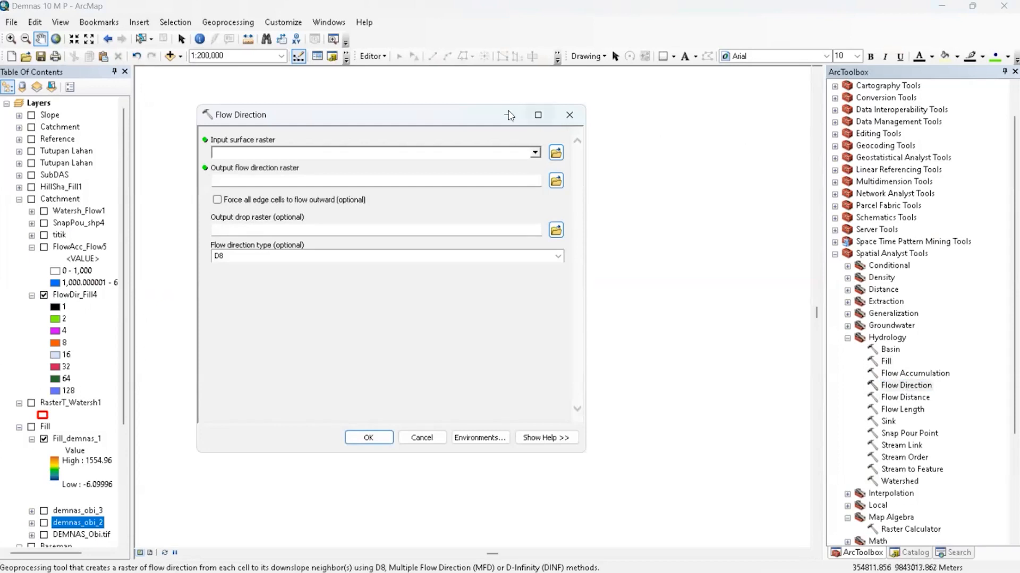
left_click(535, 153)
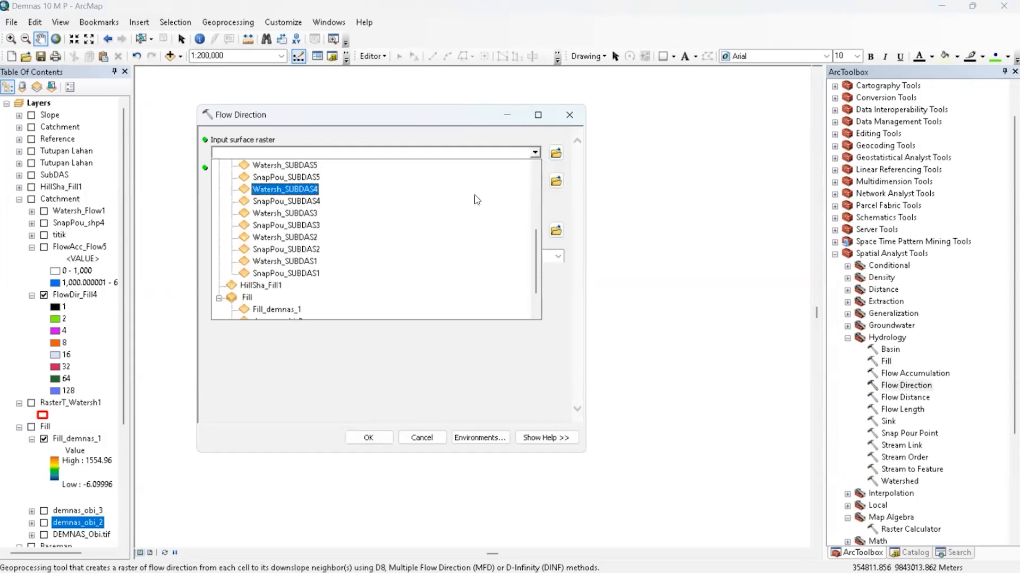
scroll(292, 261, "down", 1)
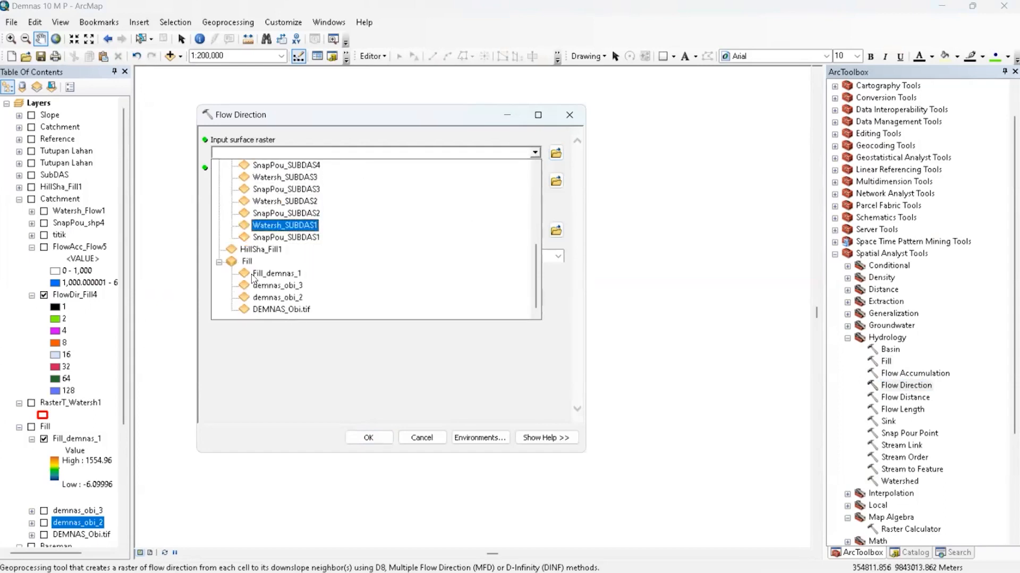
left_click(290, 276)
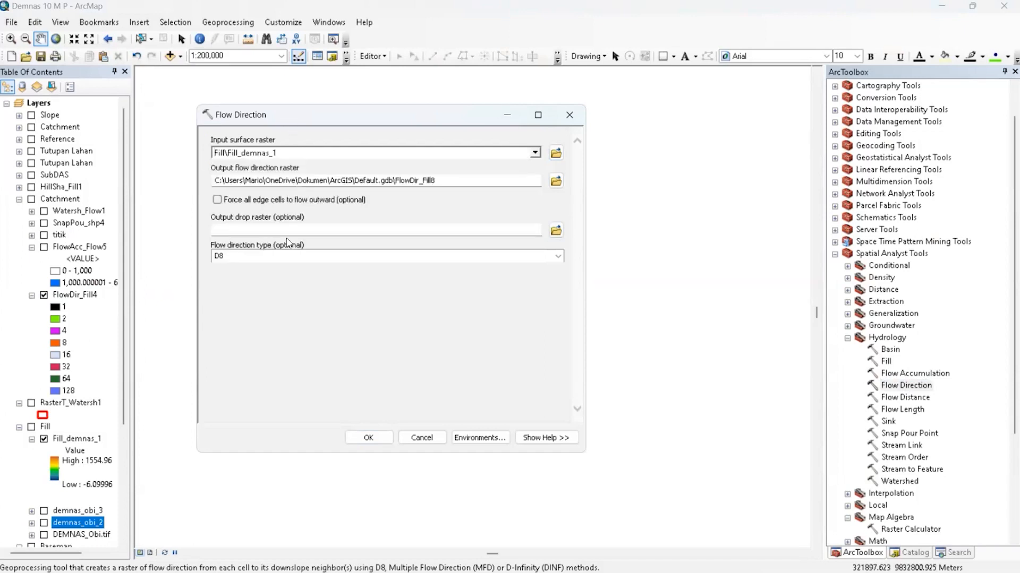
left_click(569, 114)
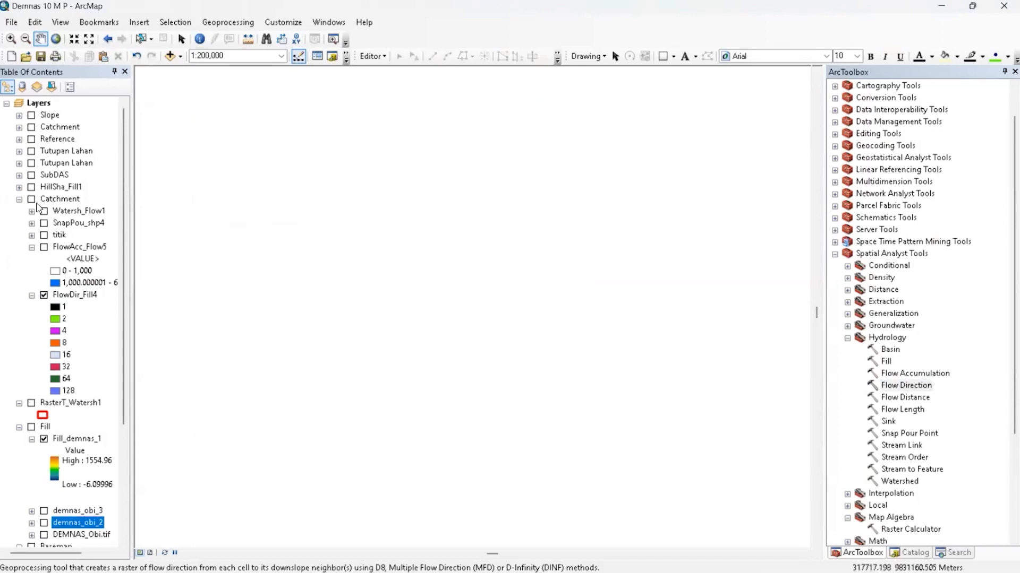
Turn on the expanded Catchment group to display the flow direction raster on the map.
left_click(32, 200)
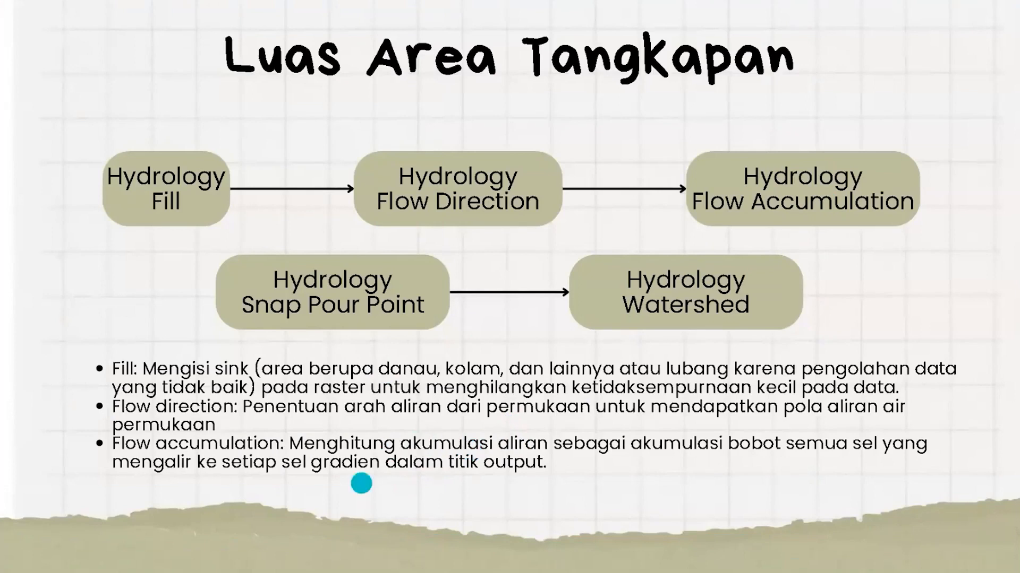
key("super")
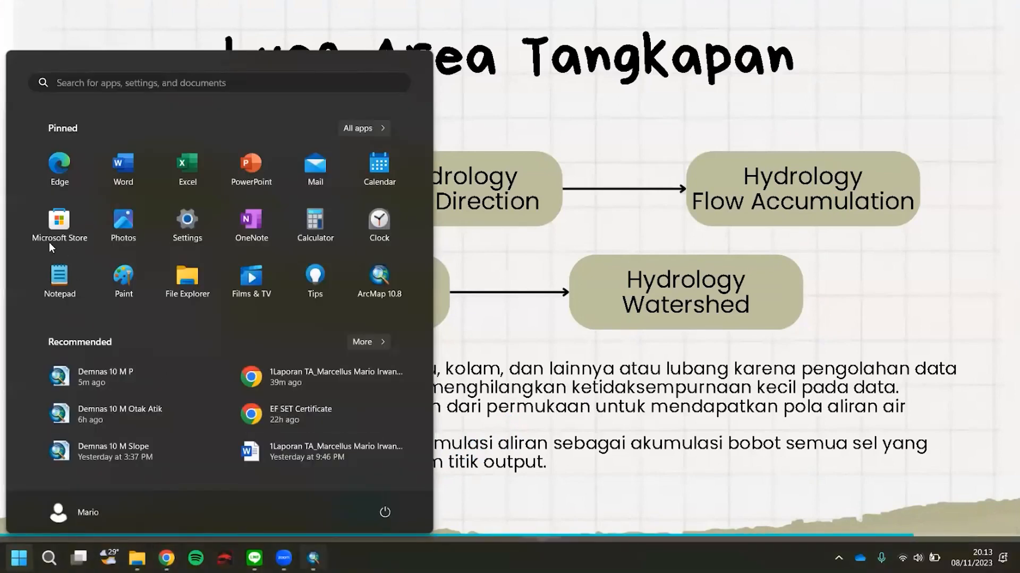
key("alt+Tab")
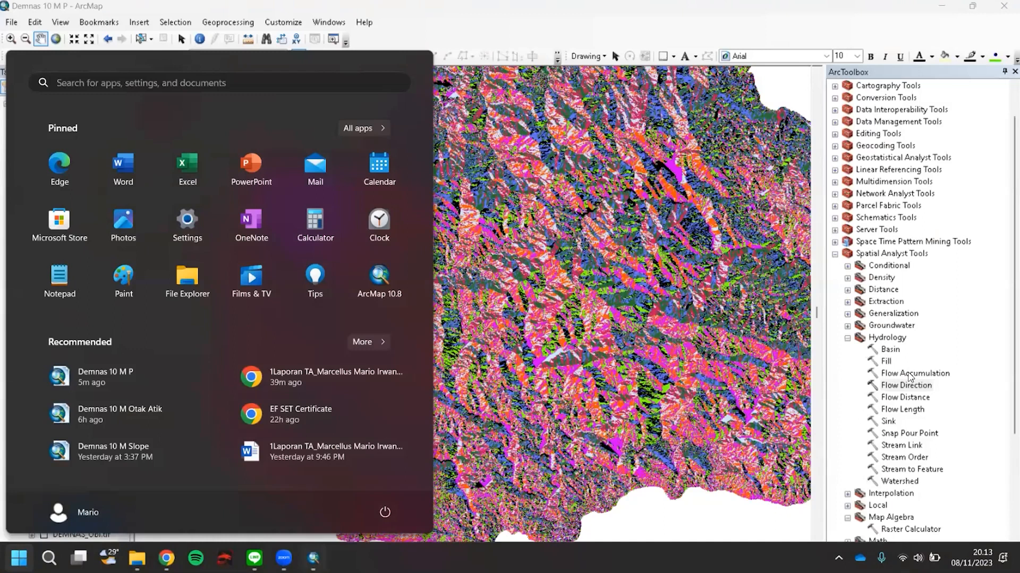
key("Escape")
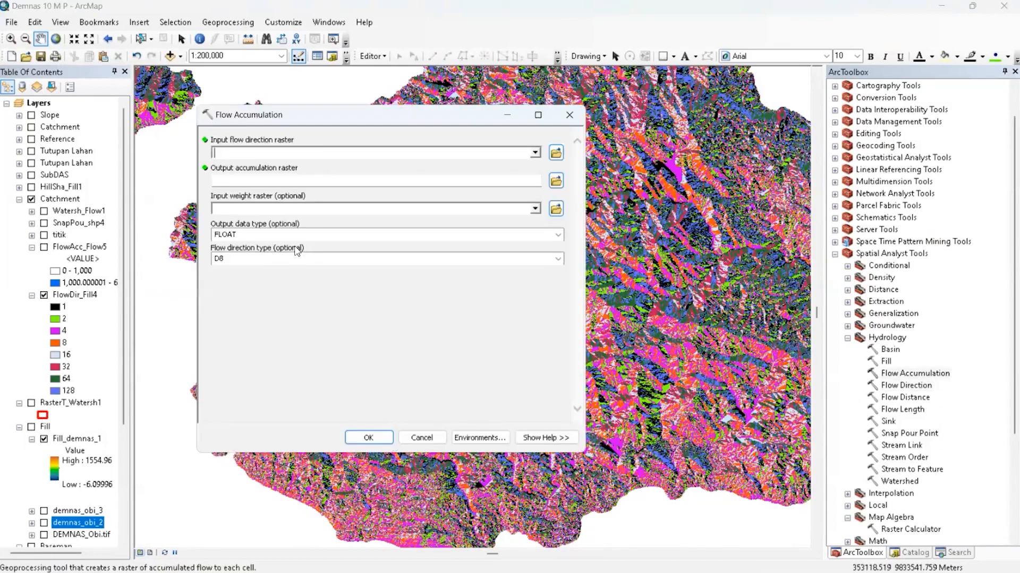
Set up the Flow Accumulation tool with Catchment\FlowDir_Fill4 as the input flow direction raster.
scroll(297, 248, "down", 1)
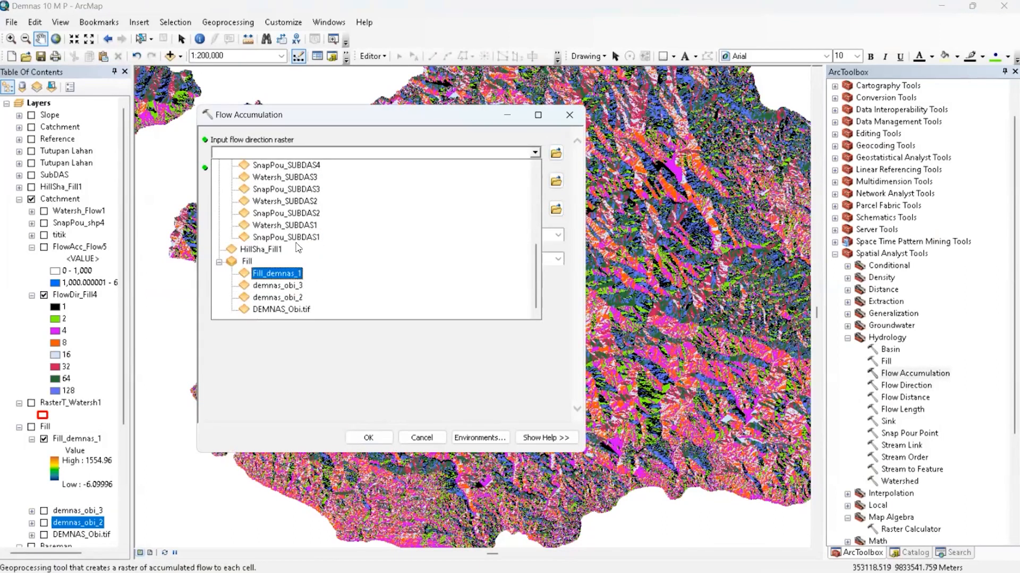
scroll(297, 255, "up", 5)
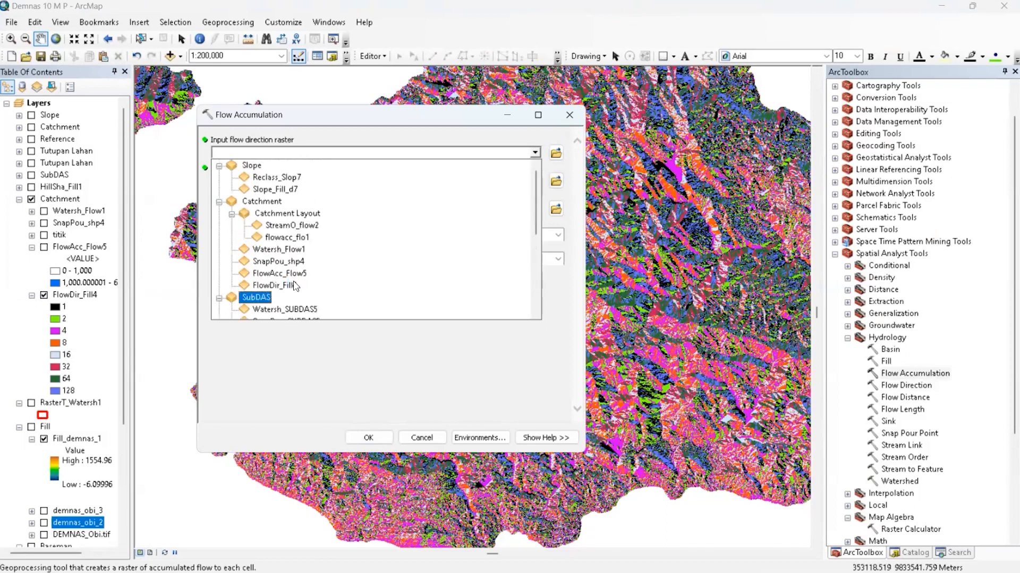
left_click(273, 285)
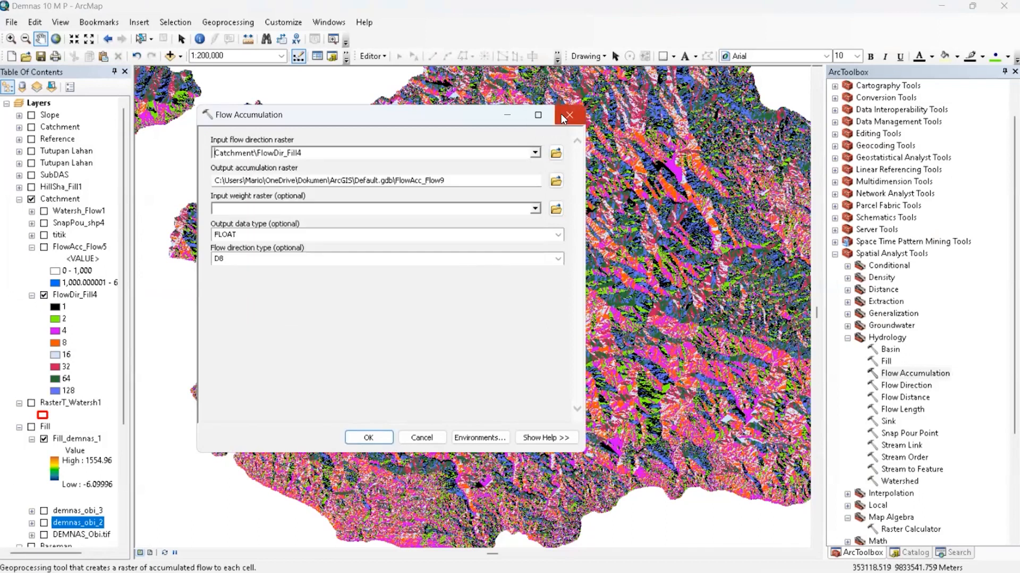
Show the FlowAcc_Flow5 and SnapPou_shp4 layers and hide FlowDir_Fill4, with the view at scale 1:250,000.
left_click(45, 248)
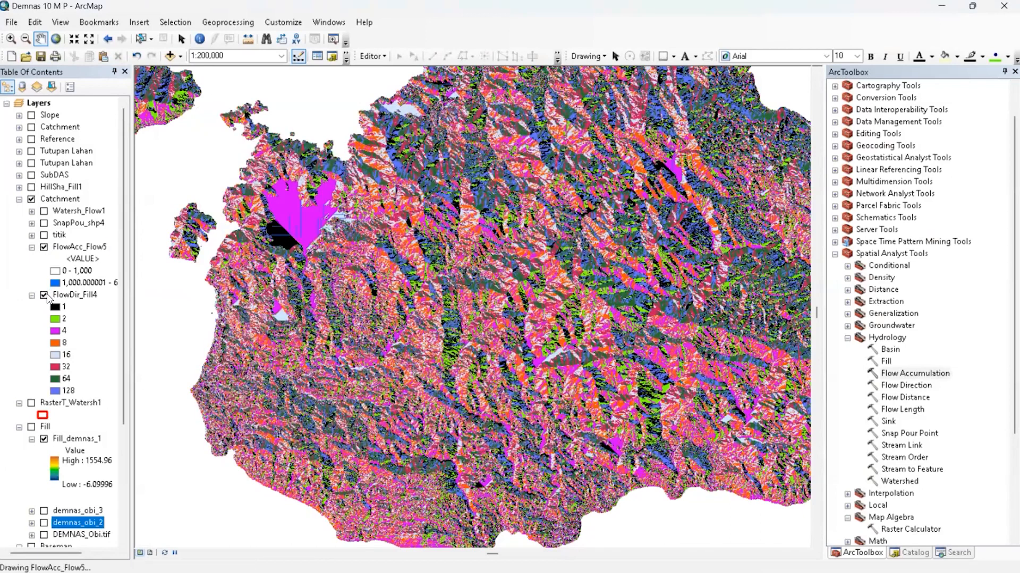
left_click(45, 295)
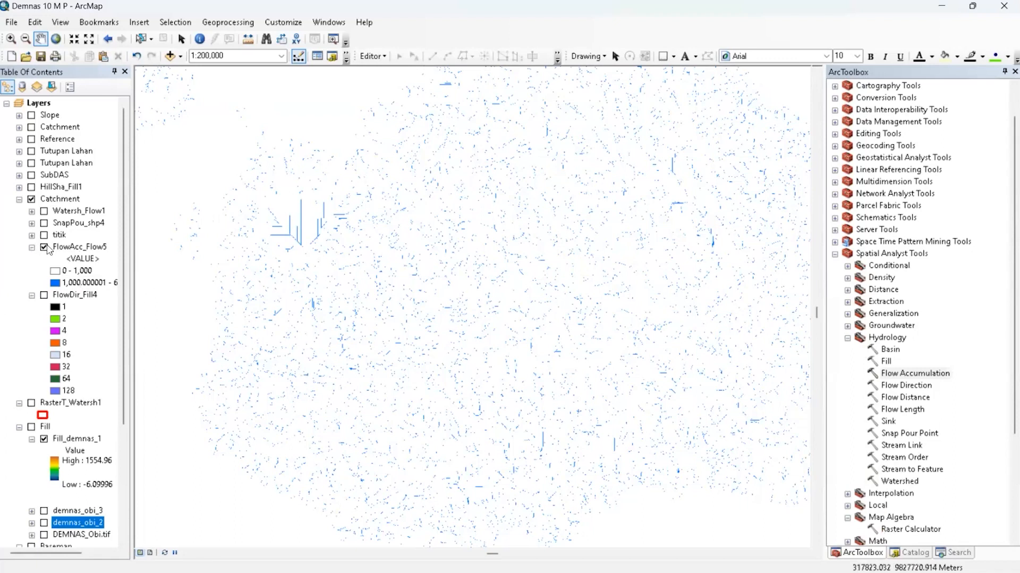
left_click(44, 223)
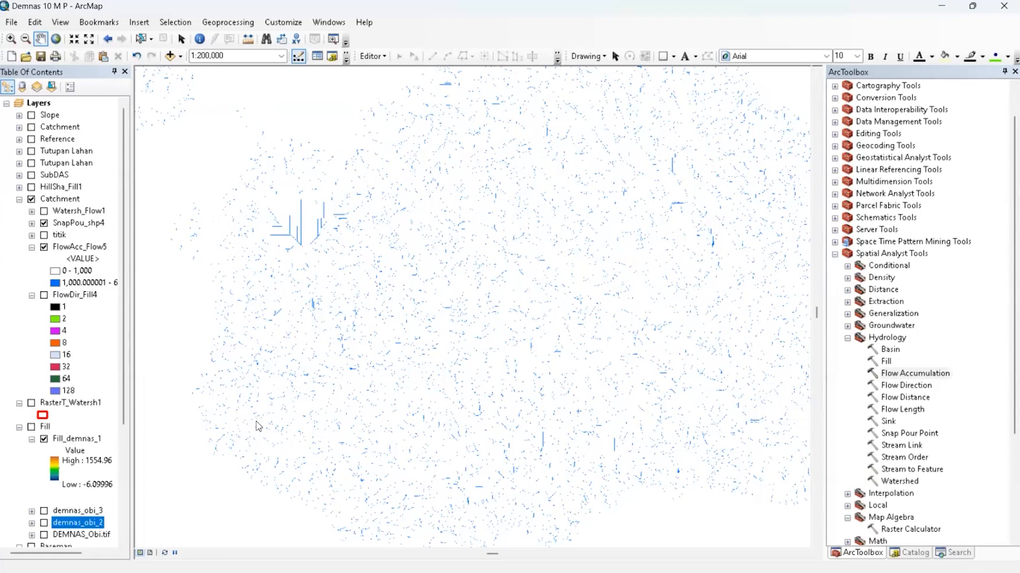
scroll(224, 405, "down", 1)
scroll(224, 405, "down", 1)
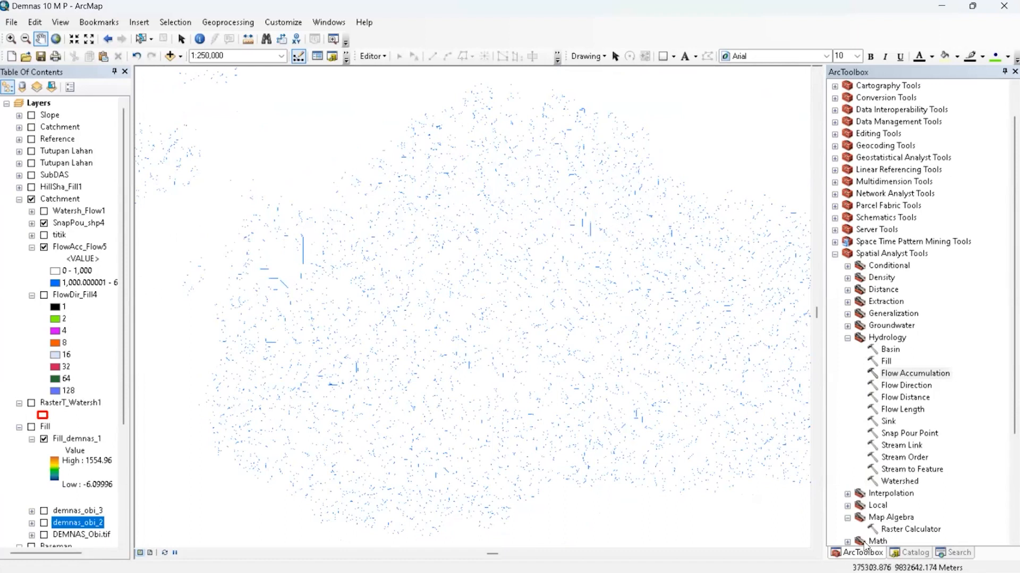
Create a point shapefile named New_Shapefile in D:\Kuliah\Tugas Akhir\ArcGIS\New Folder without assigning a coordinate system.
left_click(909, 553)
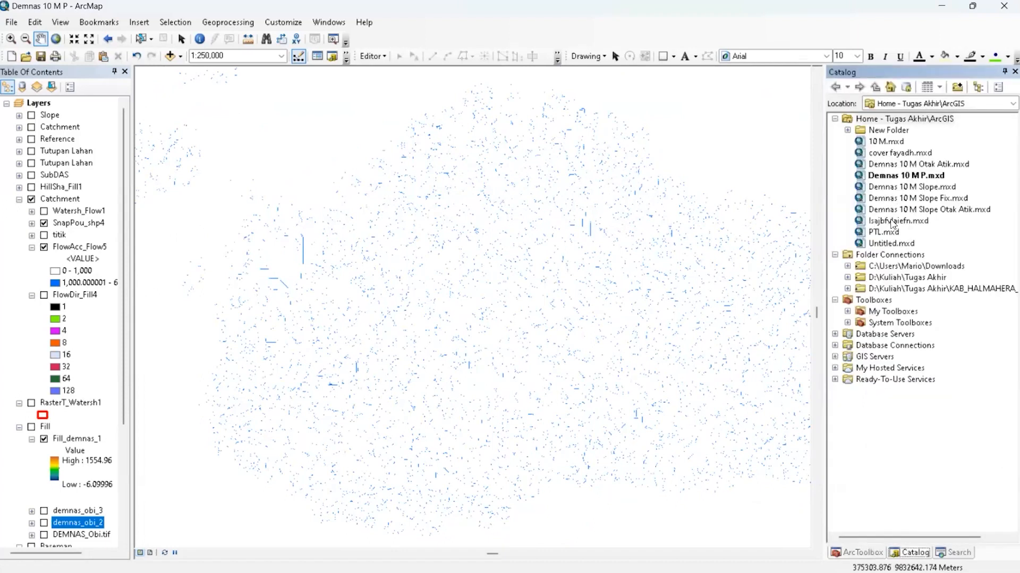
double_click(905, 277)
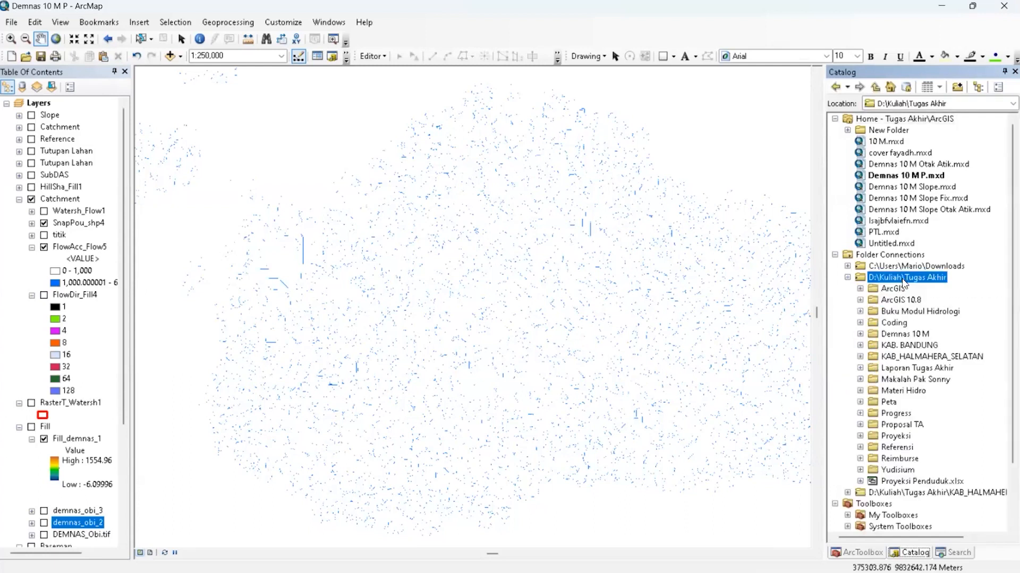
right_click(843, 313)
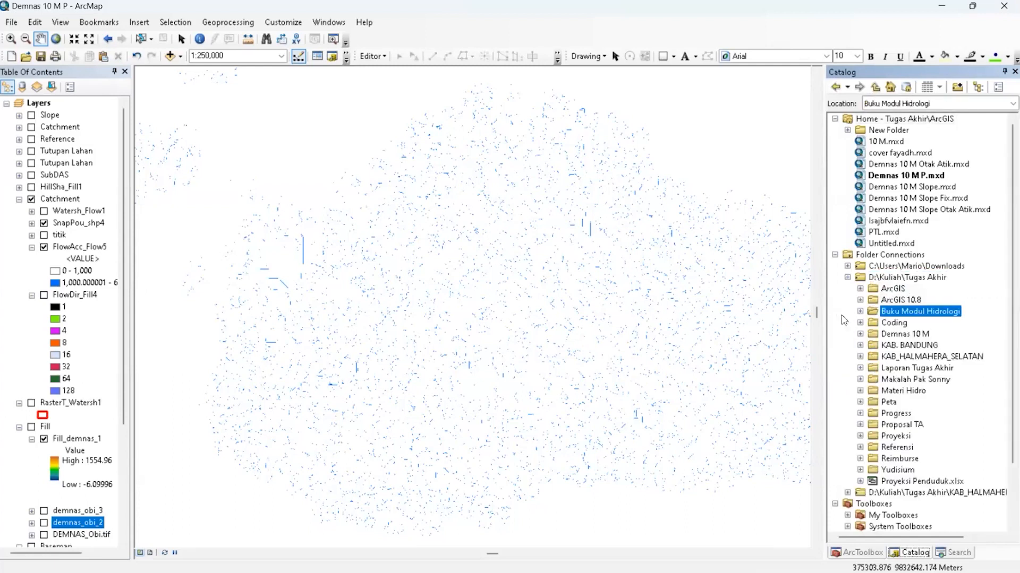
double_click(899, 289)
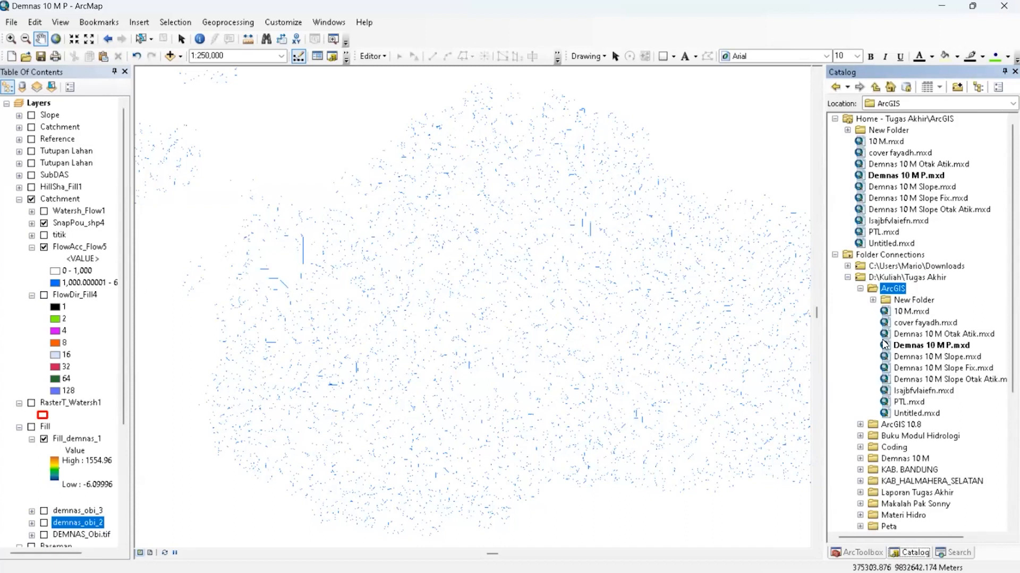
right_click(895, 300)
mouse_move(927, 385)
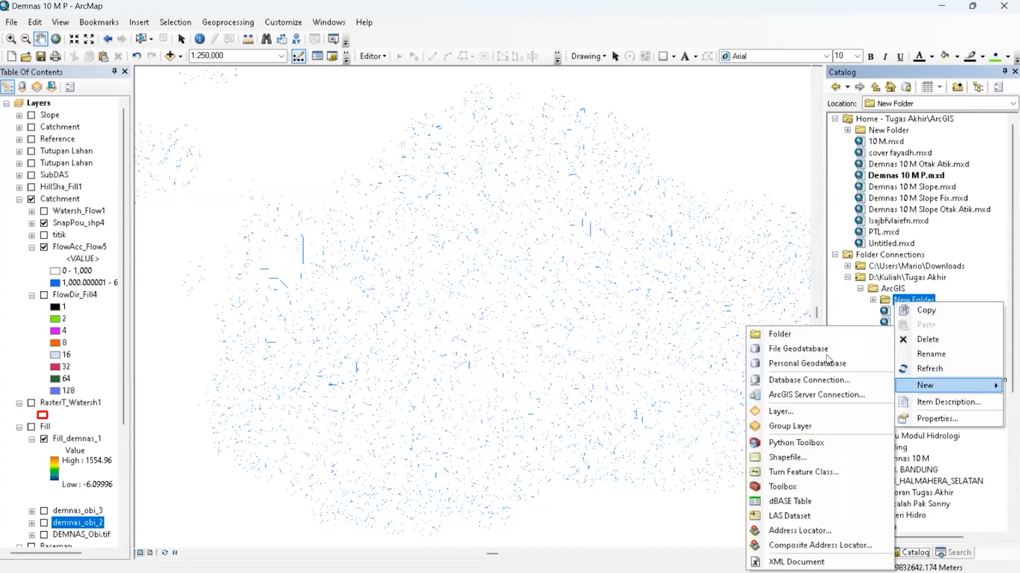
left_click(823, 457)
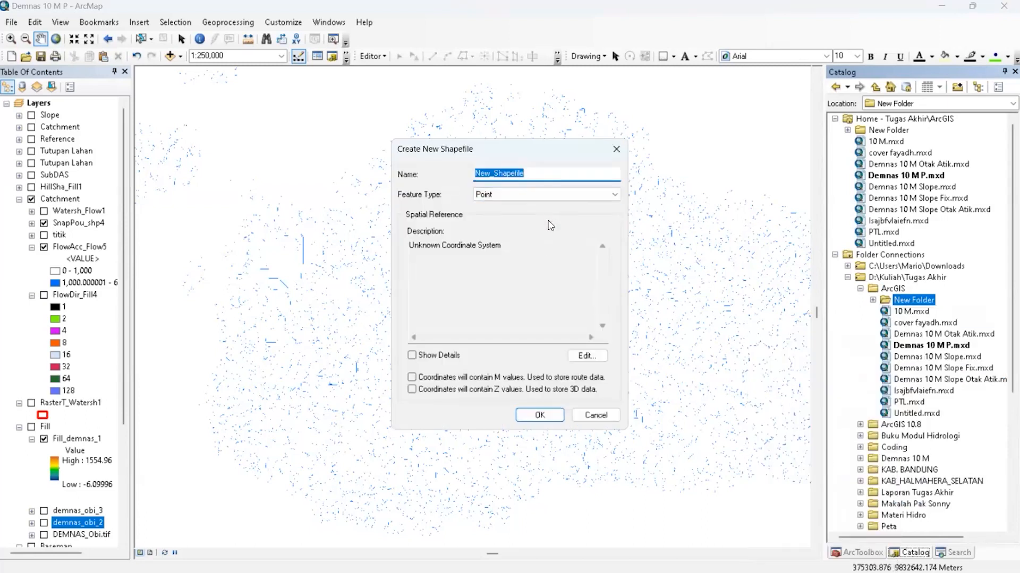
left_click(540, 414)
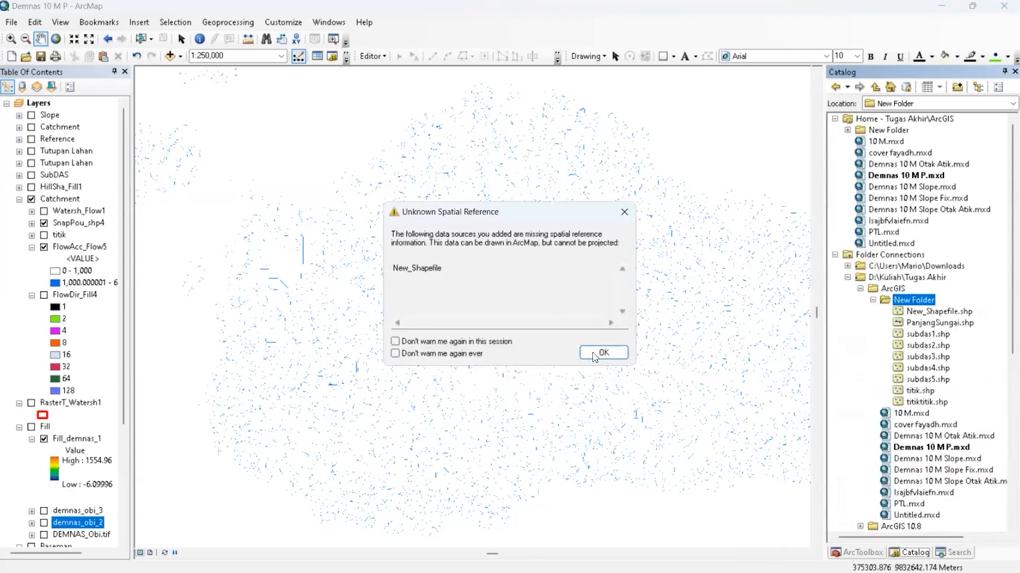
left_click(596, 353)
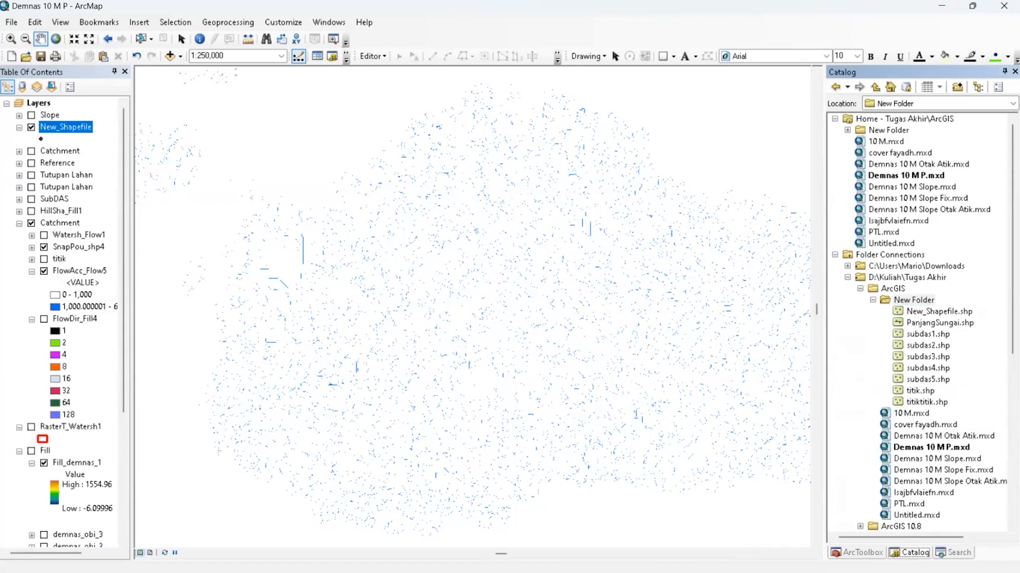
Examine the general properties of New_Shapefile.shp and close them without changes.
left_click(939, 311)
right_click(939, 311)
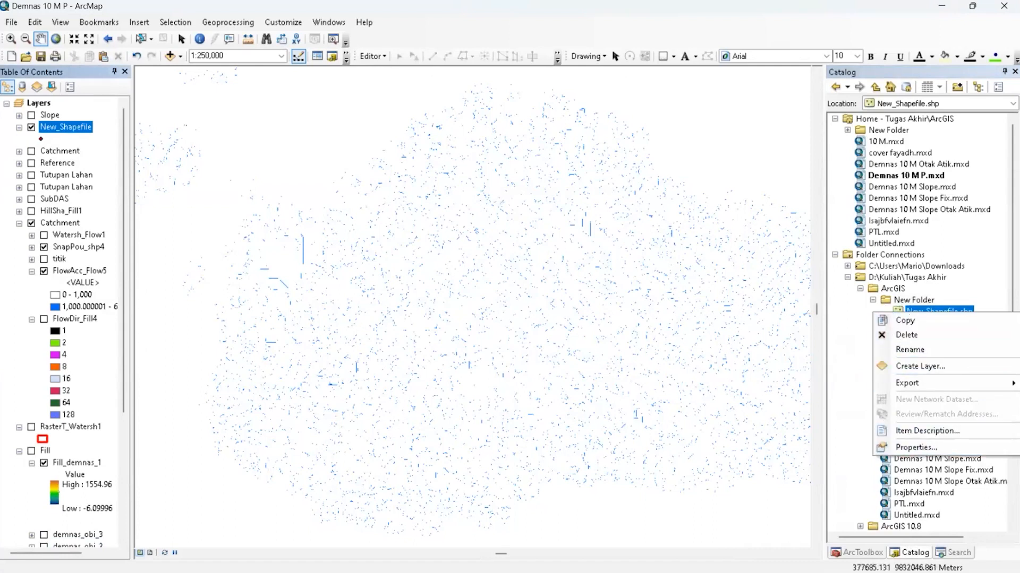
left_click(914, 300)
right_click(936, 308)
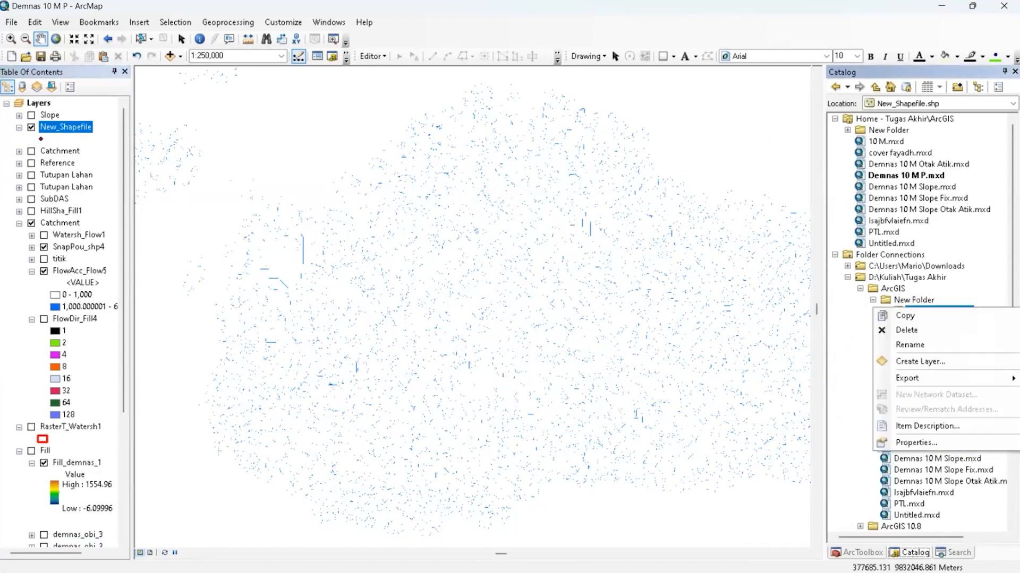
mouse_move(907, 378)
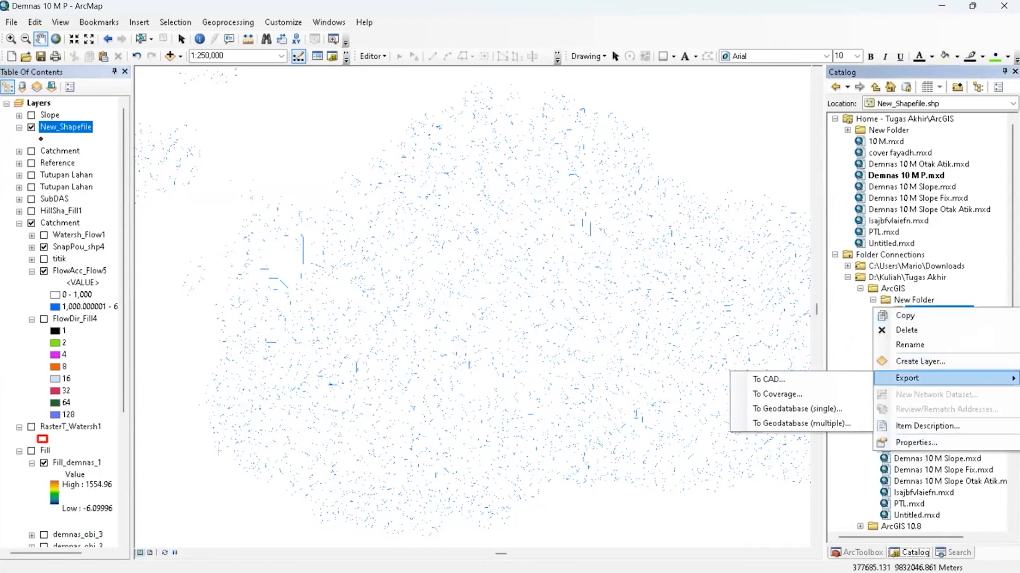
left_click(903, 289)
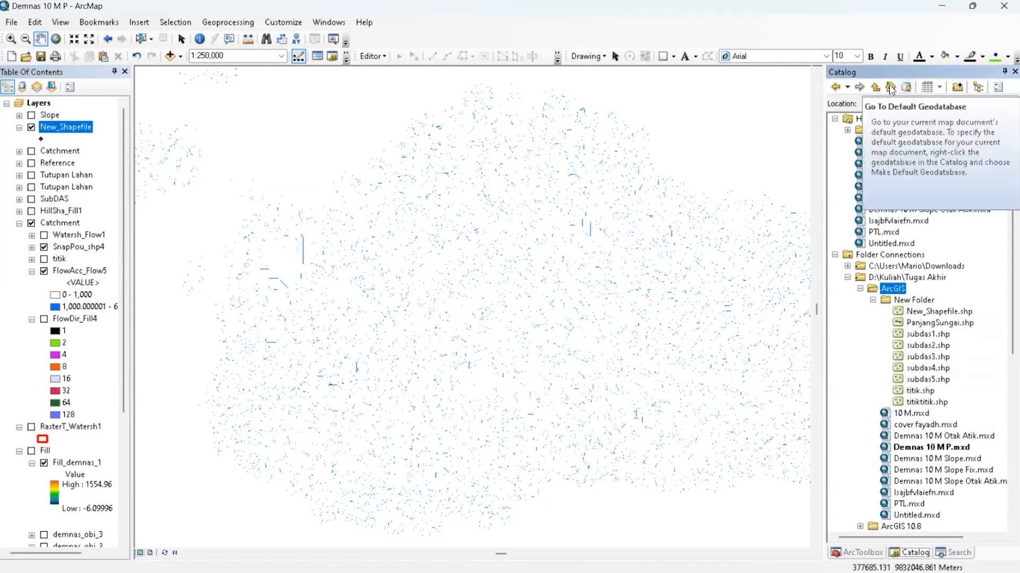
left_click(906, 312)
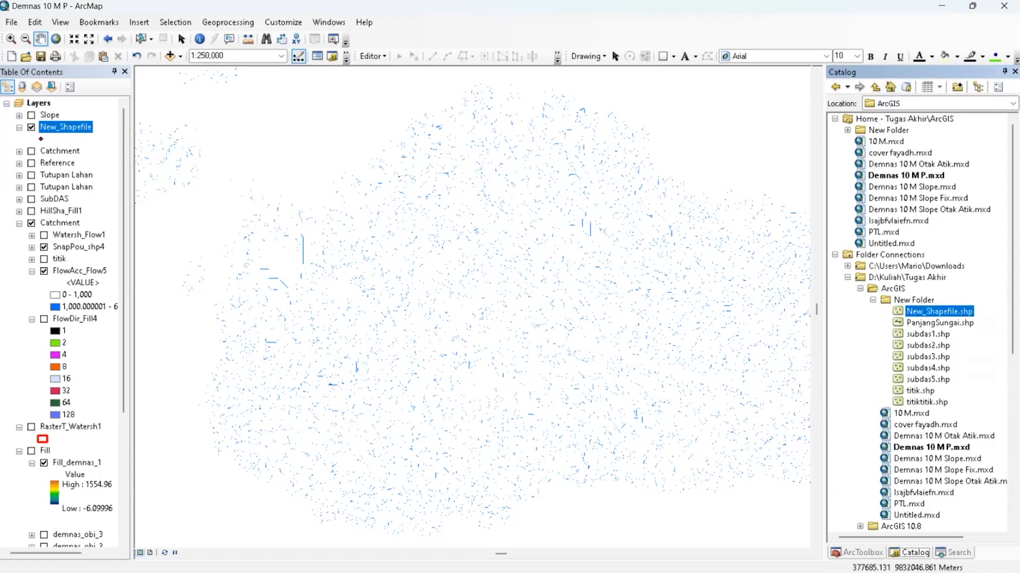
right_click(906, 311)
left_click(921, 445)
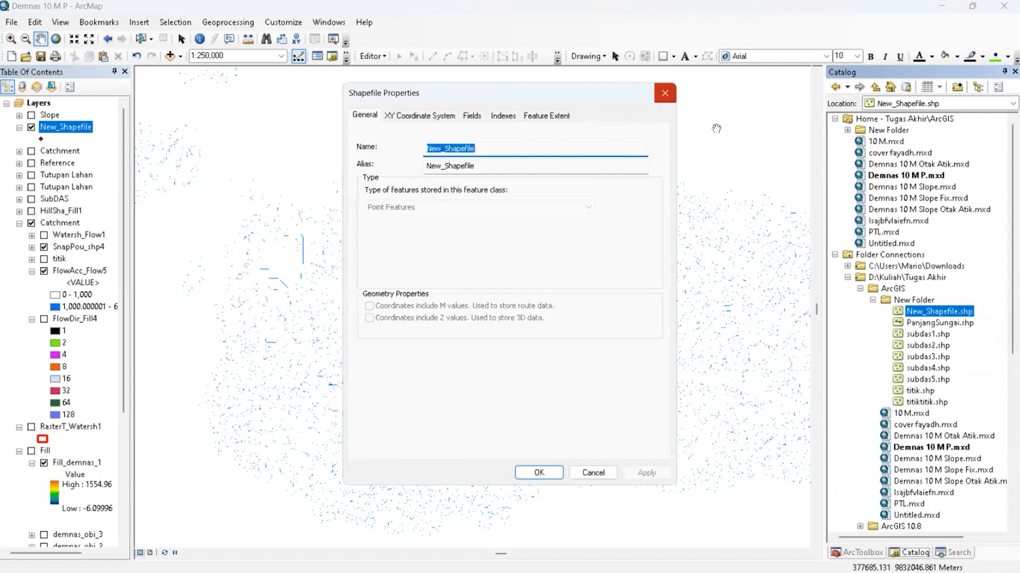
left_click(664, 94)
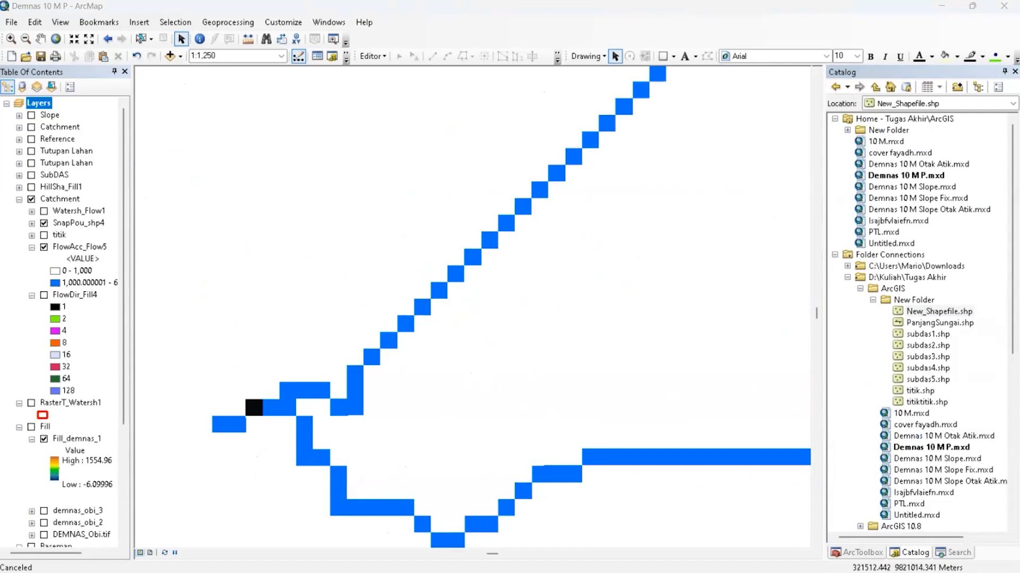
right_click(901, 304)
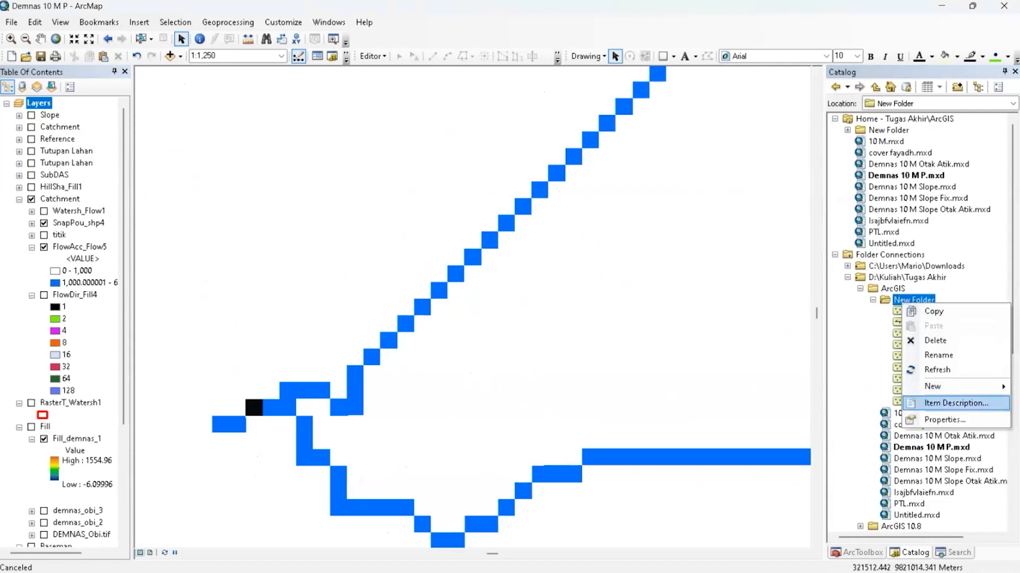
mouse_move(935, 386)
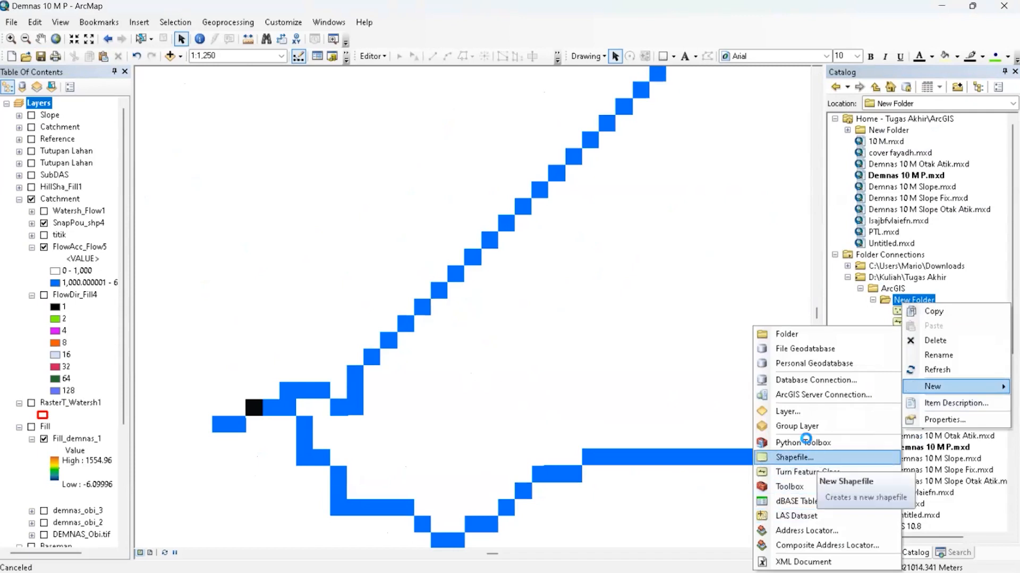
left_click(796, 457)
left_click(616, 149)
Start an edit session on the map layers and display the Create Features window.
left_click(373, 56)
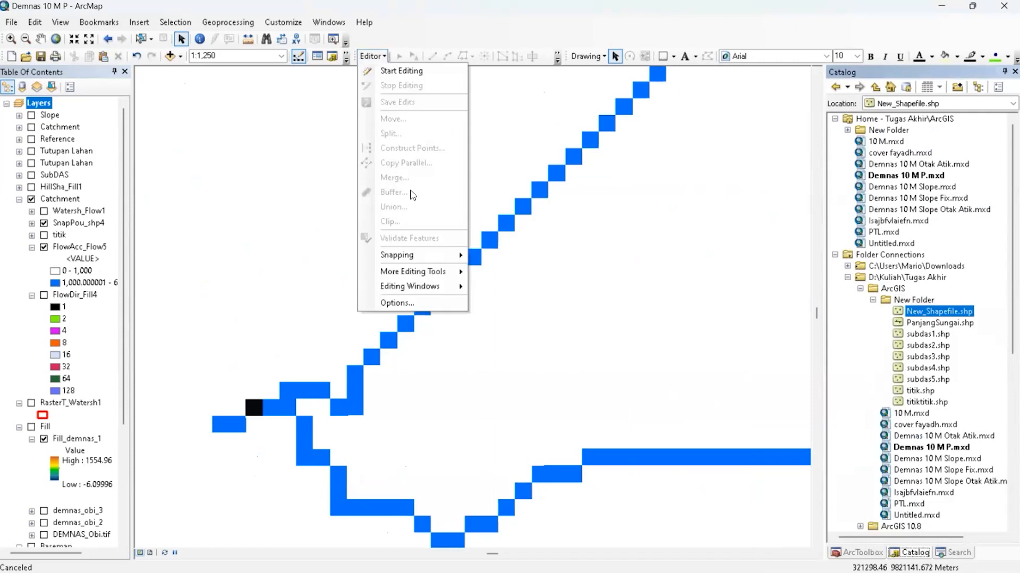
left_click(417, 73)
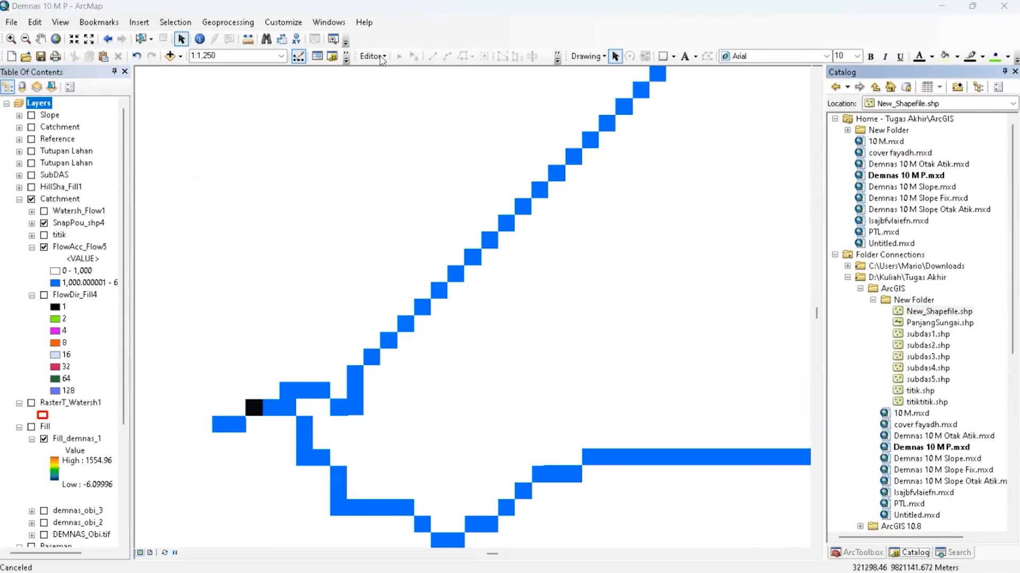
left_click(578, 433)
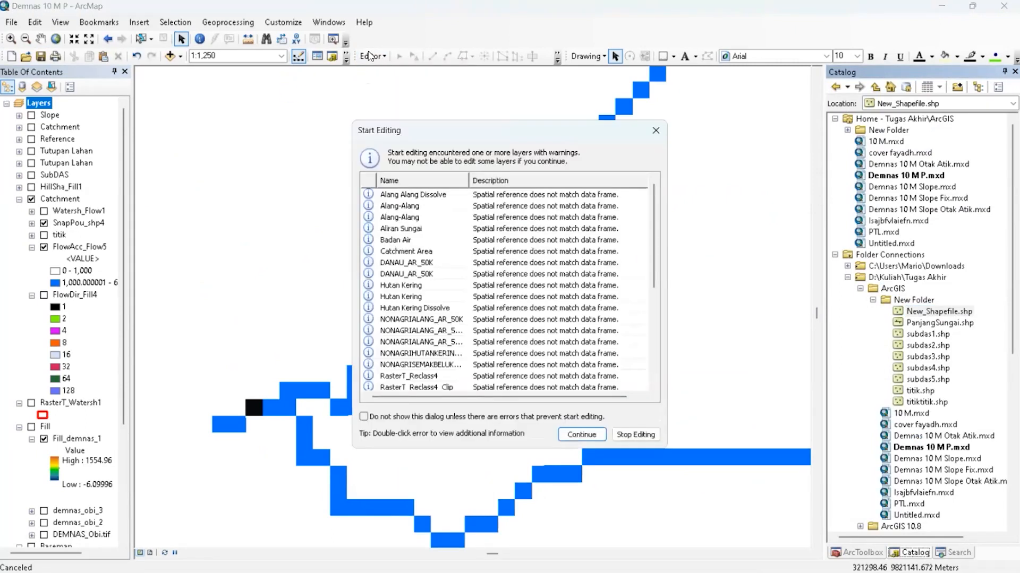
left_click(582, 435)
left_click(373, 56)
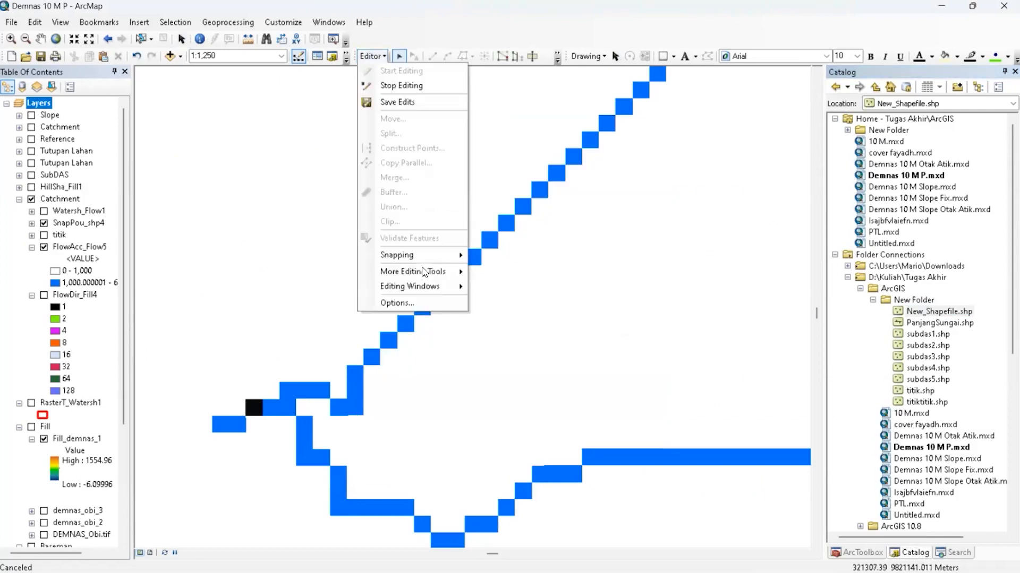
mouse_move(445, 290)
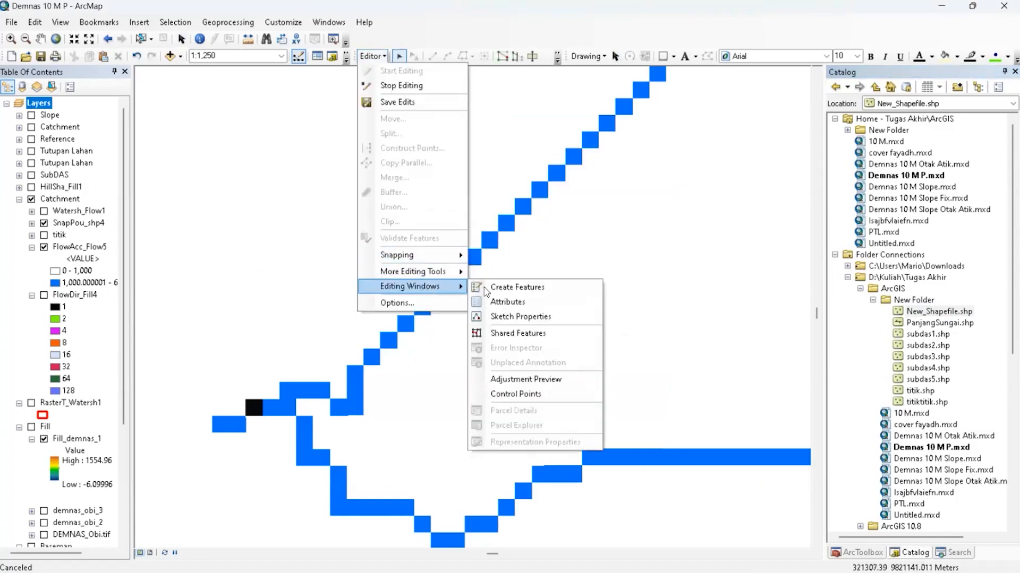
left_click(488, 289)
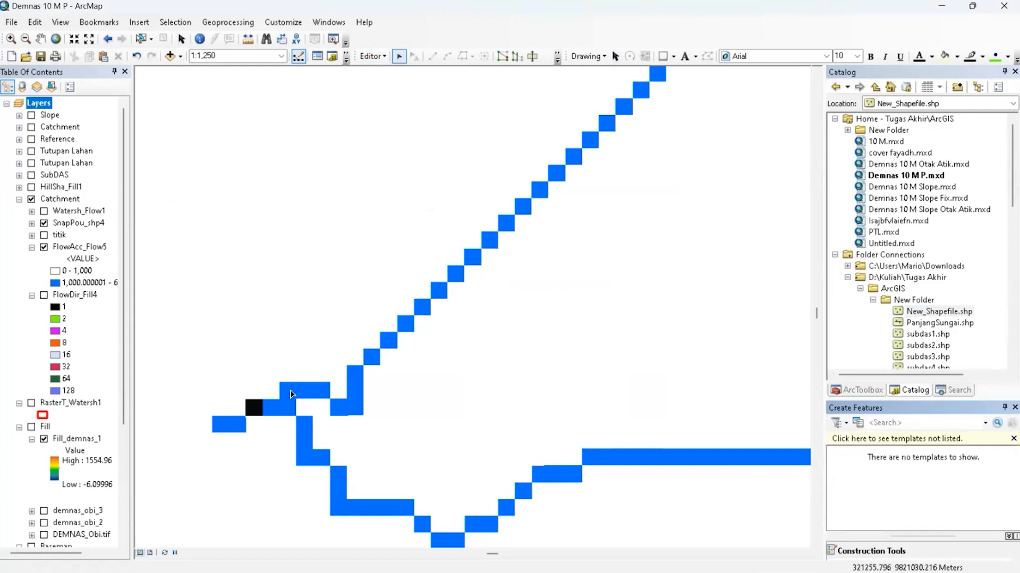
scroll(341, 402, "up", 1)
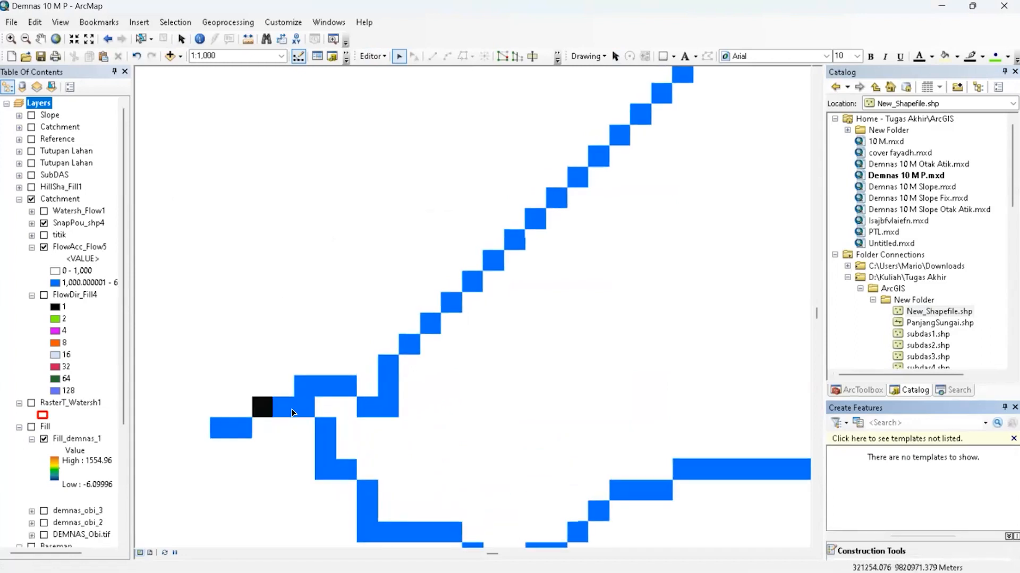
right_click(243, 435)
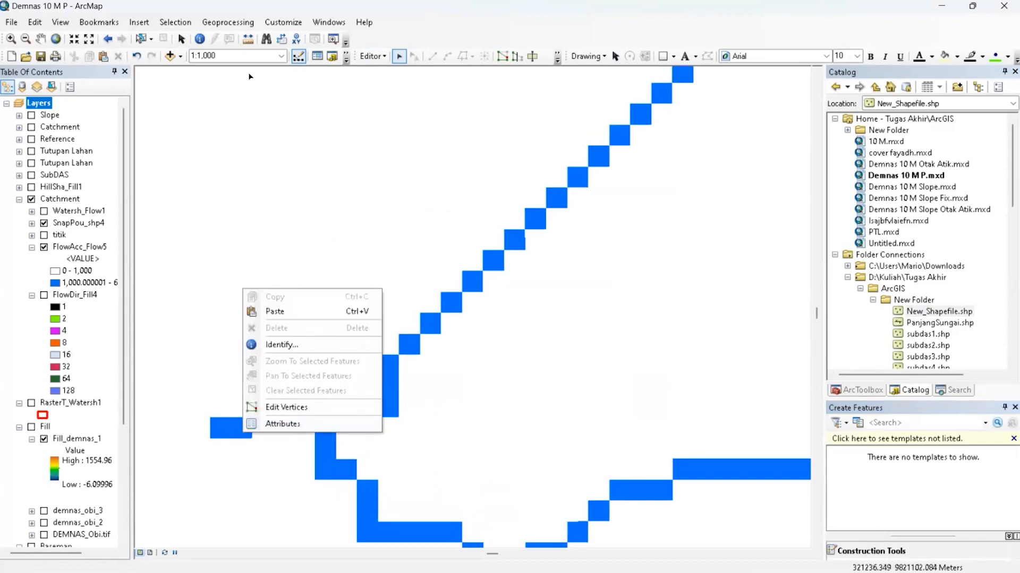
left_click(371, 56)
left_click(222, 425)
right_click(222, 426)
left_click(225, 435)
right_click(237, 428)
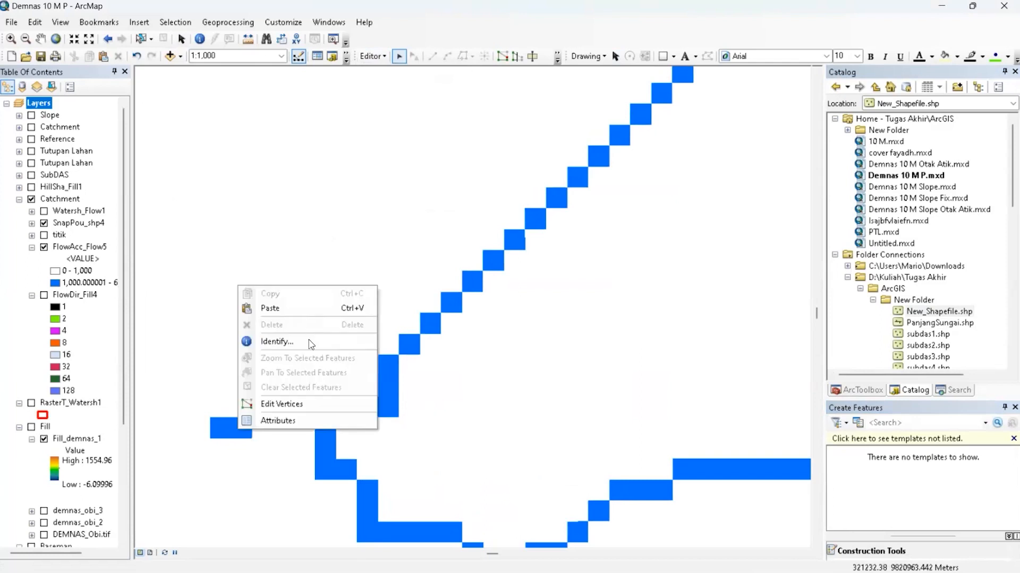
Check the explanation for feature templates not listed for editing, and call up the Create Features window again.
left_click(903, 439)
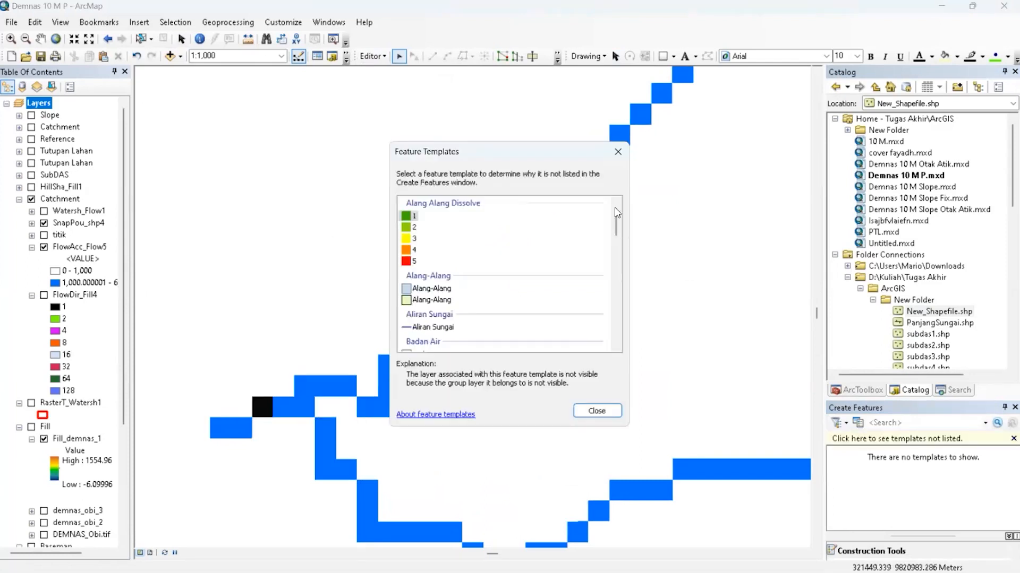
left_click(617, 151)
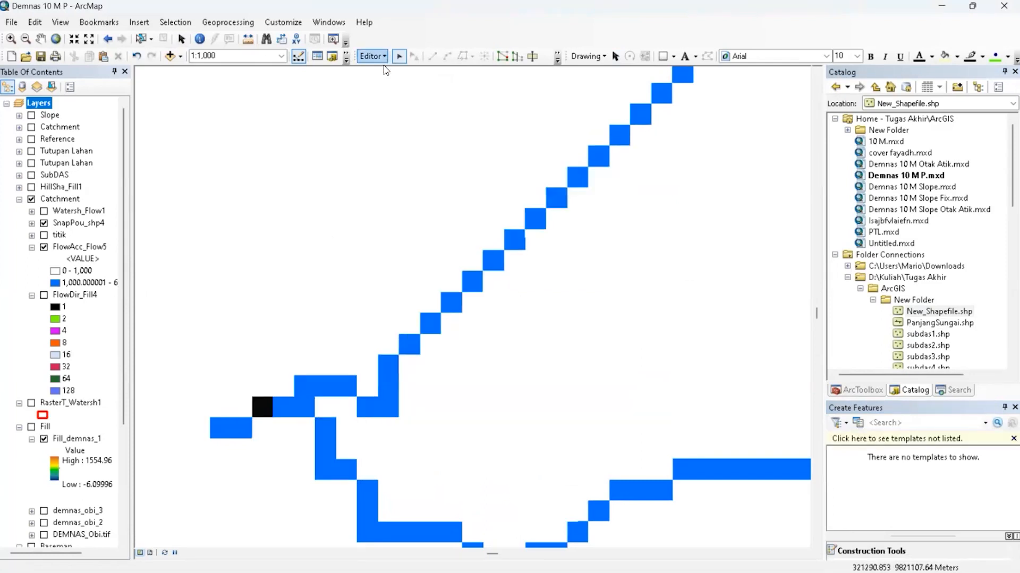
left_click(372, 56)
mouse_move(425, 286)
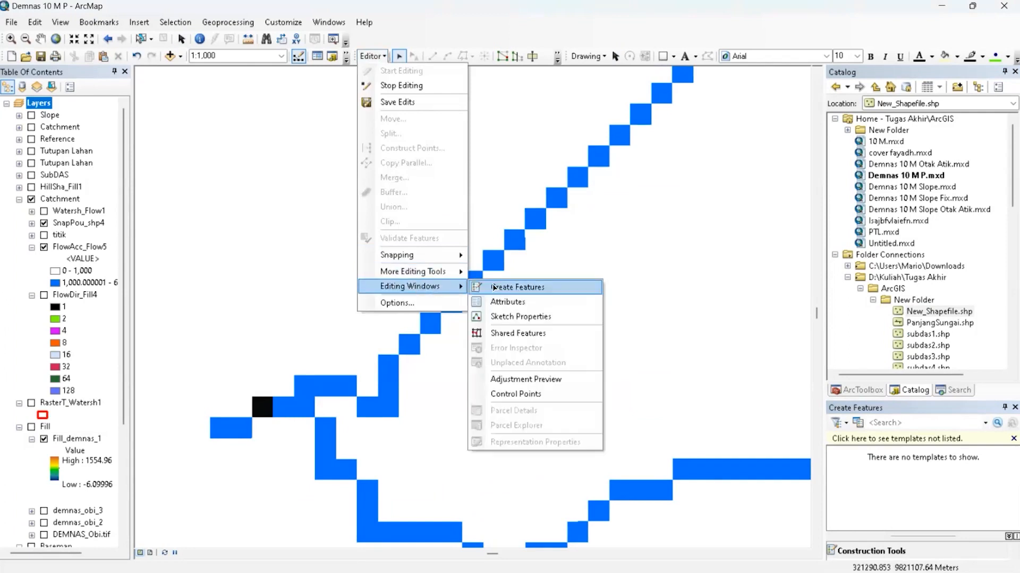
left_click(493, 288)
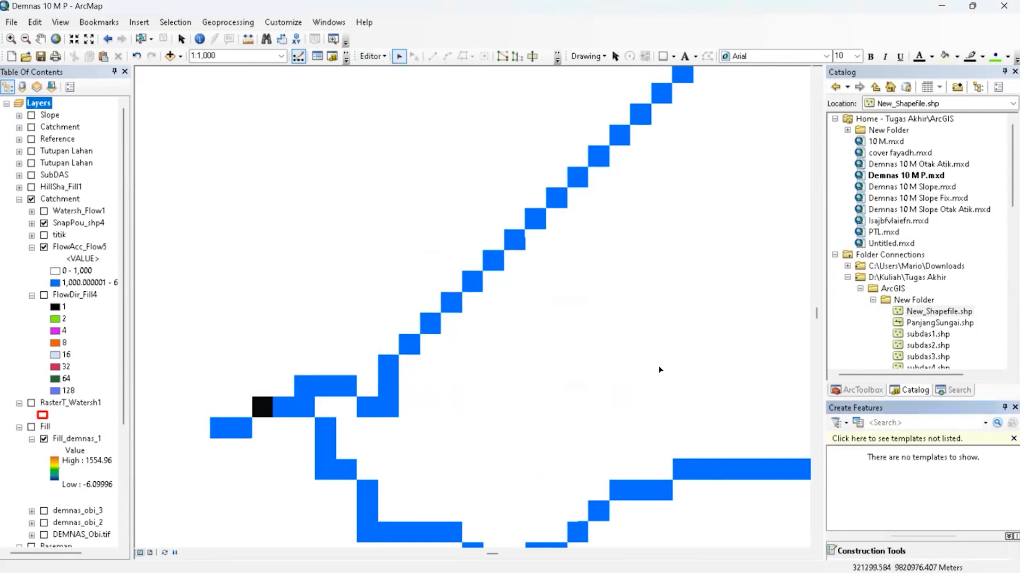
Review the name and feature type of New_Shapefile.shp in its properties.
double_click(939, 311)
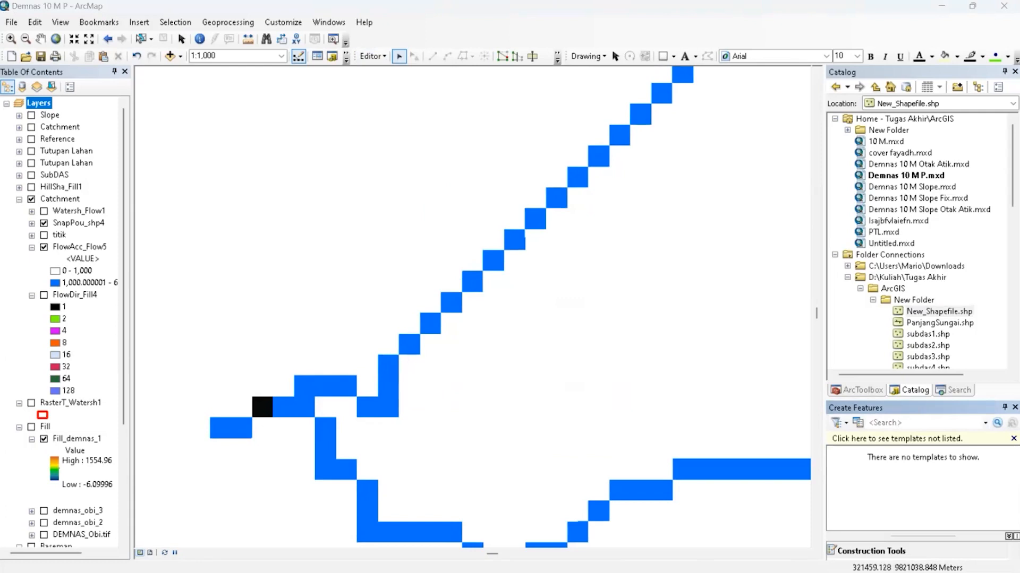
left_click(540, 472)
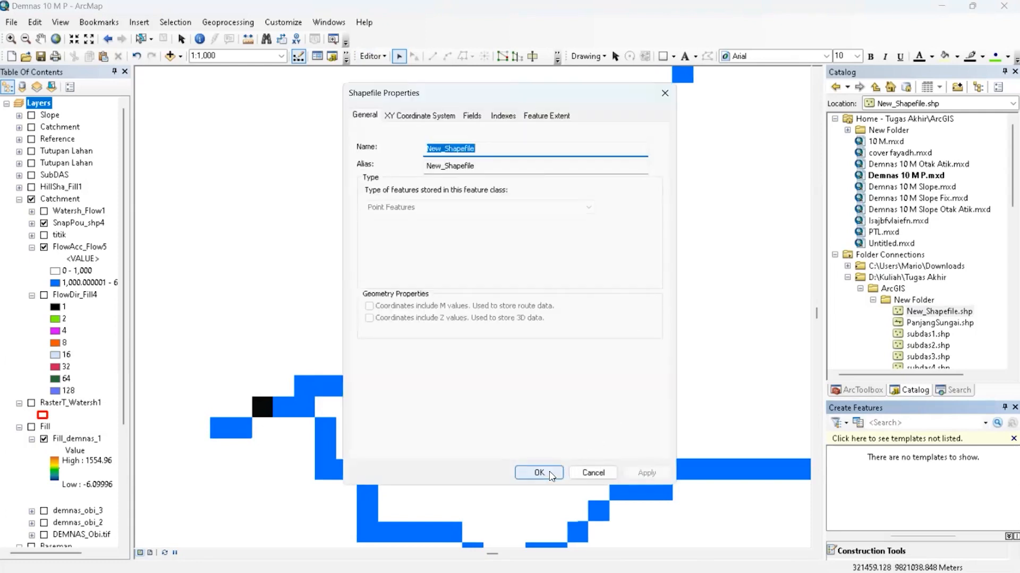
right_click(245, 432)
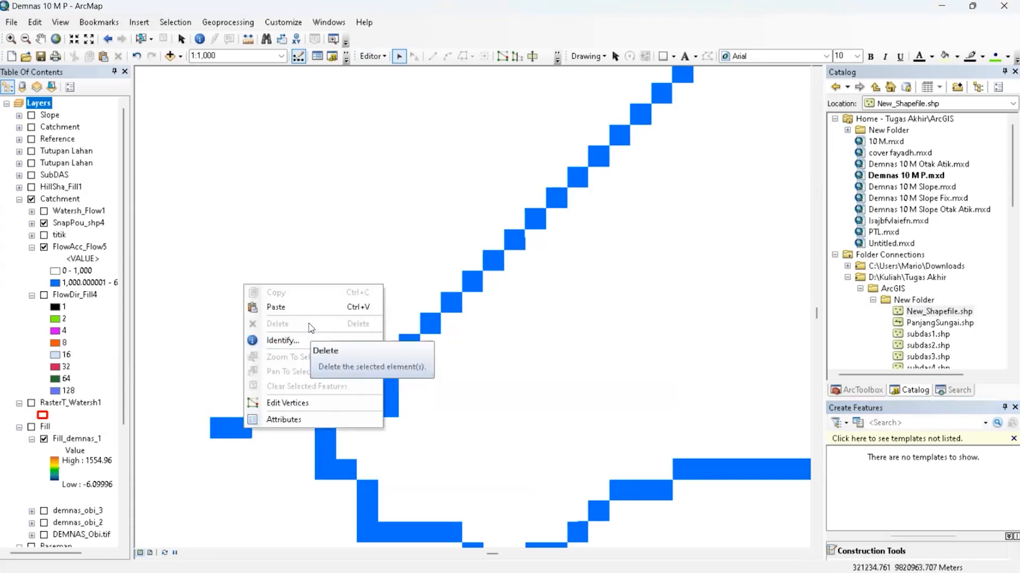
left_click(229, 56)
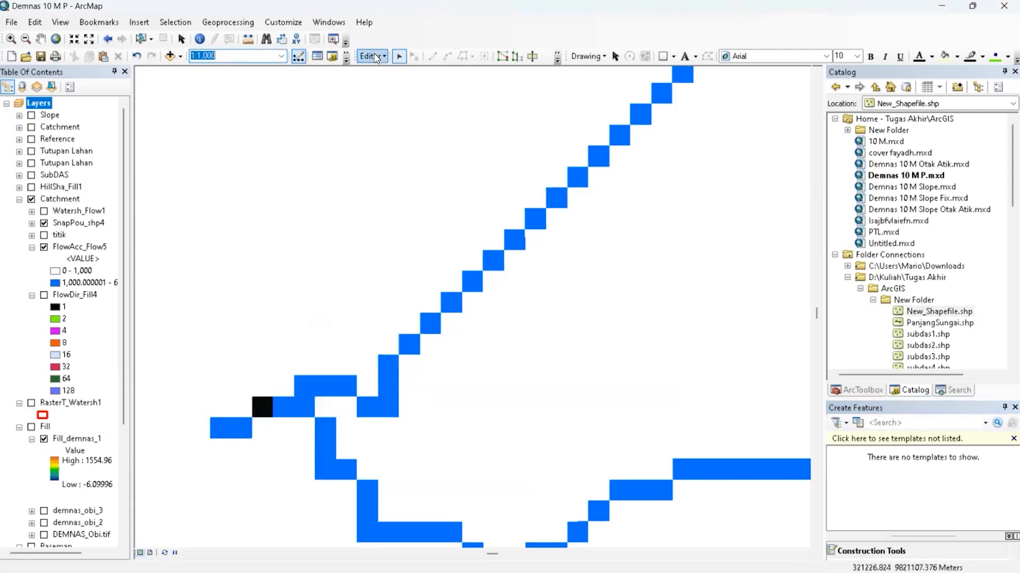
left_click(374, 56)
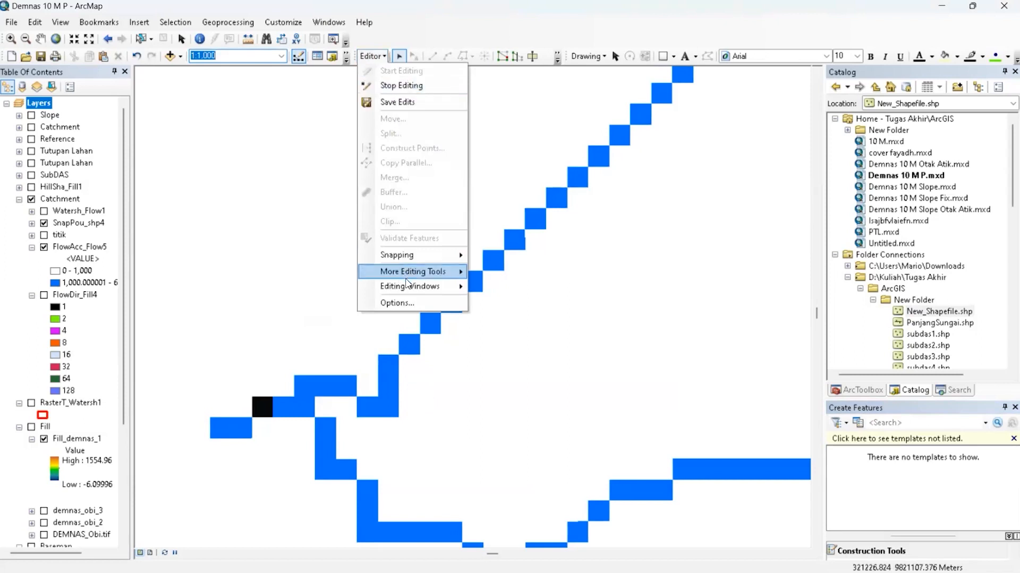
mouse_move(408, 285)
left_click(531, 287)
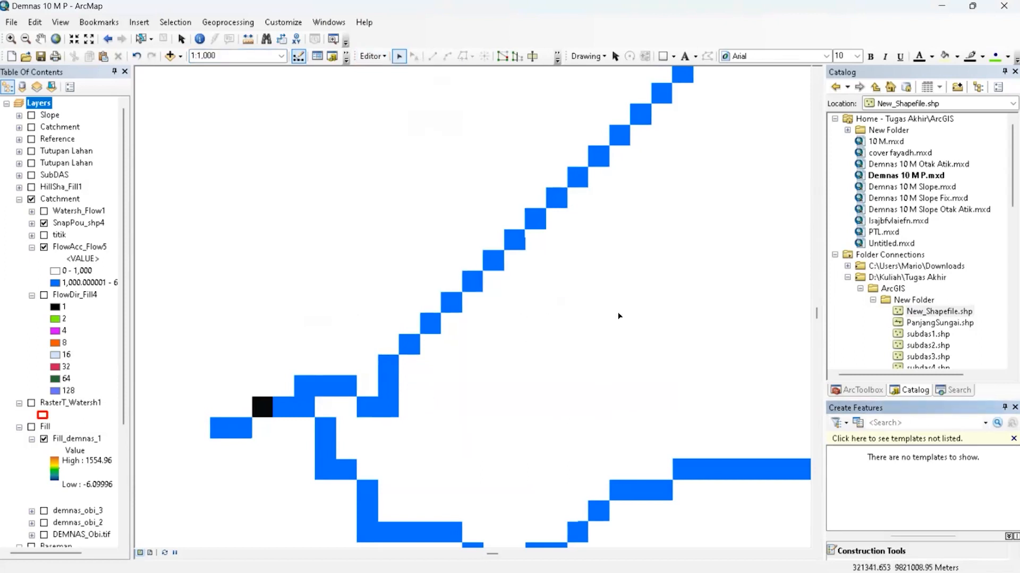
Delete New_Shapefile.shp from New Folder and stop the current edit session.
right_click(938, 312)
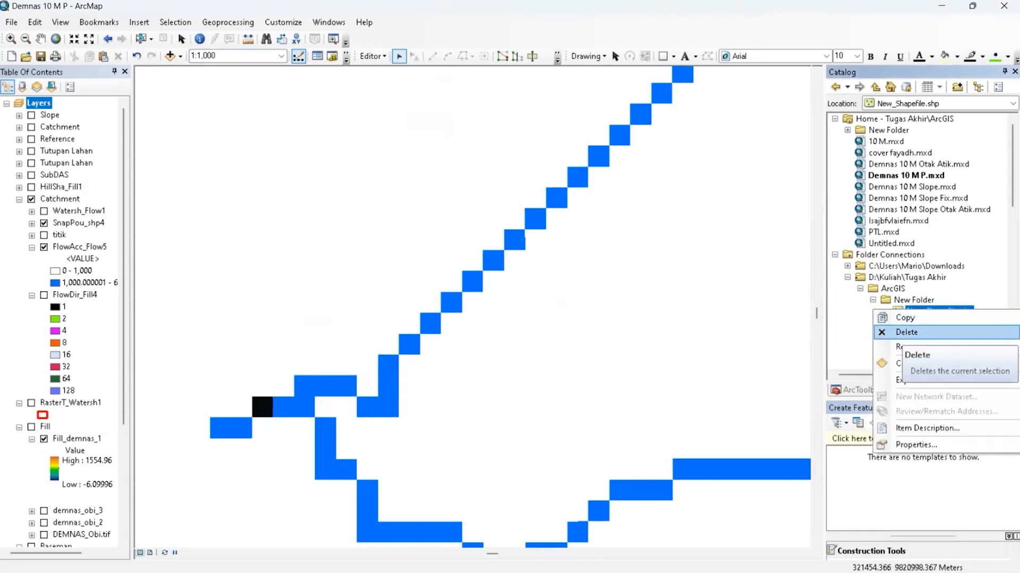
left_click(906, 332)
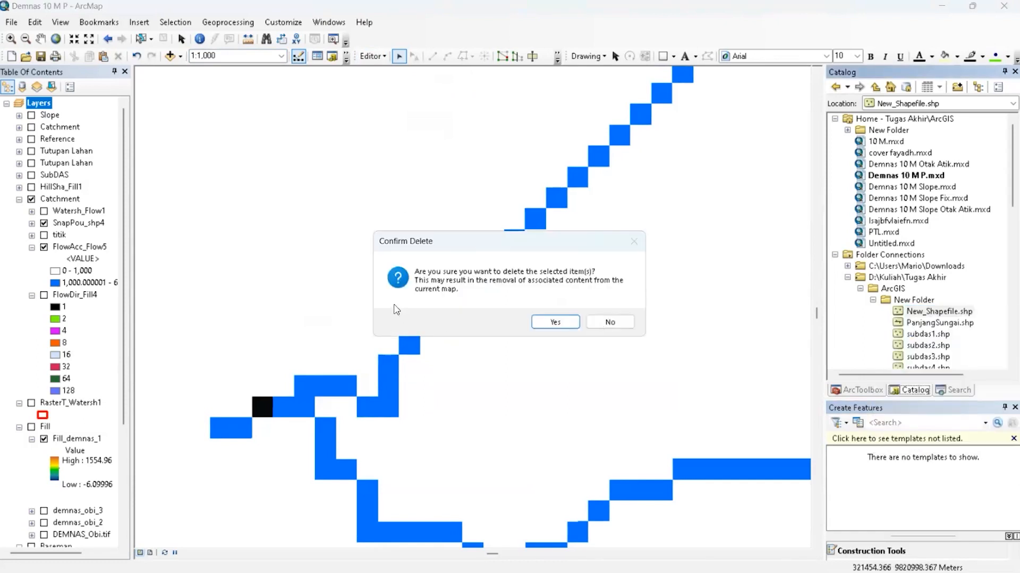
left_click(557, 322)
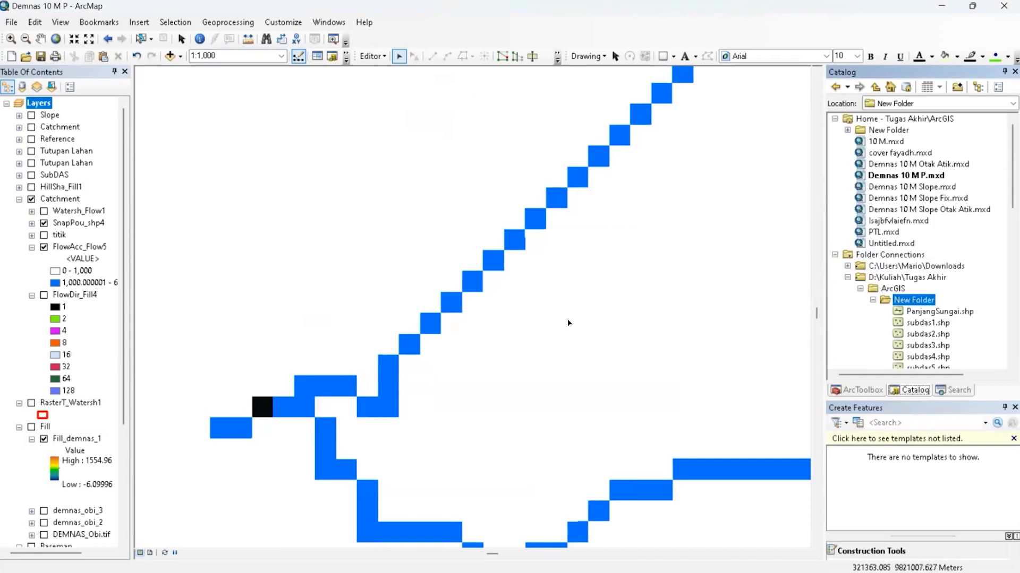
left_click(375, 55)
left_click(409, 83)
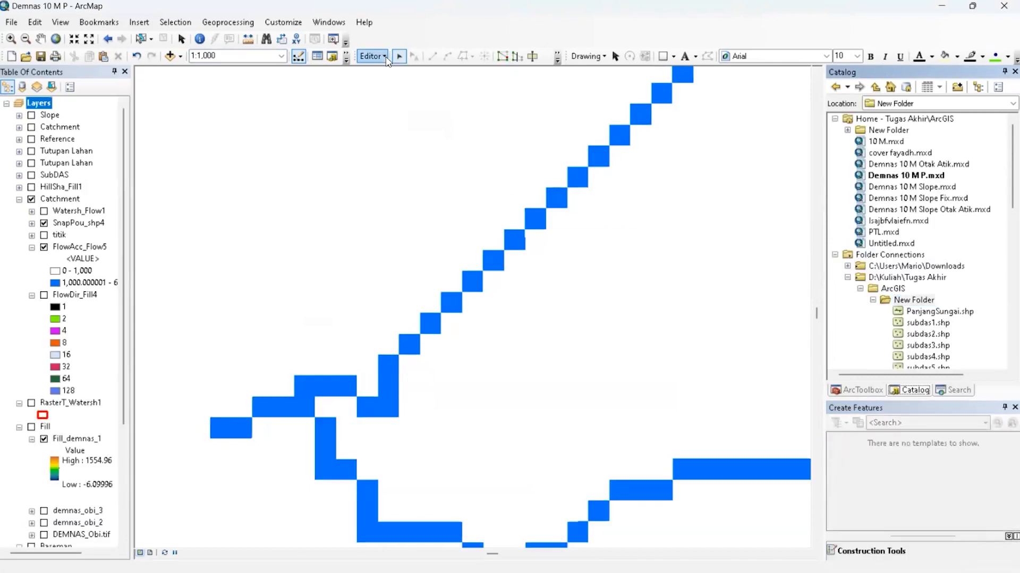
left_click(385, 56)
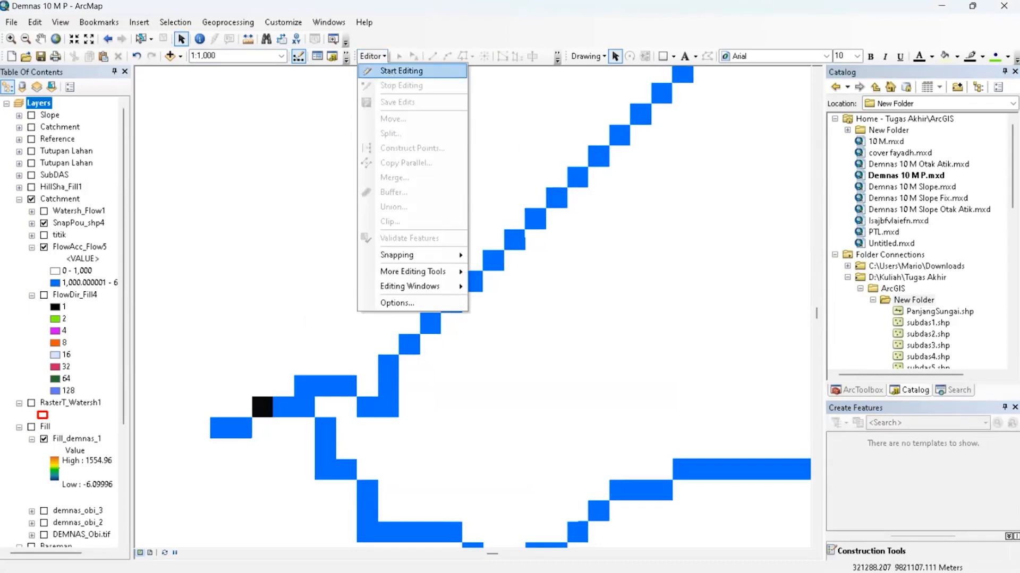
right_click(865, 326)
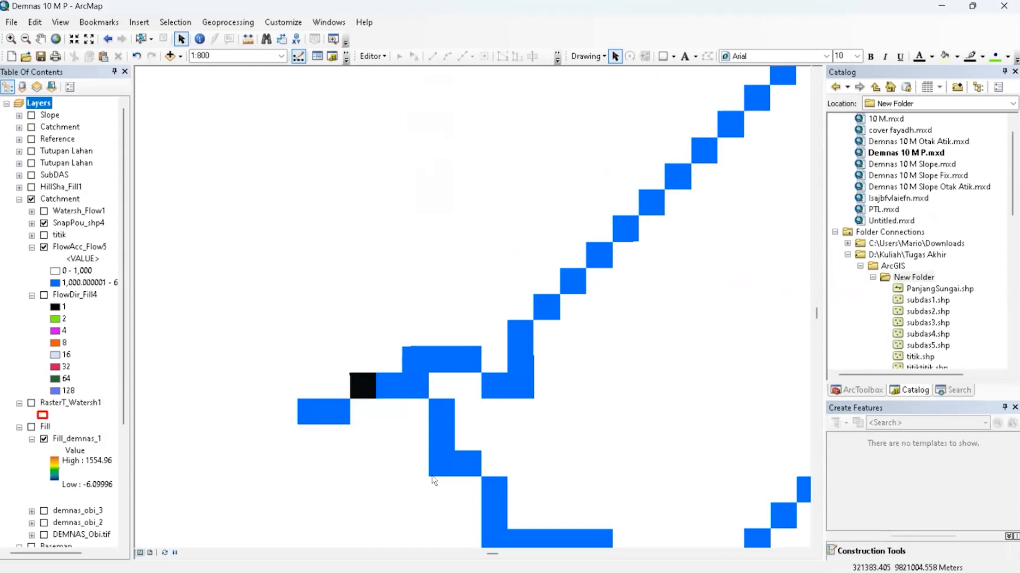
Switch to the presentation to check the Luas Area Tangkapan workflow slide, and return to ArcMap.
left_click(166, 559)
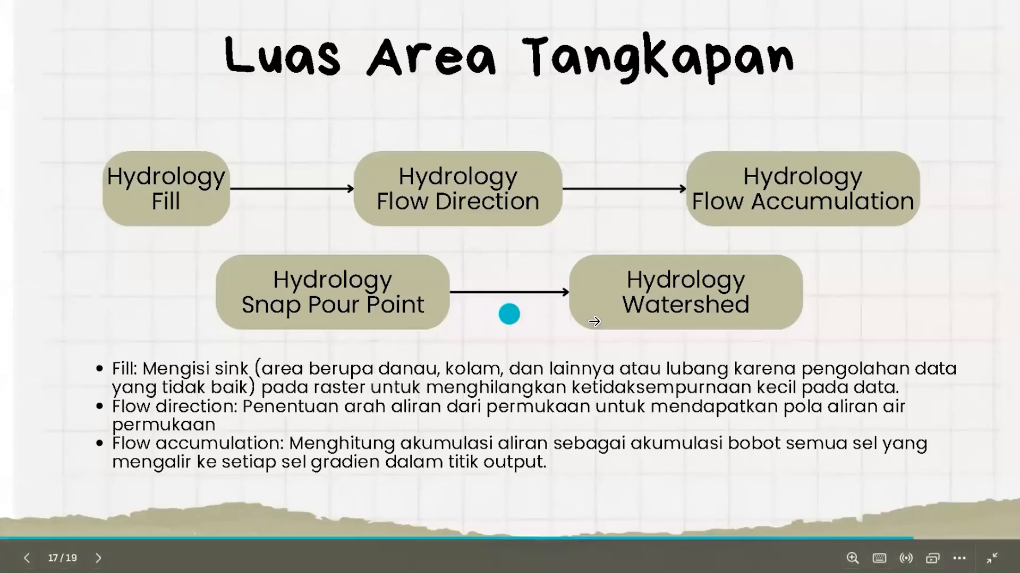
key("super")
left_click(313, 558)
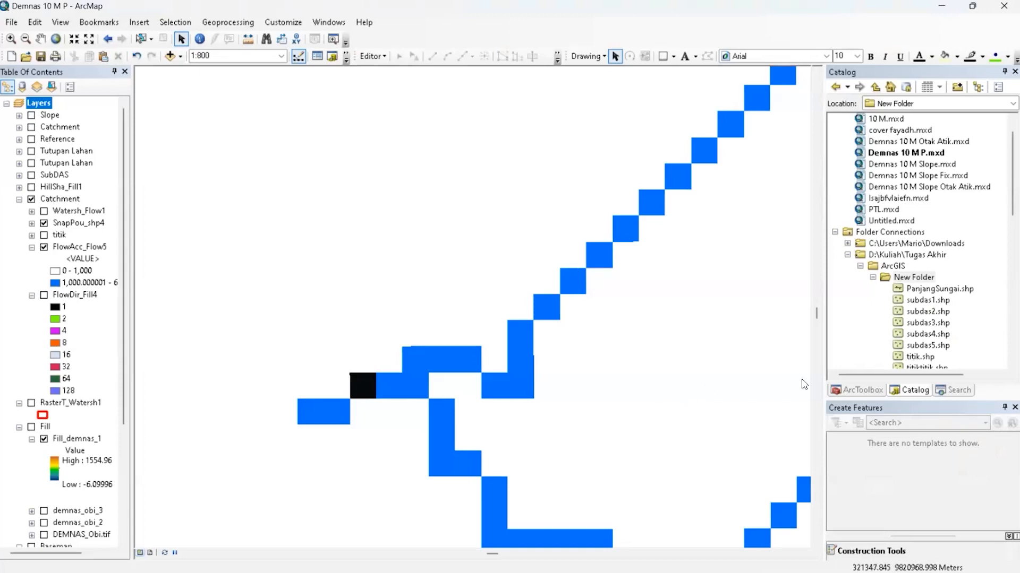
Create a new shapefile named New_Shapefile in New Folder with the Point feature type.
right_click(901, 276)
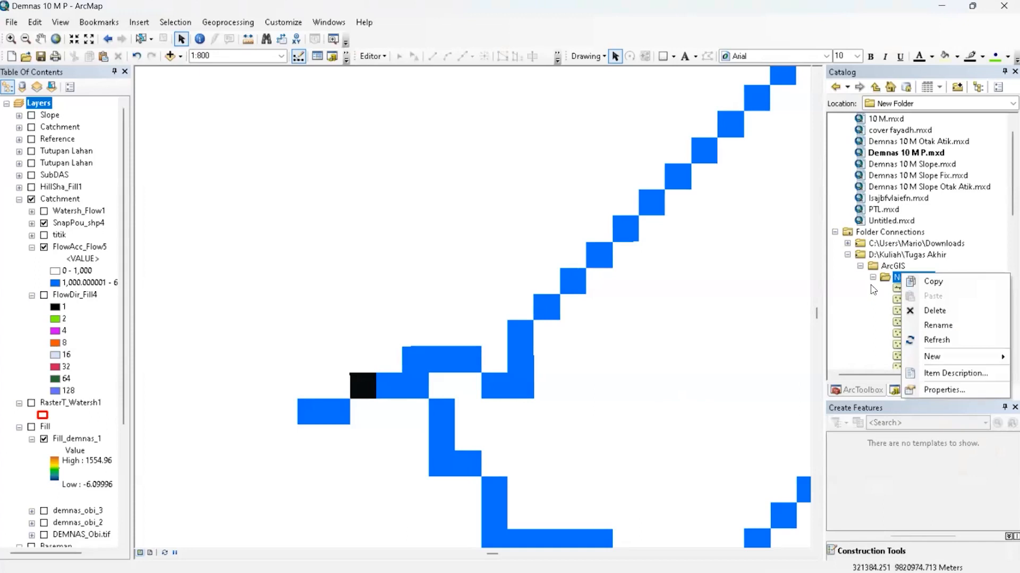
mouse_move(935, 357)
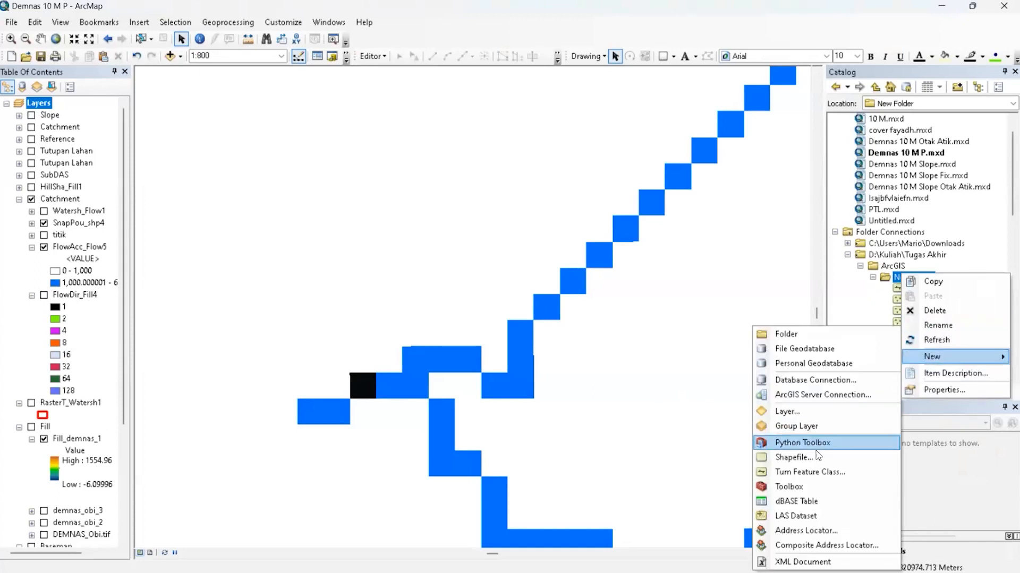
left_click(807, 457)
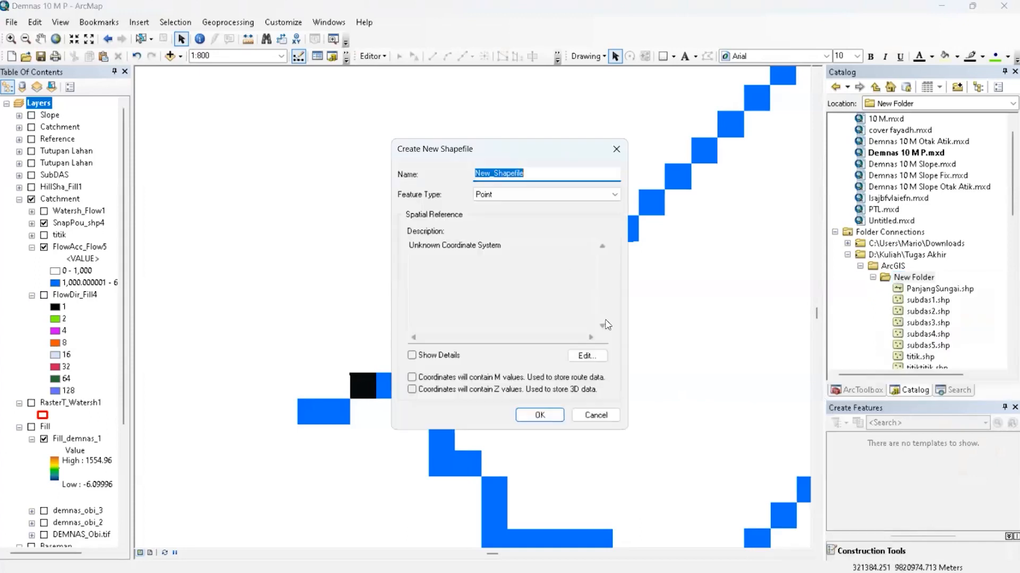
left_click(529, 194)
left_click(529, 195)
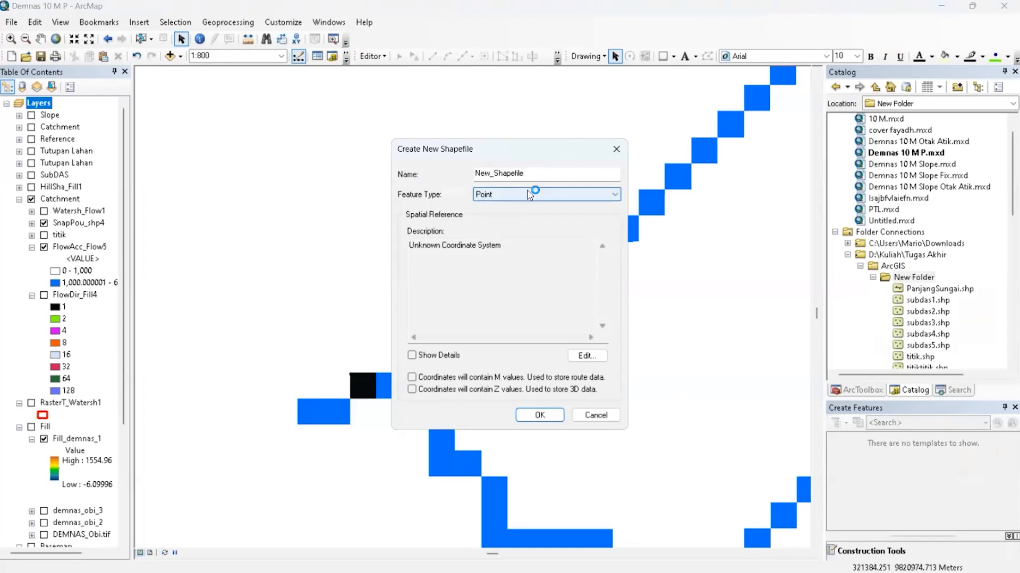
left_click(535, 414)
left_click(594, 355)
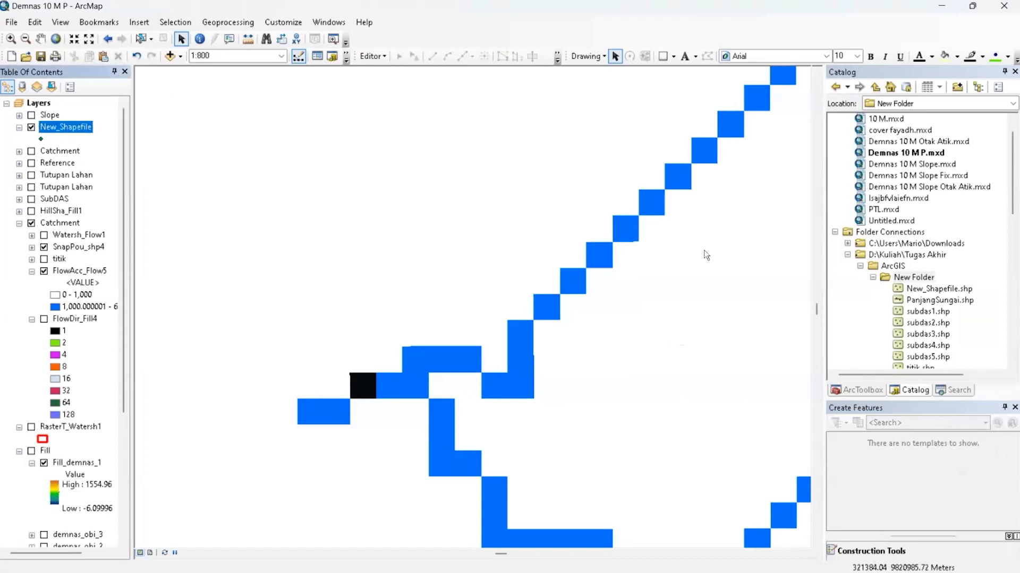
Start an edit session on the New_Shapefile layer and continue past the spatial reference warnings.
left_click(371, 56)
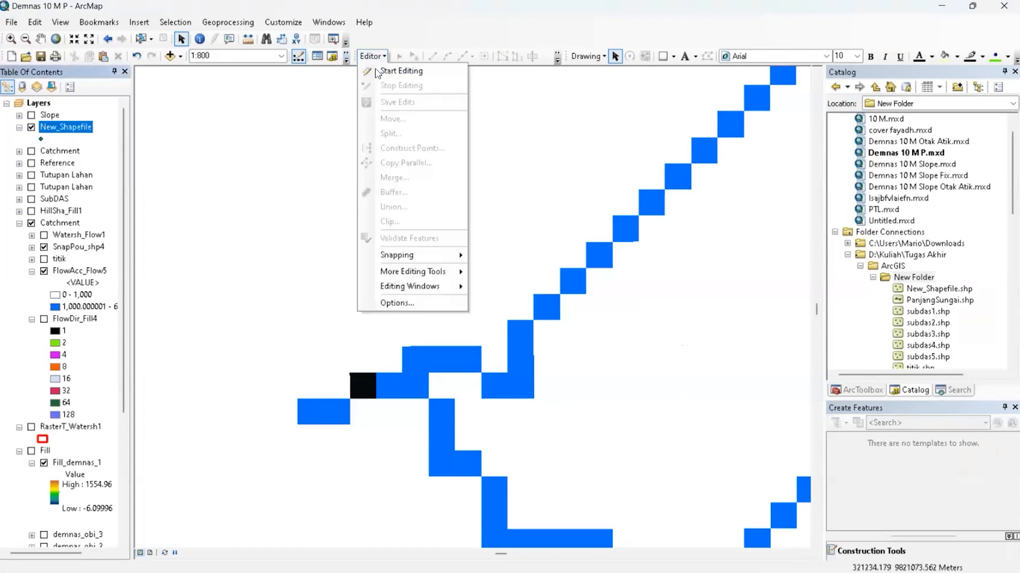
left_click(403, 74)
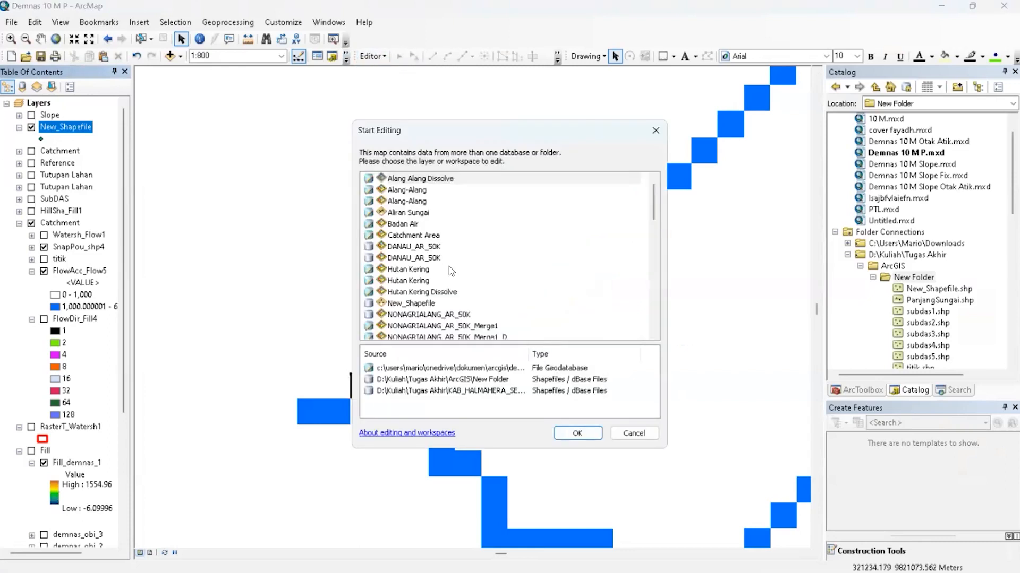
scroll(451, 271, "down", 6)
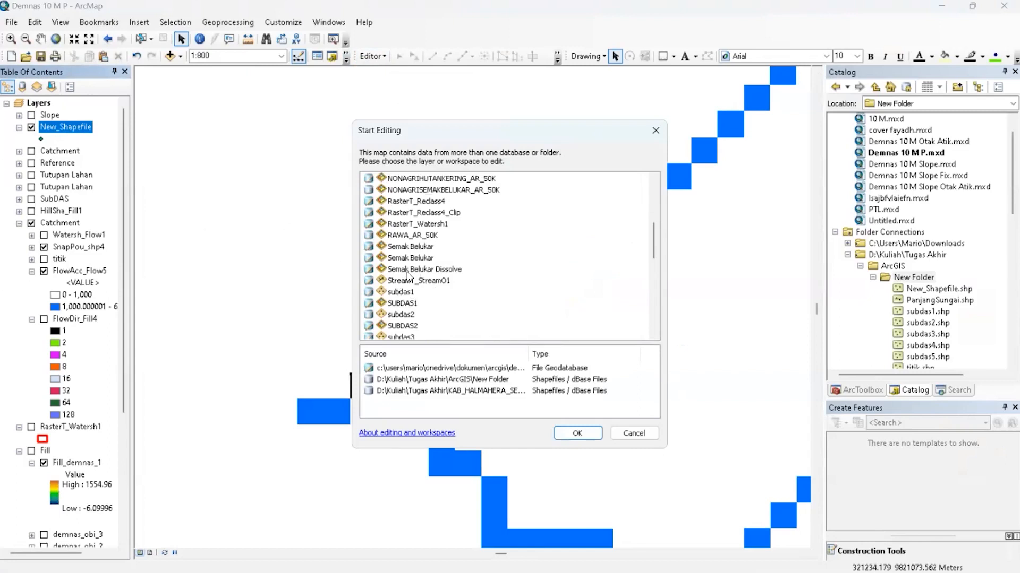
scroll(410, 304, "down", 3)
scroll(410, 287, "up", 5)
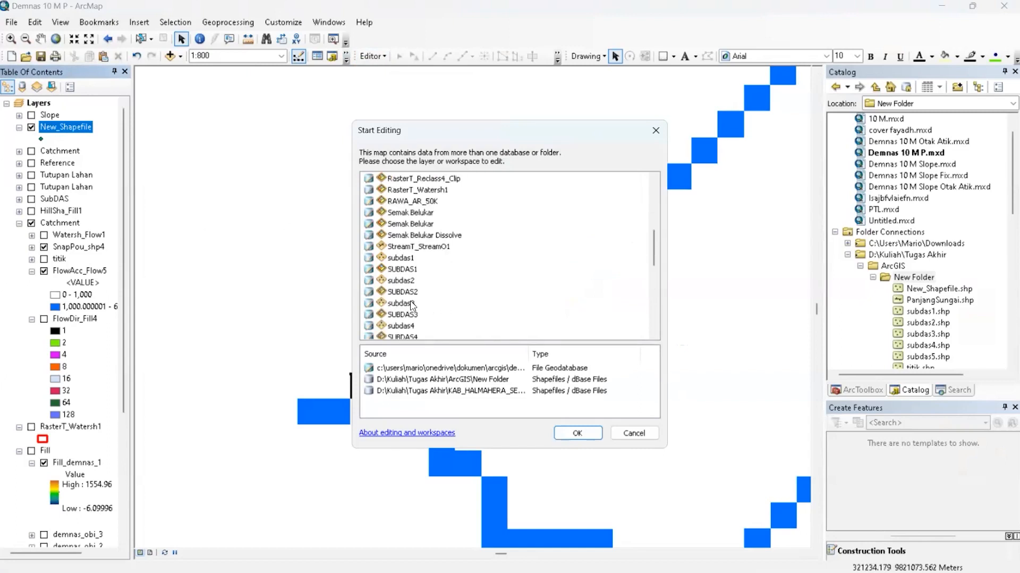
scroll(410, 270, "up", 3)
left_click(416, 269)
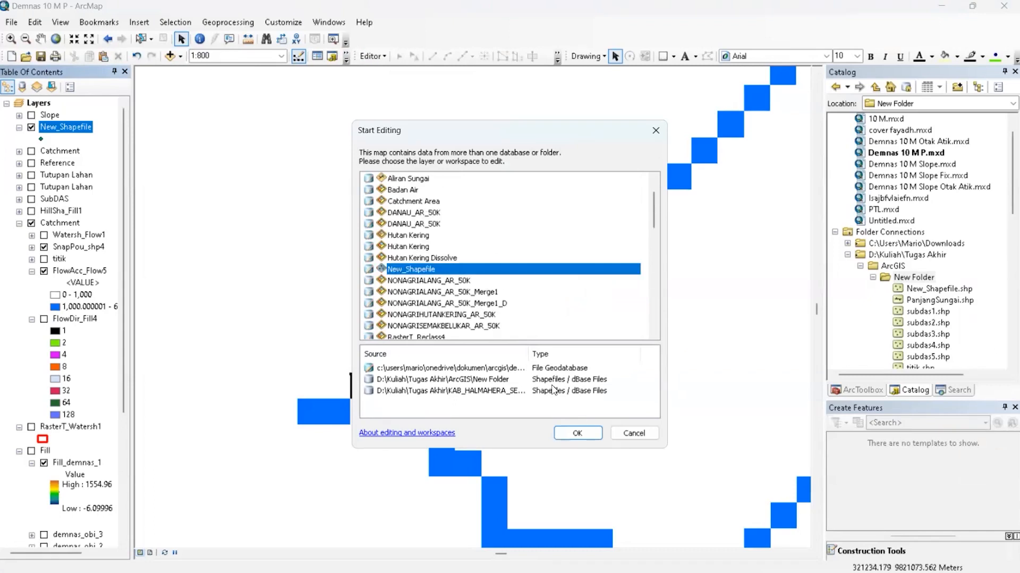
left_click(585, 443)
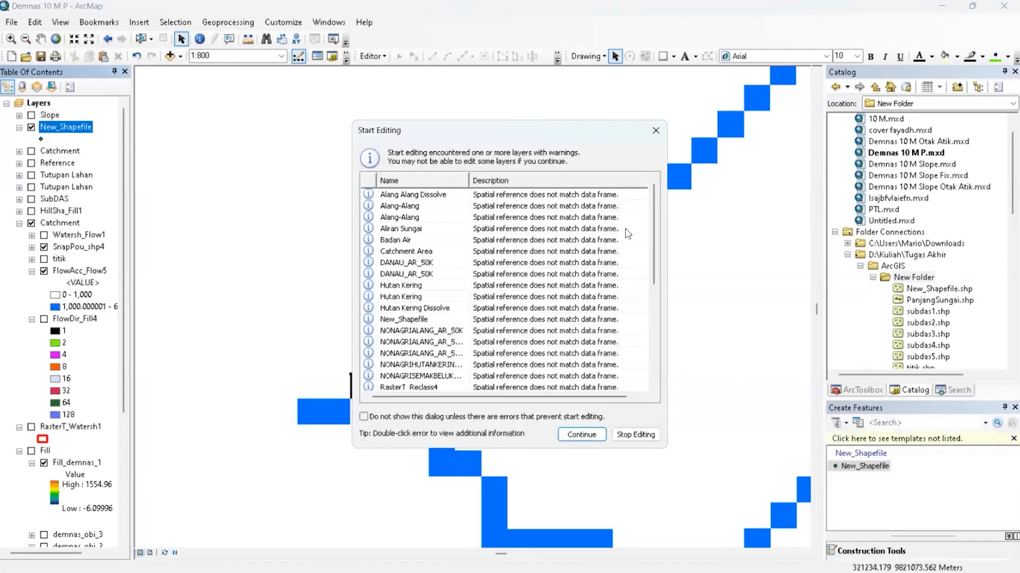
left_click(582, 435)
Place a New_Shapefile point on the stream cells just southwest of the black cell and stop editing.
left_click(864, 466)
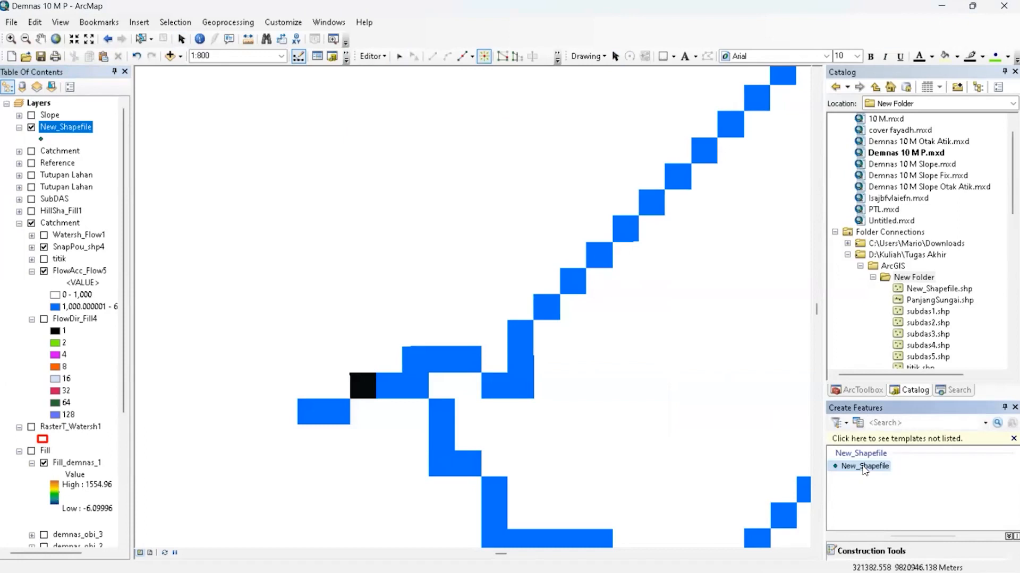
left_click(338, 413)
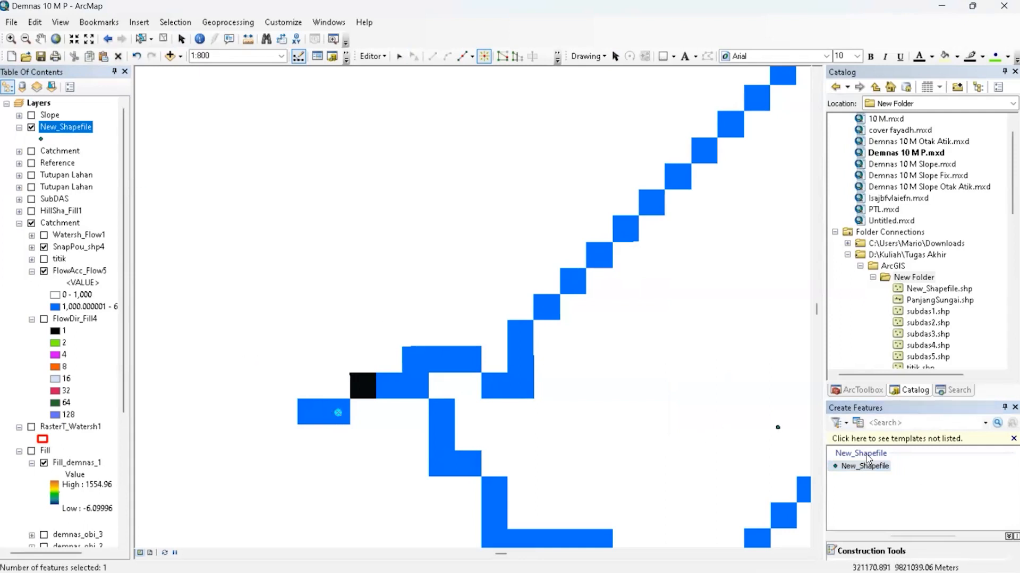
left_click(373, 56)
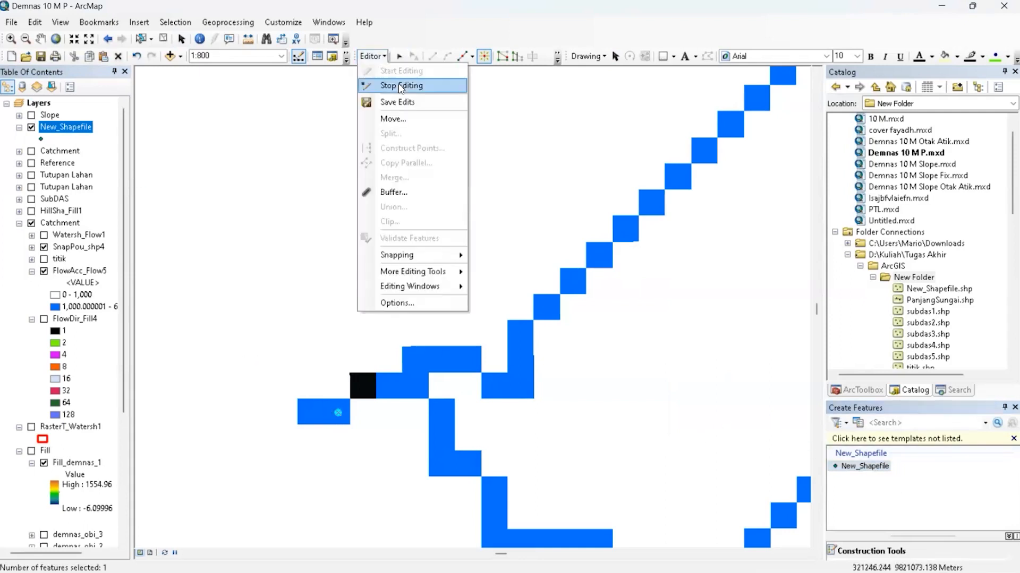
left_click(401, 87)
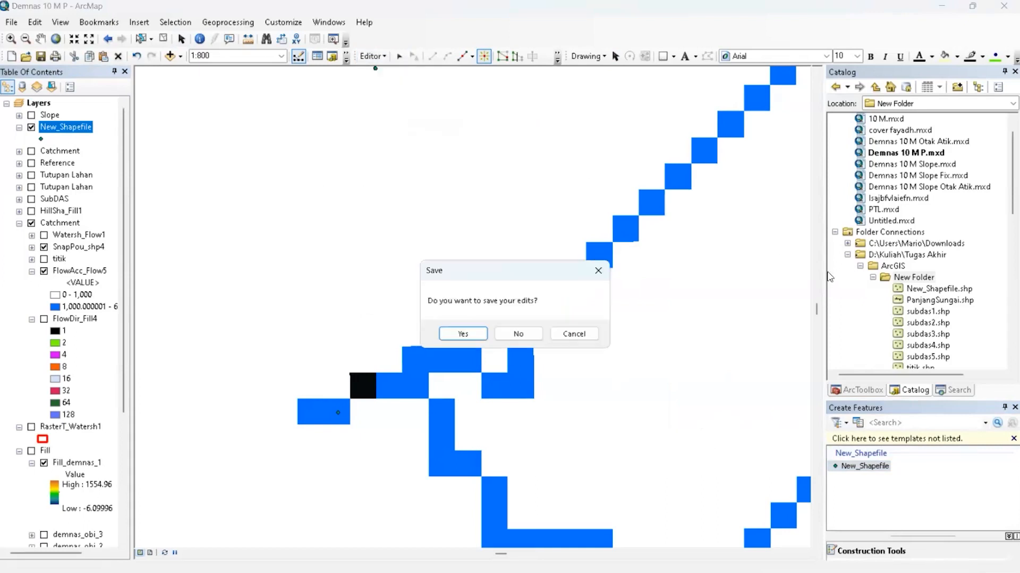
left_click(511, 335)
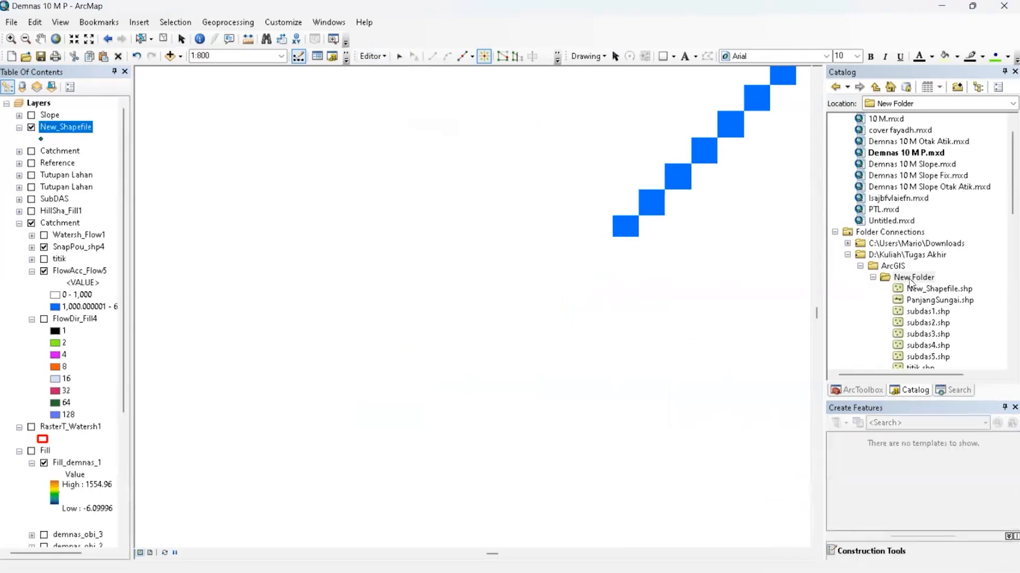
Start the Snap Pour Point tool from the Hydrology toolset and set New_Shapefile as the pour point data.
left_click(871, 389)
scroll(909, 350, "down", 3)
left_click(905, 327)
double_click(905, 326)
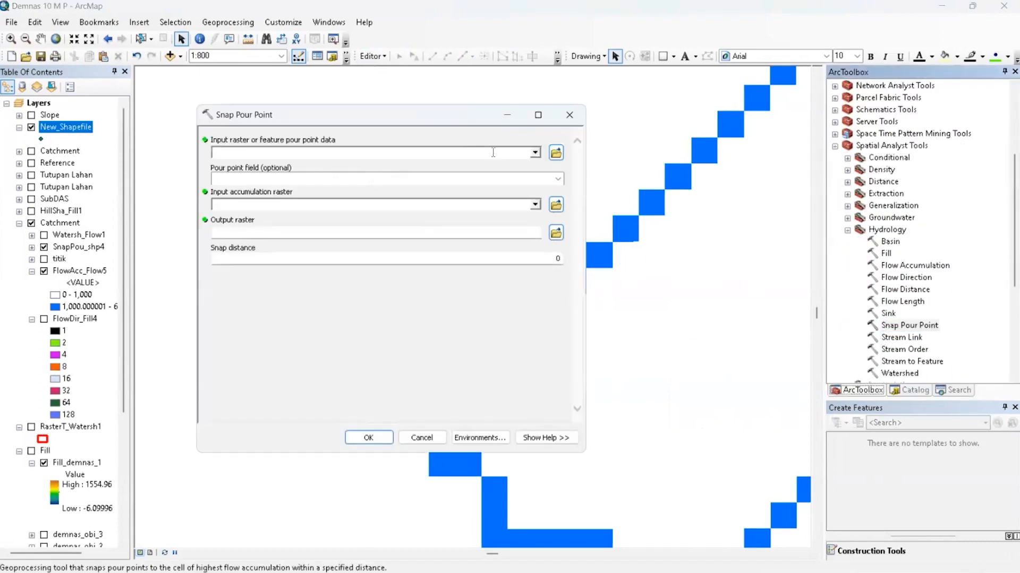
left_click(535, 154)
scroll(290, 247, "up", 5)
scroll(290, 247, "up", 5)
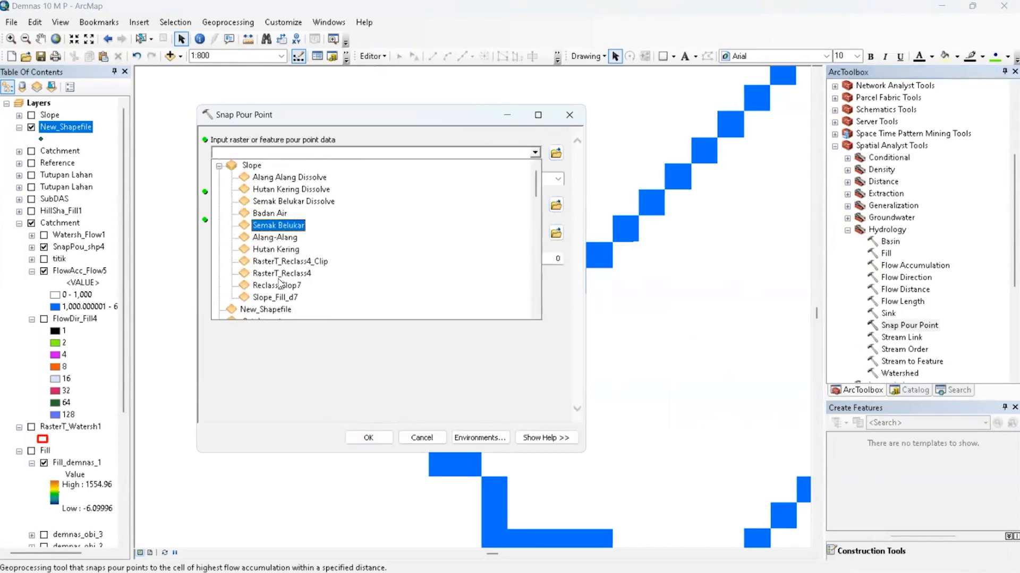
scroll(313, 234, "down", 3)
left_click(315, 230)
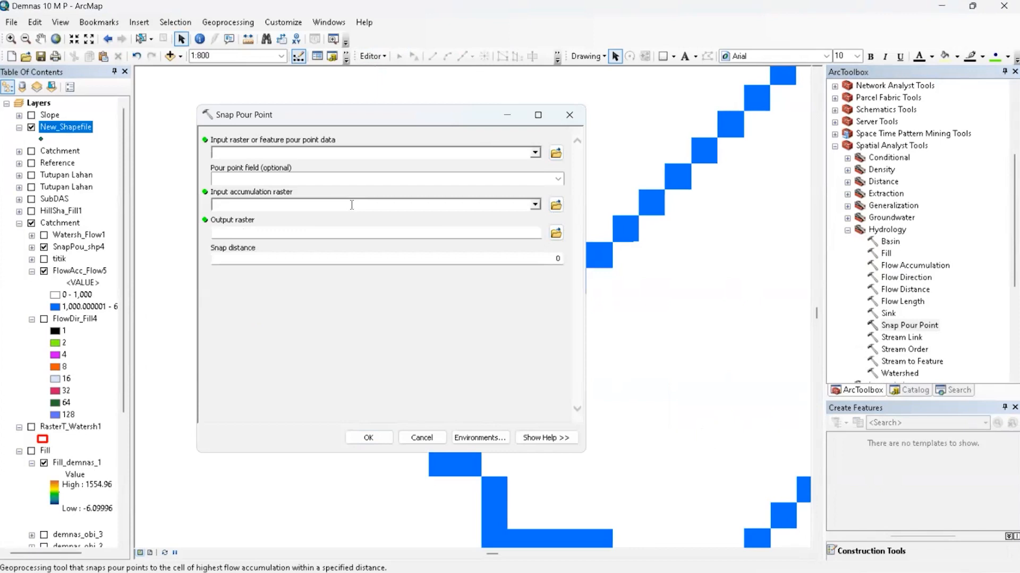
Look through the available layers for Snap Pour Point's input accumulation raster.
left_click(535, 205)
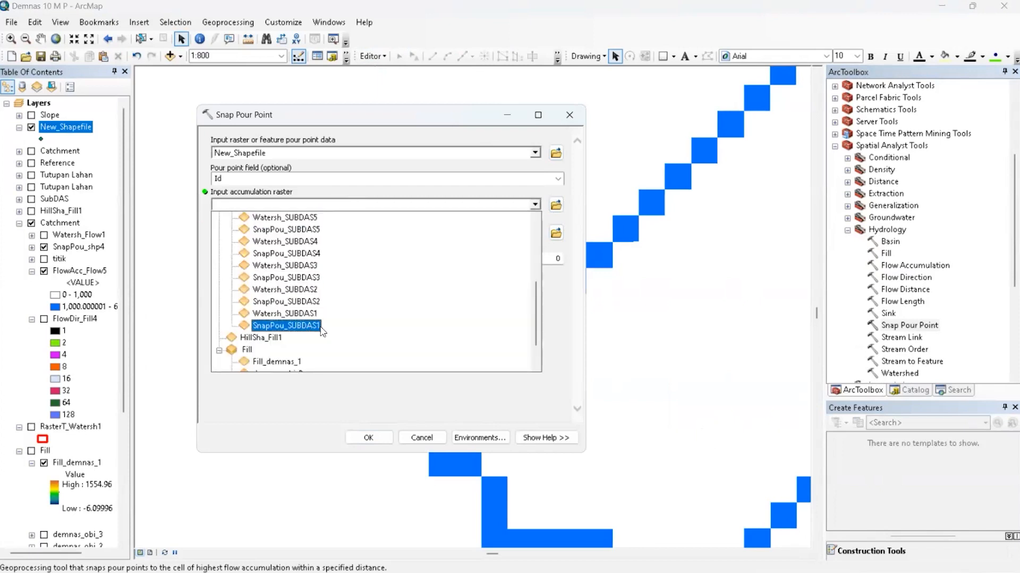
scroll(329, 287, "up", 3)
scroll(290, 279, "down", 4)
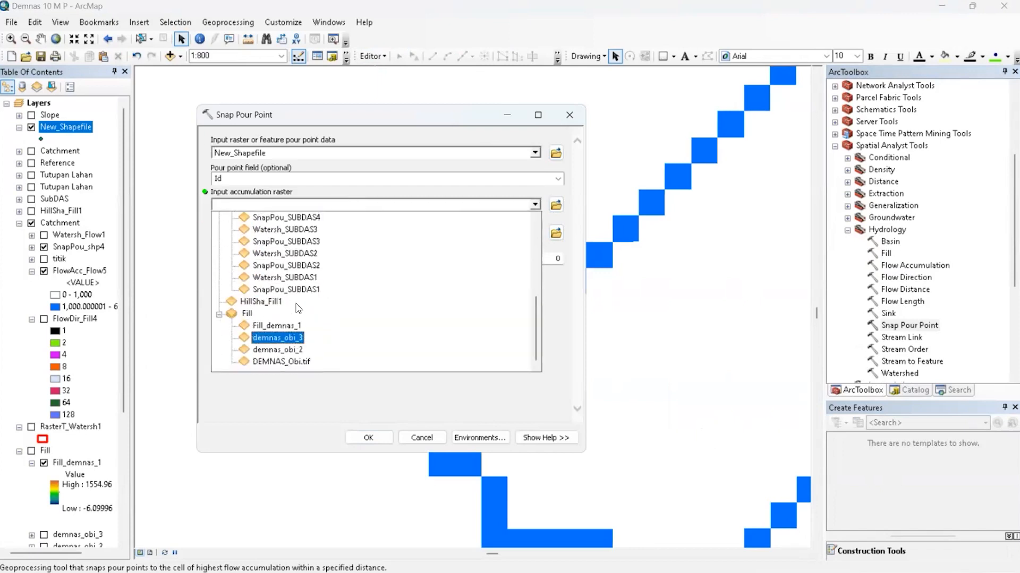
scroll(297, 309, "up", 3)
scroll(300, 312, "up", 2)
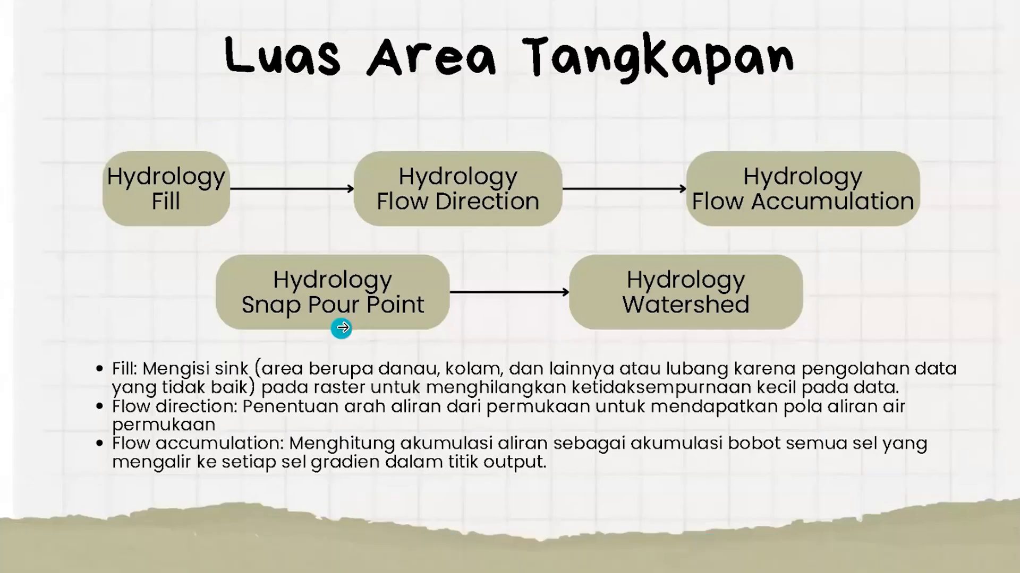
Switch from the Luas Area Tangkapan slide in Canva to the Demnas 10 M P map in ArcMap.
key("super")
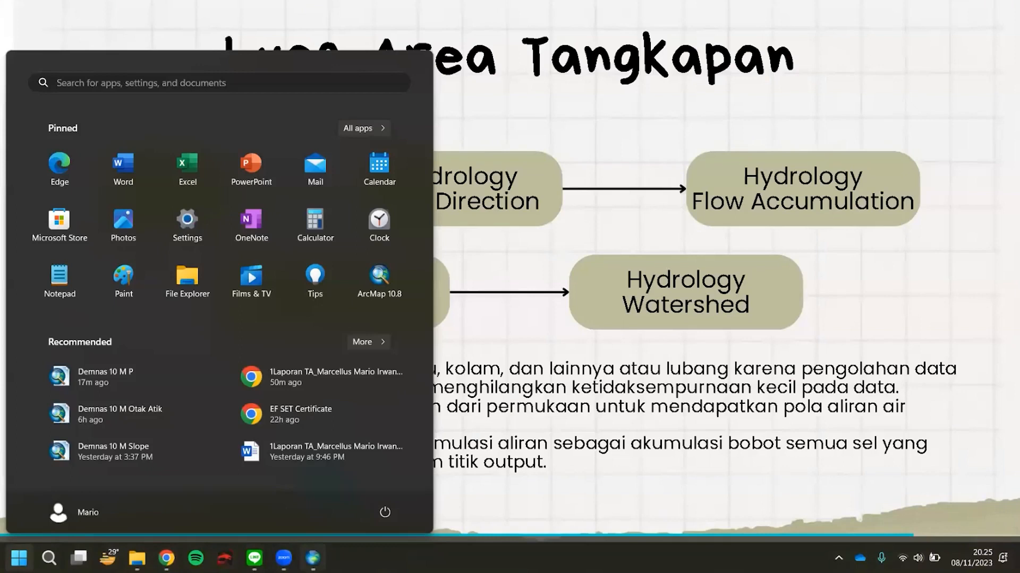
left_click(312, 558)
left_click(632, 457)
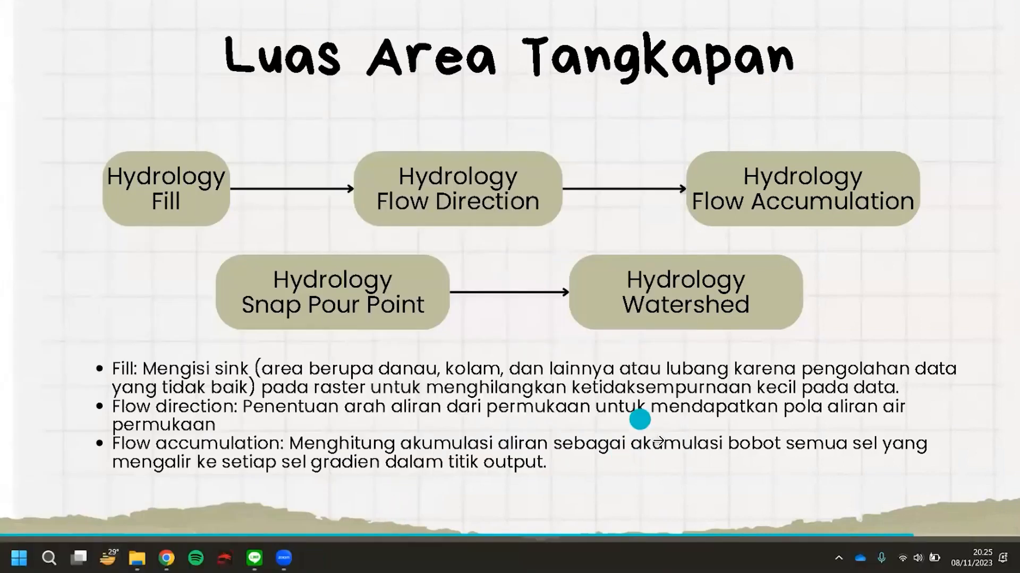
key("super")
key("super")
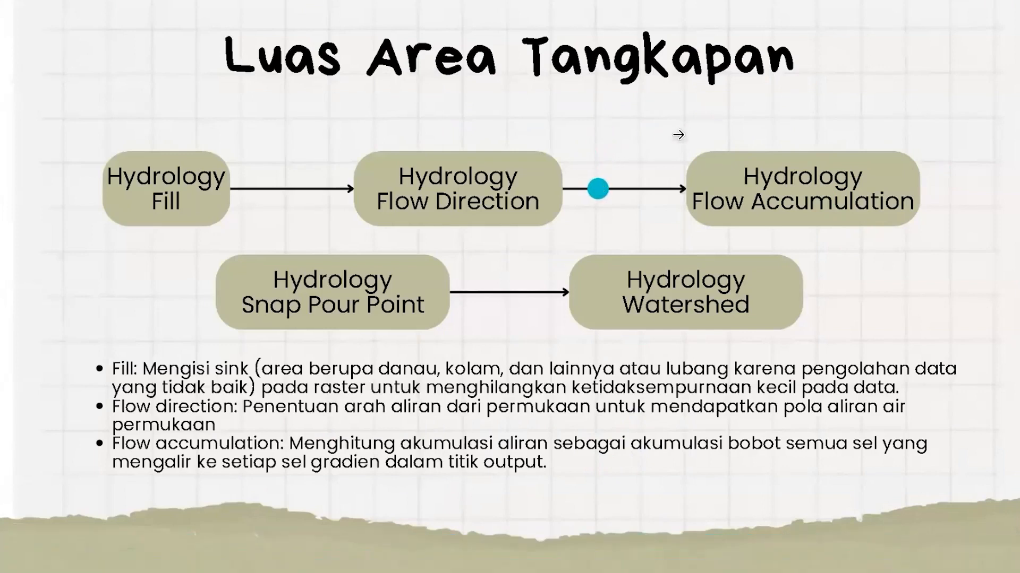
key("alt+Tab")
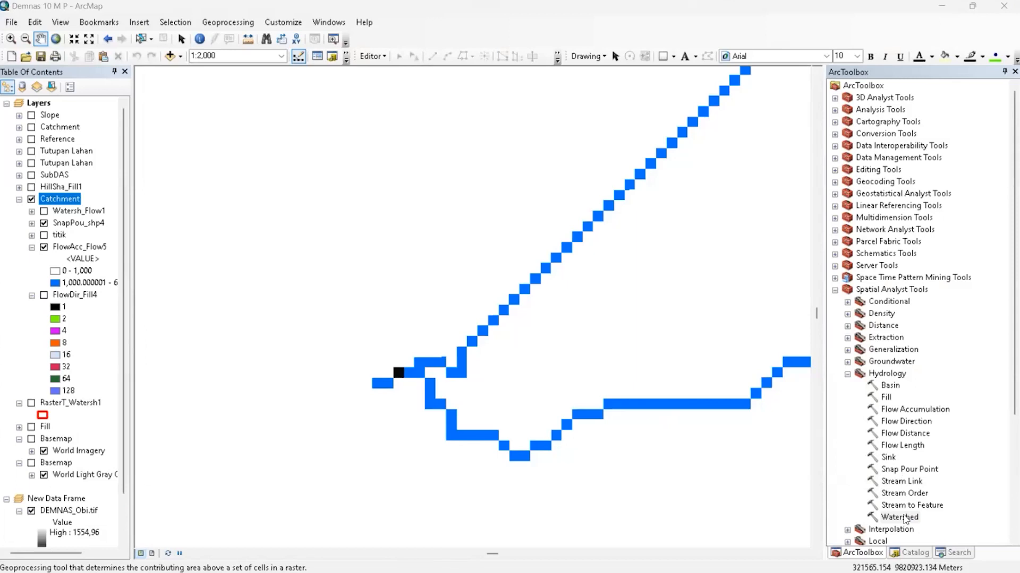
left_click(166, 556)
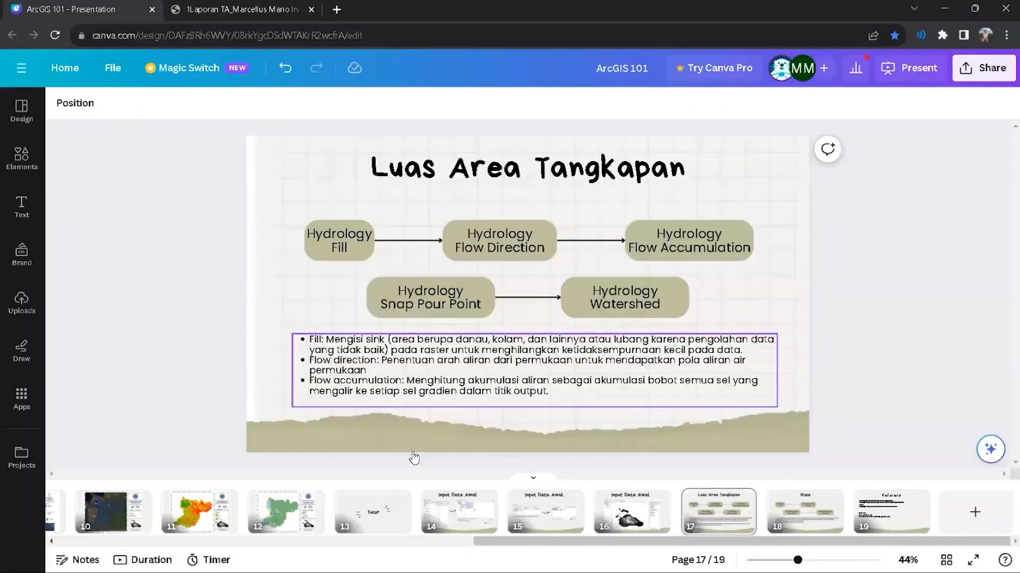
key("super")
left_click(312, 558)
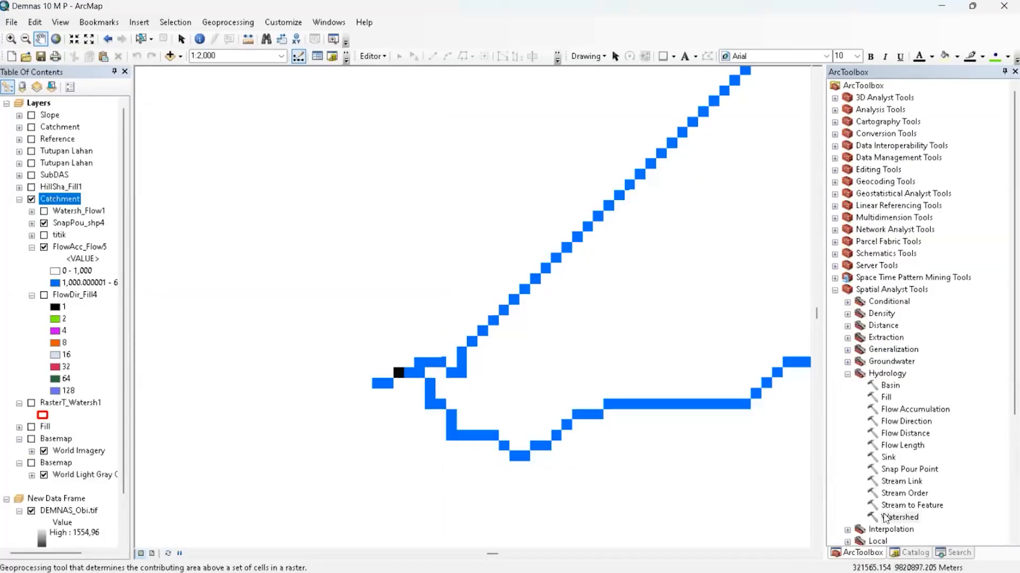
Start the Watershed tool from the Hydrology toolset and set Catchment\FlowDir_Fill4 as the input flow direction raster.
double_click(900, 518)
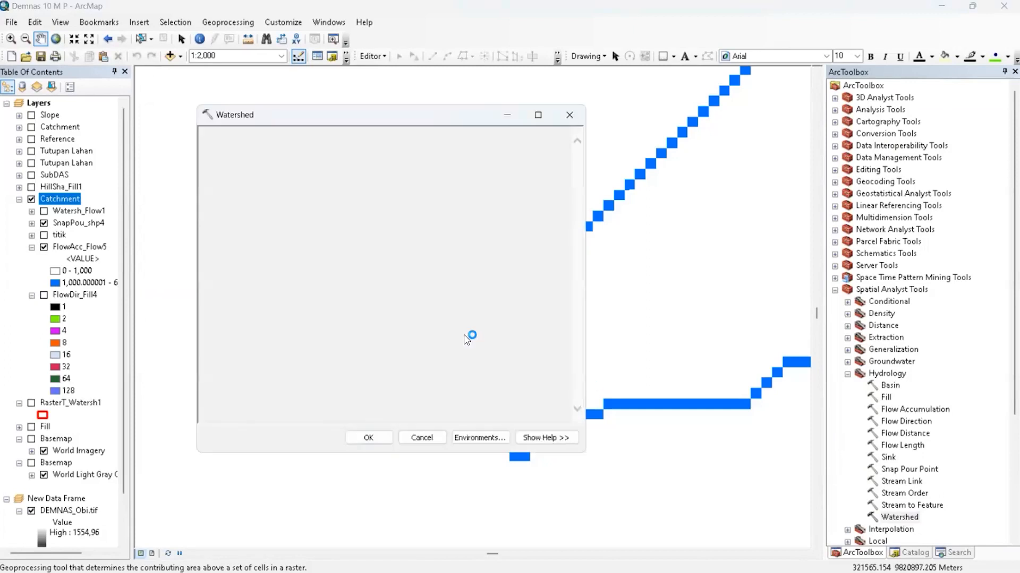
left_click(535, 153)
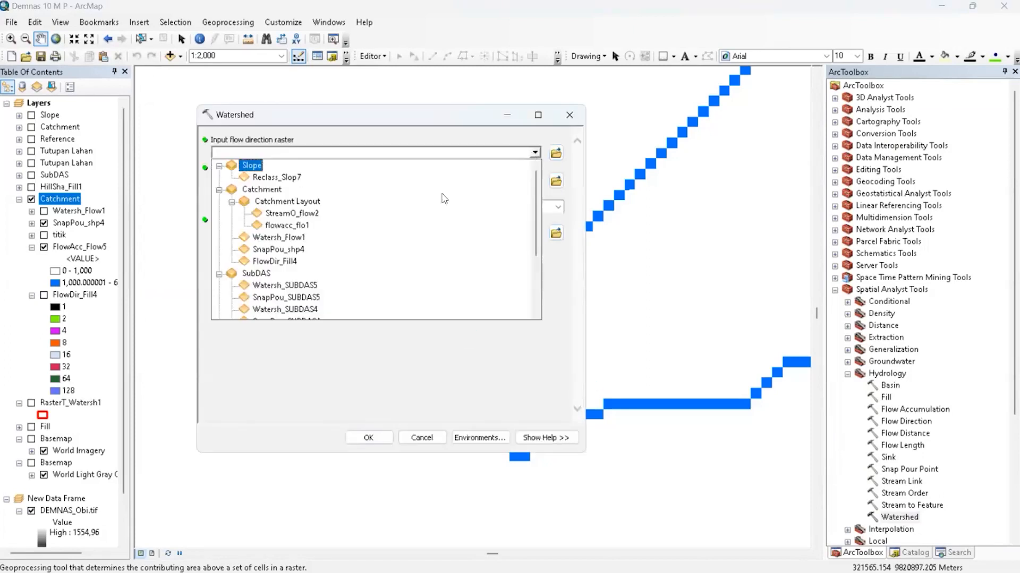
scroll(313, 255, "down", 3)
scroll(316, 288, "up", 3)
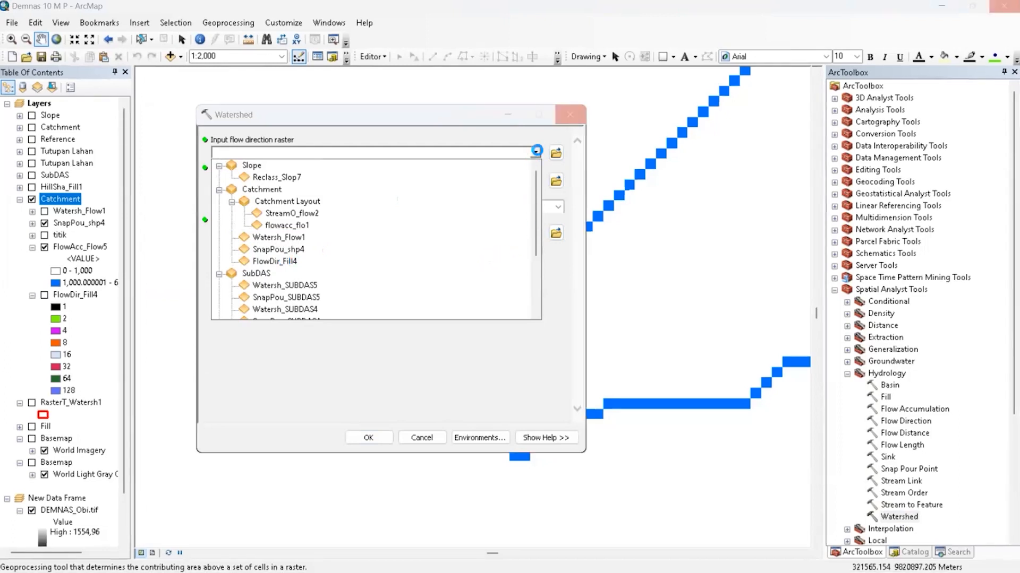
left_click(274, 261)
left_click(531, 154)
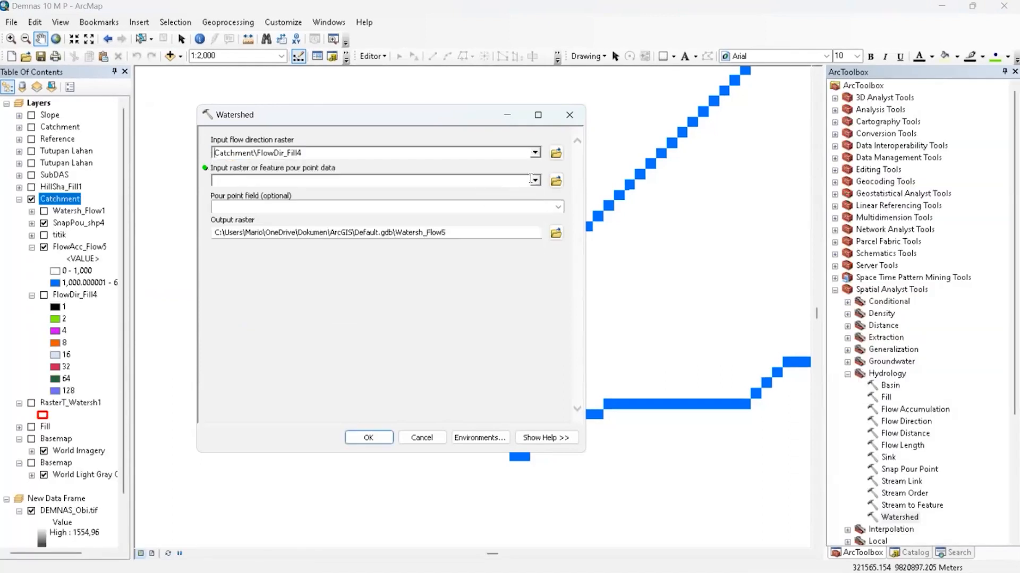
Set Catchment\SnapPou_shp4 as Watershed's pour point data and close the tool dialog.
left_click(535, 181)
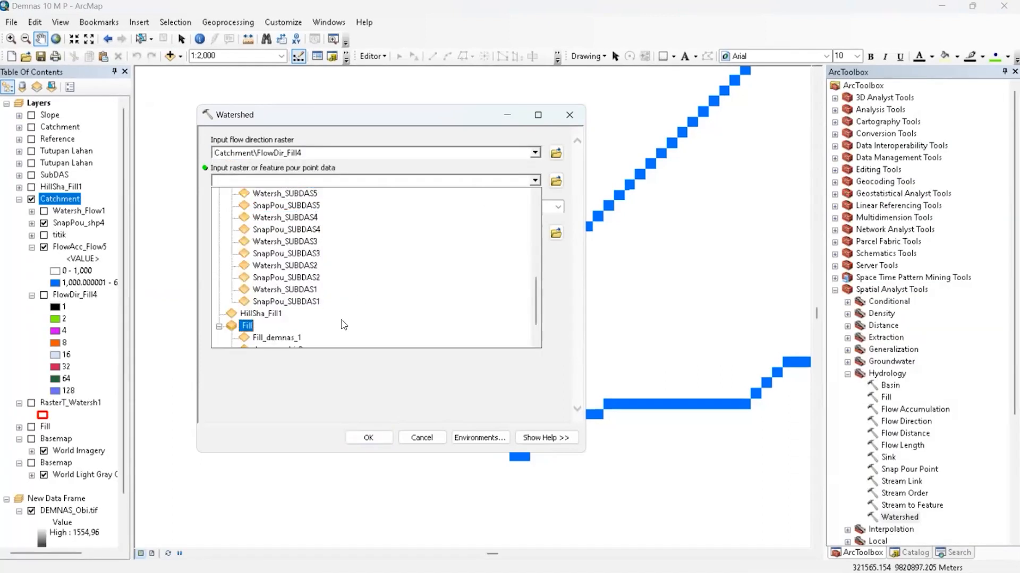
scroll(340, 318, "down", 3)
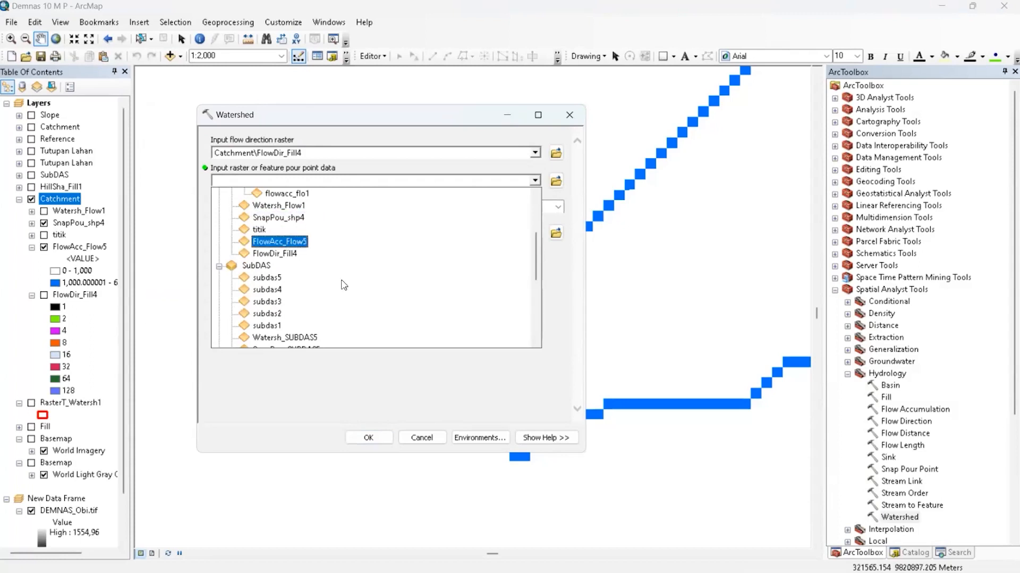
scroll(304, 265, "up", 2)
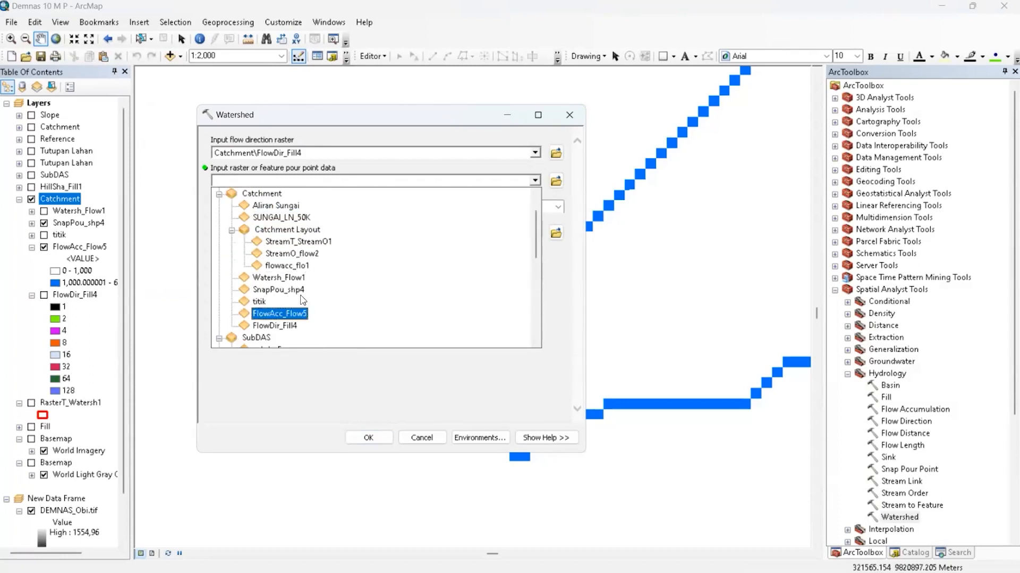
left_click(297, 290)
left_click(390, 436)
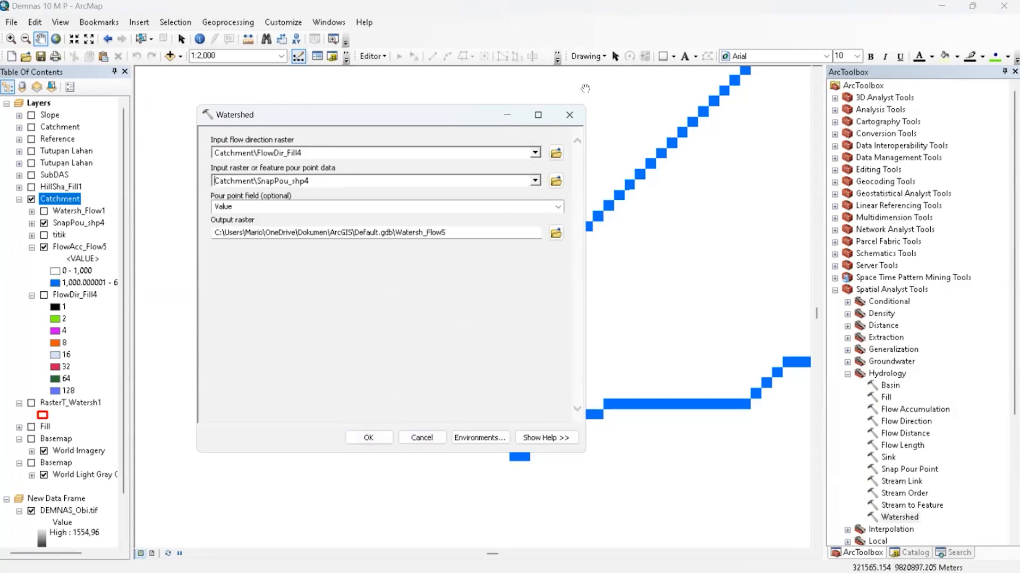
Show the Watersh_Flow1 layer and examine the watershed's extent from its outlet toward the upstream area.
left_click(44, 211)
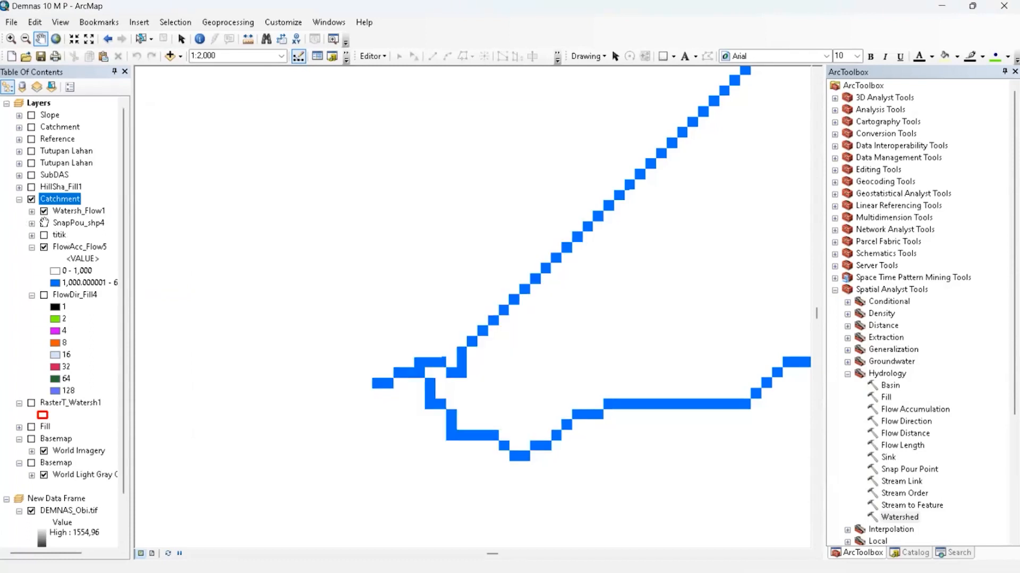
scroll(514, 304, "down", 3)
scroll(517, 305, "up", 4)
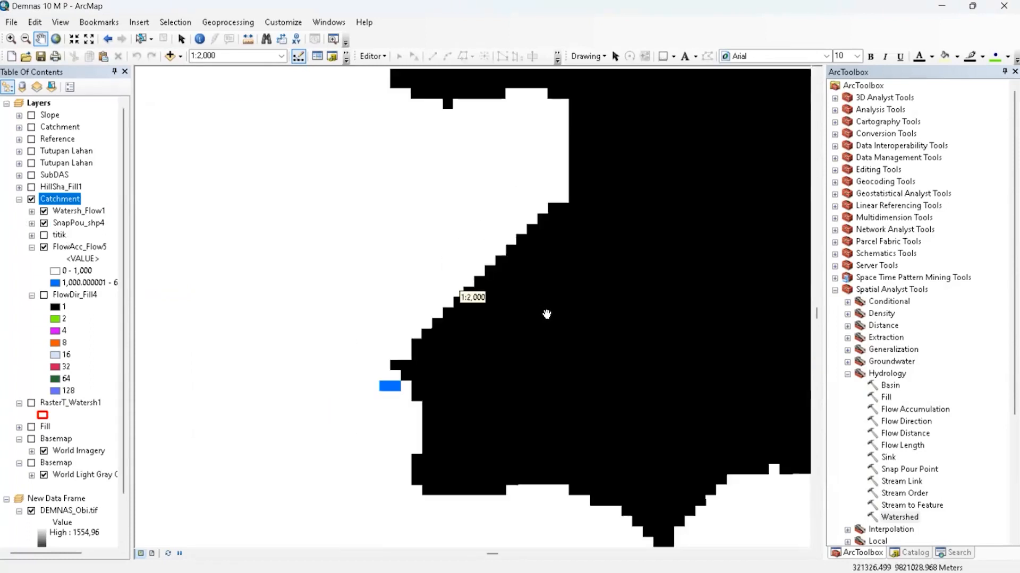
left_click_drag(773, 350, 548, 343)
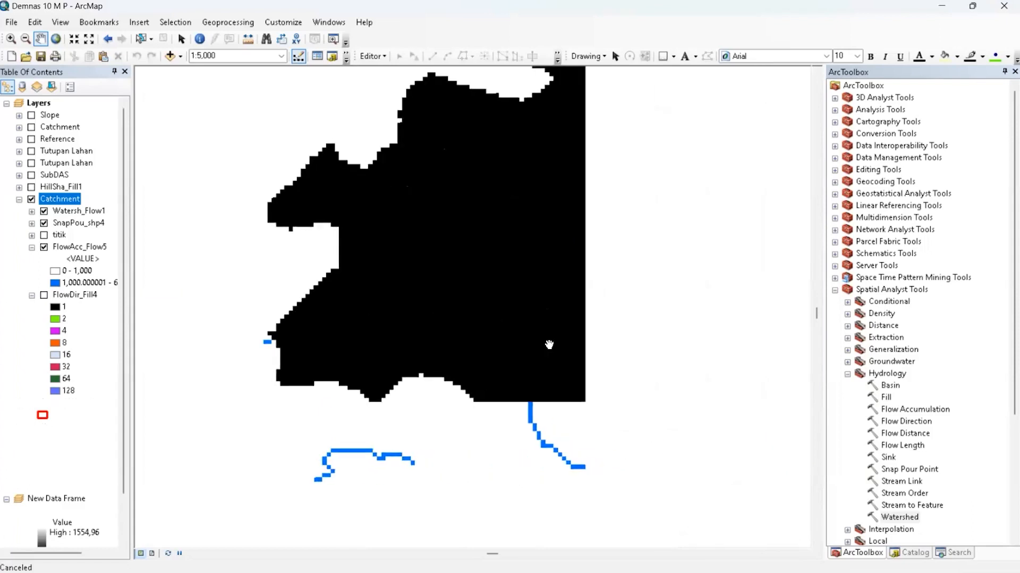
scroll(555, 345, "up", 4)
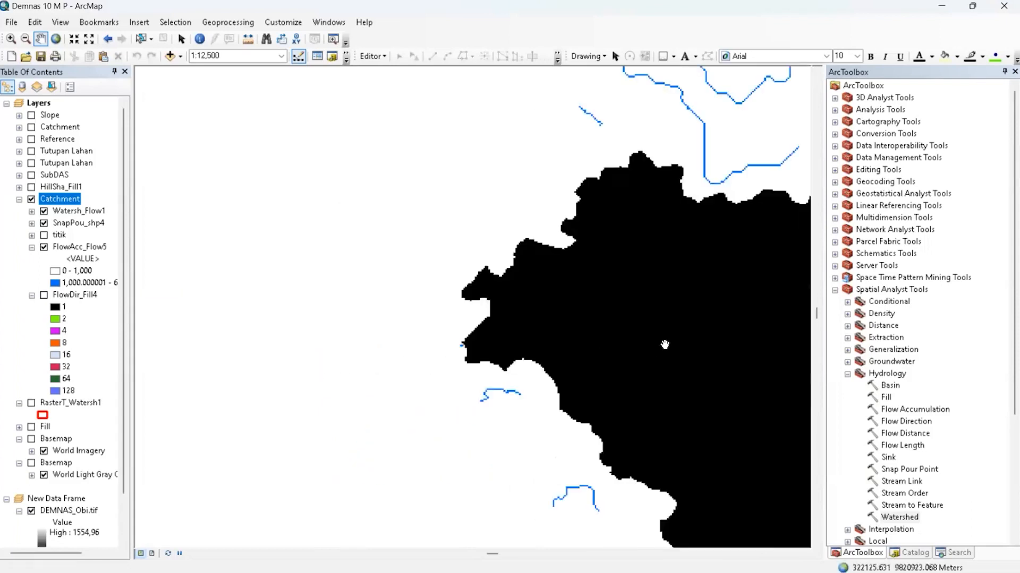
left_click_drag(664, 341, 444, 325)
scroll(419, 341, "up", 3)
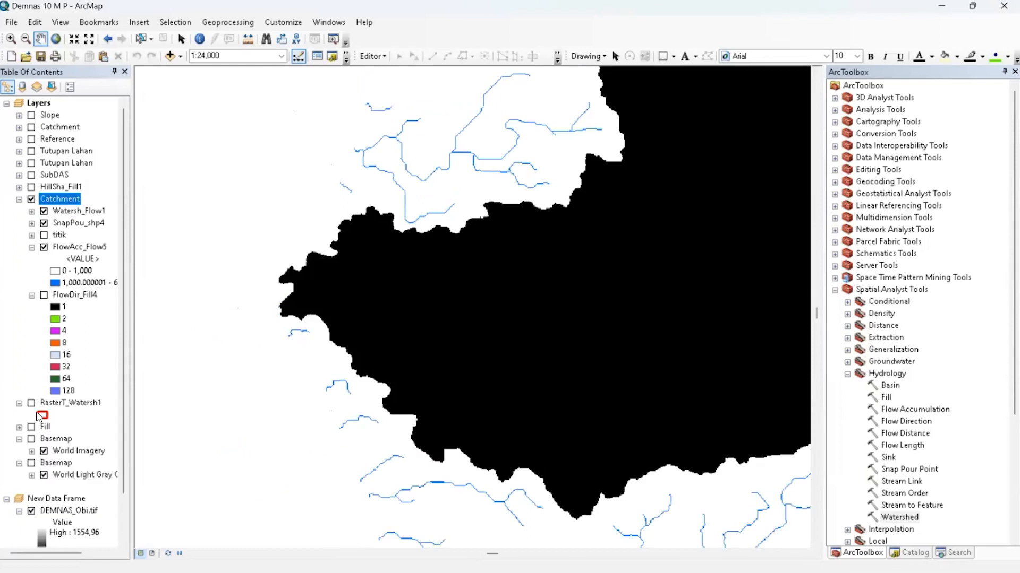
scroll(422, 428, "up", 1)
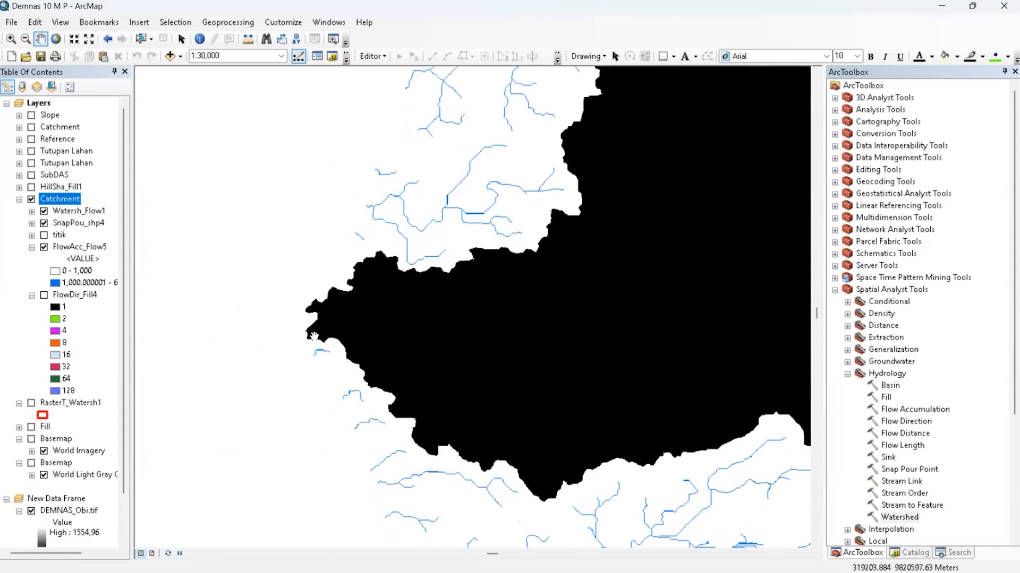
scroll(483, 315, "up", 2)
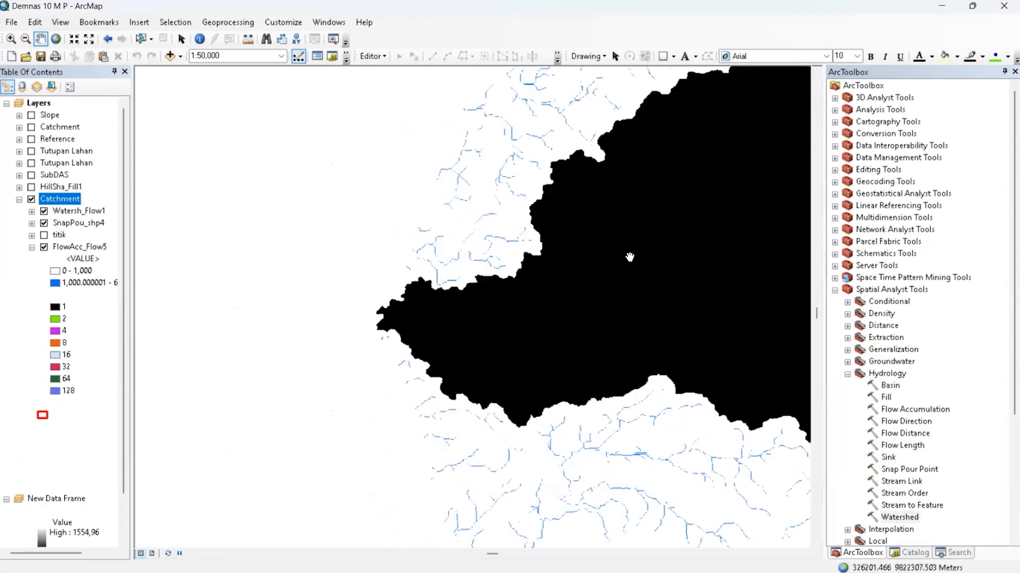
left_click_drag(389, 319, 177, 361)
scroll(506, 302, "up", 2)
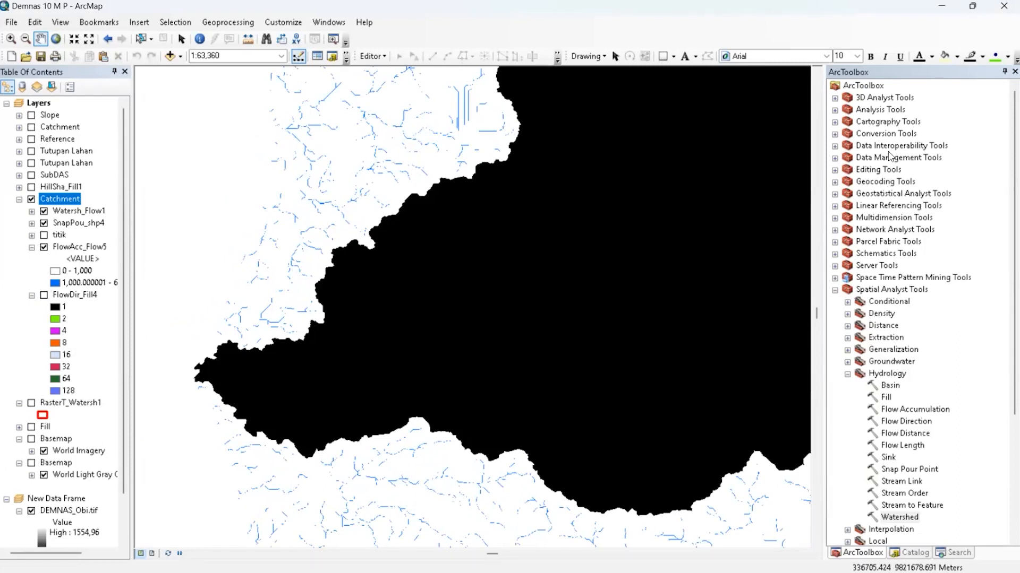
Start Raster to Polygon from the Conversion Tools, choose Watersh_Flow1 as the input raster, and close the dialog.
double_click(888, 134)
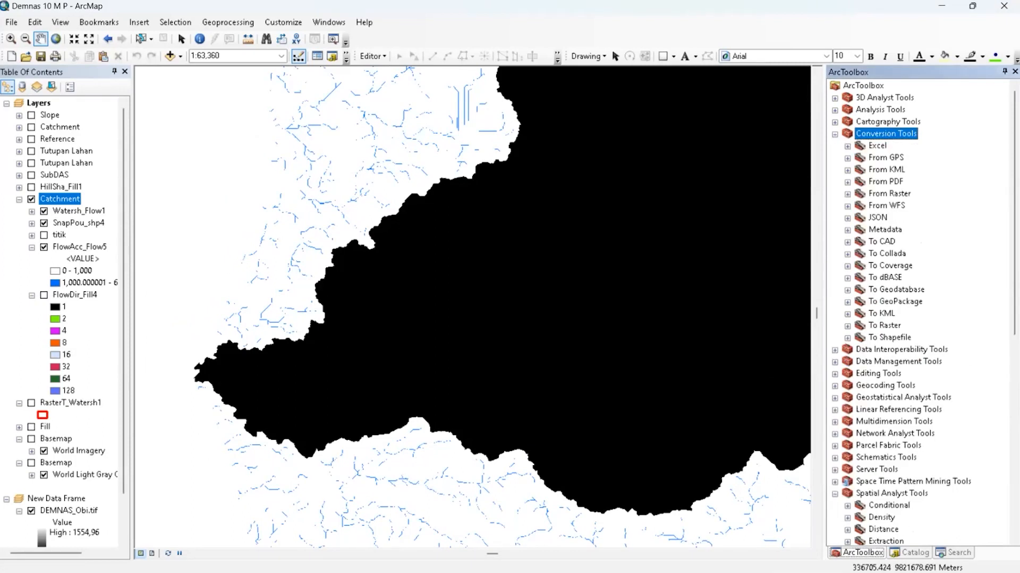
double_click(895, 195)
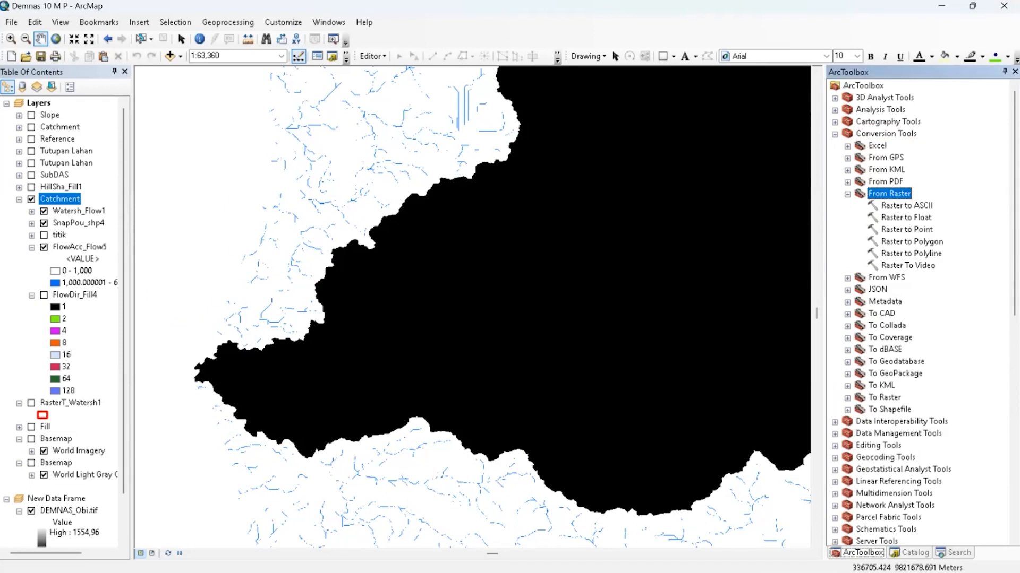
double_click(912, 242)
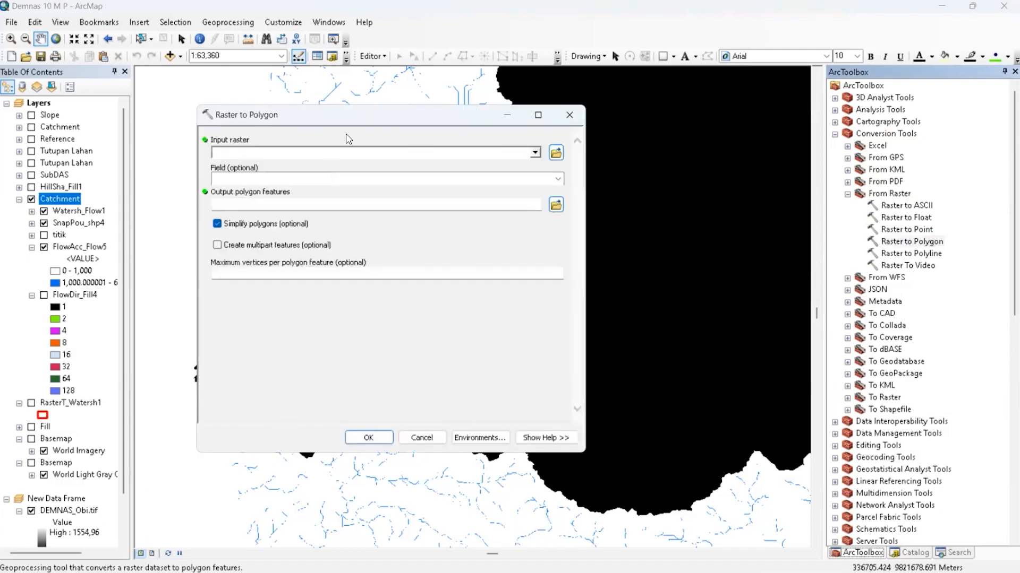
left_click(535, 152)
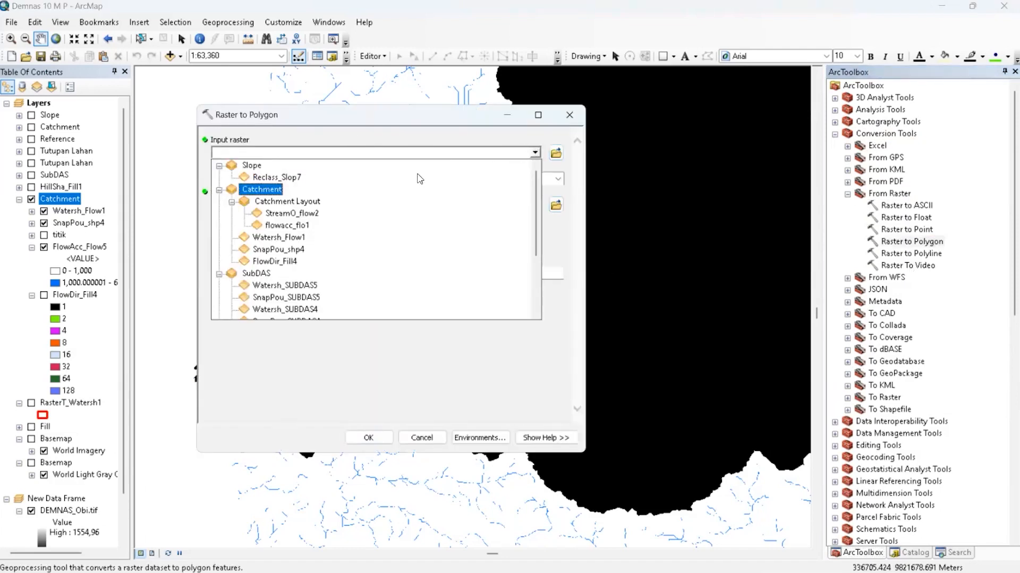
scroll(454, 240, "down", 2)
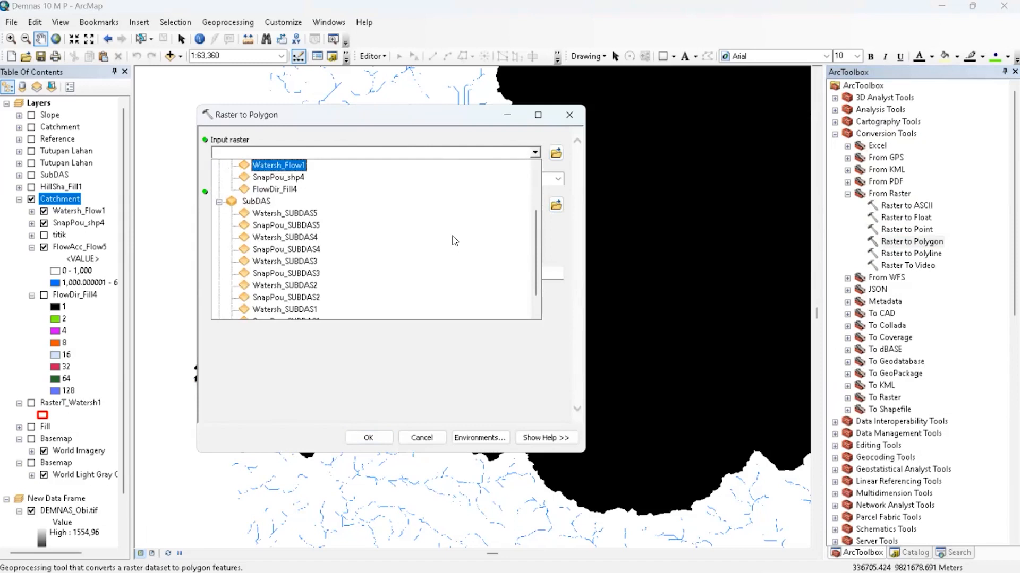
scroll(450, 235, "down", 1)
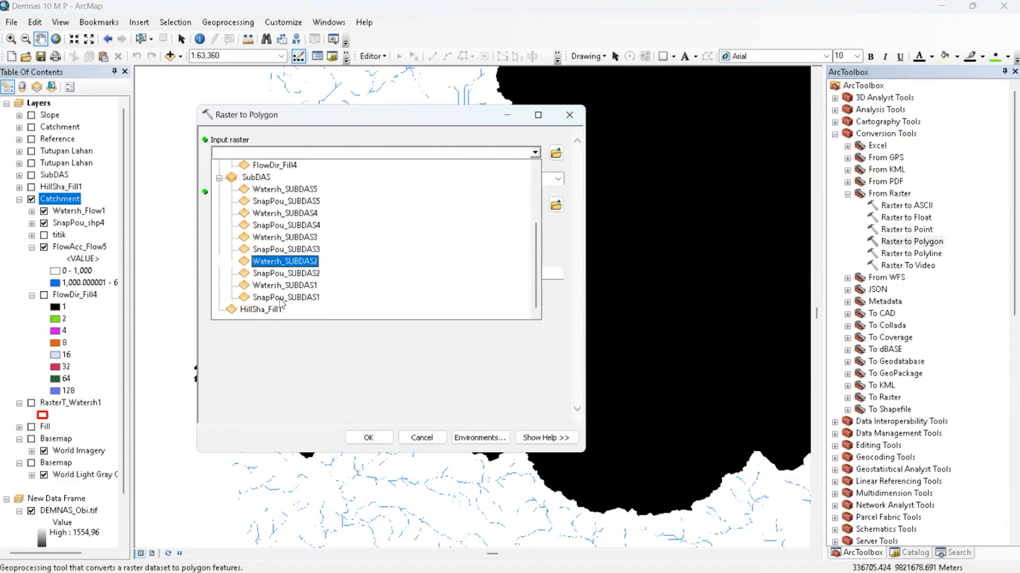
scroll(292, 191, "up", 3)
left_click(289, 239)
left_click(570, 115)
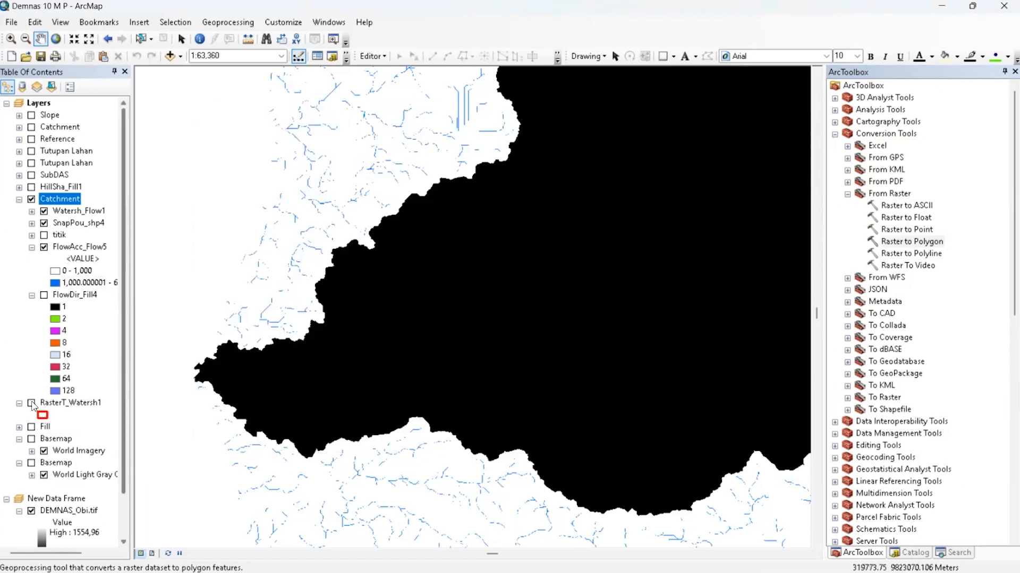
Hide the Catchment group and show the RasterT_Watersh1 boundary over the Fill elevation layer.
left_click(31, 199)
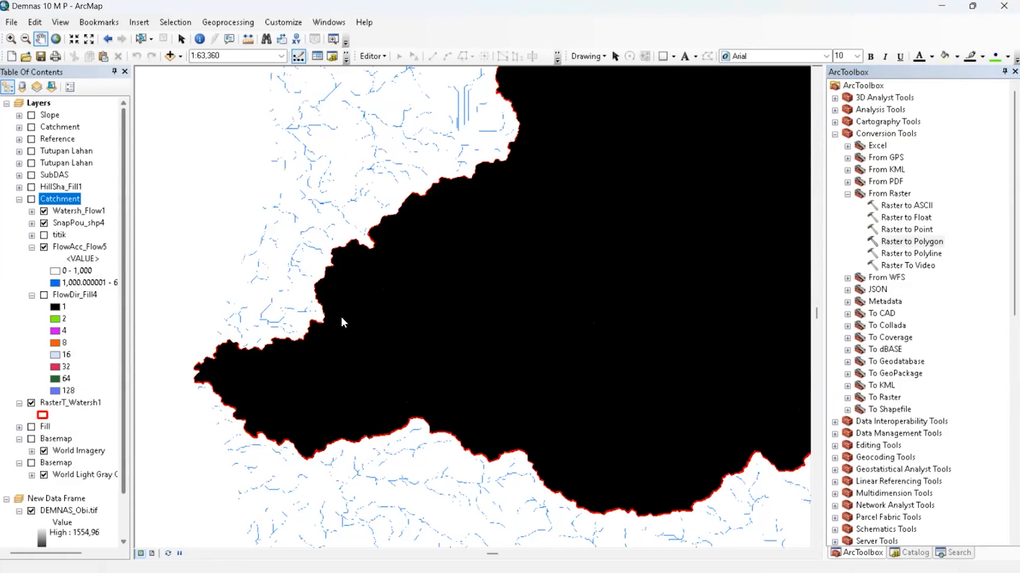
left_click_drag(533, 330, 535, 328)
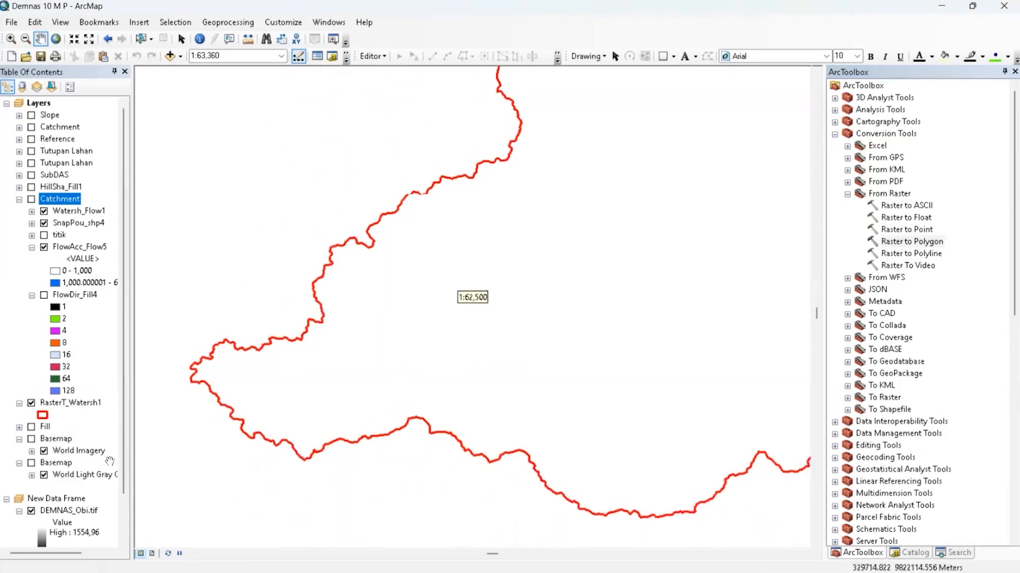
left_click(31, 427)
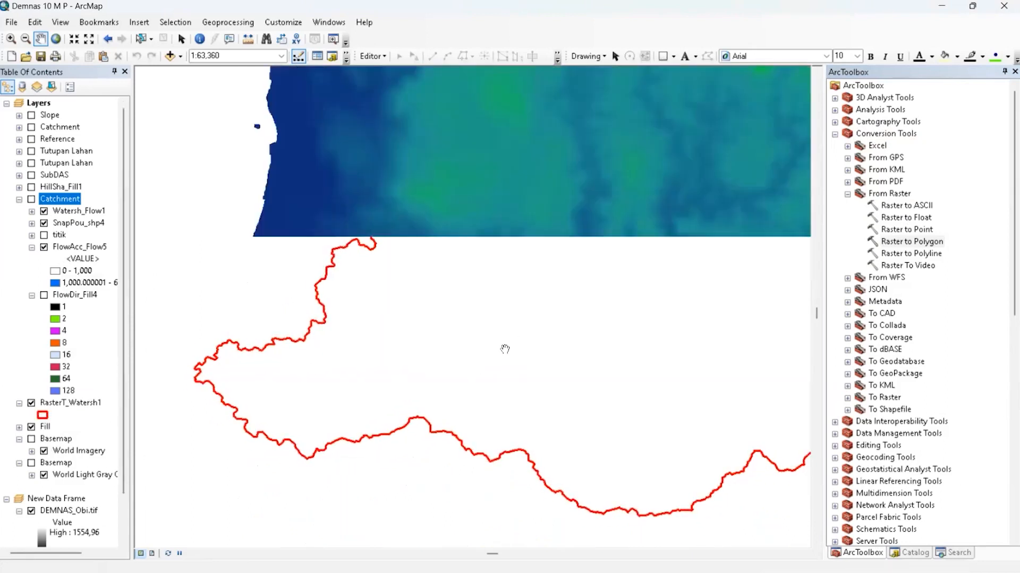
scroll(505, 348, "down", 2)
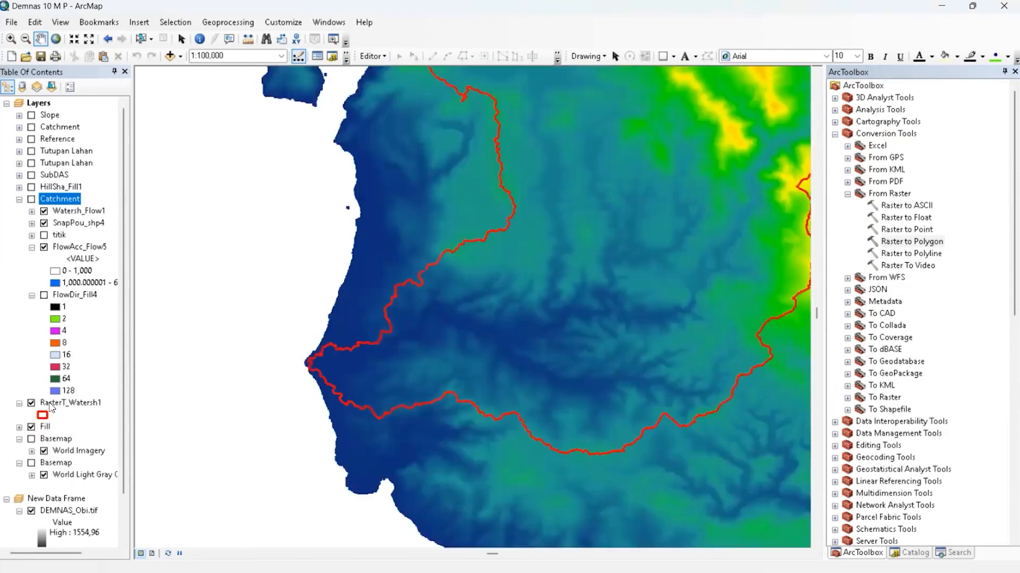
Open the attribute table of the RasterT_Watersh1 layer.
left_click(52, 407)
right_click(52, 407)
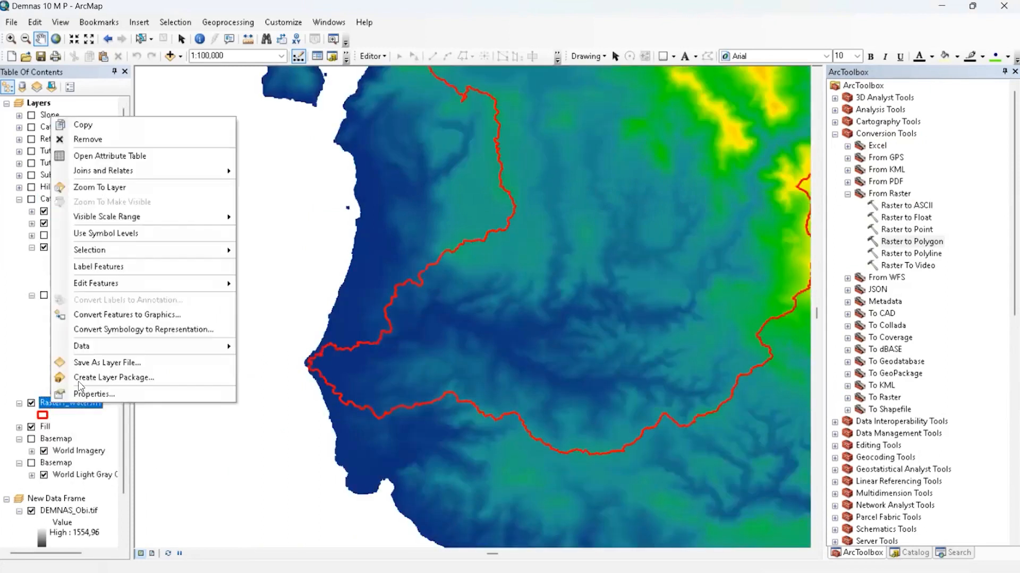
left_click(161, 158)
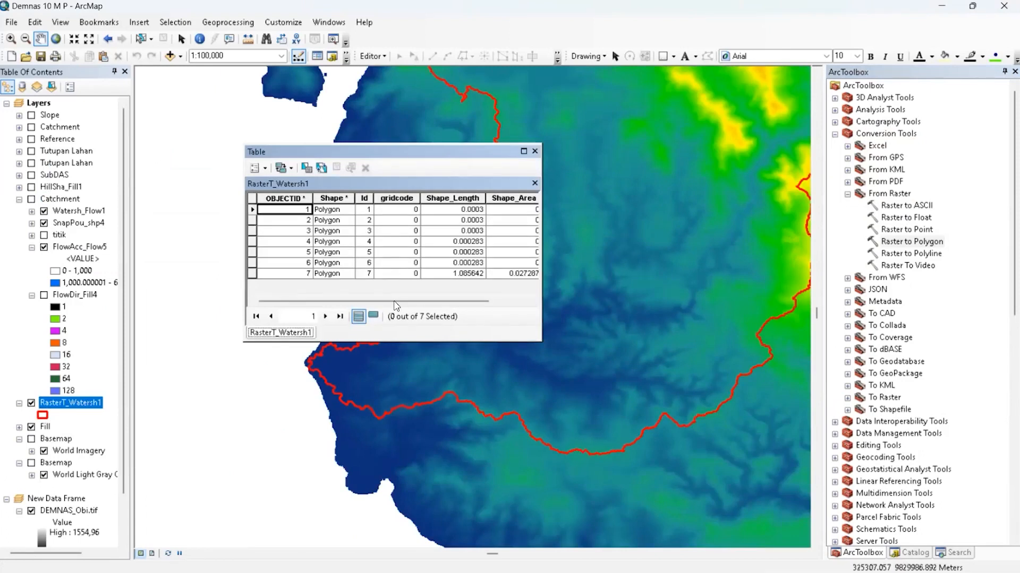
Add a Float field named Luas_mile to the RasterT_Watersh1 attribute table.
left_click_drag(409, 301, 450, 301)
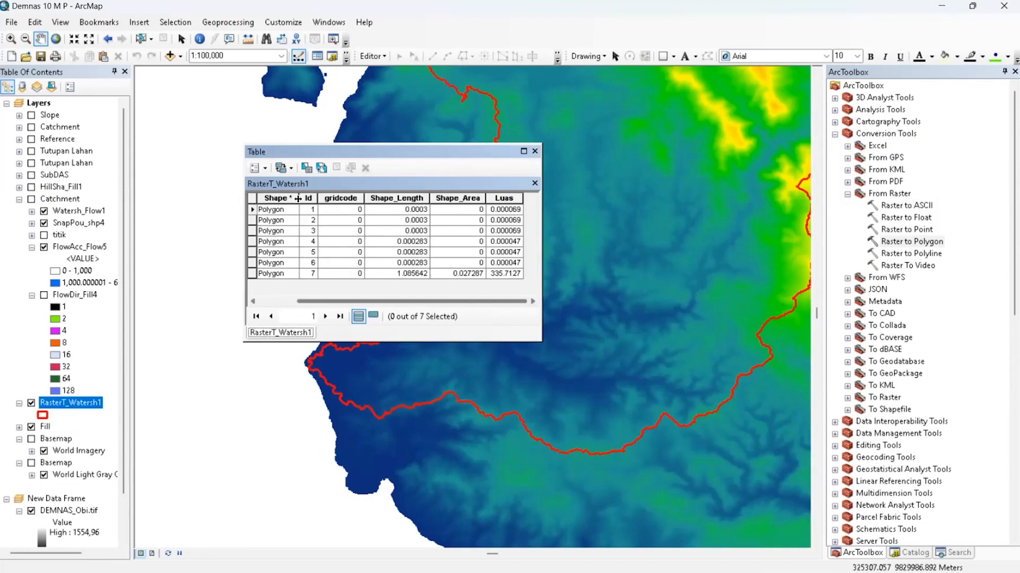
left_click(263, 168)
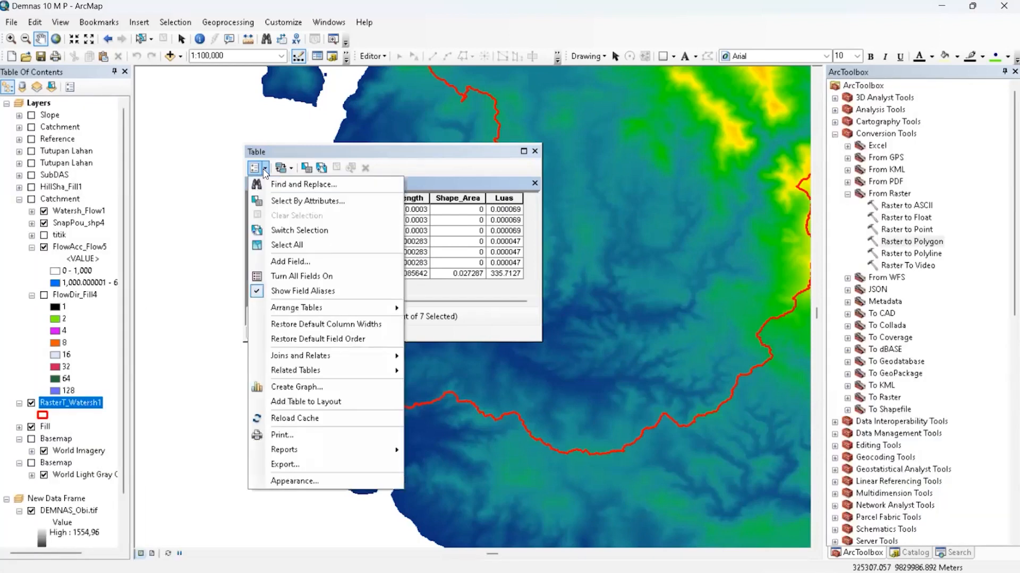
left_click(335, 262)
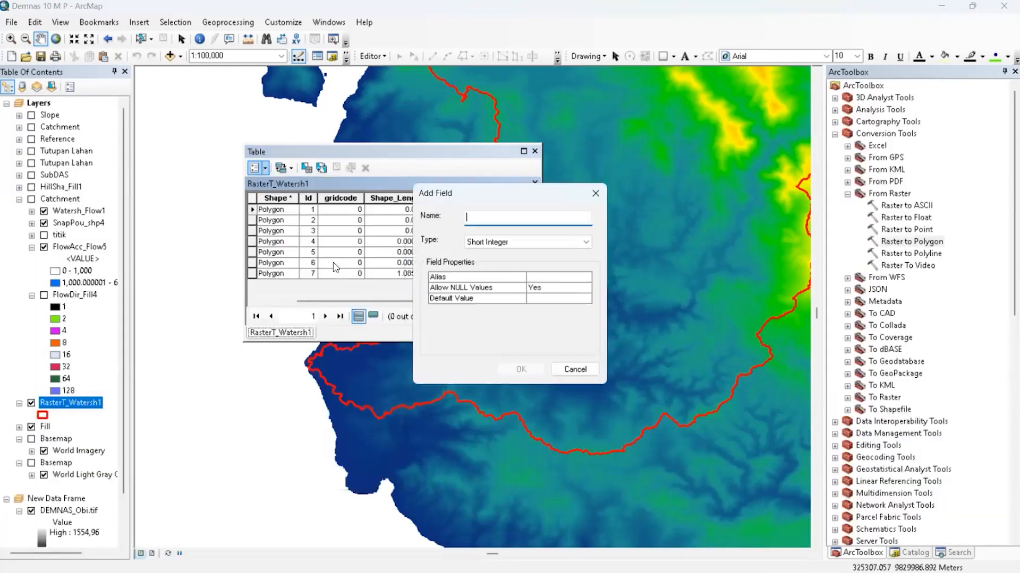
left_click(520, 242)
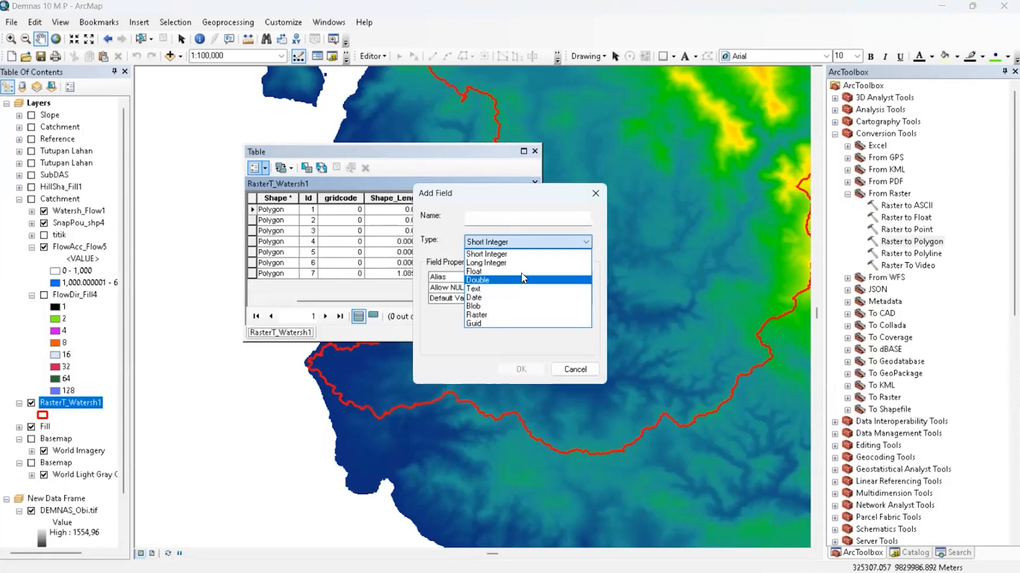
left_click(523, 272)
left_click(542, 222)
type("Luas_mile")
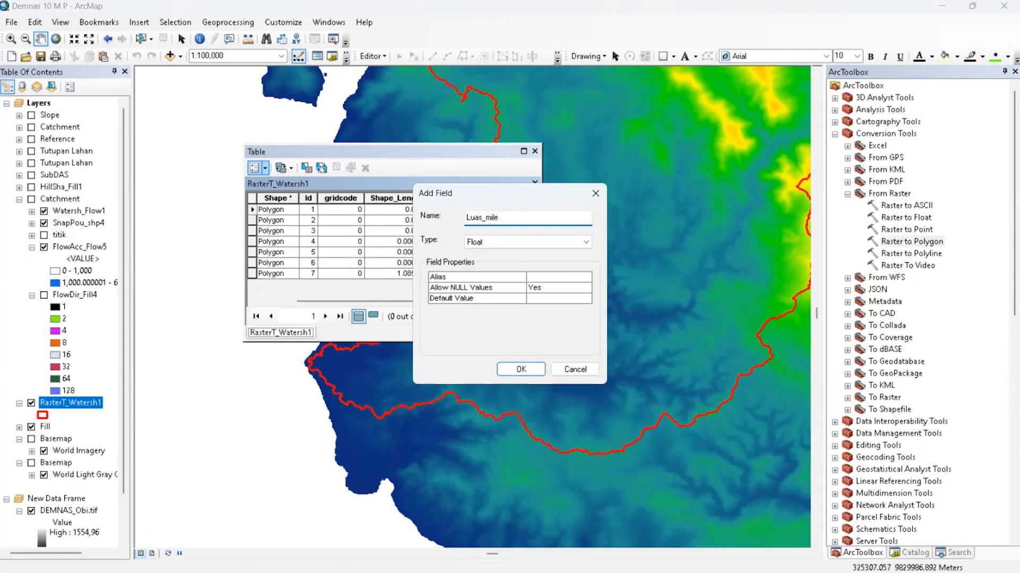
key("Return")
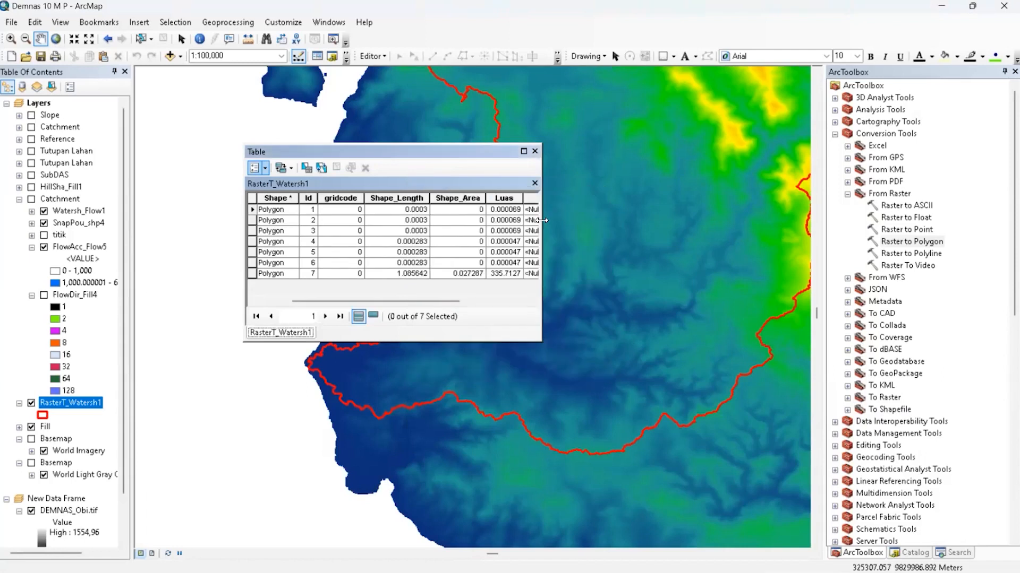
left_click_drag(426, 304, 489, 304)
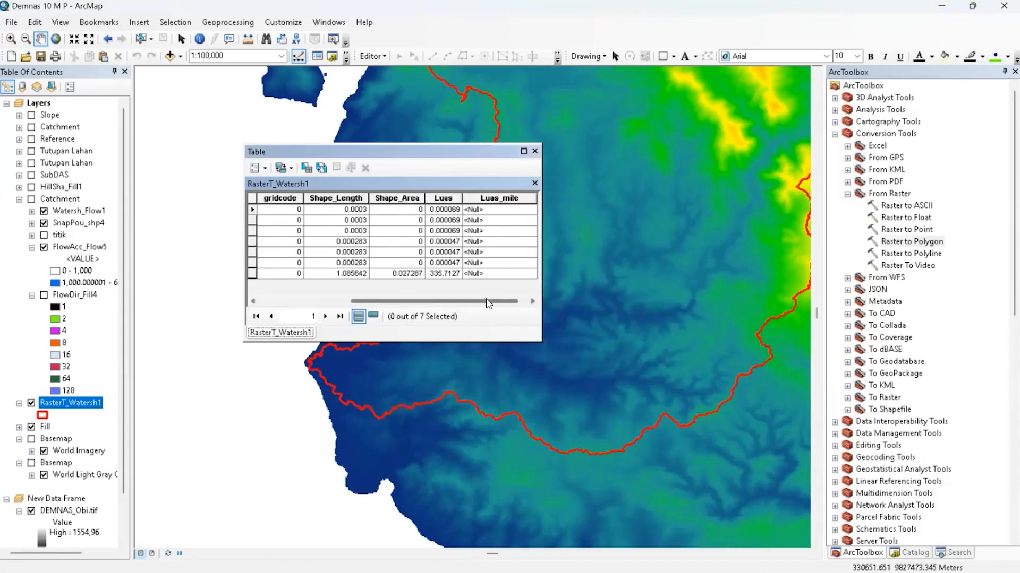
right_click(497, 200)
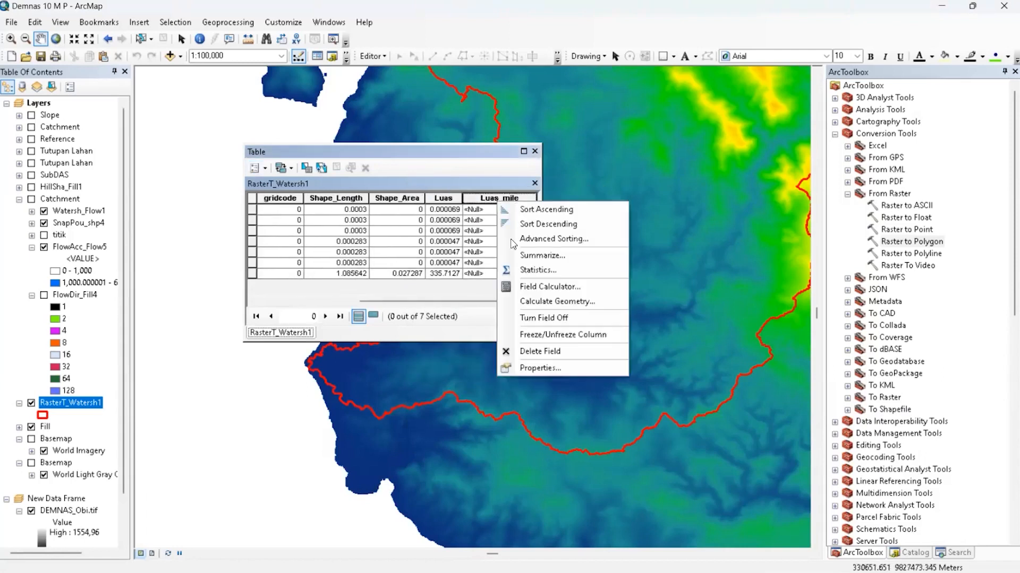
left_click(537, 369)
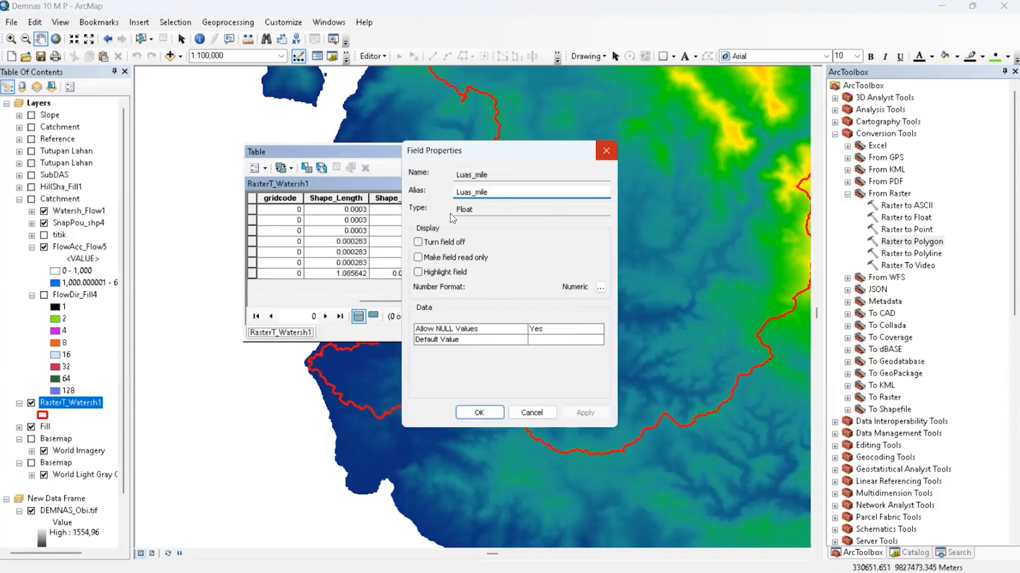
right_click(510, 197)
left_click(556, 285)
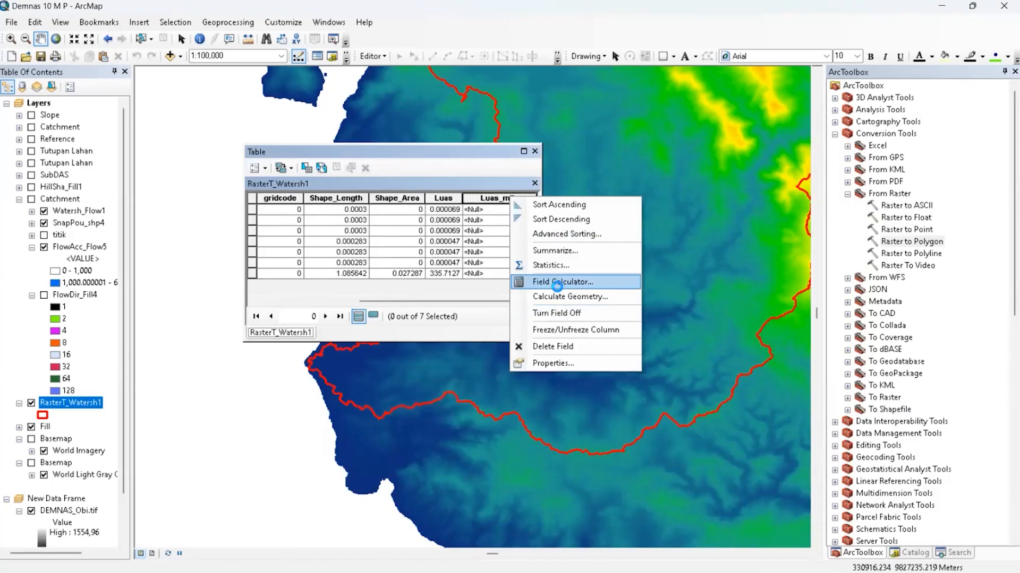
left_click(491, 319)
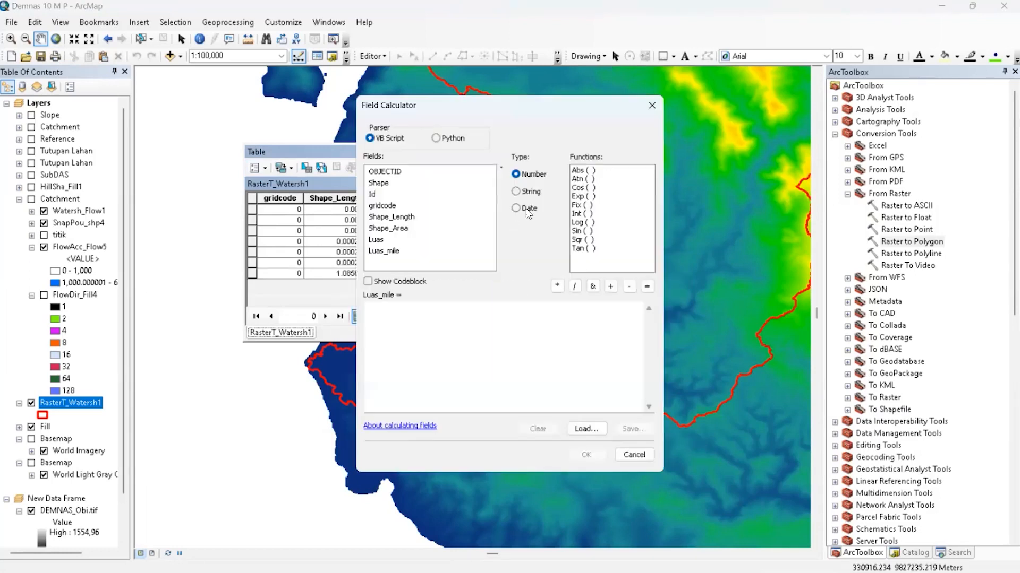
left_click(652, 105)
Calculate the polygons' area geometry into the Luas_mile field, using the data frame's coordinate system and Square Meters as units.
right_click(485, 200)
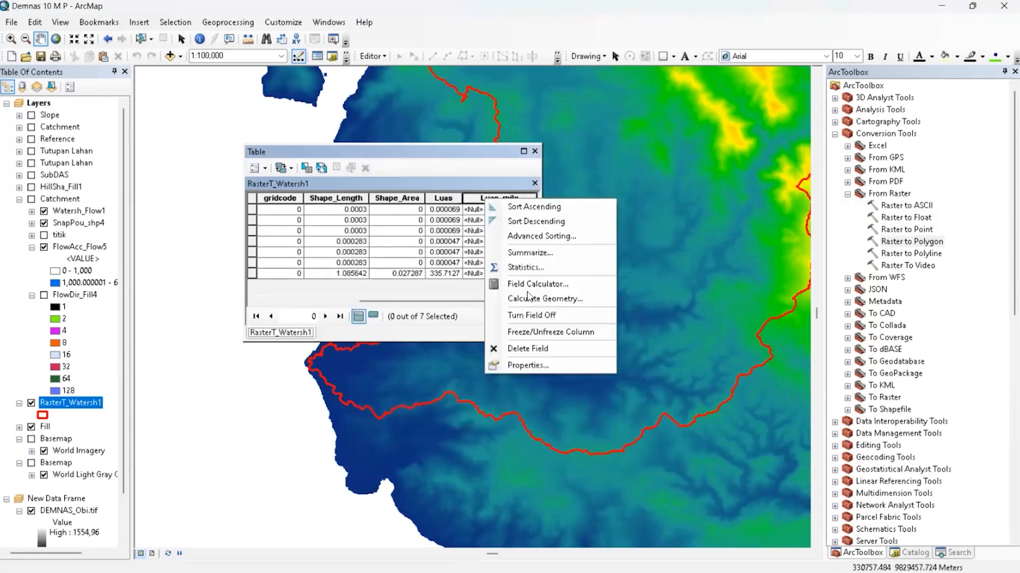
left_click(542, 298)
left_click(480, 320)
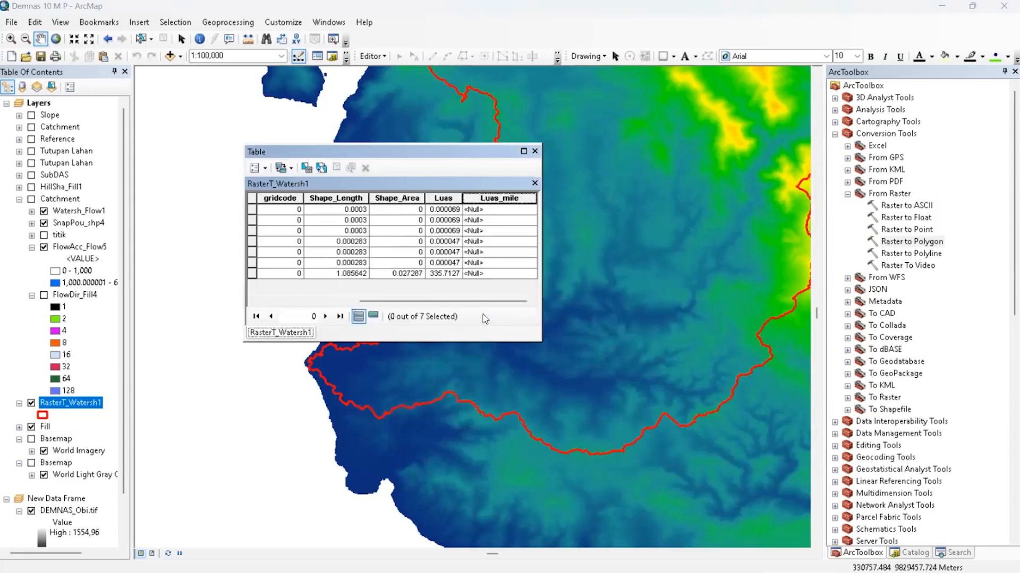
left_click(483, 323)
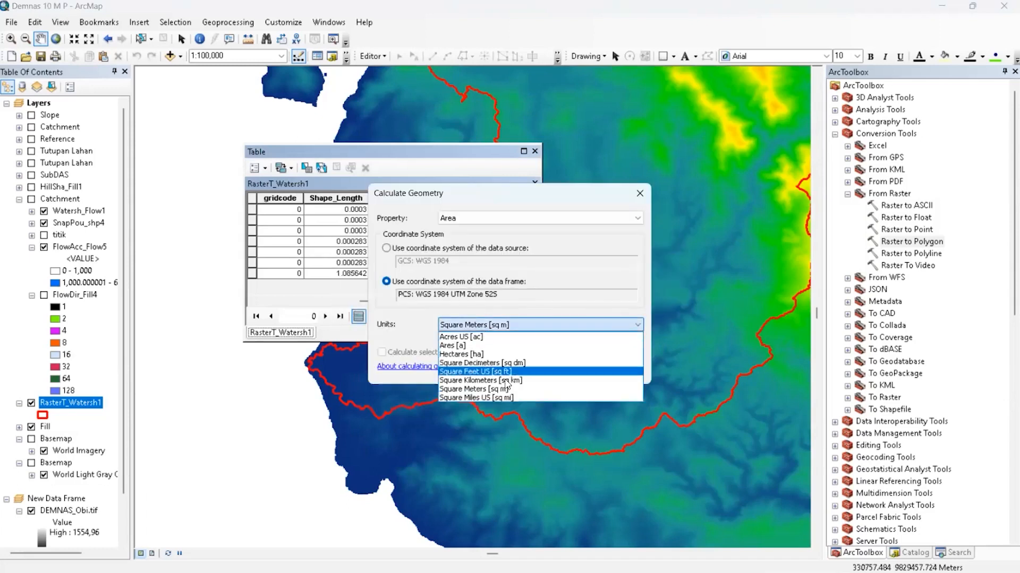
left_click(508, 398)
left_click(510, 325)
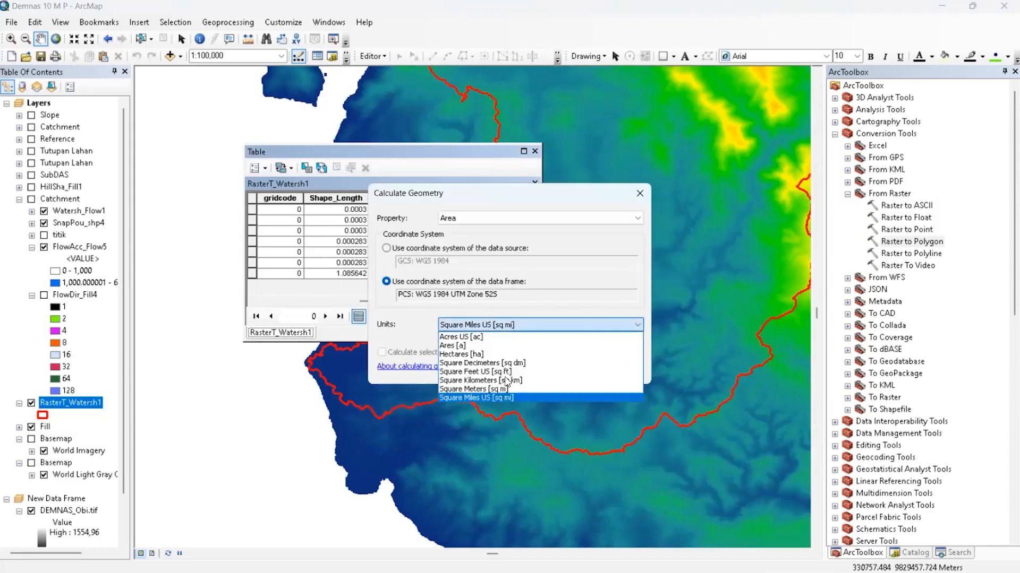
left_click(509, 389)
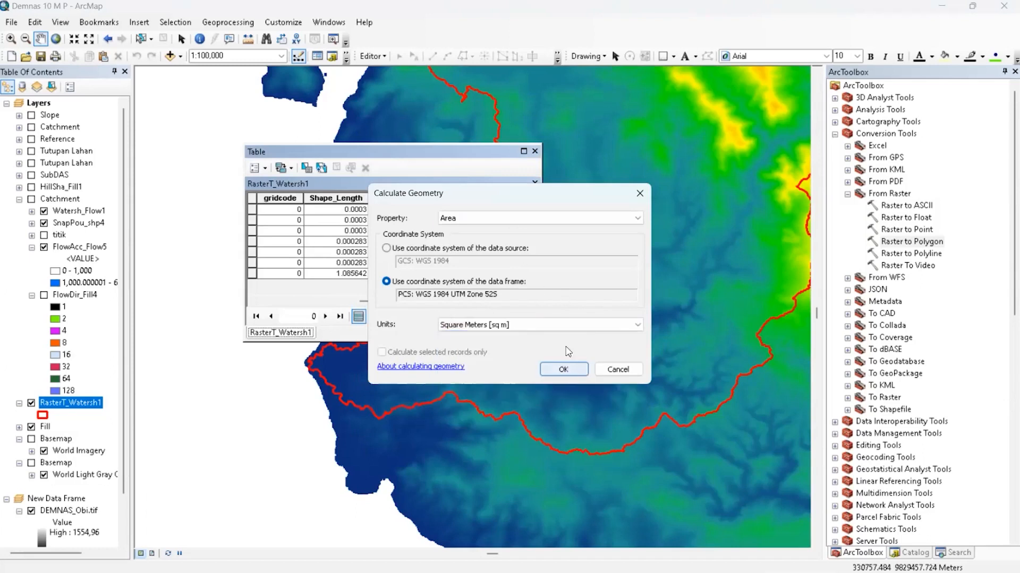
left_click(563, 369)
left_click(481, 320)
Compare the last polygon's Luas_mile and Luas areas in the table, and inspect the whole watershed boundary on the map.
left_click(480, 274)
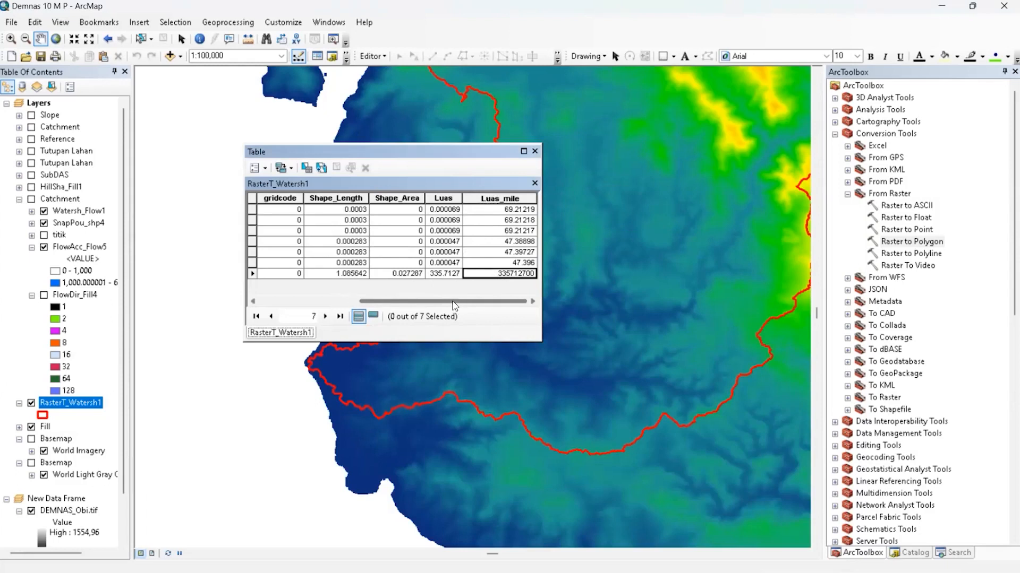
left_click(450, 274)
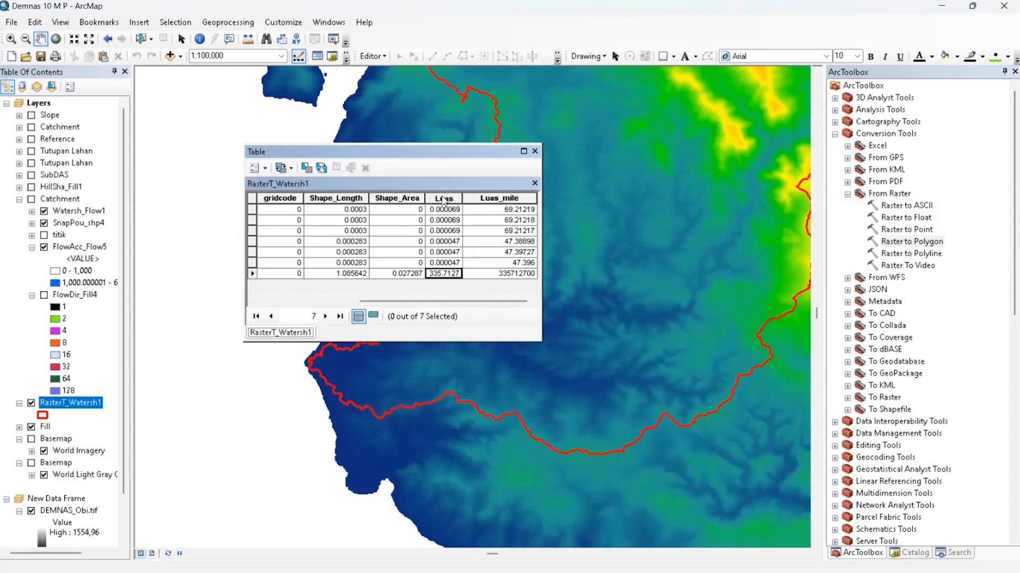
left_click(534, 151)
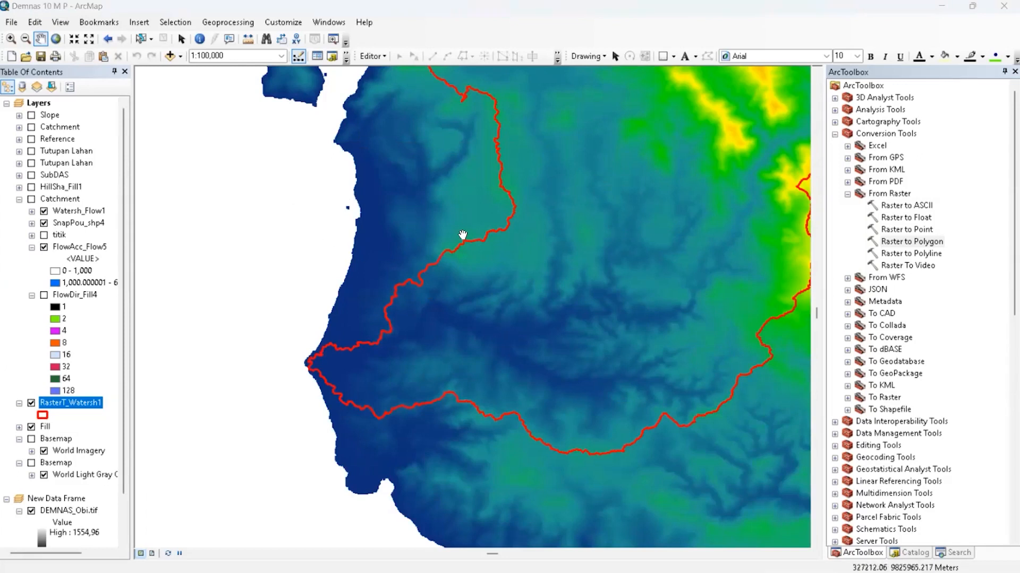
left_click_drag(462, 234, 294, 299)
scroll(399, 282, "down", 3)
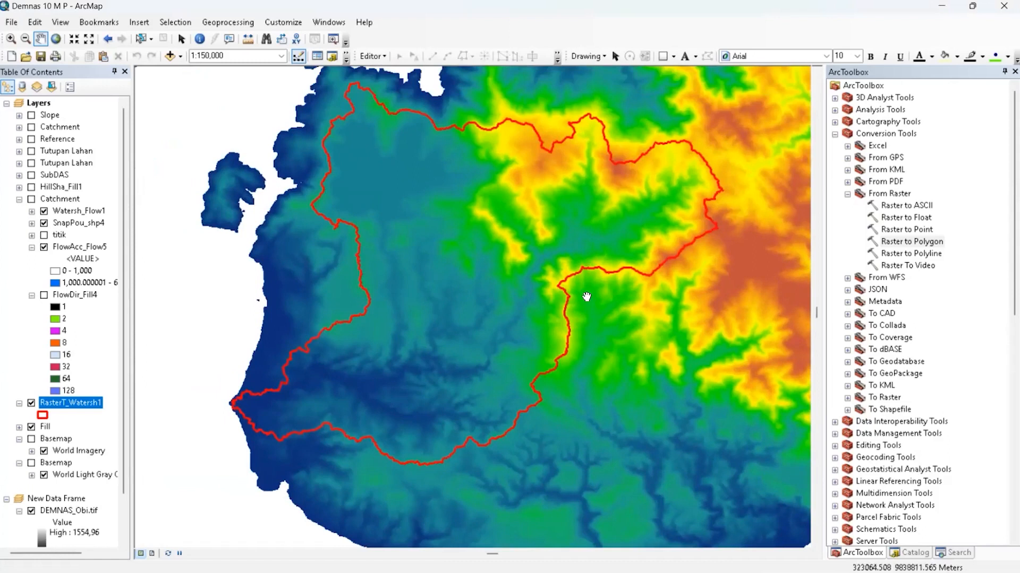
scroll(679, 294, "down", 2)
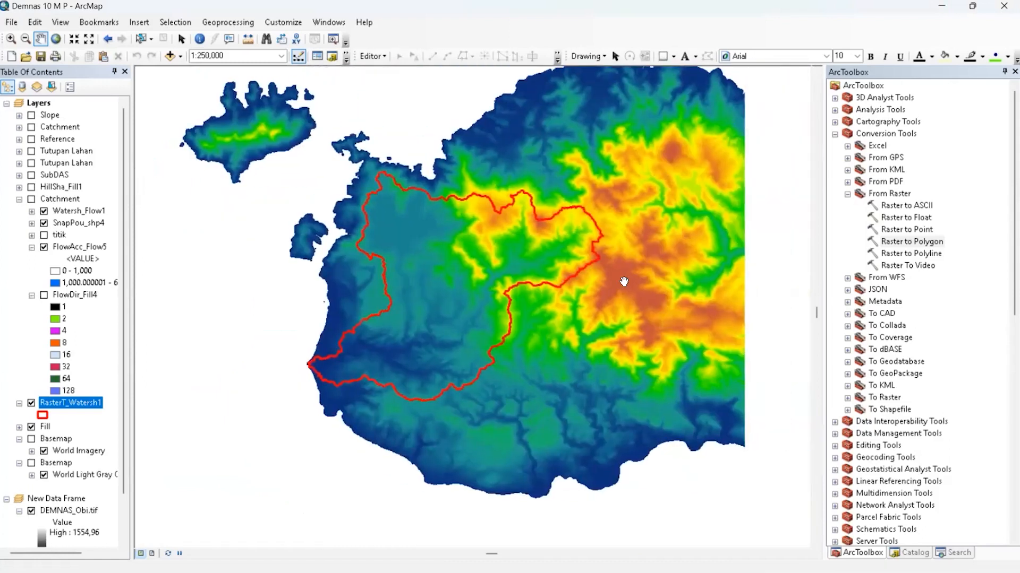
Start the Clip tool, browse the input feature layers, choose RasterT_Watersh1 as the clip features, and close the dialog.
left_click(236, 22)
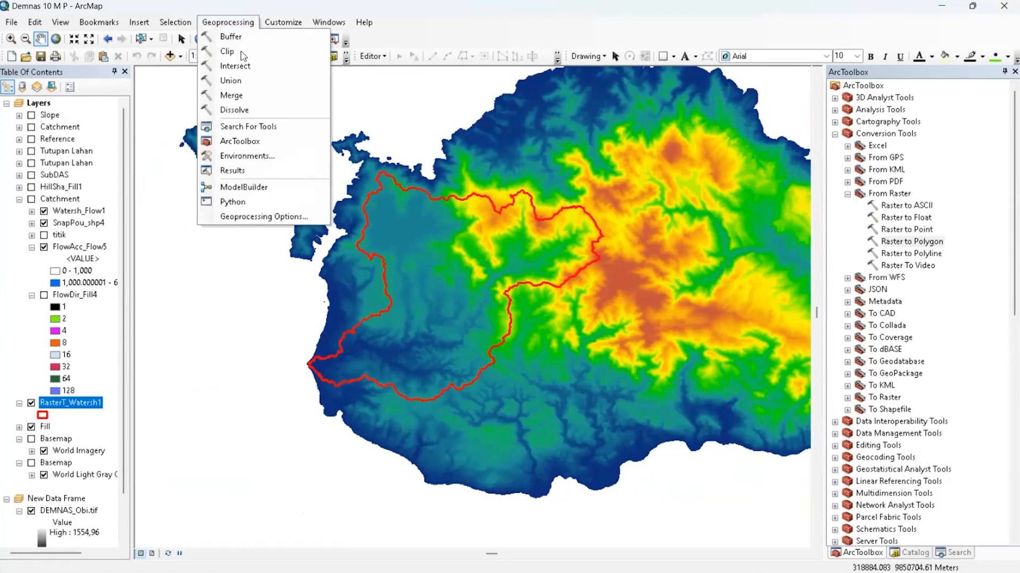
left_click(243, 51)
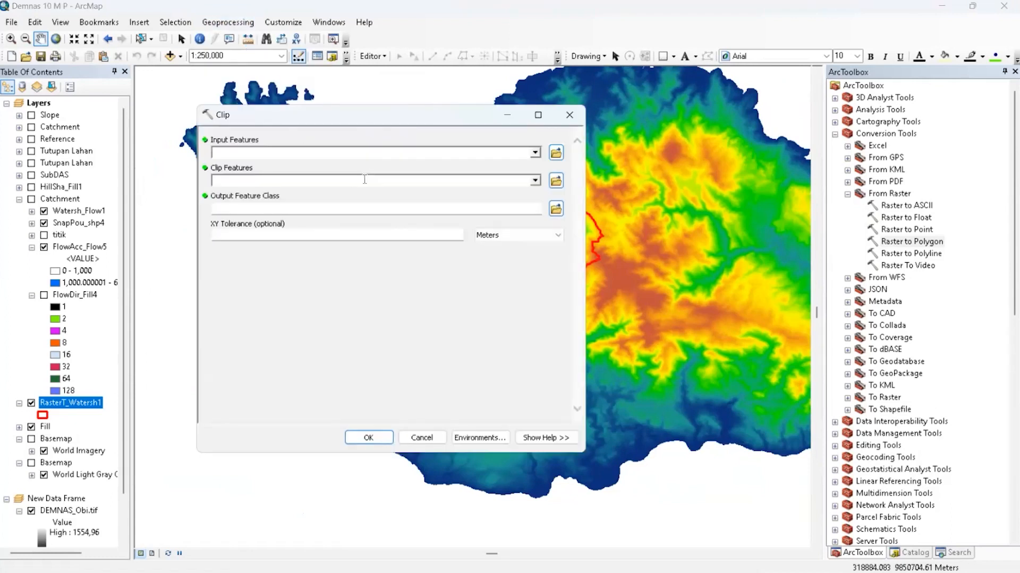
left_click(536, 154)
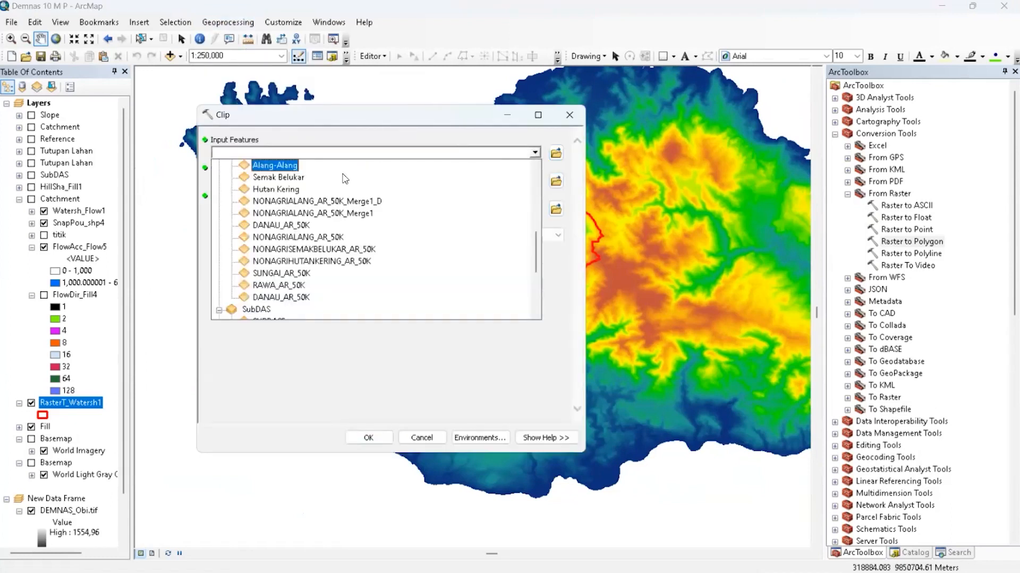
scroll(361, 294, "down", 4)
scroll(361, 294, "up", 5)
scroll(361, 294, "down", 5)
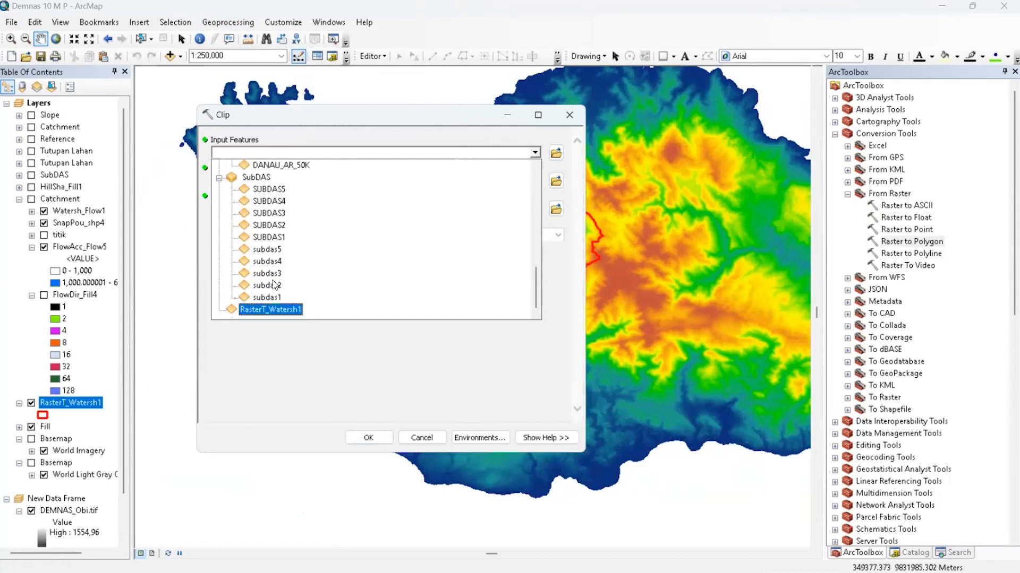
scroll(277, 287, "up", 3)
left_click(535, 154)
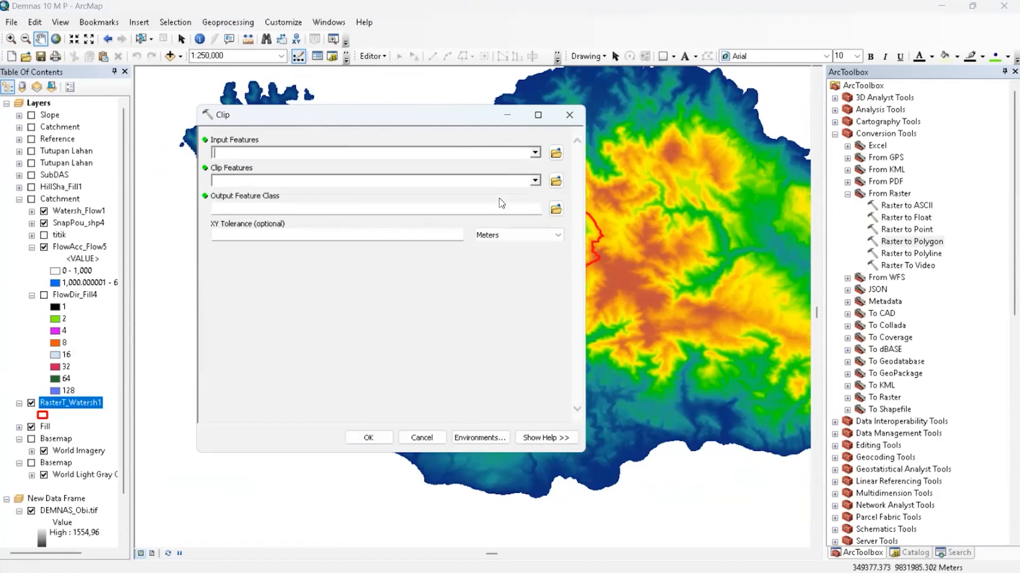
left_click(535, 180)
scroll(269, 314, "down", 6)
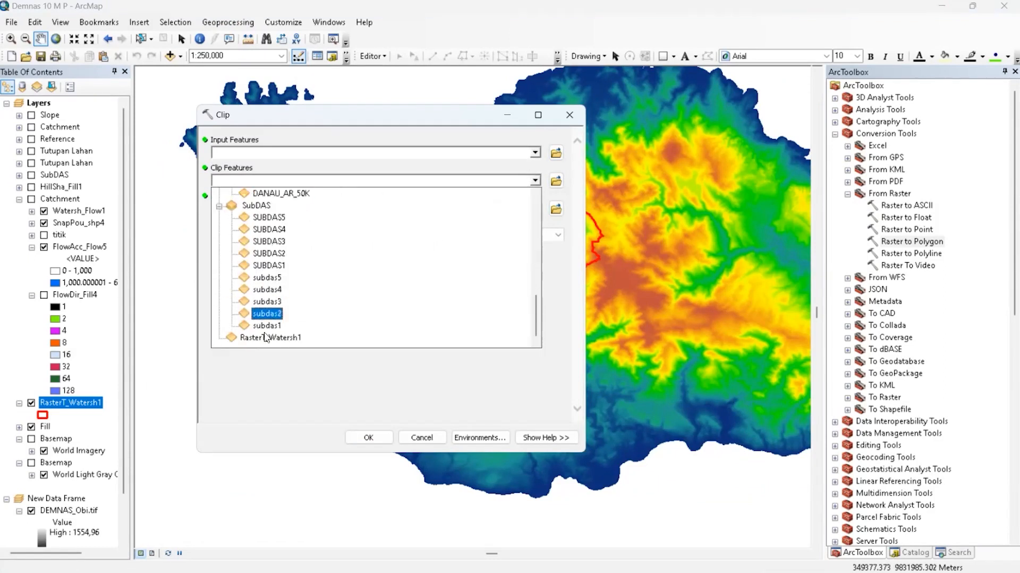
left_click(268, 338)
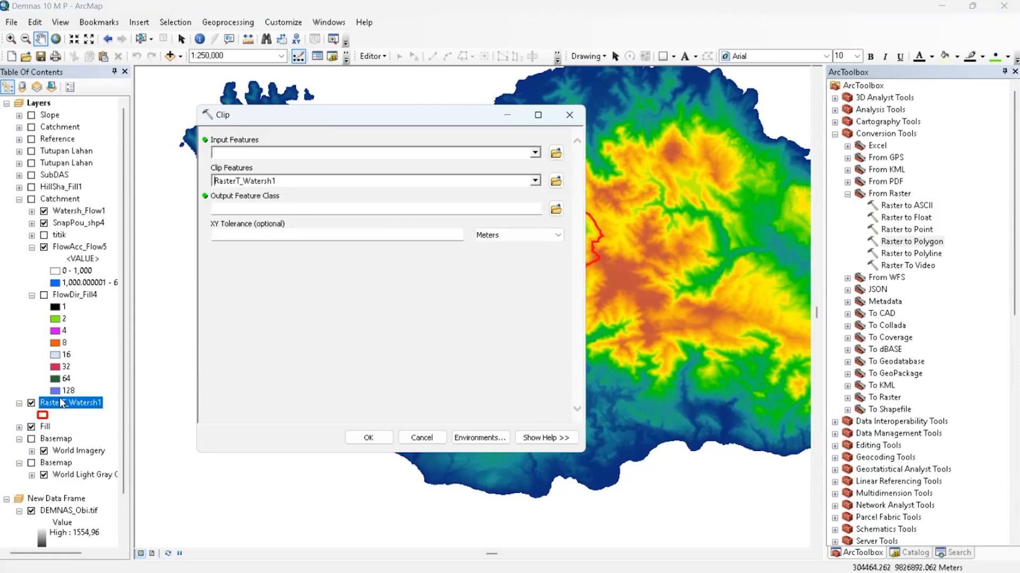
left_click(569, 115)
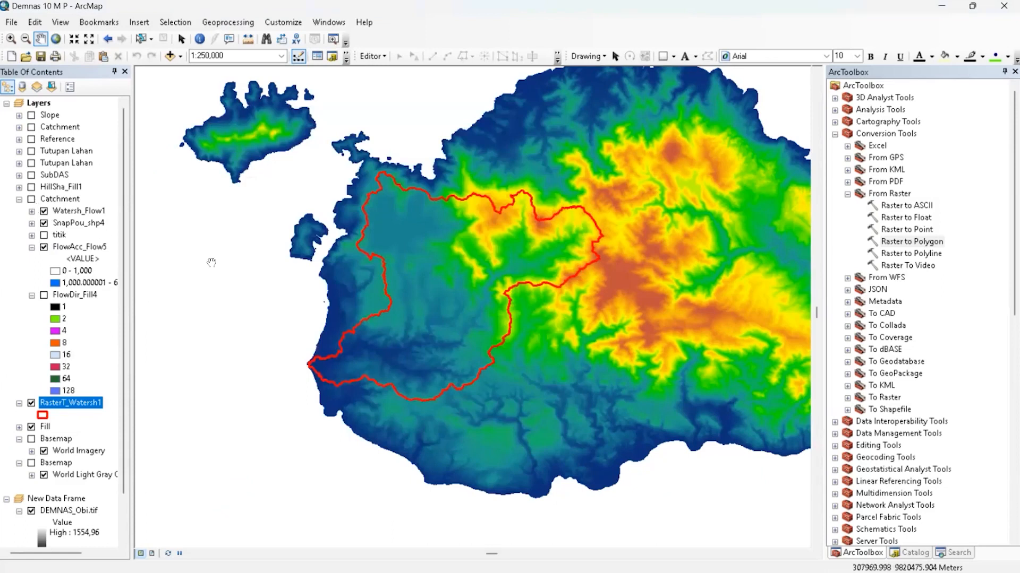
Hide the Fill, Catchment and HillSha_Fill1 layers so that only the RasterT_Watersh1 boundary is displayed.
left_click(31, 427)
left_click(32, 199)
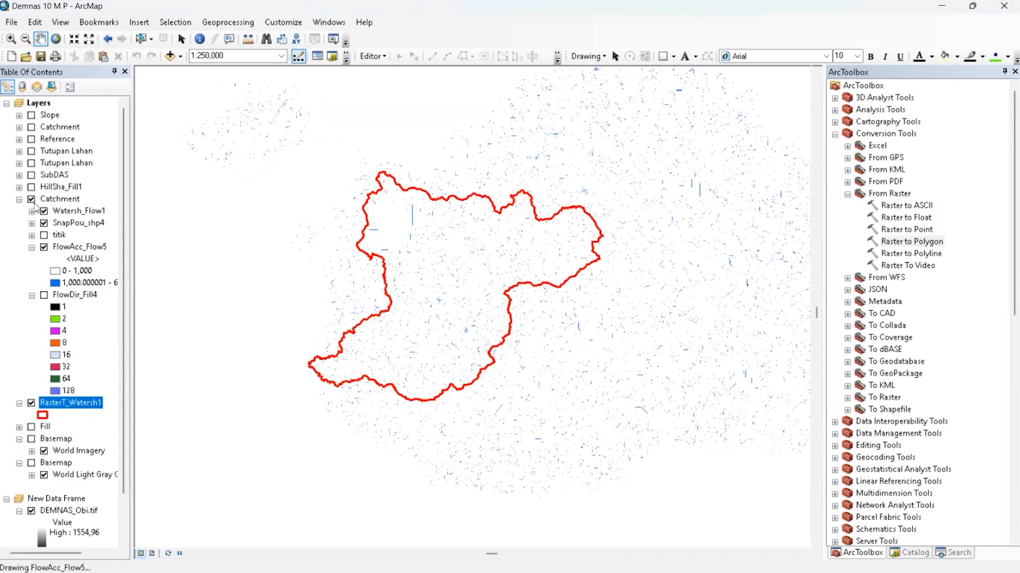
left_click(31, 199)
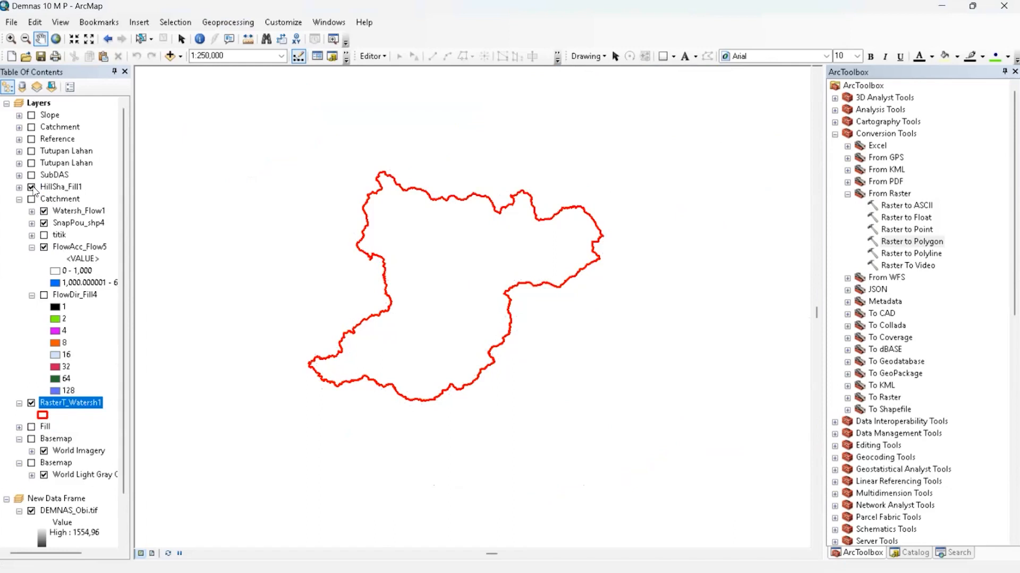
left_click(32, 187)
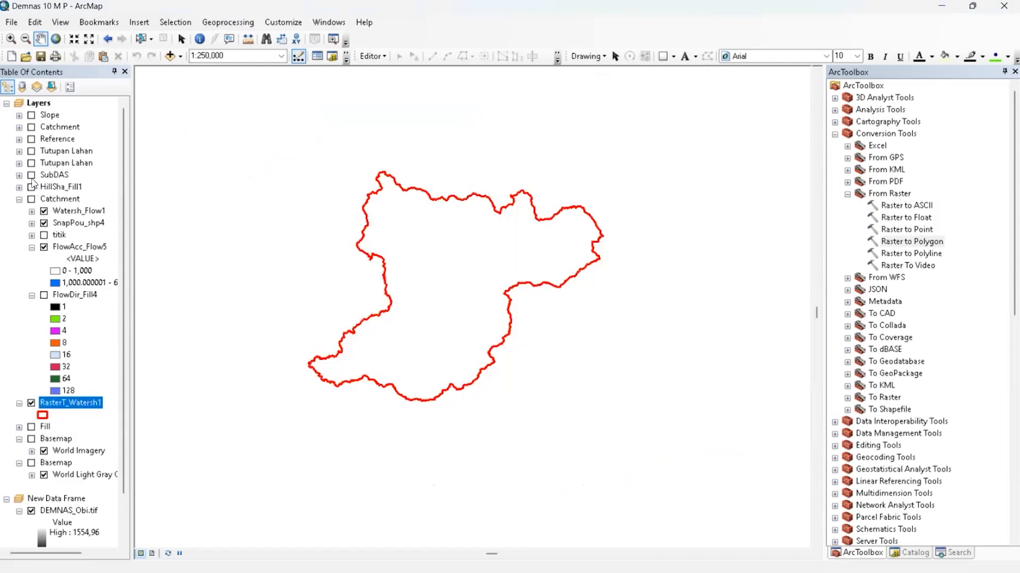
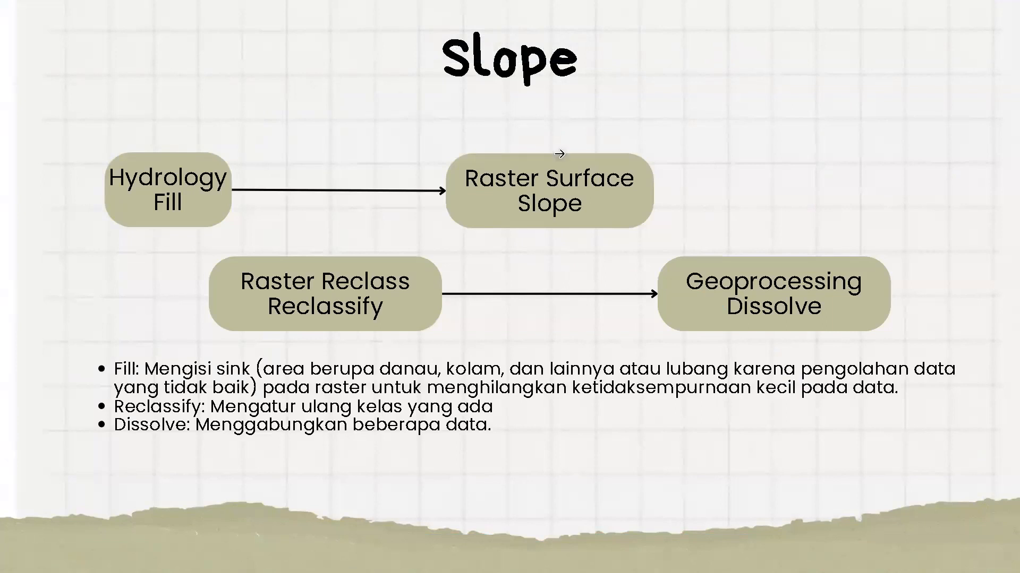
key("super")
left_click(174, 550)
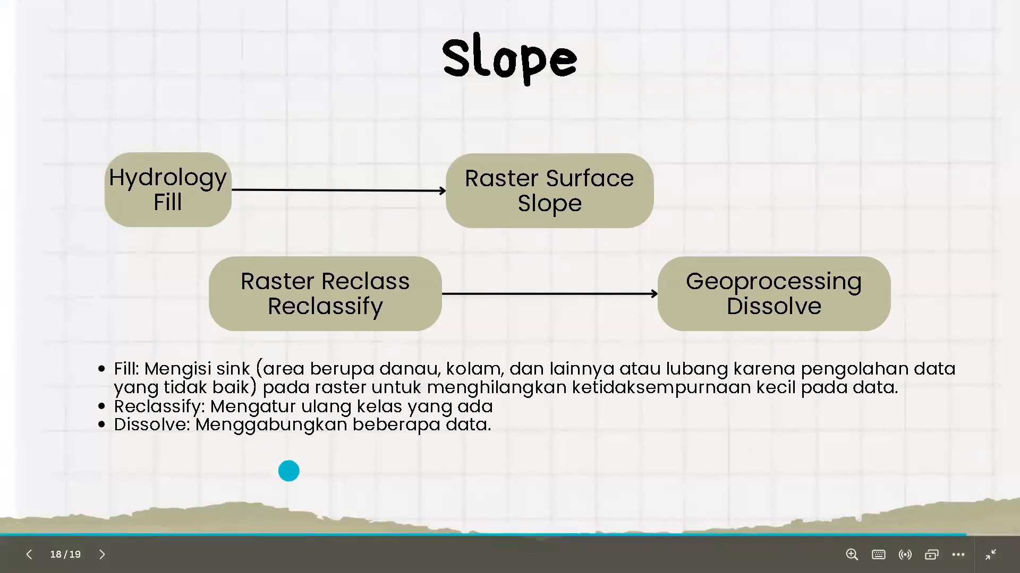
key("super")
key("super")
key("super")
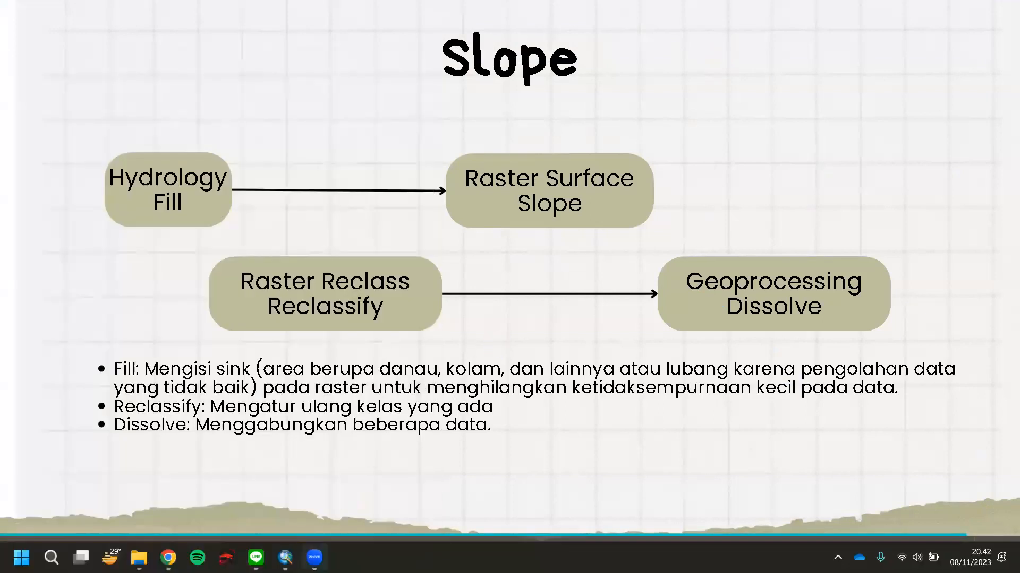
Switch to ArcMap, hide the RasterT_Watersh1 layer over the Fill raster, and collapse the Conversion Tools toolbox.
left_click(285, 558)
left_click_drag(546, 309, 605, 327)
left_click_drag(405, 301, 425, 305)
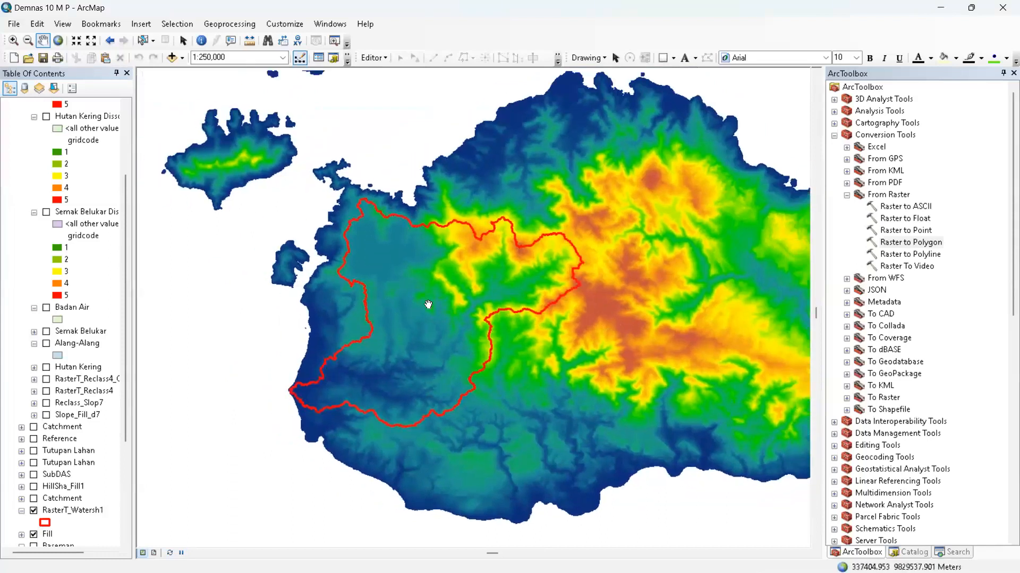
left_click(33, 510)
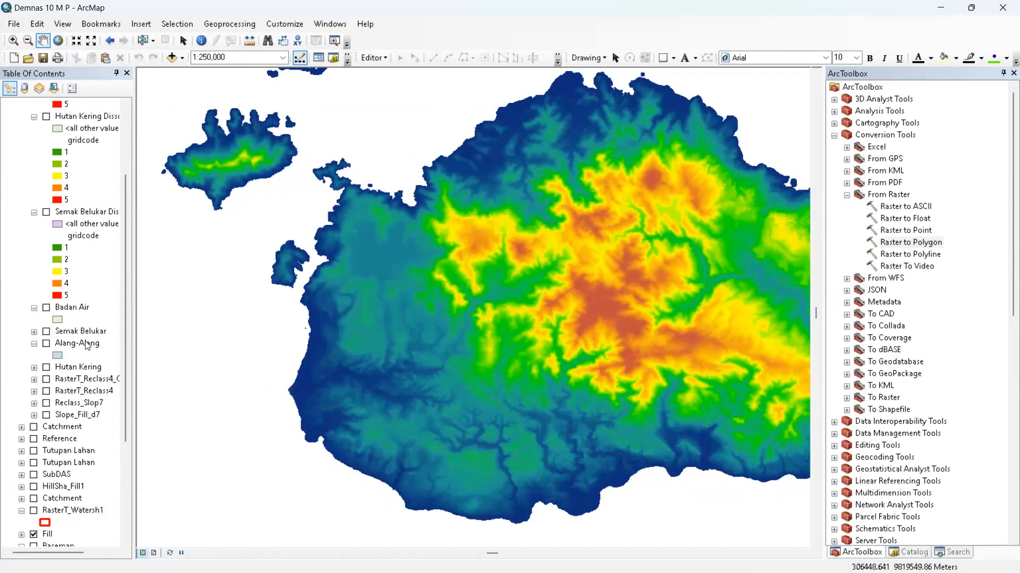
left_click(834, 136)
Consult the Slope workflow slide in the presentation for the tool sequence and return to ArcMap.
key("super")
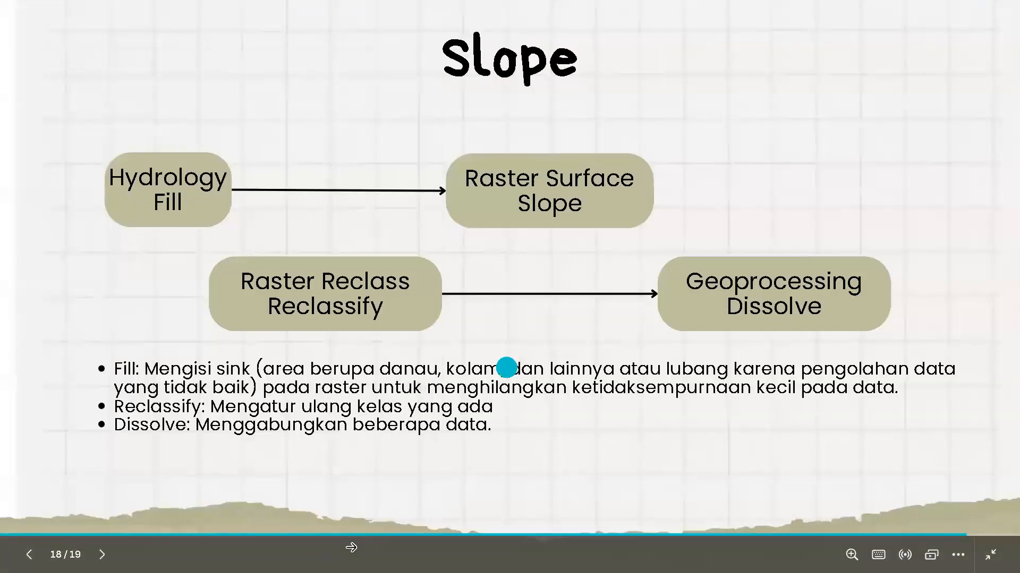
key("super")
key("Escape")
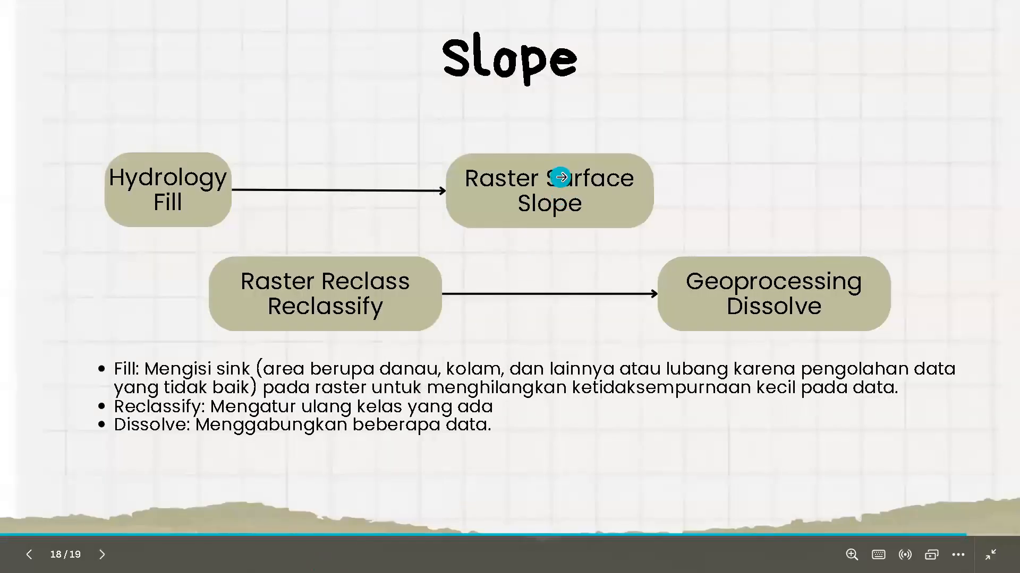
key("super")
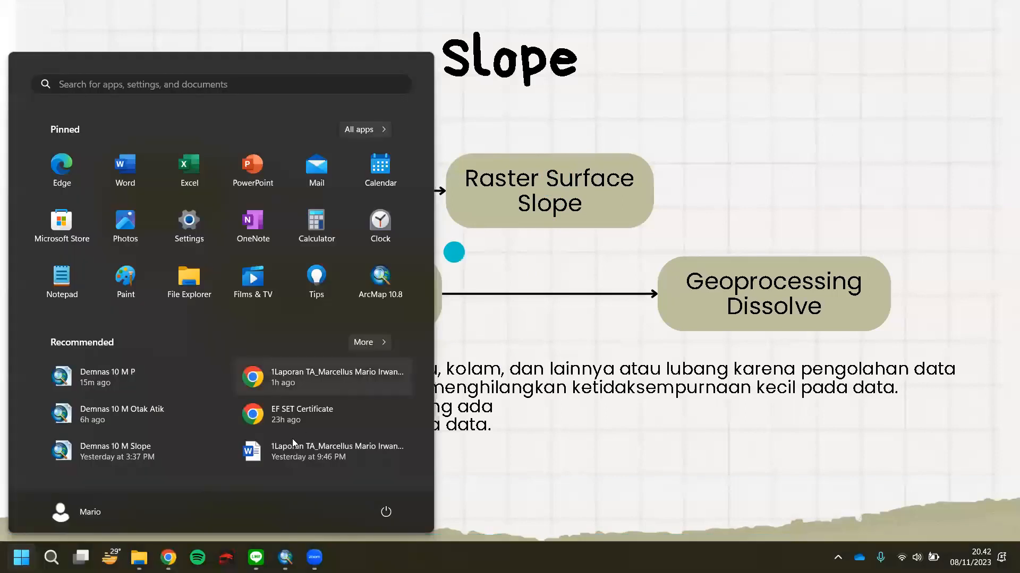
key("Escape")
key("super")
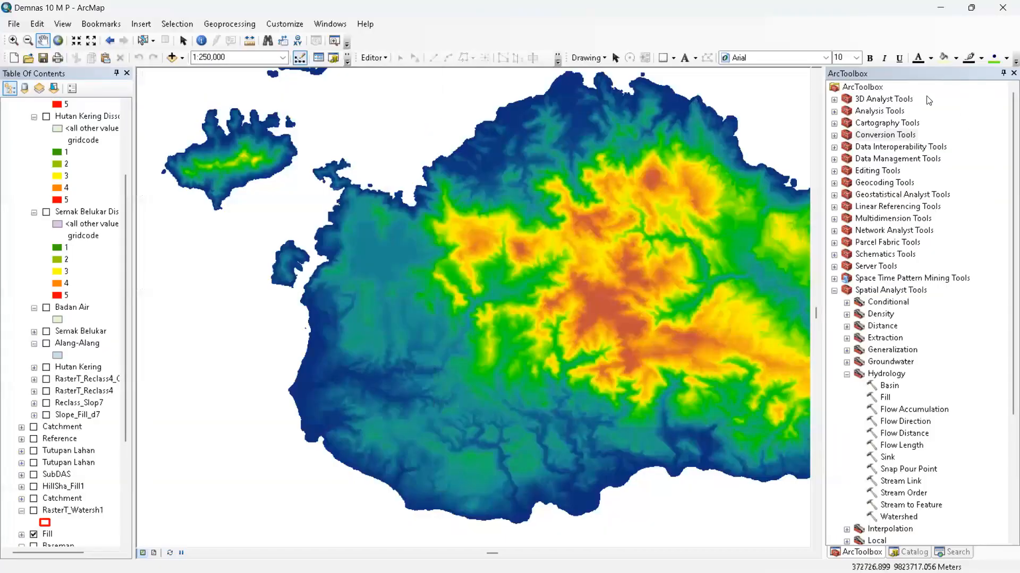
Open the 3D Analyst Slope tool, choose Fill\Fill_demnas_1 as the input raster, and close the dialog without running it.
double_click(885, 99)
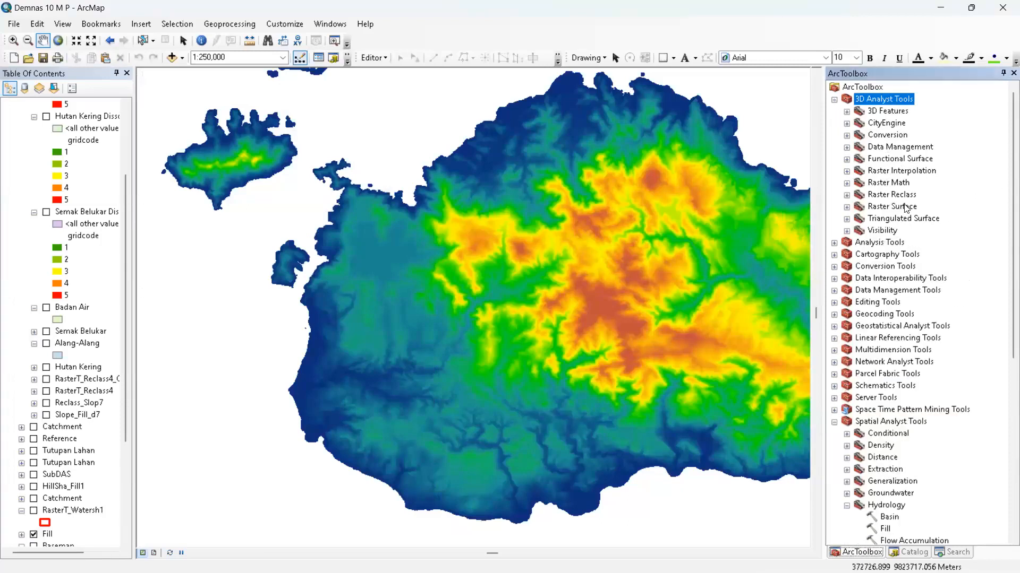
double_click(892, 206)
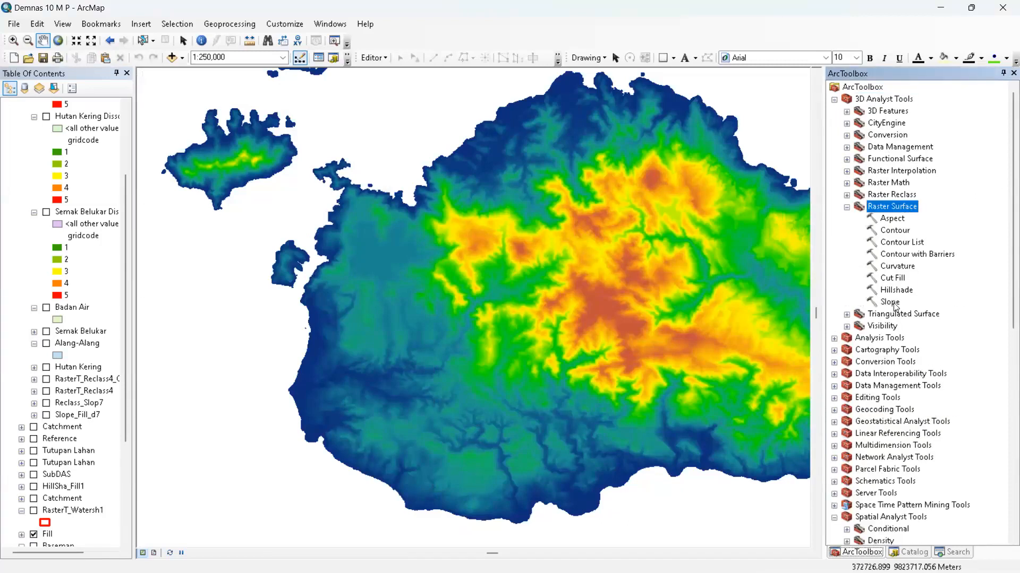
double_click(890, 302)
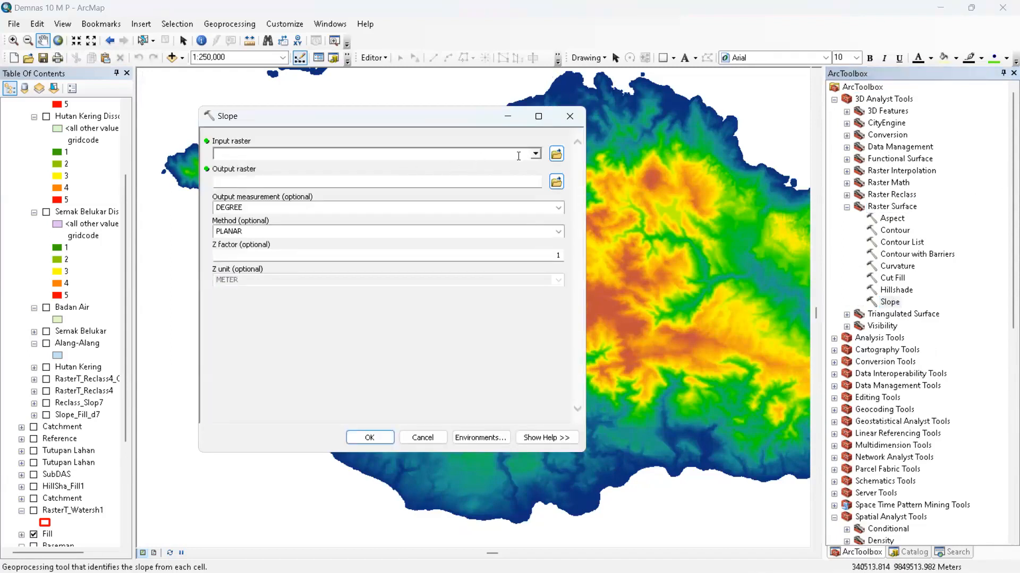
left_click(536, 154)
scroll(265, 255, "down", 2)
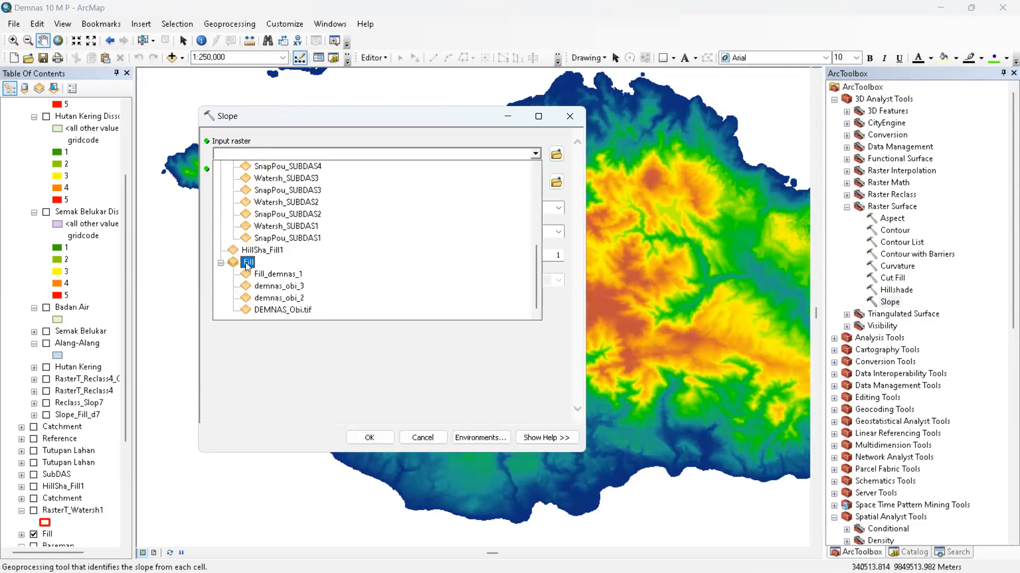
left_click(267, 274)
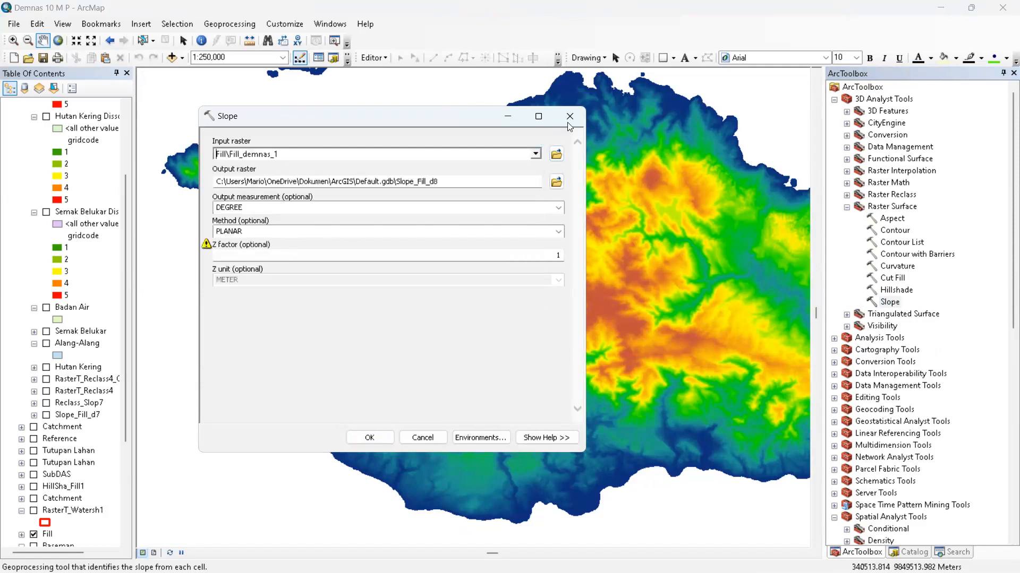
key("Return")
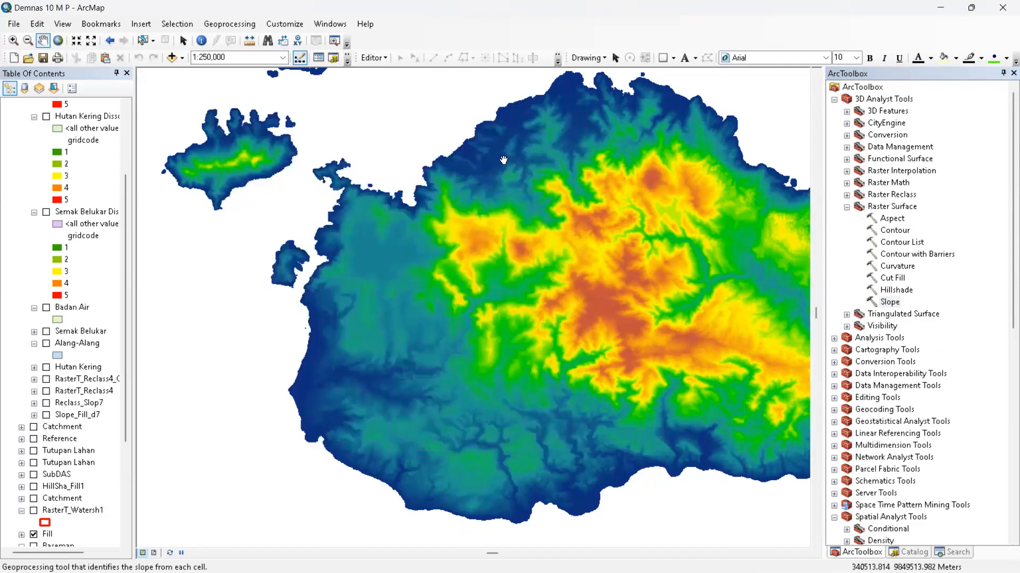
Display the Slope_Fill_d7 layer and examine the class ranges in its classified symbology.
left_click(46, 415)
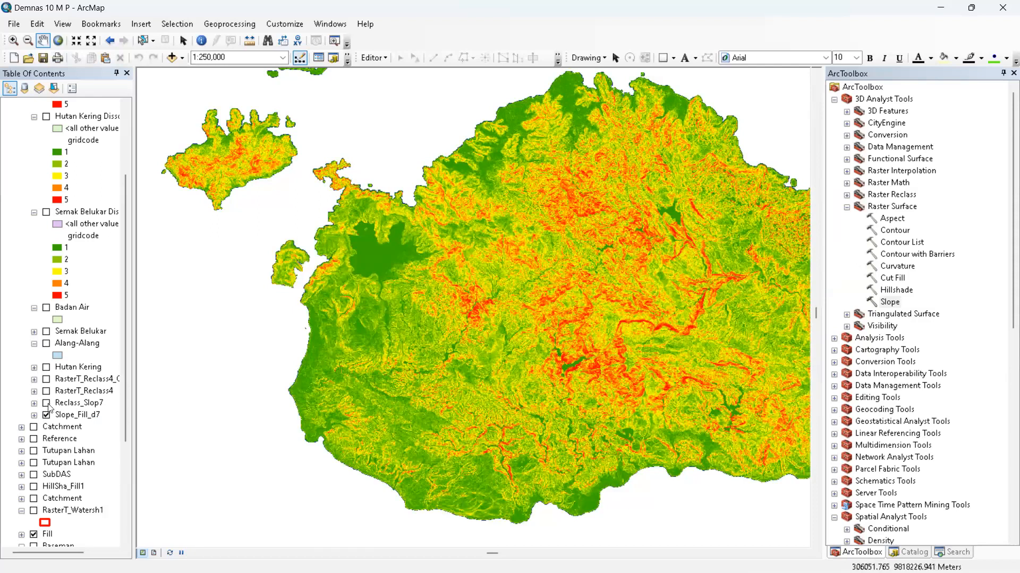
right_click(62, 417)
left_click(159, 407)
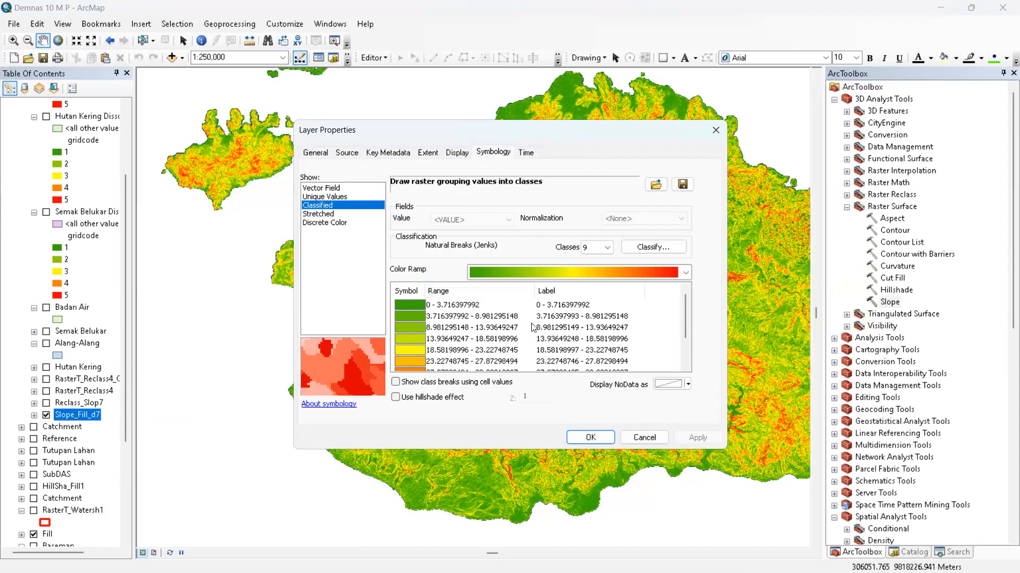
scroll(553, 326, "down", 1)
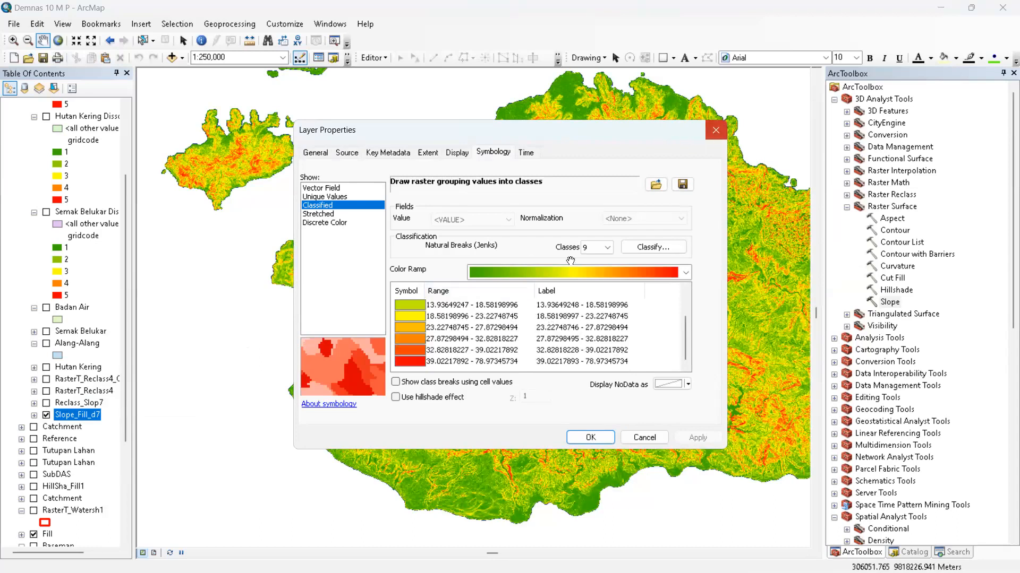
left_click(716, 131)
Check the reclassification stage on the Slope workflow slide and go back to ArcMap.
key("super")
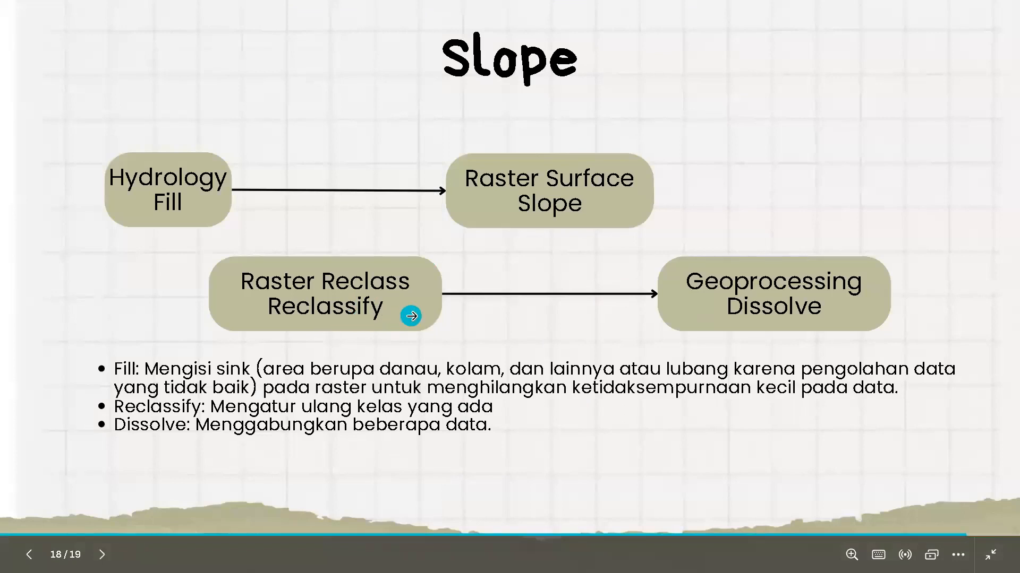
key("super")
key("super")
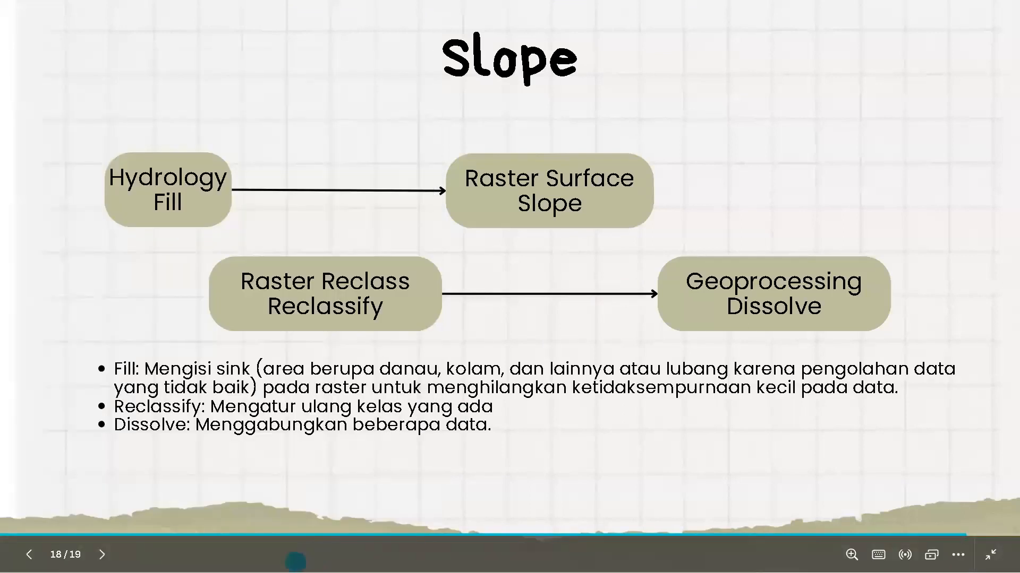
key("super")
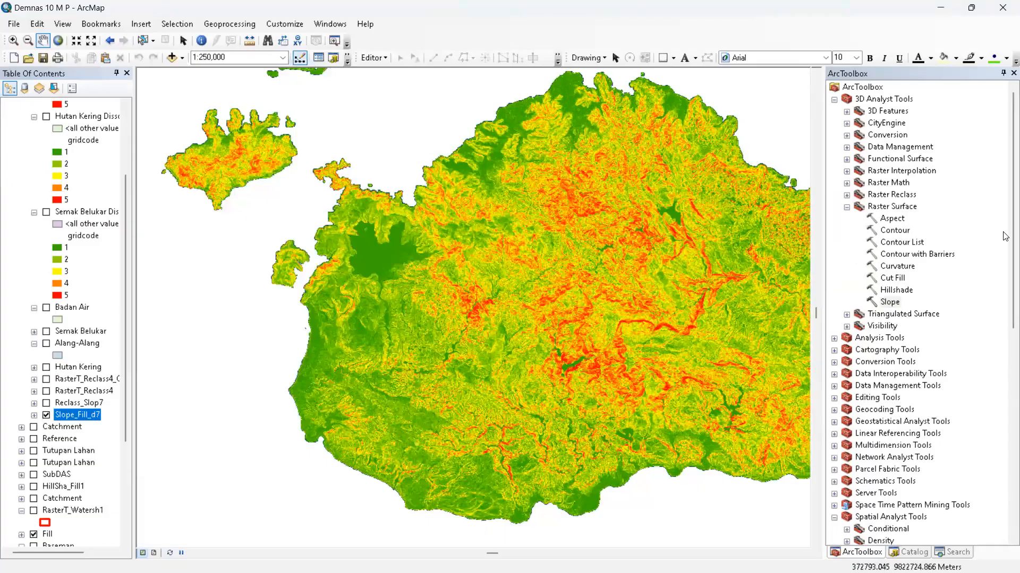
Open the Reclassify tool, set Slope_Fill_d7 as the input raster, and open its classification settings.
double_click(903, 195)
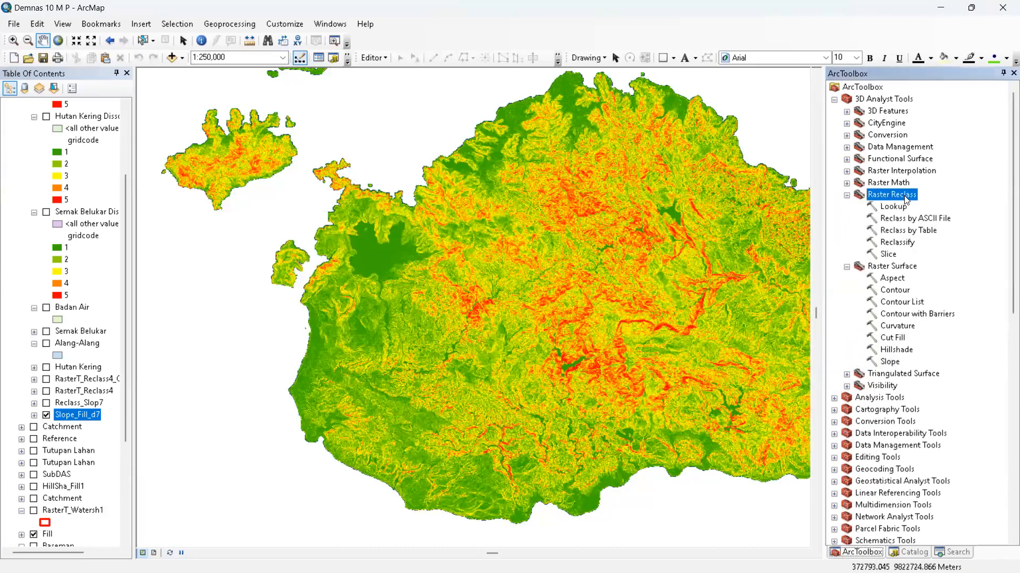
double_click(904, 244)
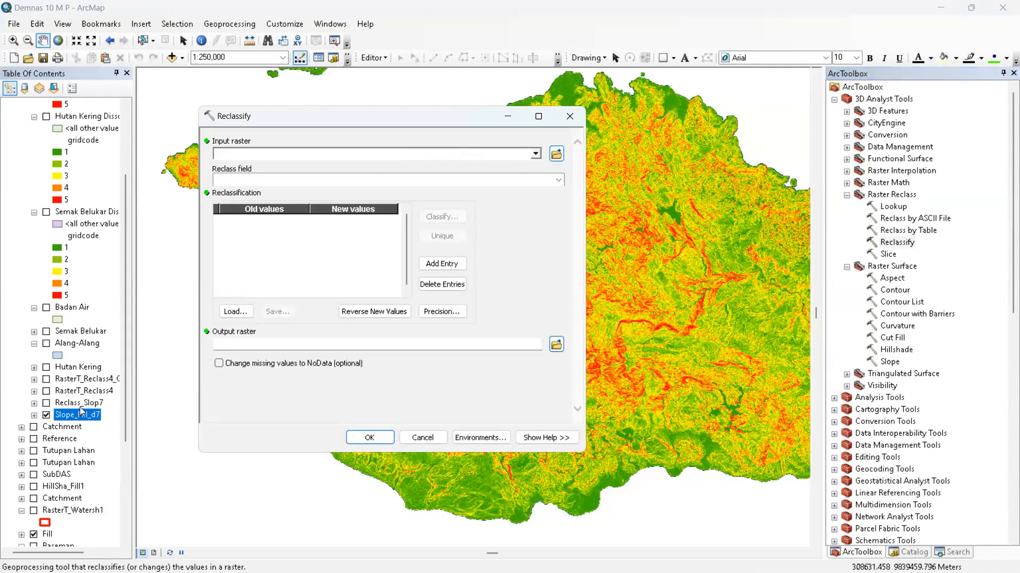
left_click_drag(82, 418, 353, 150)
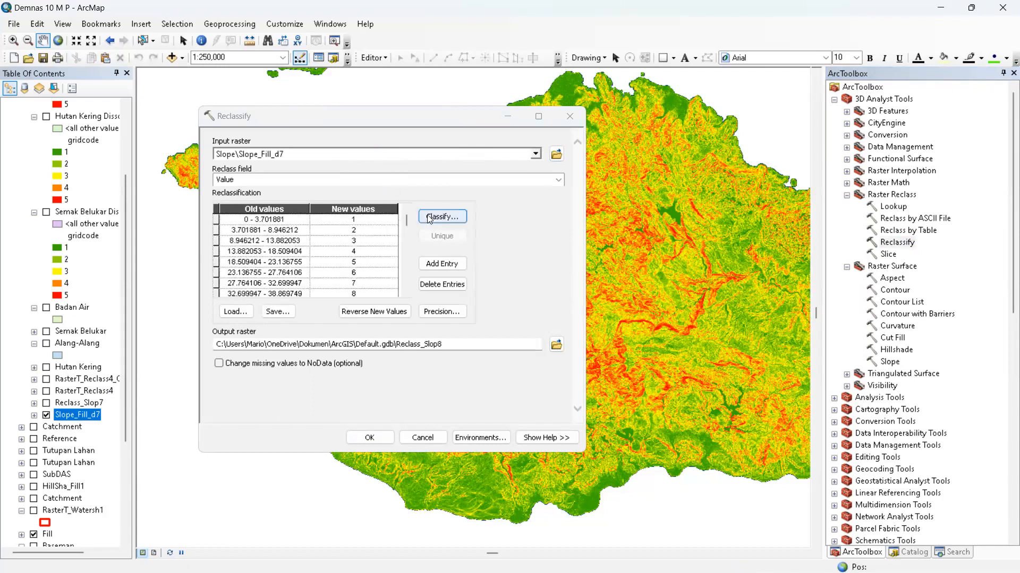
left_click(428, 221)
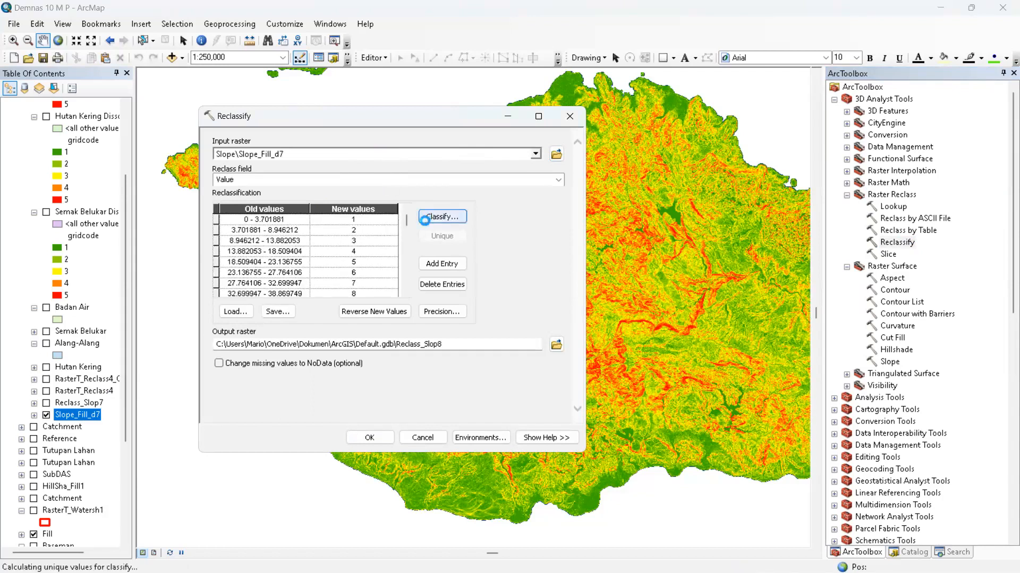
left_click(282, 173)
Examine the slope classes and percentage ranges in Tabel IV. 1 of the report PDF in Chrome, and return to ArcMap's classification settings.
key("super")
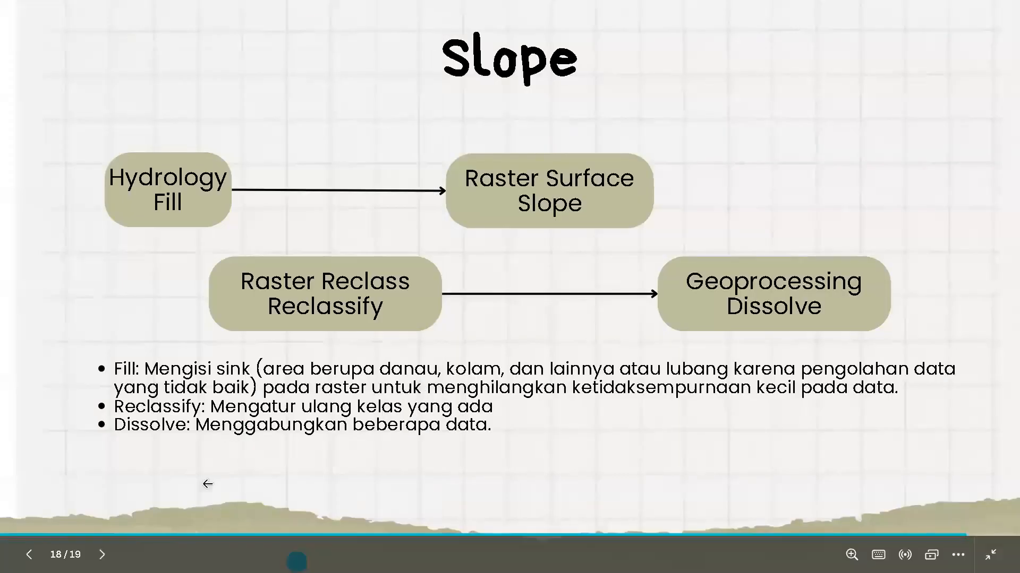
key("super")
key("Escape")
key("Escape")
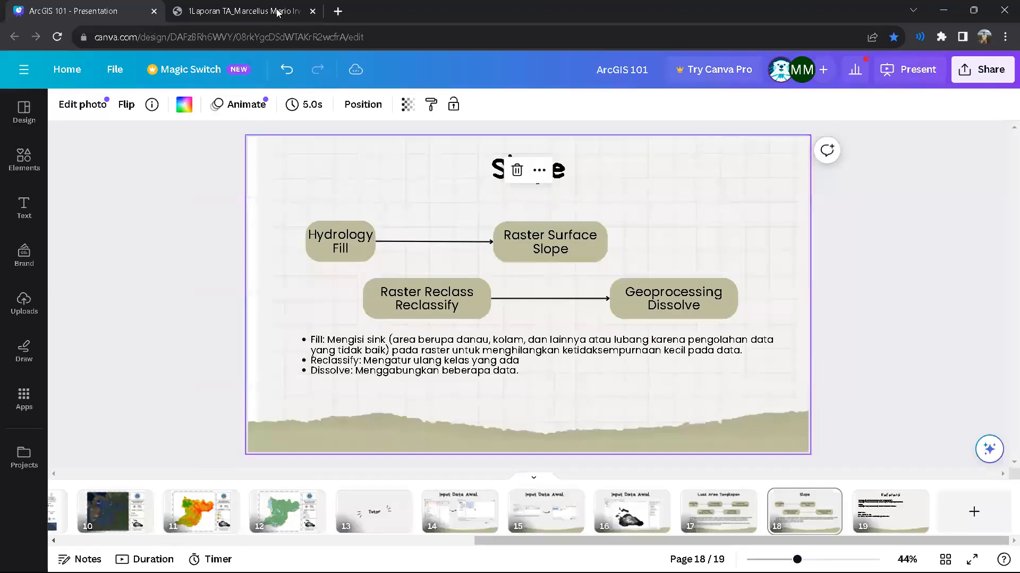
left_click(257, 7)
left_click_drag(434, 296, 587, 363)
left_click(459, 349)
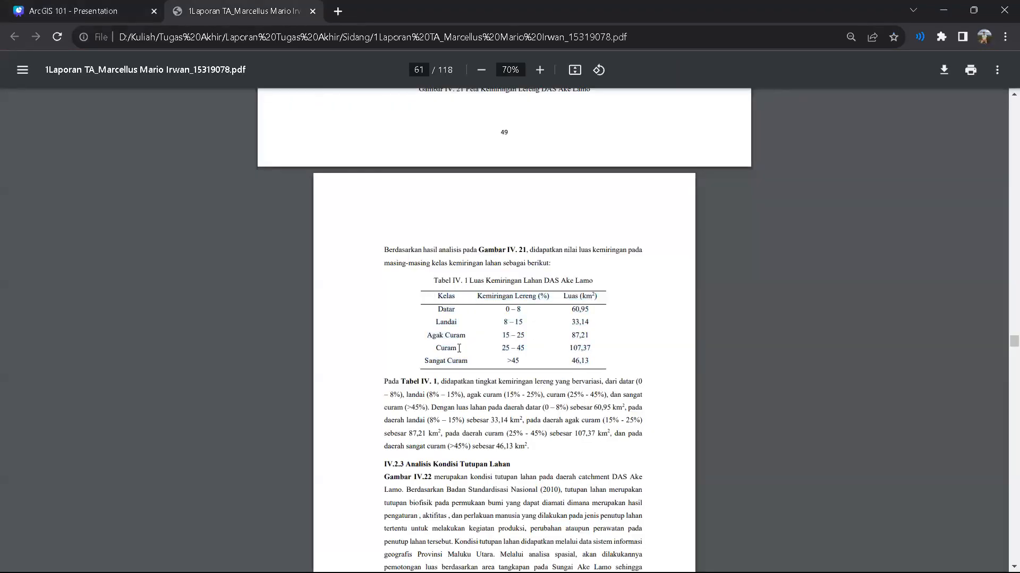
left_click_drag(507, 362, 517, 349)
key("super")
key("super")
key("super")
mouse_move(286, 557)
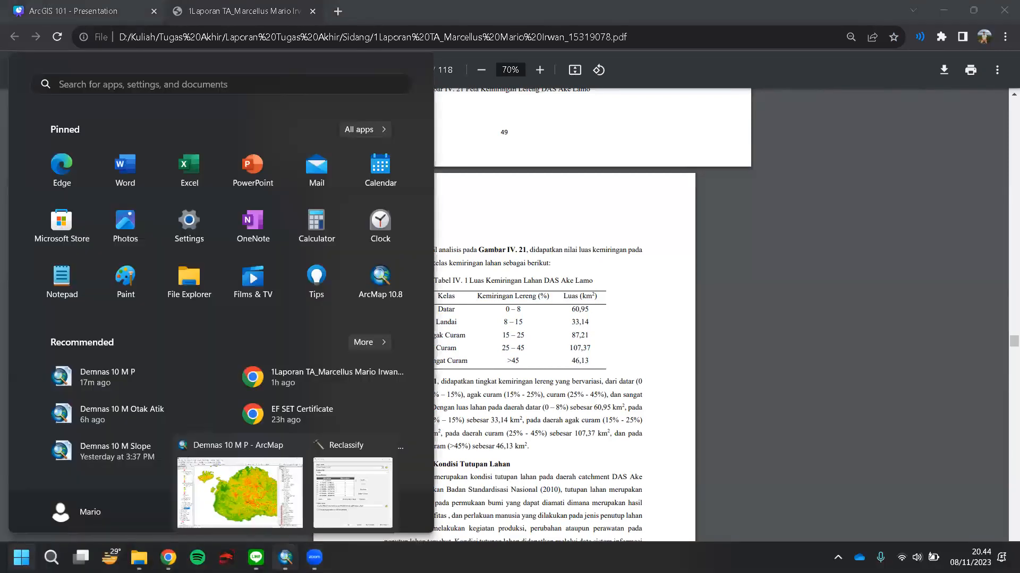
left_click(327, 493)
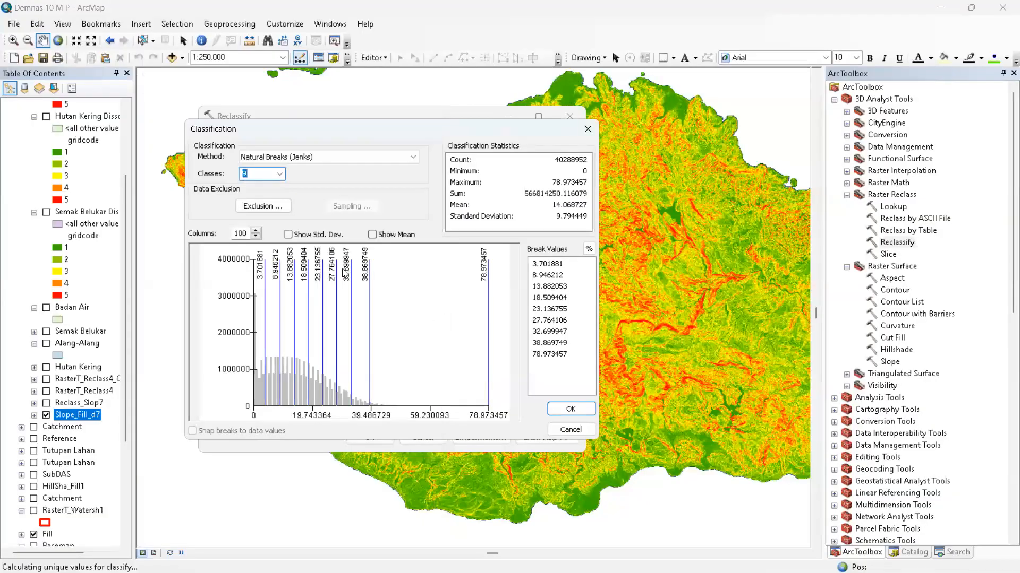
Set the classification to 5 classes and move the first break value to about 8.01.
left_click(279, 174)
left_click(260, 203)
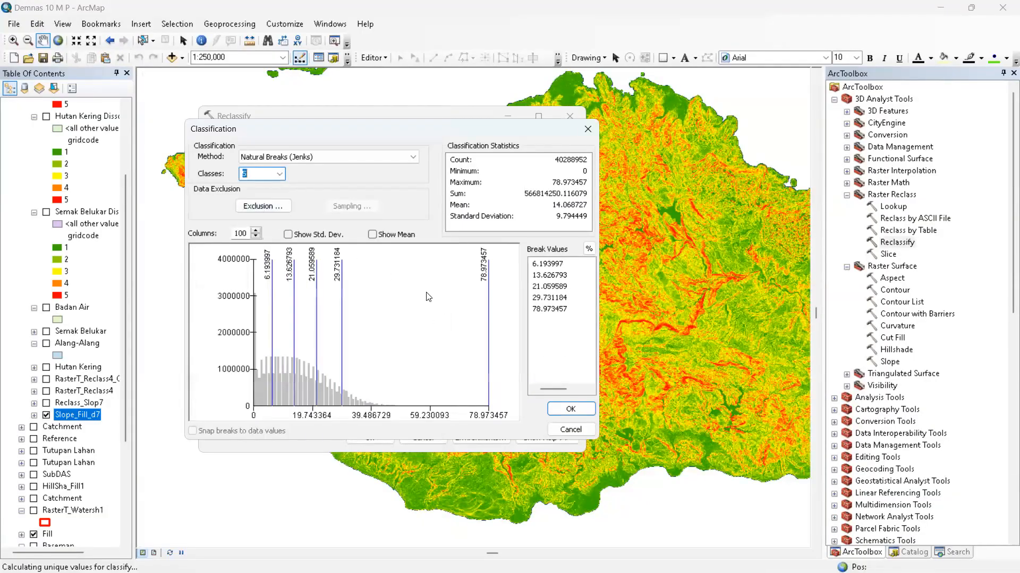
left_click(272, 287)
left_click_drag(272, 287, 277, 286)
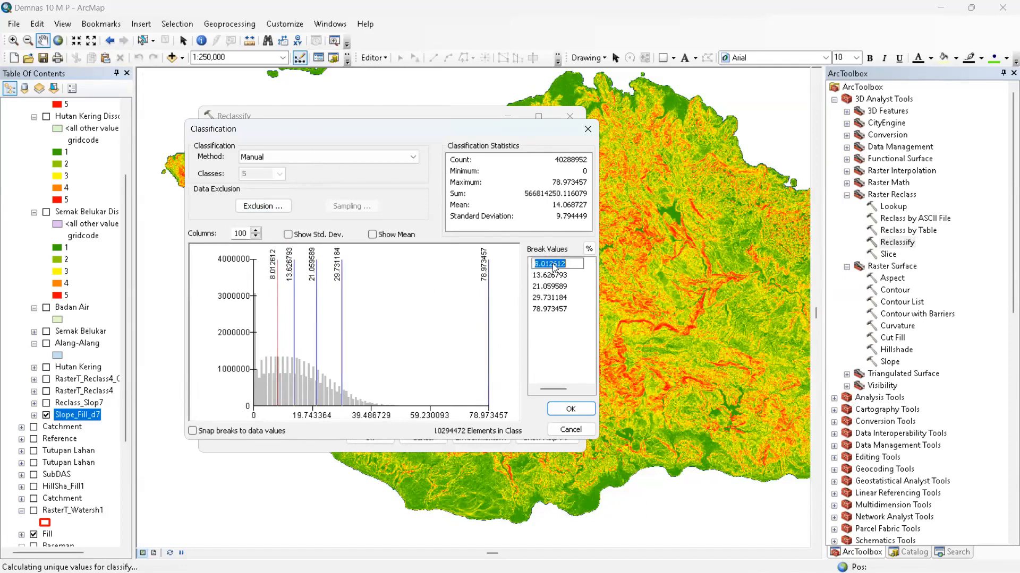
Set the first break value to 5, and close the Classification and Reclassify dialogs without applying them.
type("5")
key("Return")
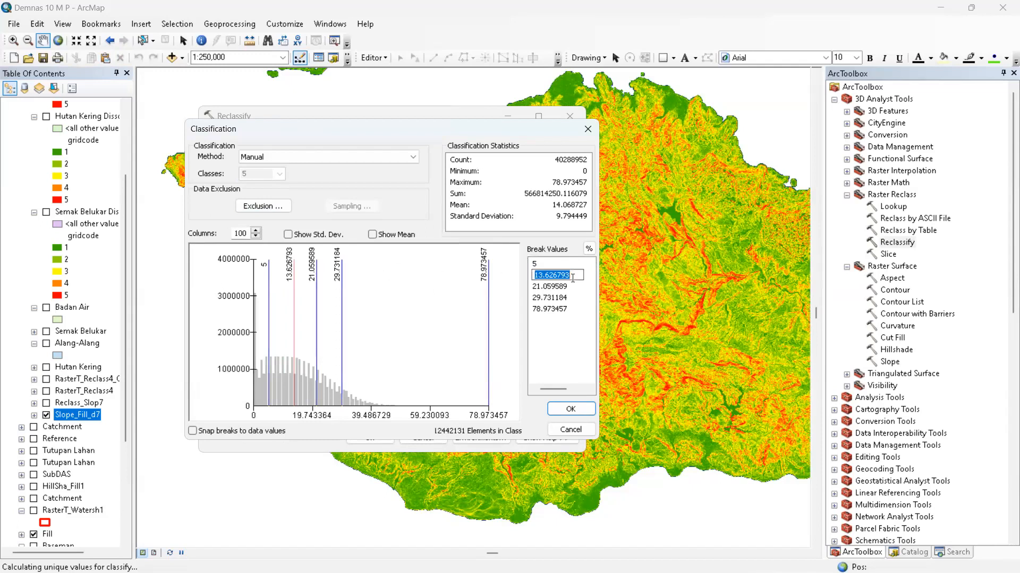
left_click(559, 311)
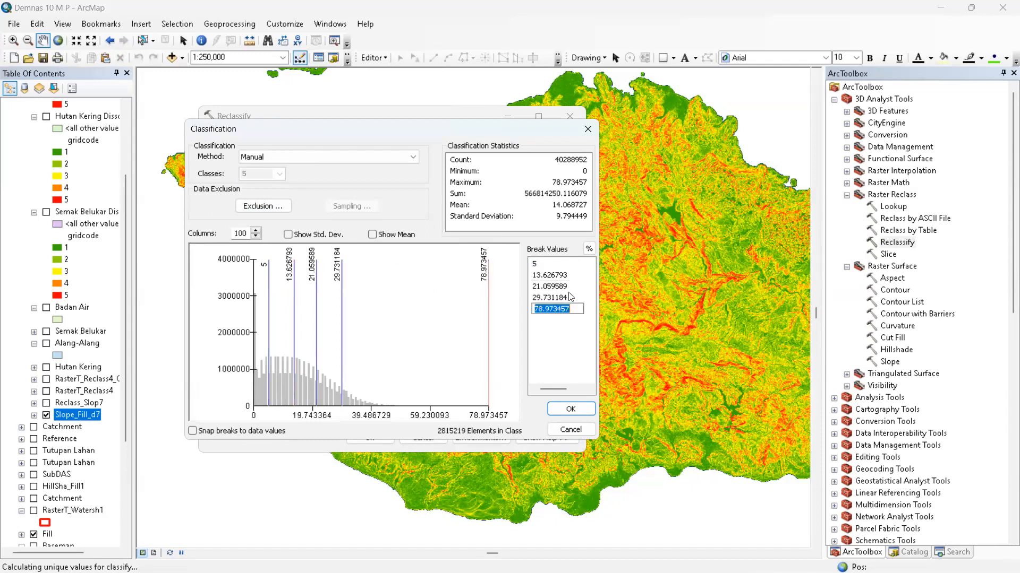
left_click(584, 131)
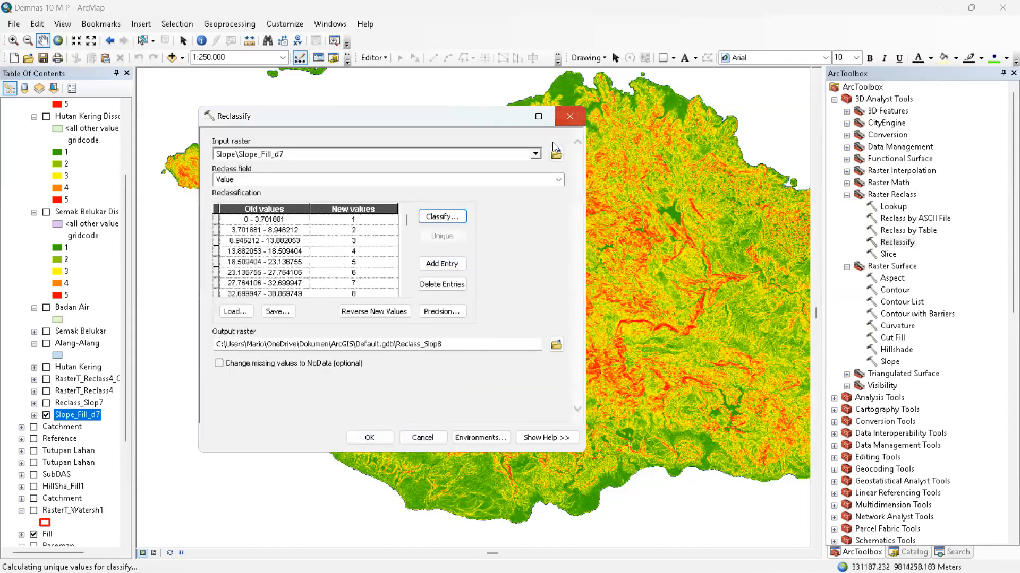
left_click(570, 116)
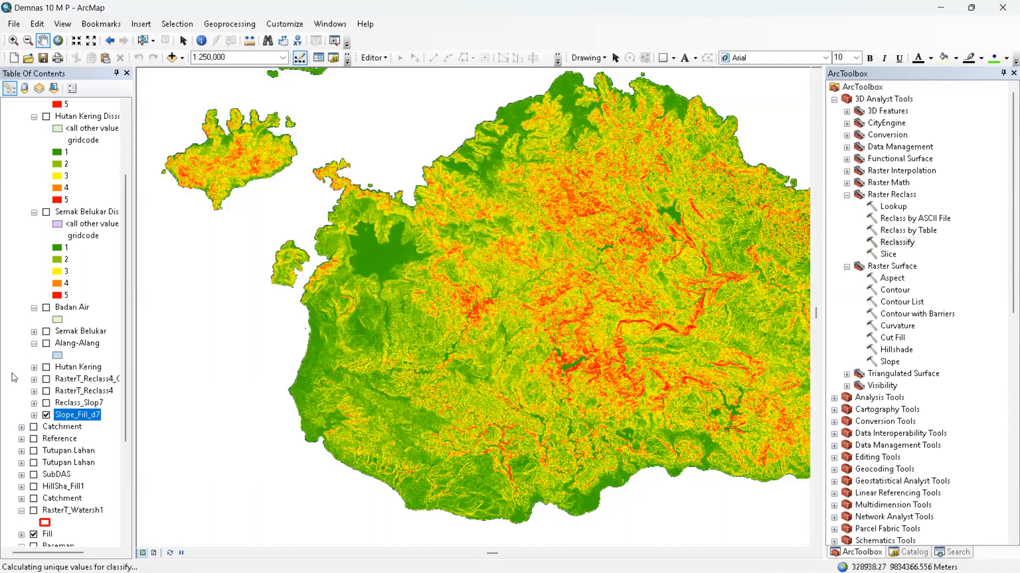
Display the Reclass_Slop7 layer in place of Slope_Fill_d7, and switch to the report PDF in Chrome.
left_click(47, 404)
left_click(46, 416)
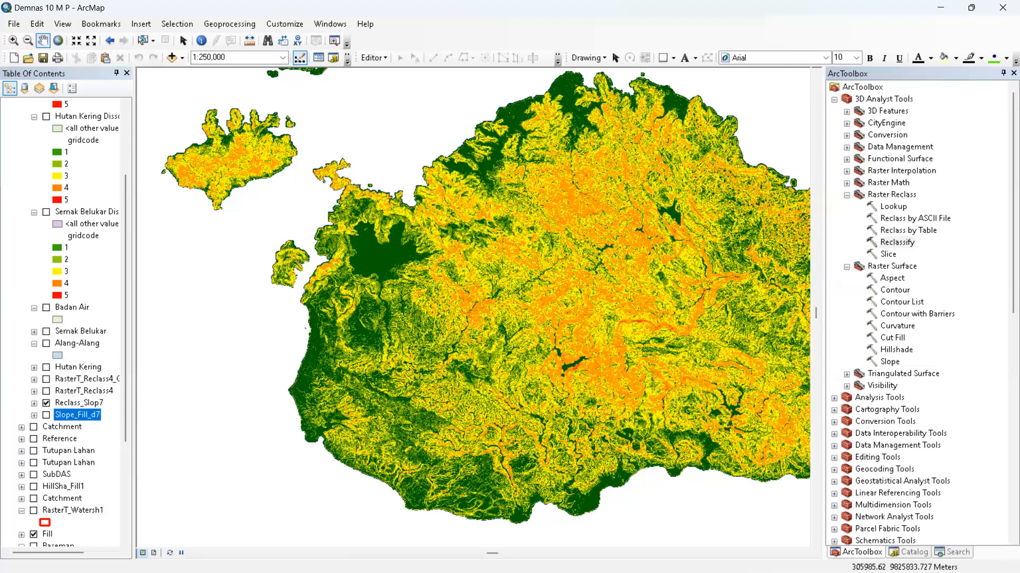
left_click(169, 557)
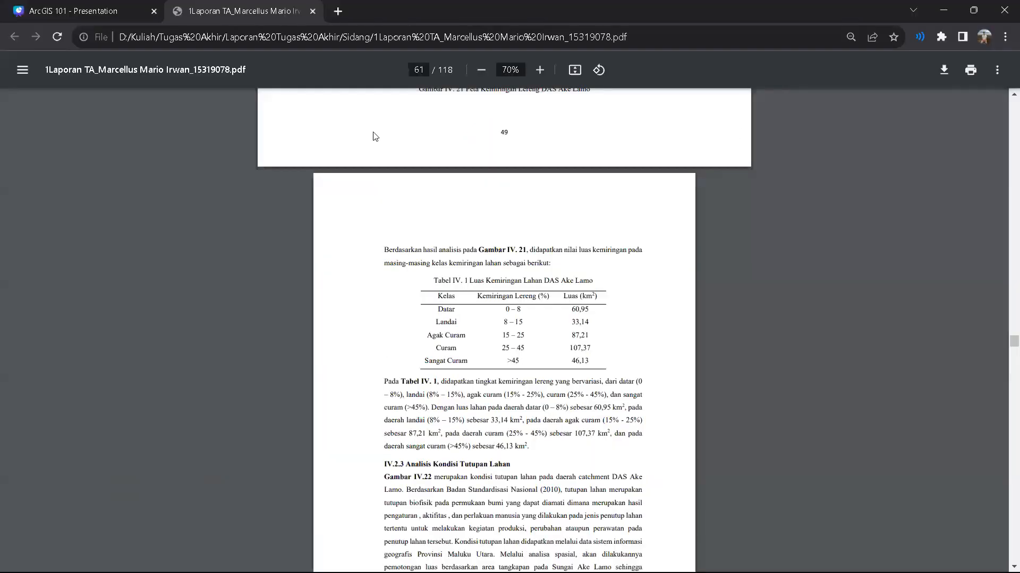
Review the Slope workflow slide in the Canva presentation, and return to ArcMap.
left_click(112, 5)
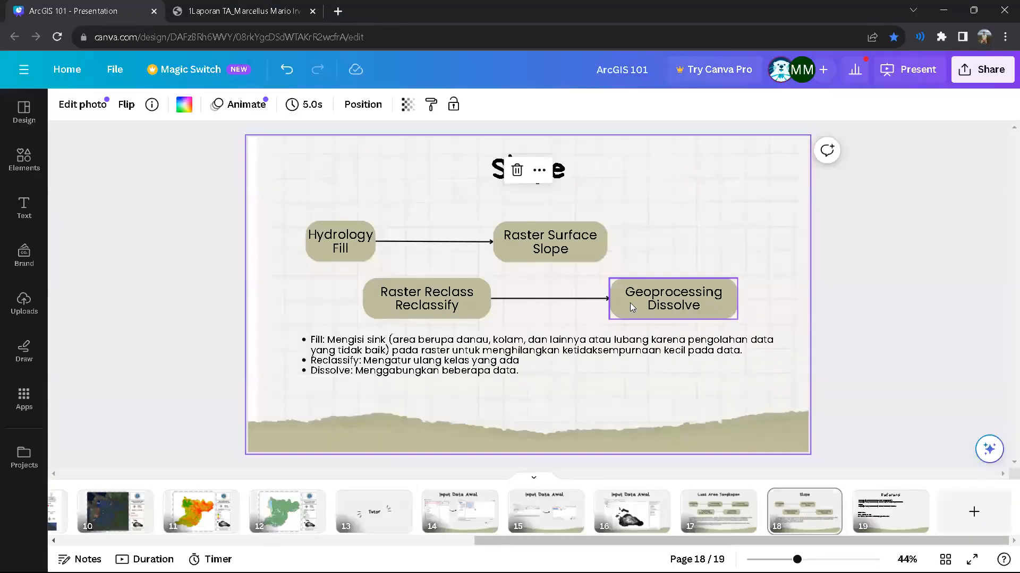
key("super")
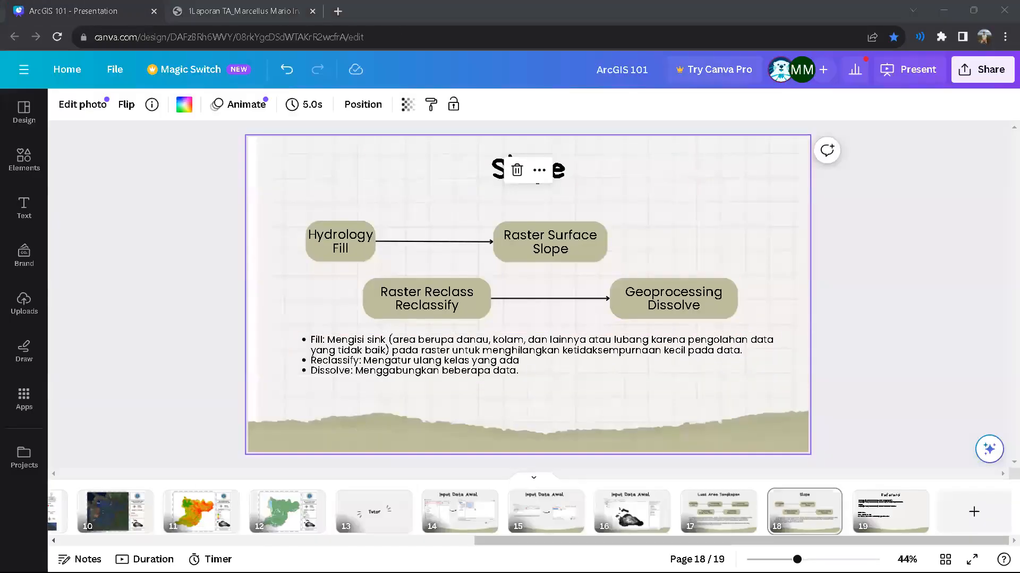
left_click(314, 558)
key("super")
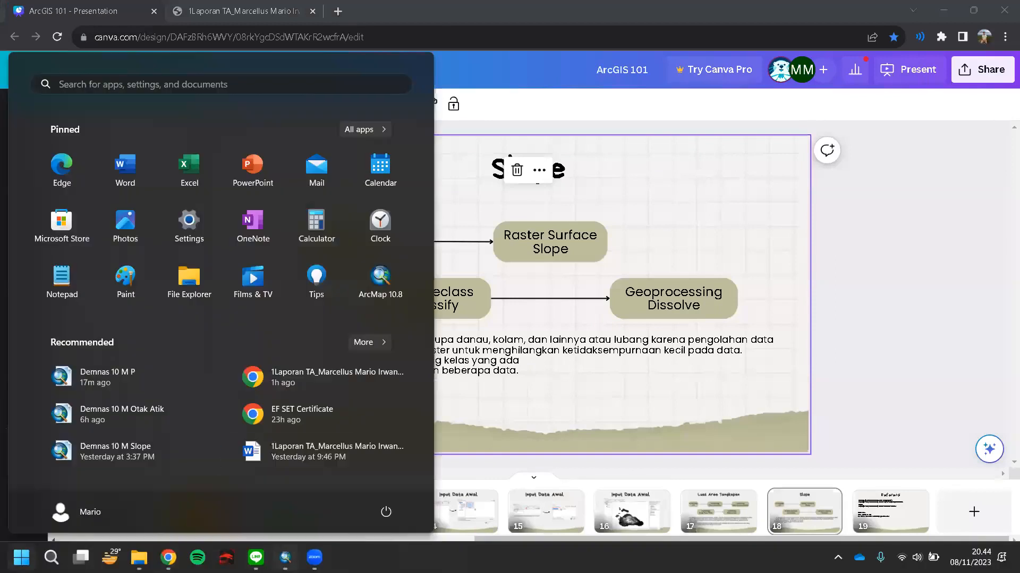
left_click(285, 558)
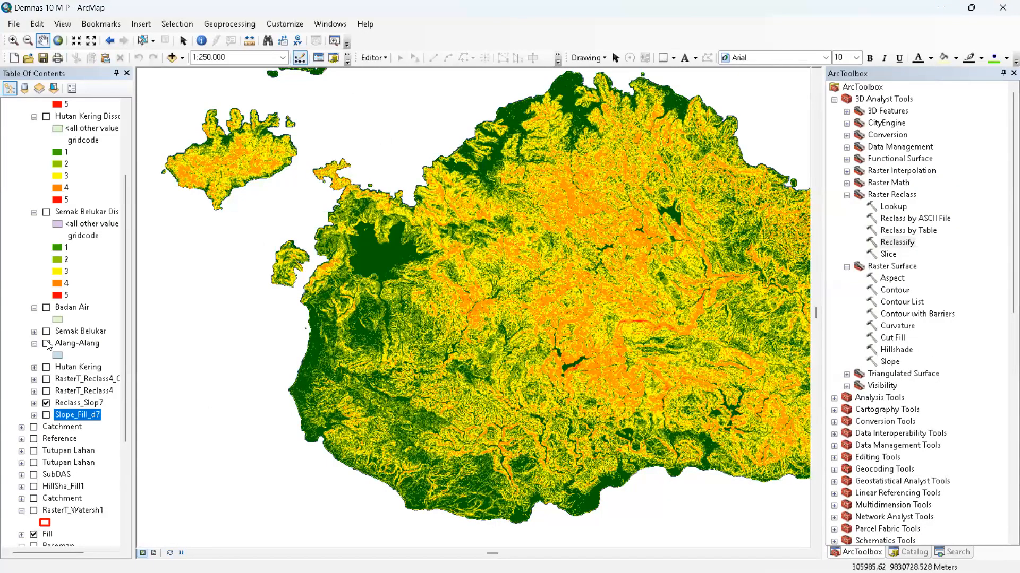
View the attribute table of the Reclass_Slop7 layer and close it.
right_click(70, 403)
left_click(122, 234)
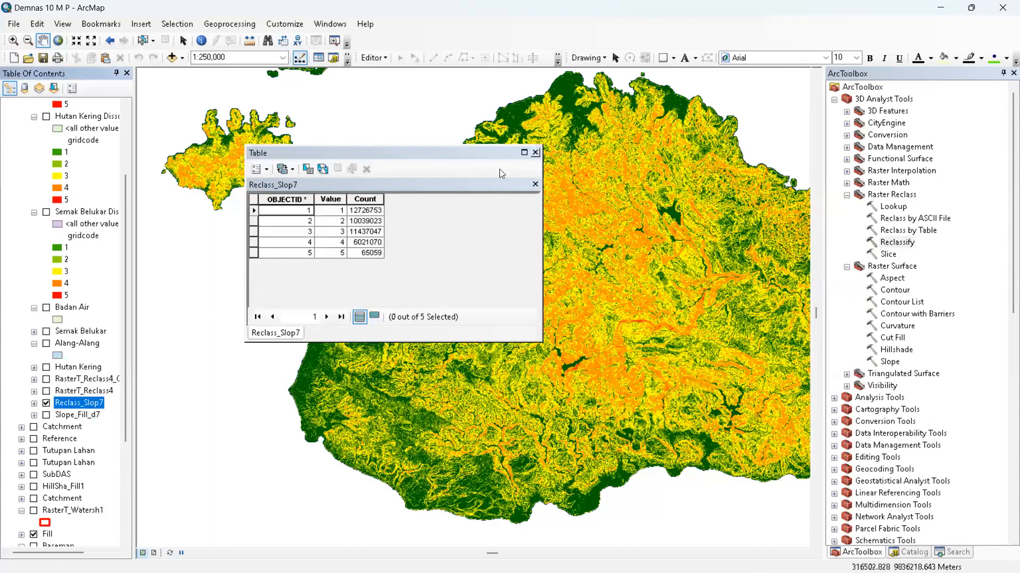
left_click(535, 152)
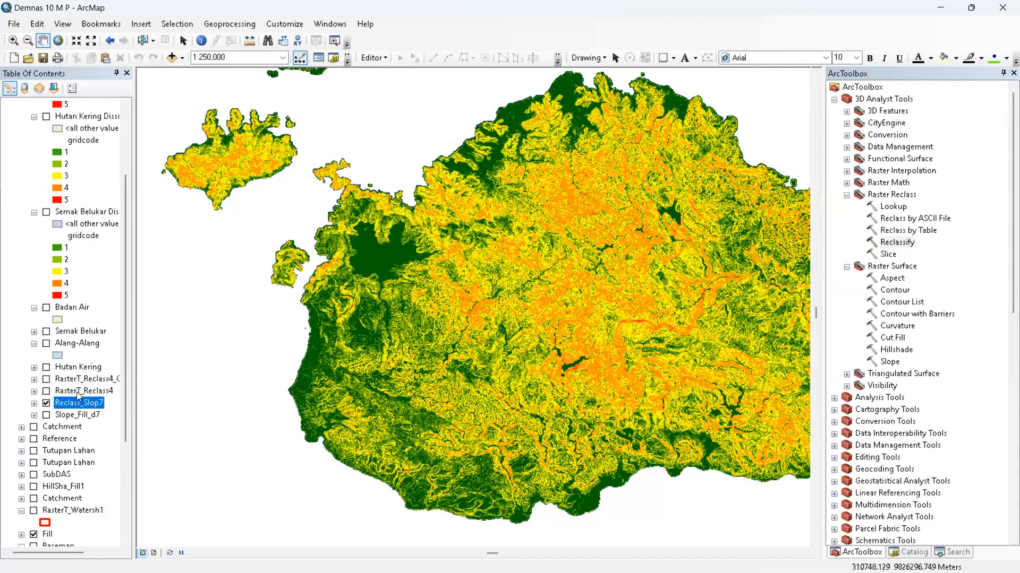
left_click(246, 24)
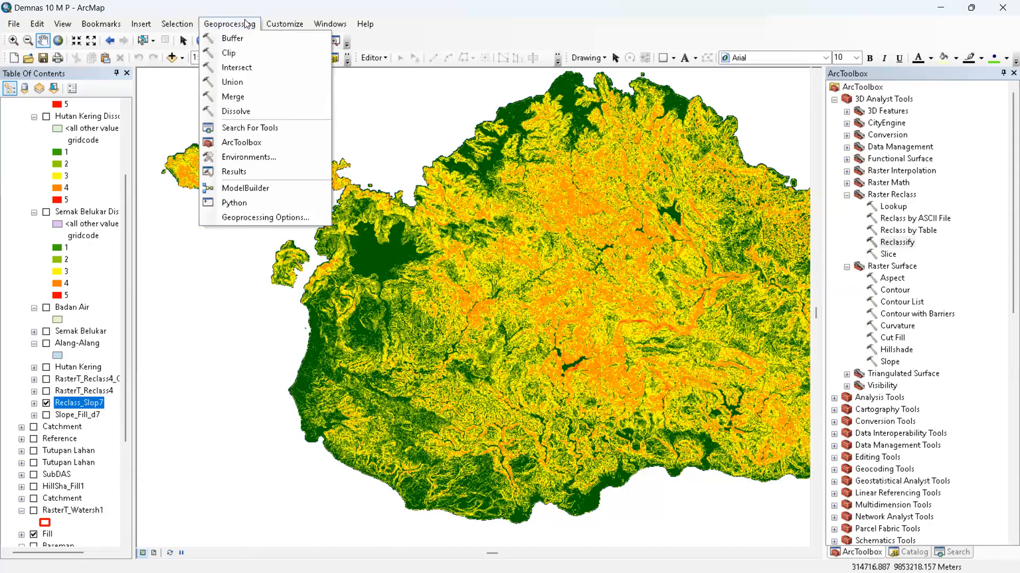
left_click(782, 323)
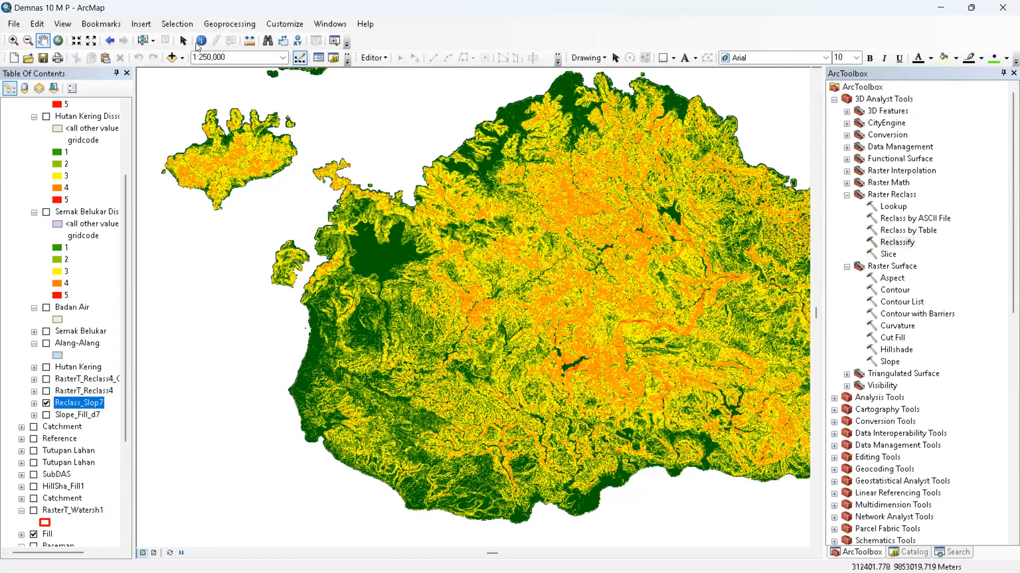
left_click(212, 22)
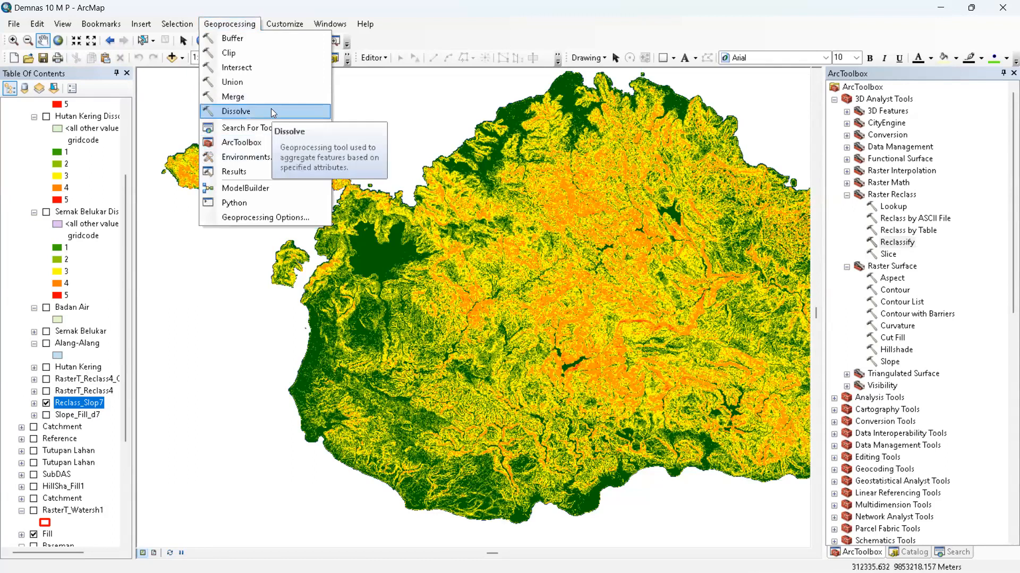
left_click(273, 111)
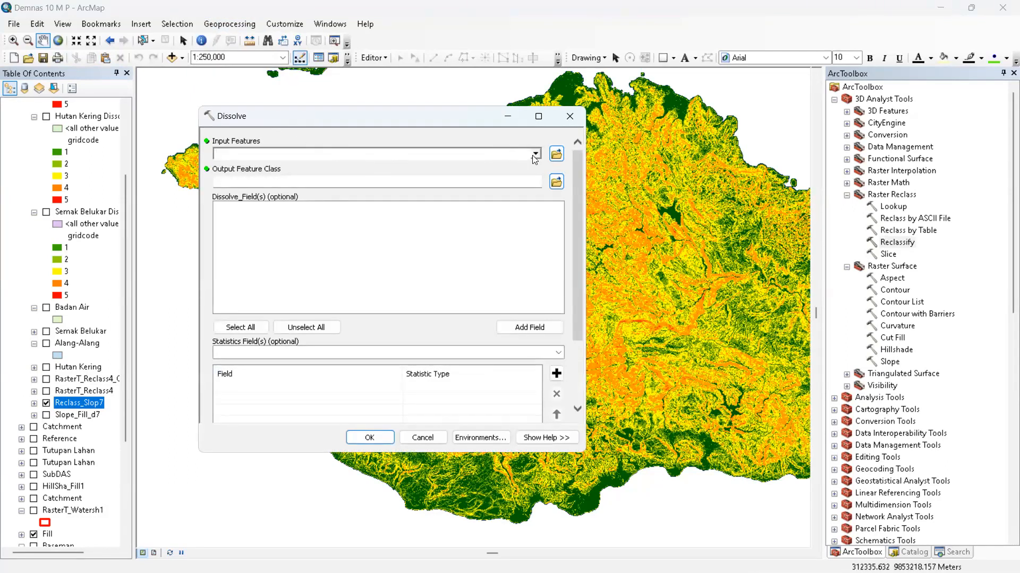
left_click(567, 123)
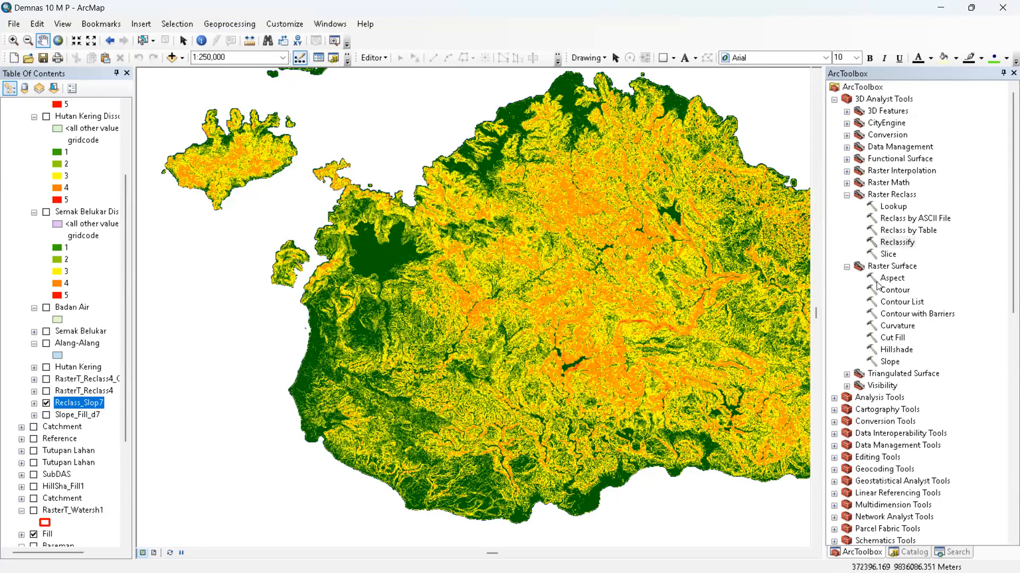
Check the properties of the Reclass_Slop7 layer, and review the Value and Count fields in its attribute table.
scroll(881, 272, "down", 1)
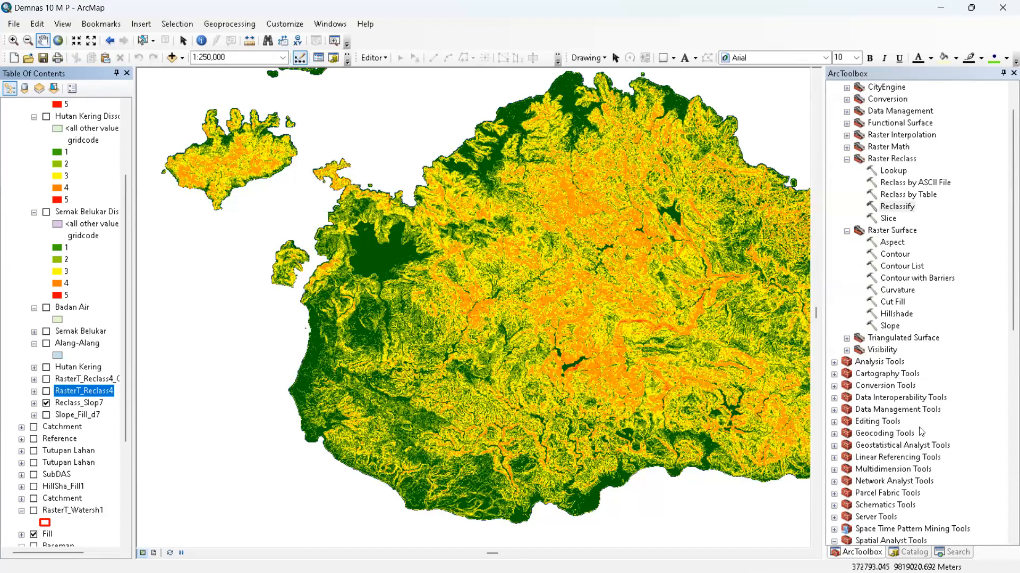
scroll(922, 432, "down", 2)
right_click(99, 405)
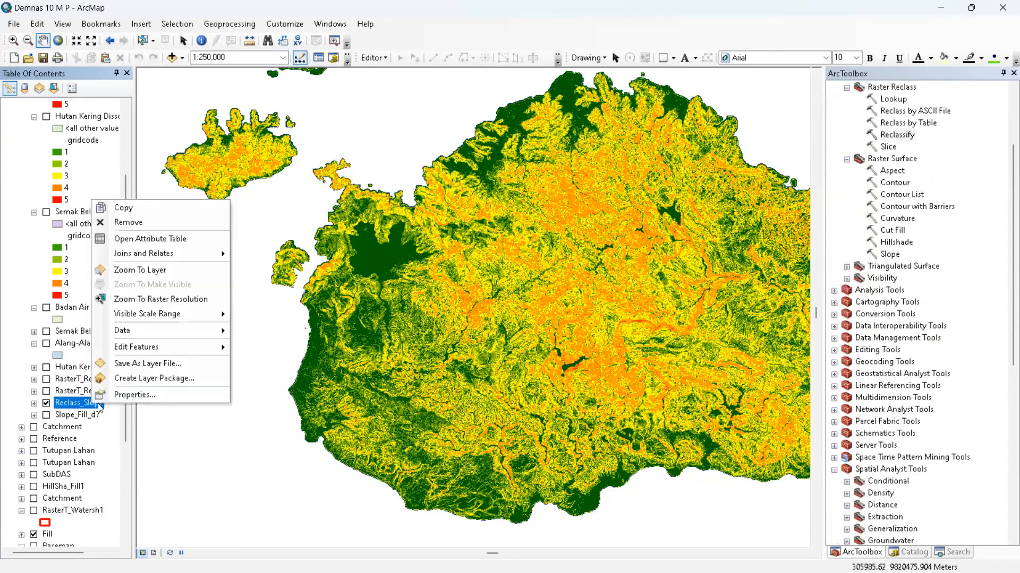
left_click(181, 394)
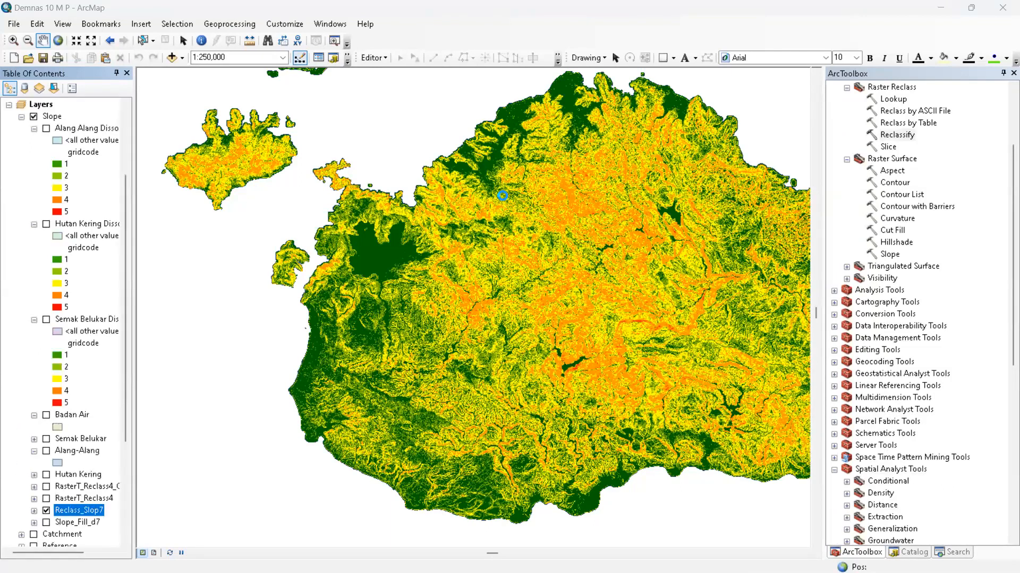
left_click(721, 117)
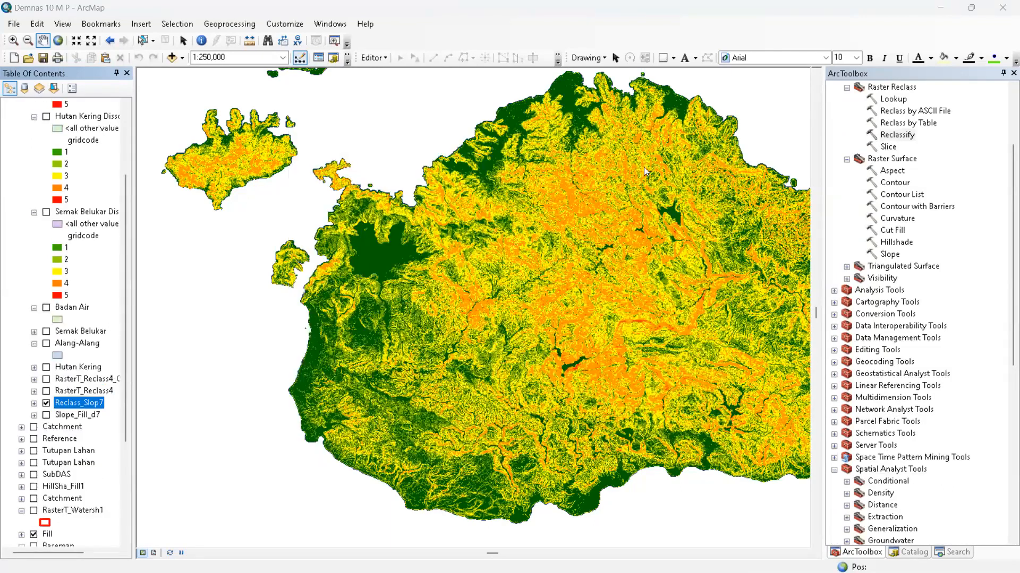
right_click(96, 403)
left_click(166, 236)
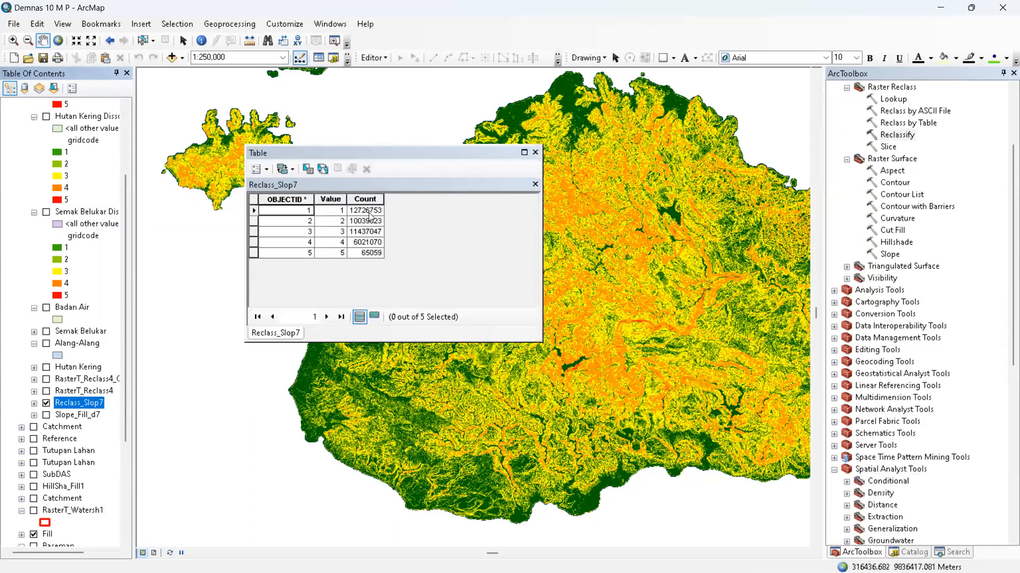
left_click(535, 152)
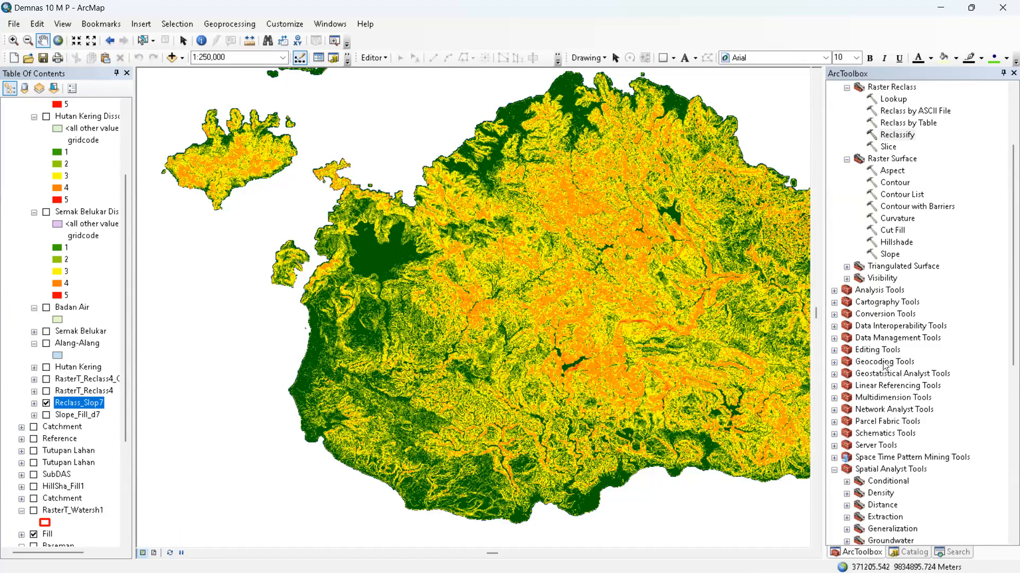
double_click(890, 315)
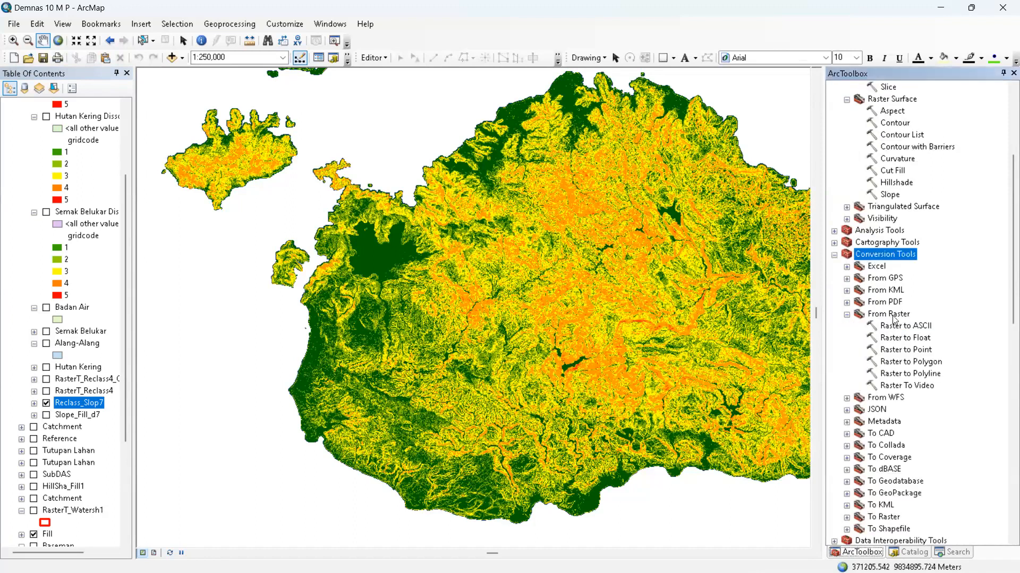
double_click(912, 362)
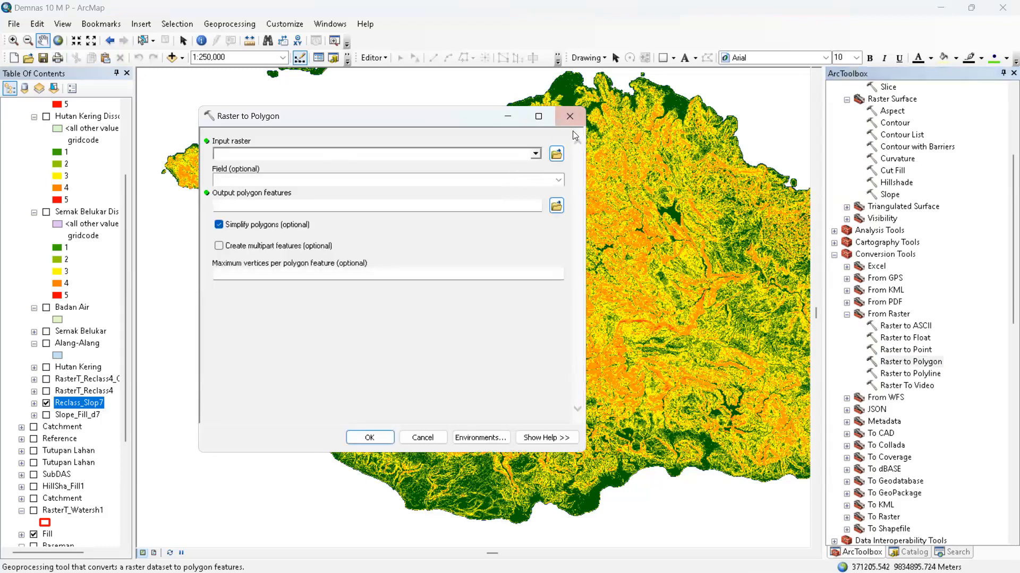
left_click(570, 117)
Display the RasterT_Reclass4 polygon layer in place of Reclass_Slop7, and open its attribute table.
left_click(47, 391)
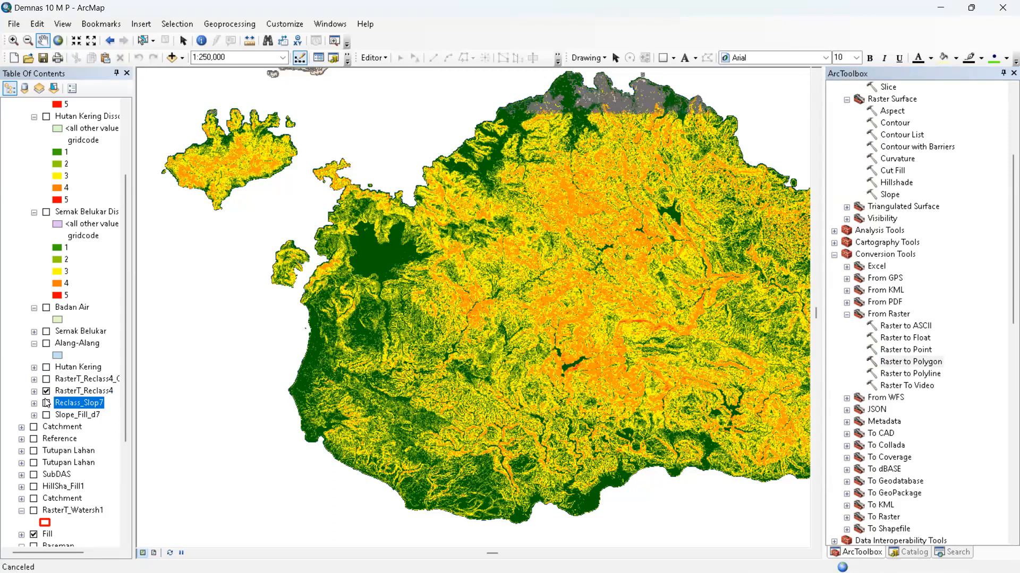
left_click(47, 403)
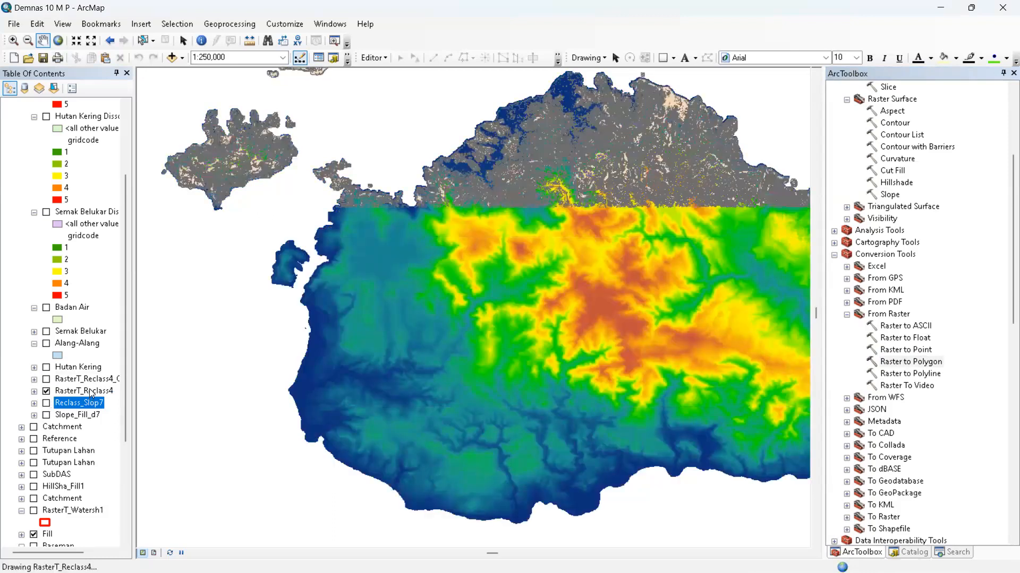
right_click(103, 390)
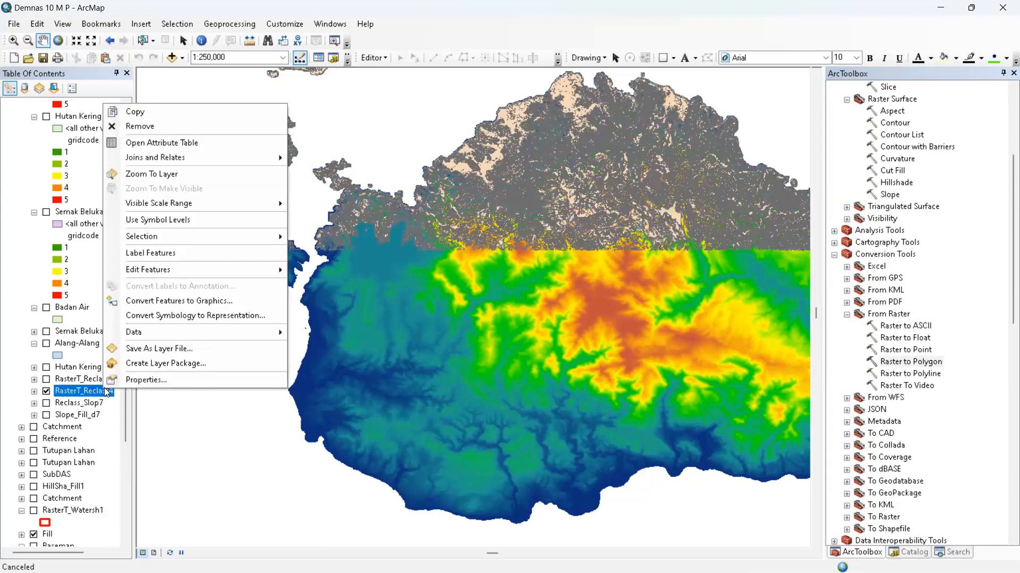
left_click(200, 142)
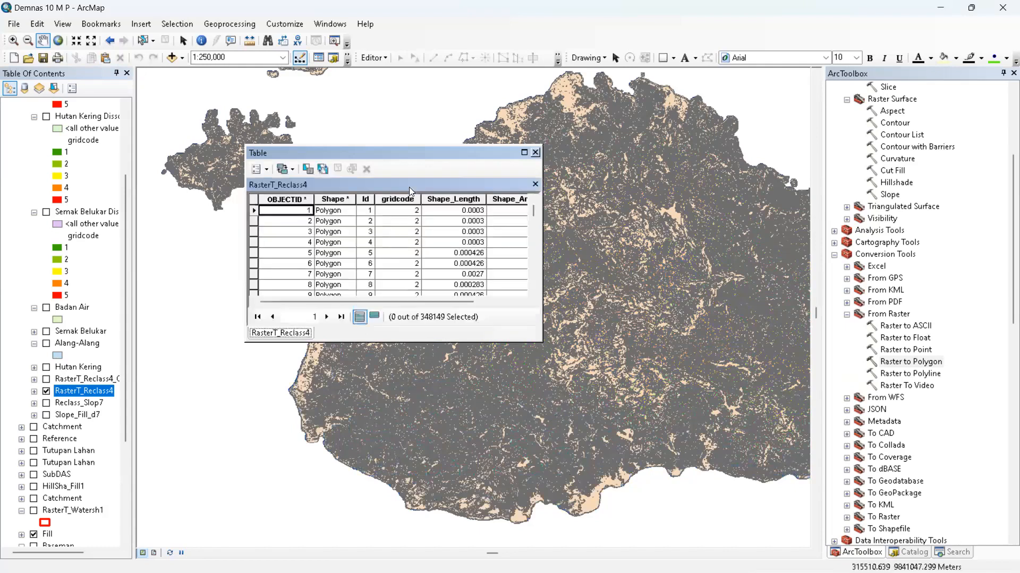
Examine the polygon records and gridcode values in the RasterT_Reclass4 attribute table, and close the table.
scroll(430, 228, "down", 10)
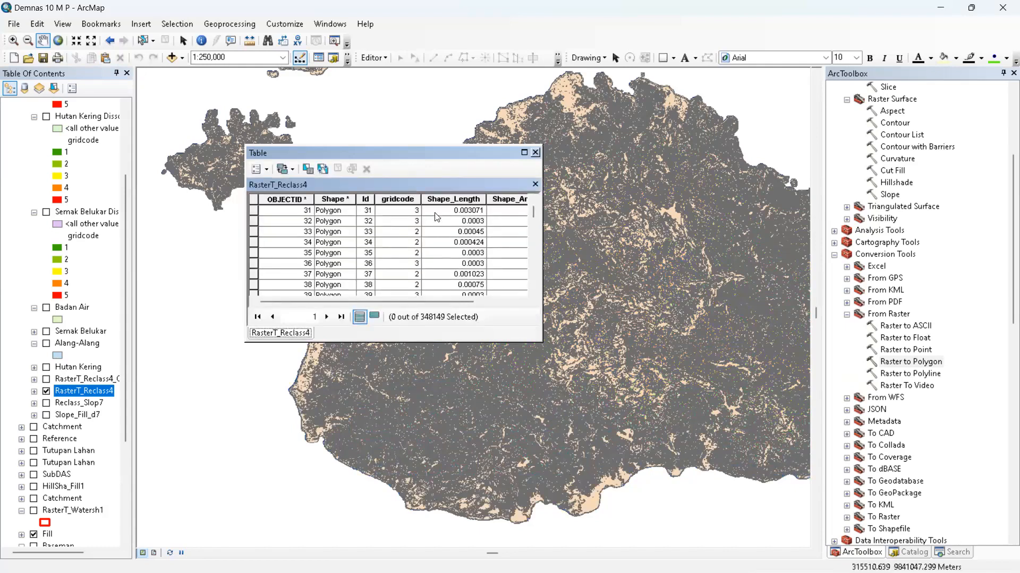
scroll(419, 233, "up", 10)
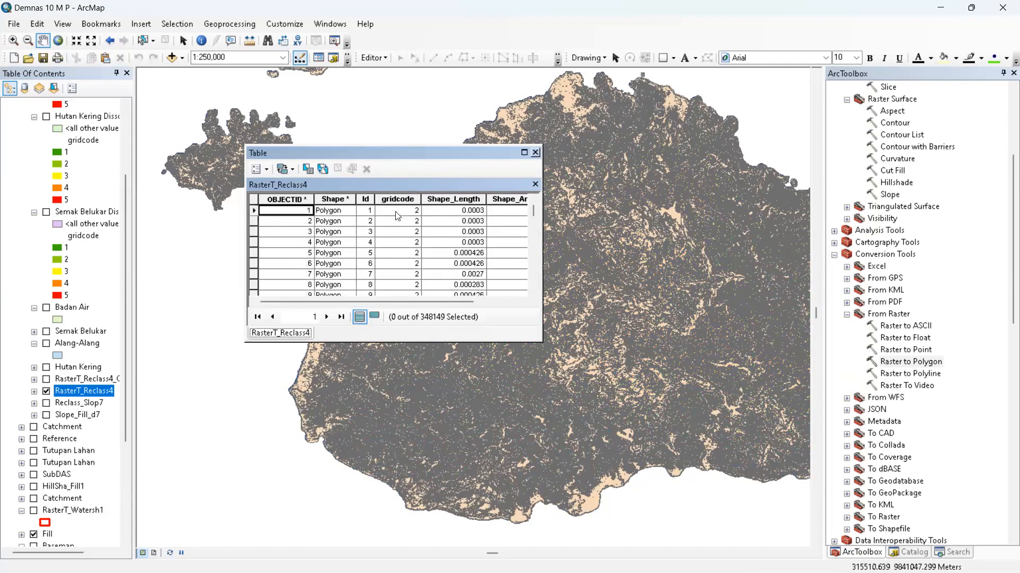
scroll(409, 223, "down", 20)
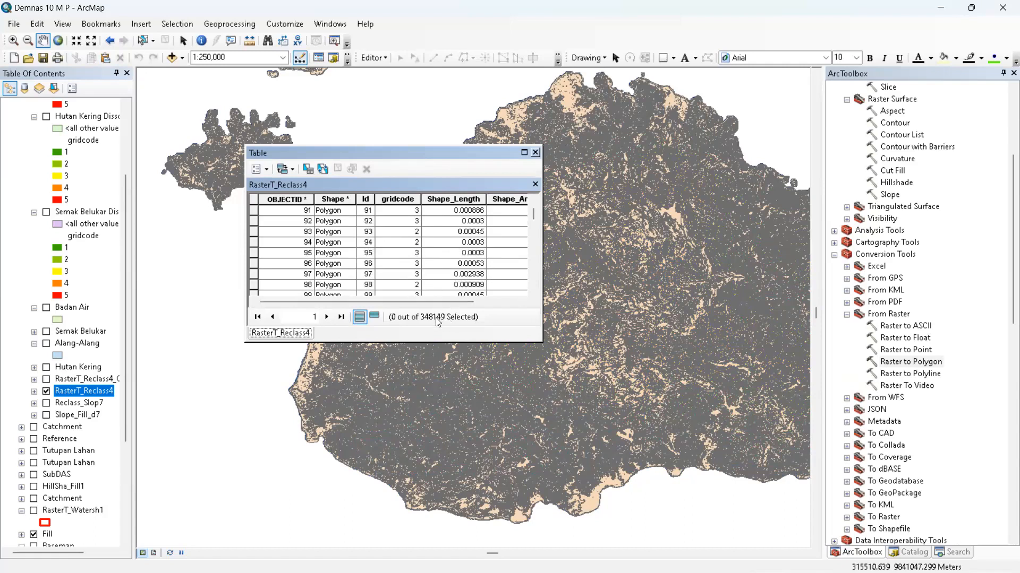
scroll(470, 244, "down", 16)
mouse_move(460, 302)
left_mouse_down()
mouse_move(502, 304)
mouse_move(440, 304)
left_mouse_up()
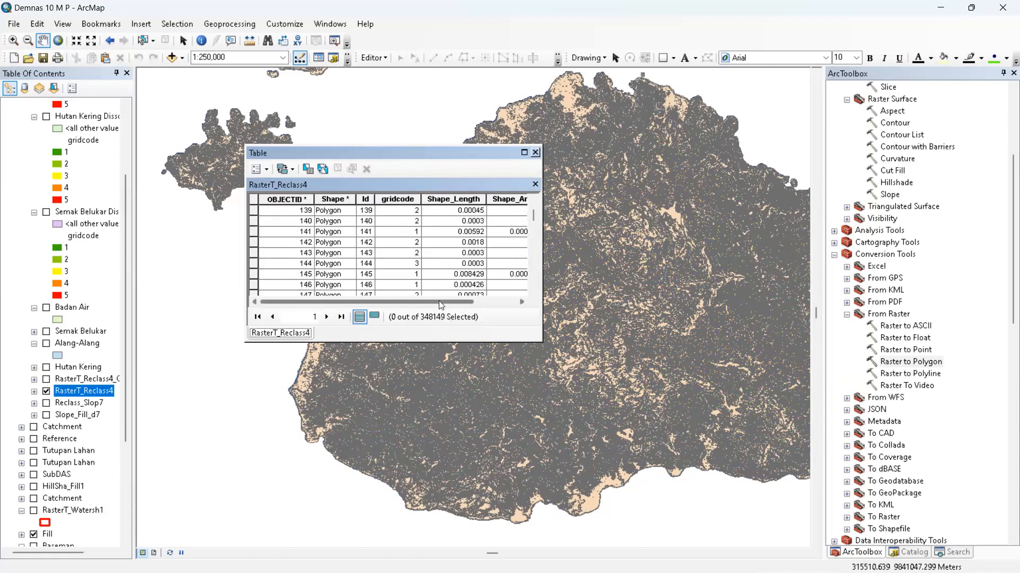
left_click(535, 154)
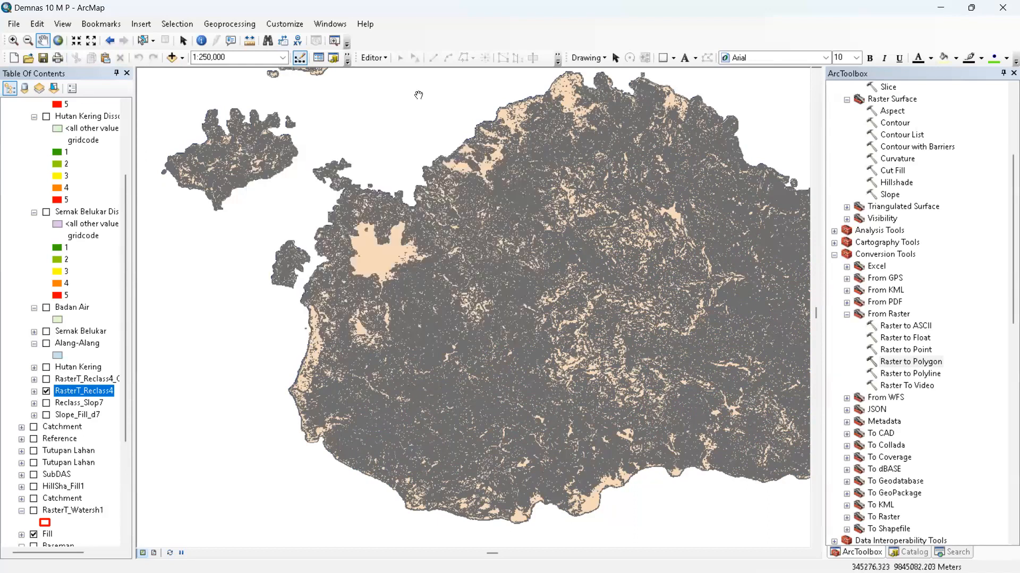
left_click(240, 24)
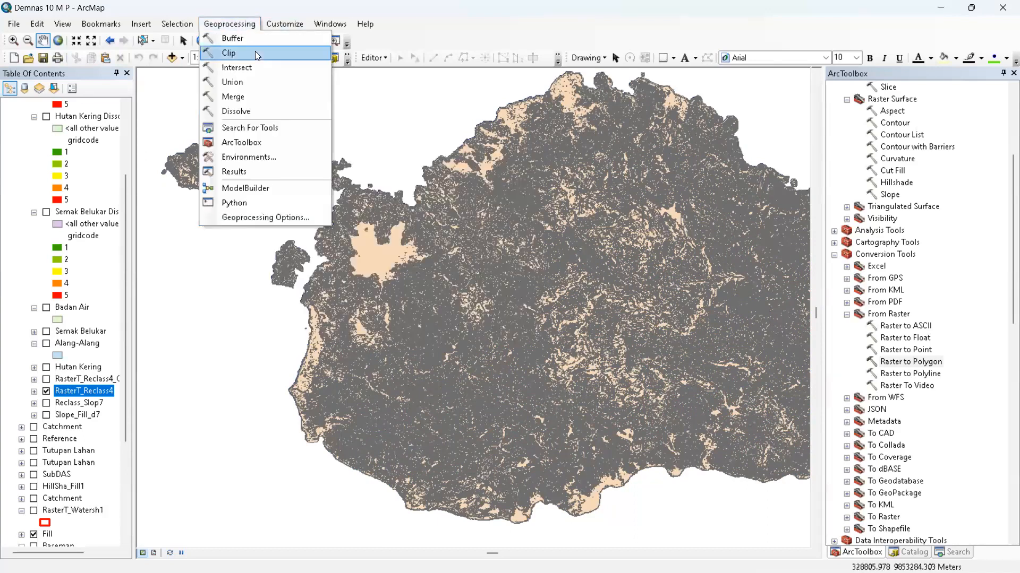
left_click(271, 105)
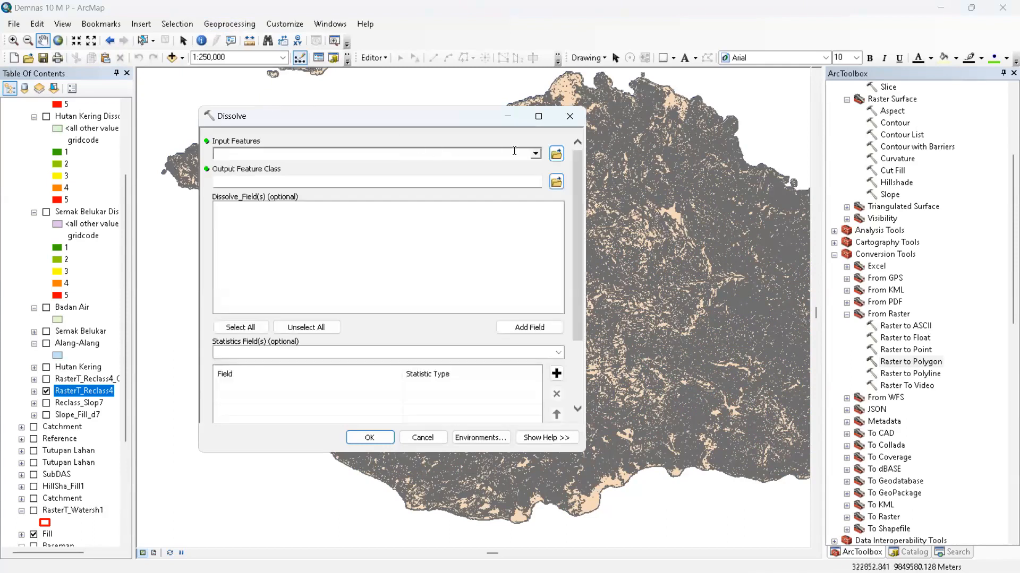
left_click(537, 156)
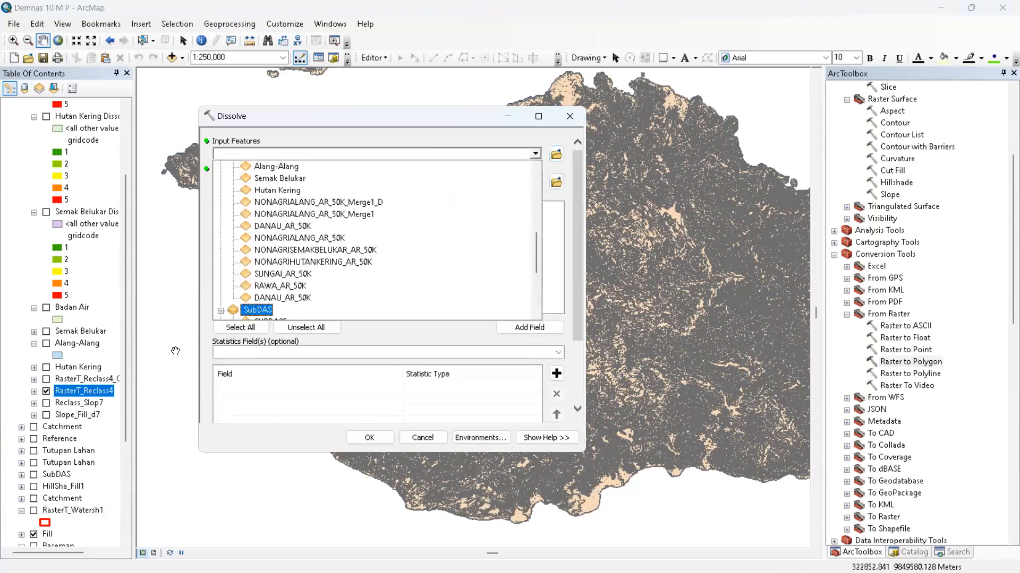
scroll(323, 269, "down", 2)
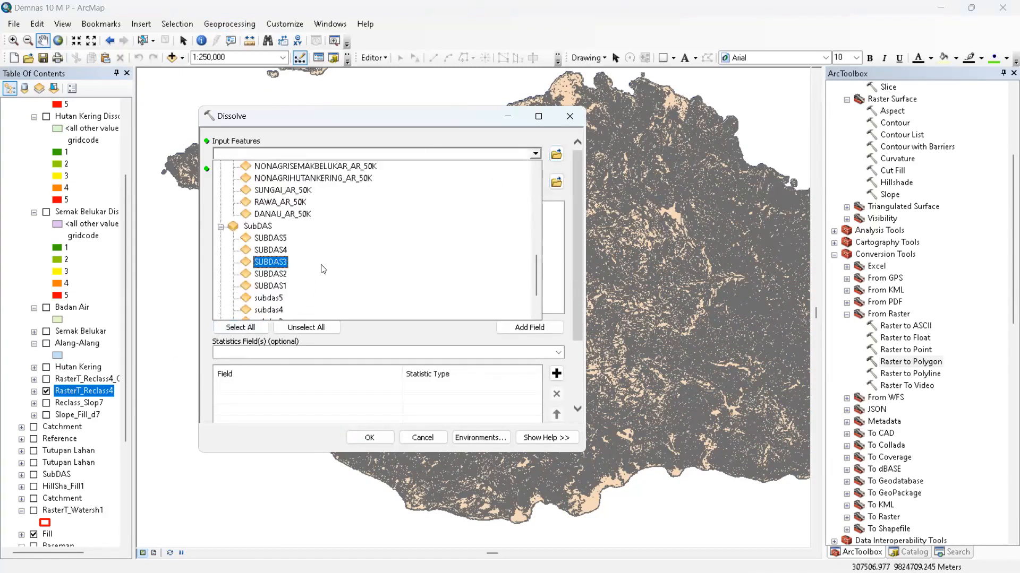
scroll(326, 261, "down", 2)
scroll(319, 263, "up", 10)
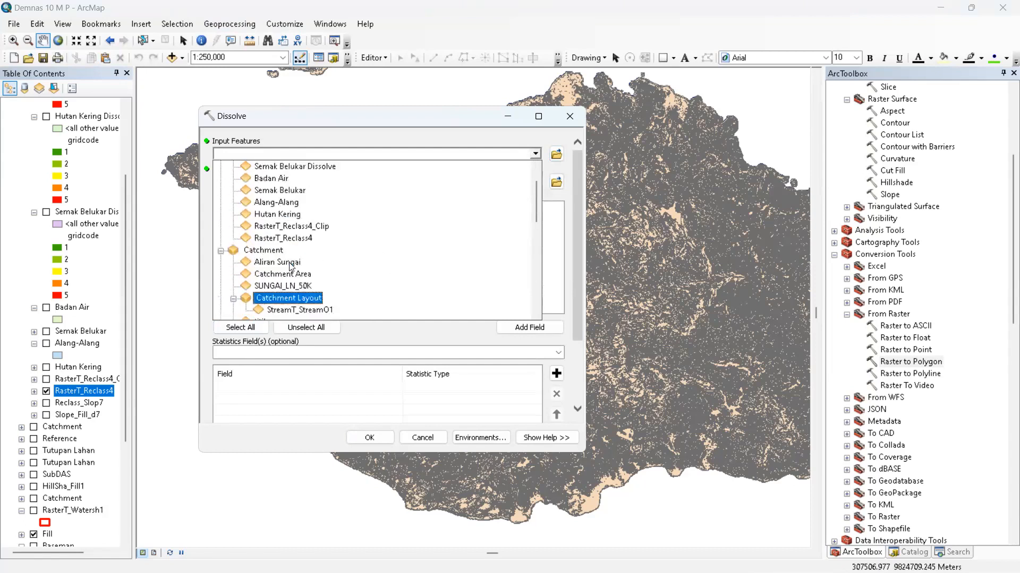
scroll(290, 265, "up", 1)
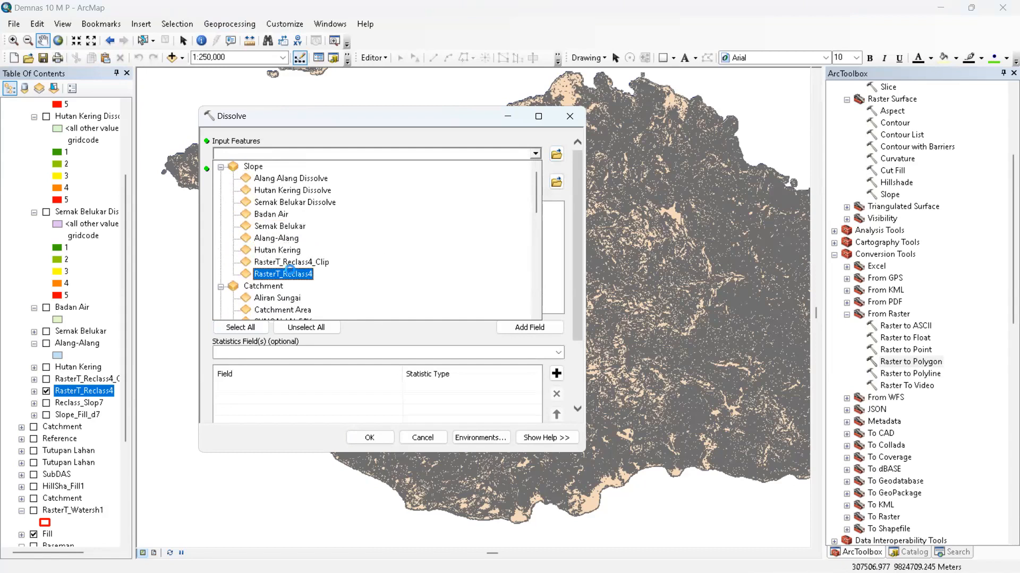
left_click(290, 269)
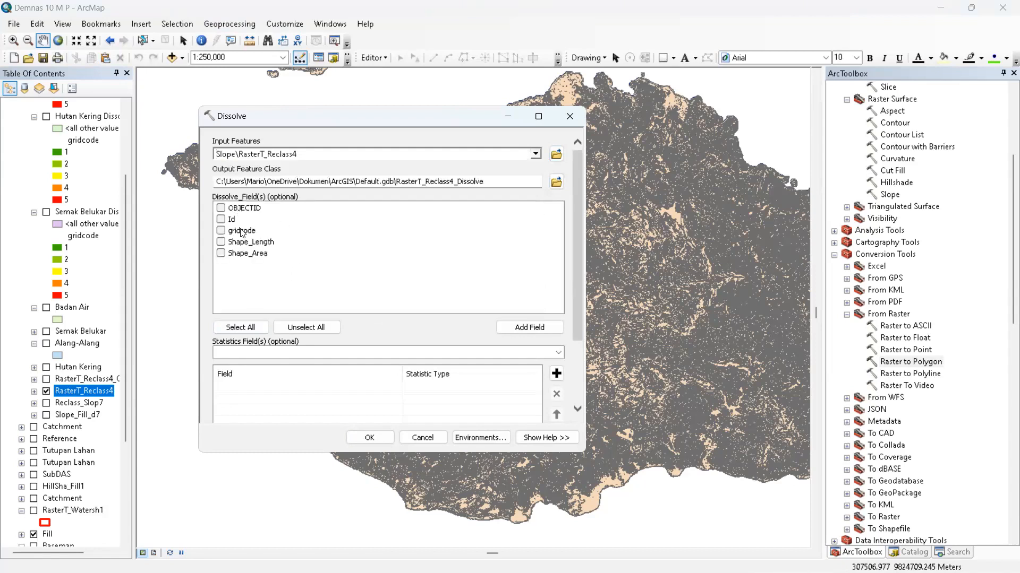
left_click(242, 232)
left_click(571, 126)
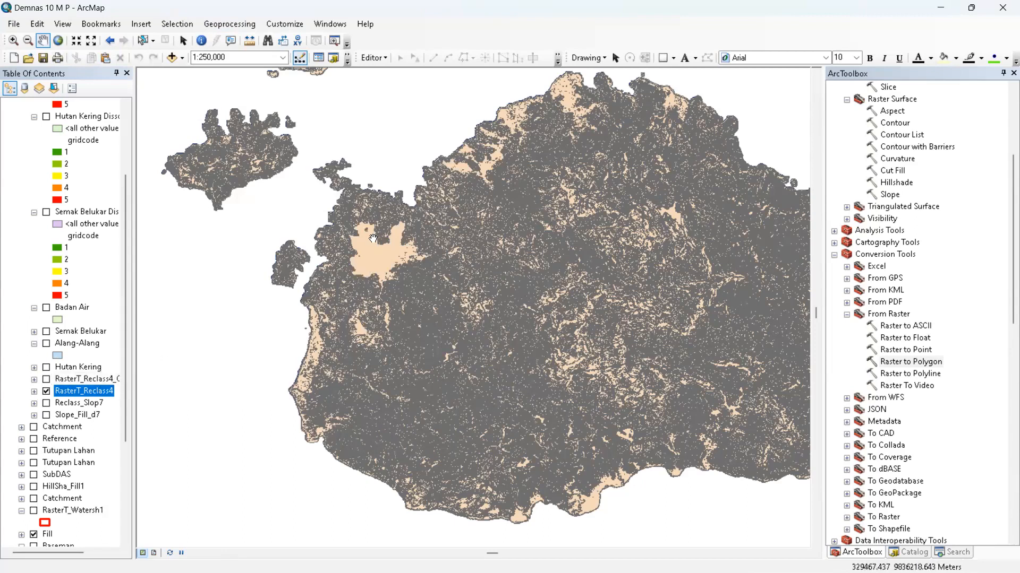
Check the field list in the properties of the RasterT_Reclass4_Clip layer, and close the properties.
right_click(63, 378)
left_click(122, 367)
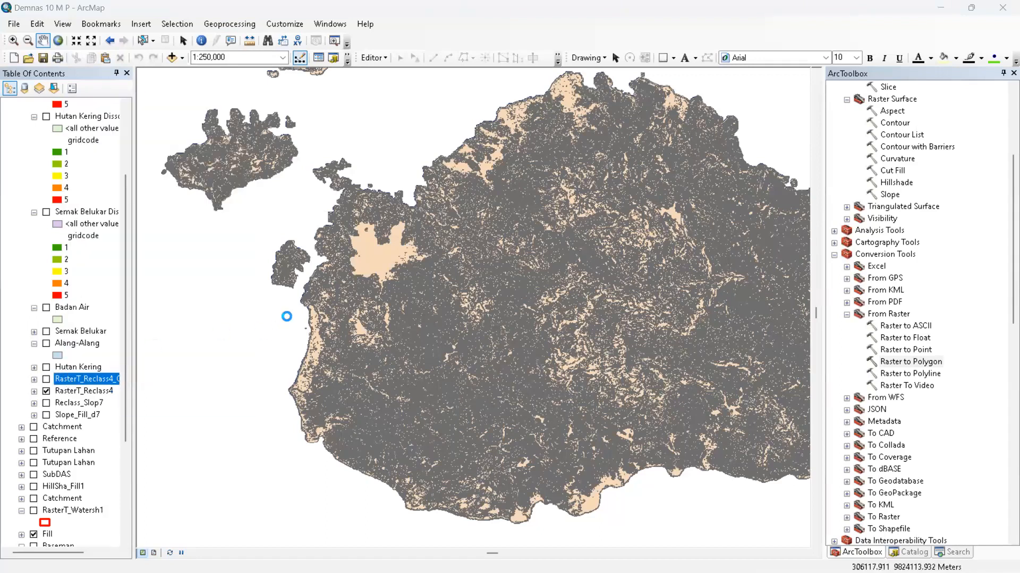
scroll(70, 368, "up", 3)
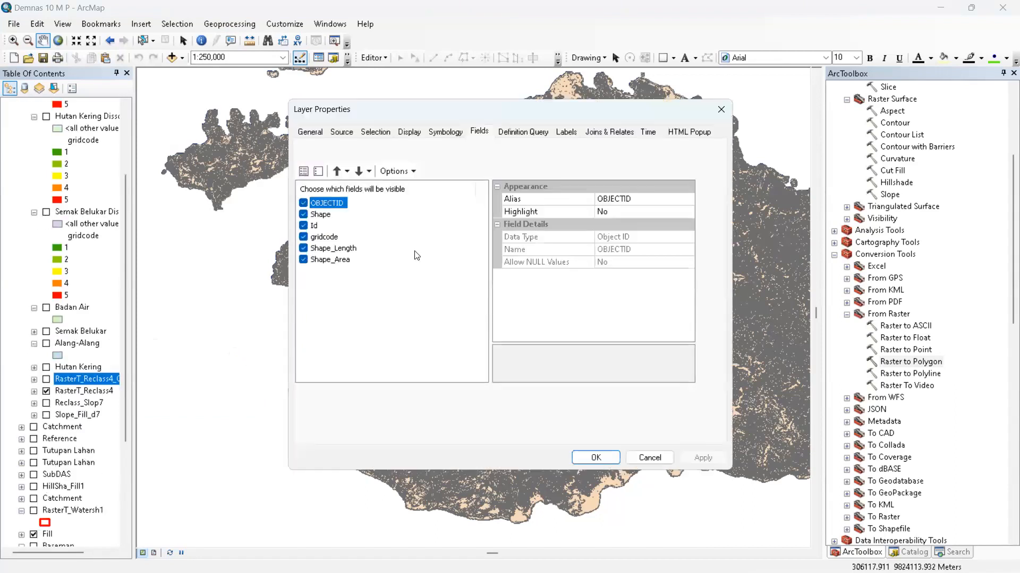
left_click(721, 109)
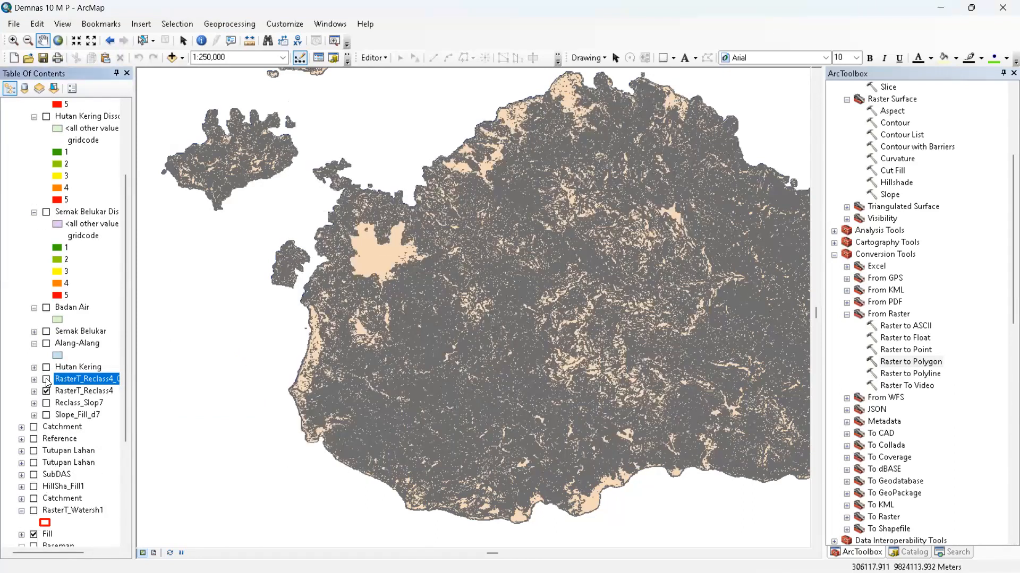
Display the RasterT_Reclass4_Clip layer in place of RasterT_Reclass4, and open its attribute table.
left_click(46, 380)
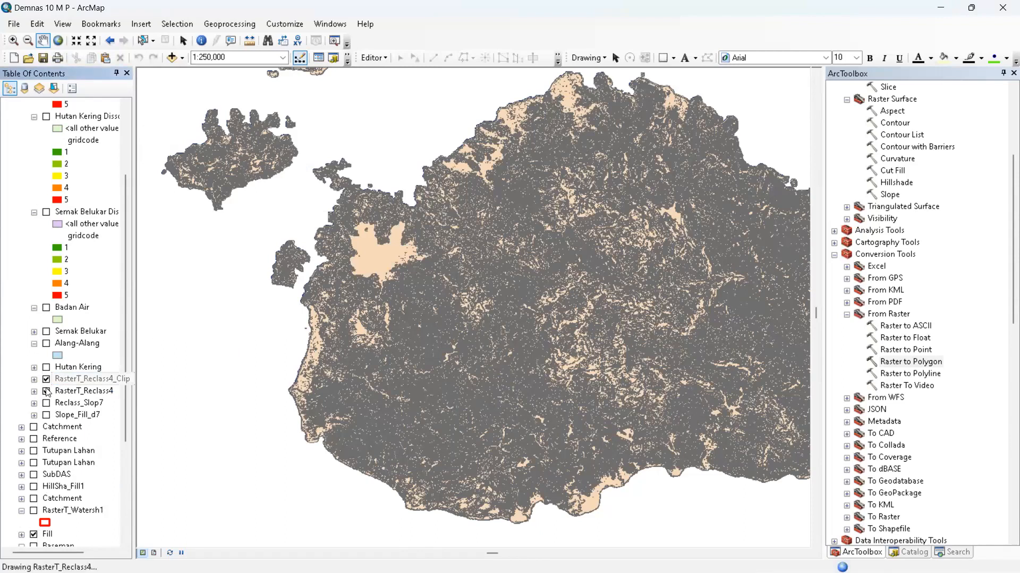
left_click(46, 391)
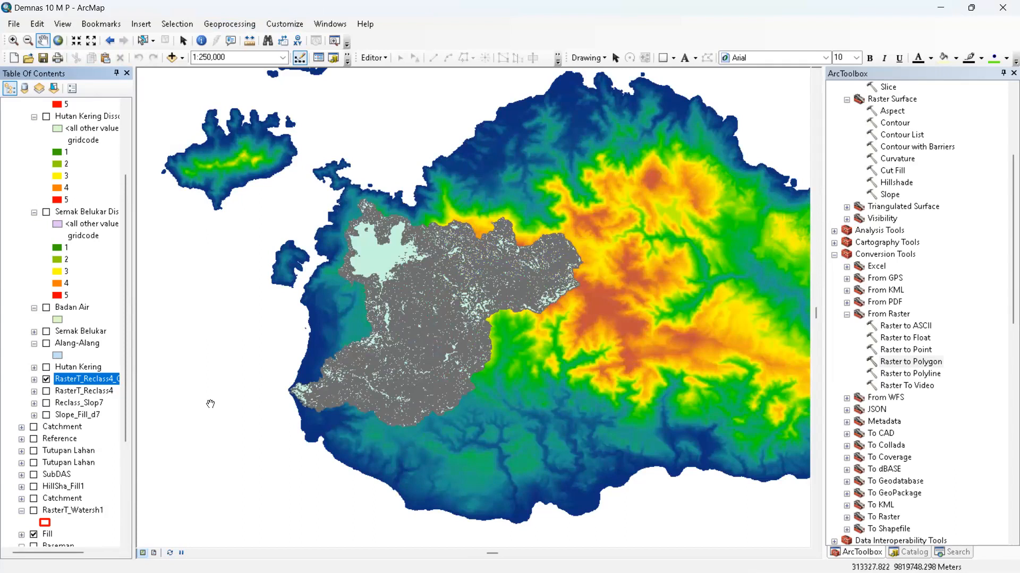
right_click(97, 379)
left_click(178, 131)
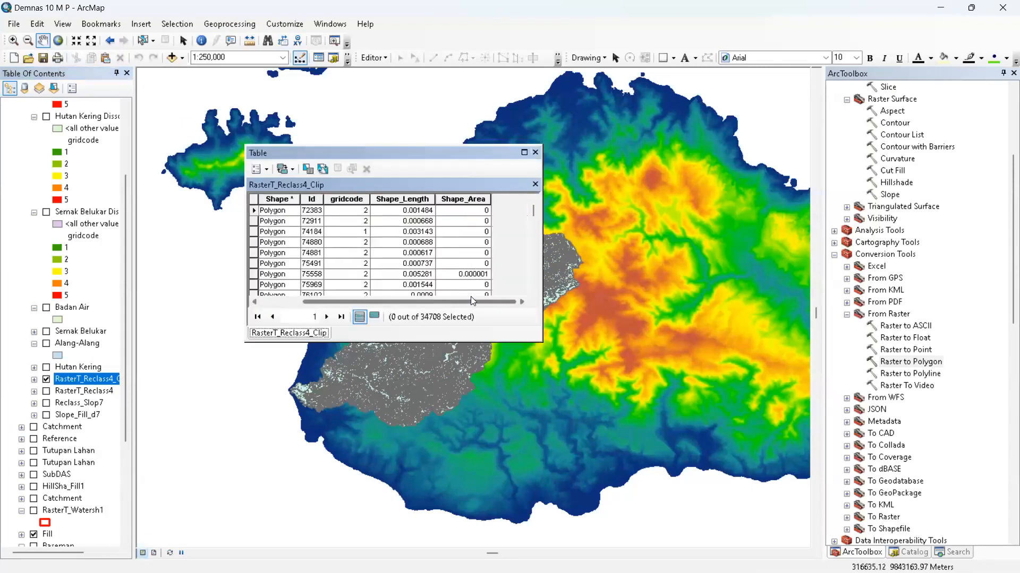
Review the gridcode, Shape_Length and Shape_Area fields across the RasterT_Reclass4_Clip records.
scroll(470, 298, "down", 5)
left_click_drag(425, 300, 376, 302)
scroll(387, 248, "up", 13)
left_click(268, 169)
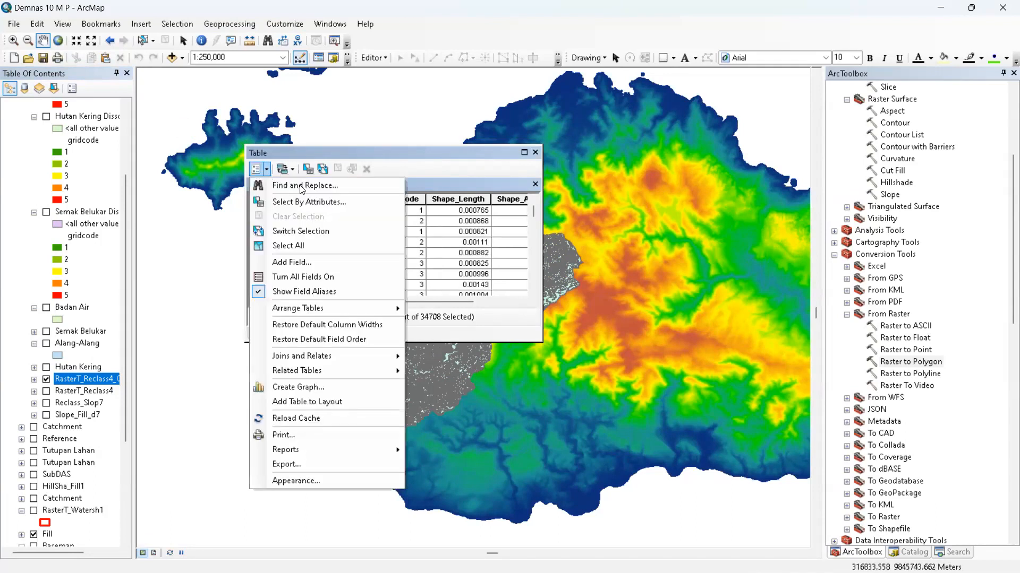
left_click(446, 307)
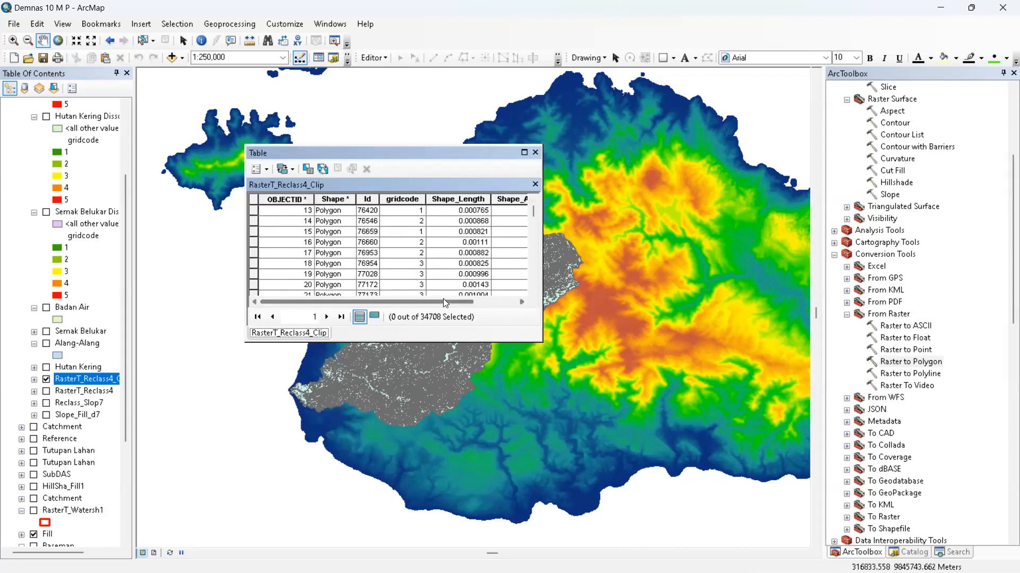
left_click_drag(443, 299, 486, 299)
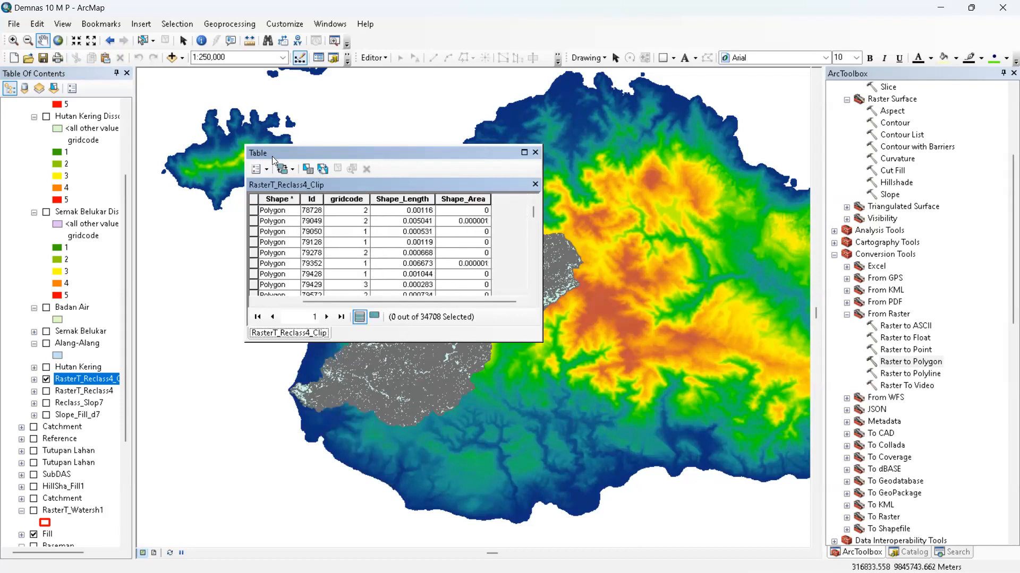
left_click(268, 169)
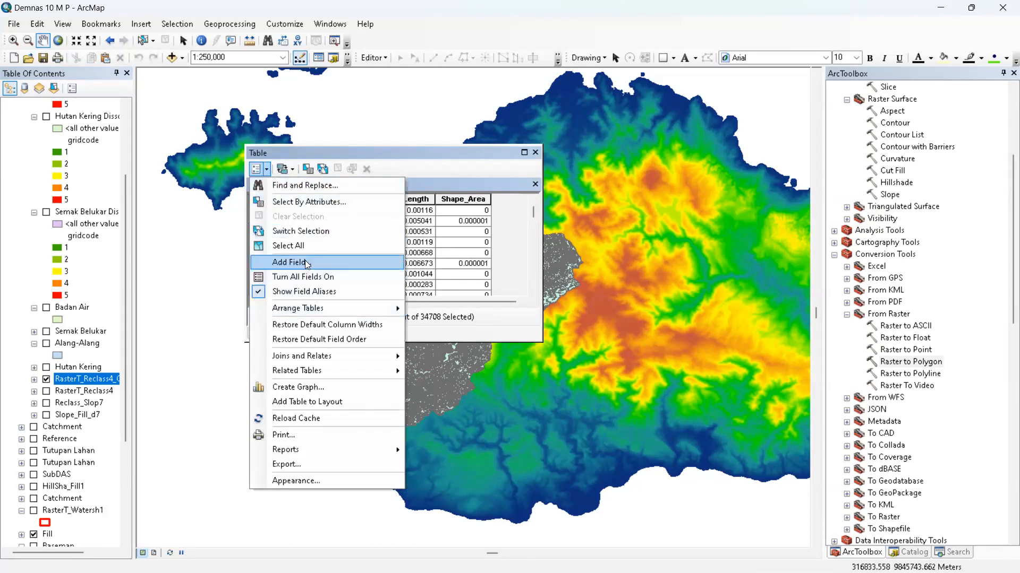
left_click(292, 262)
left_click(518, 245)
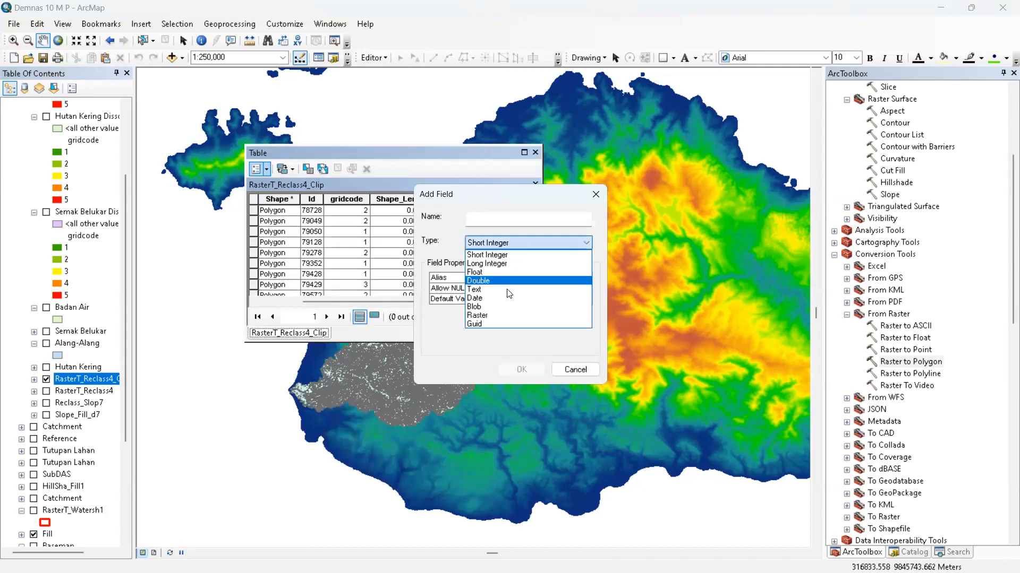
left_click(510, 273)
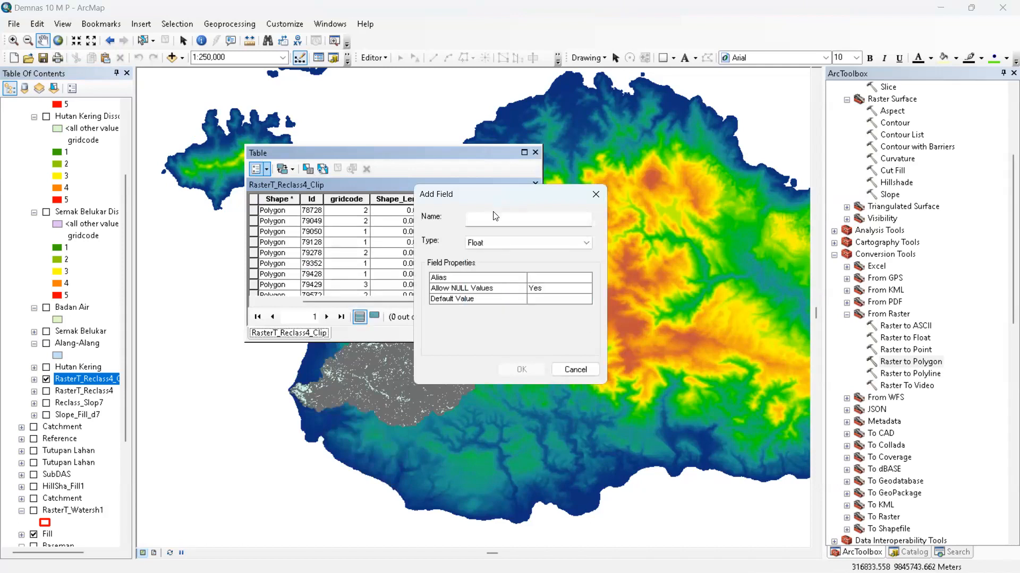
left_click(575, 370)
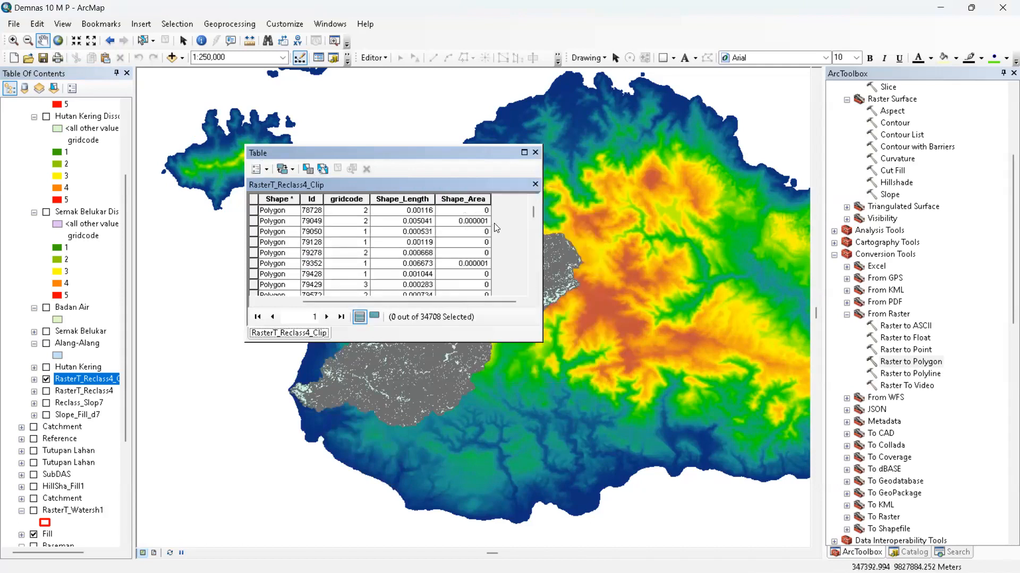
Close the RasterT_Reclass4_Clip attribute table and hide that layer on the map.
right_click(475, 199)
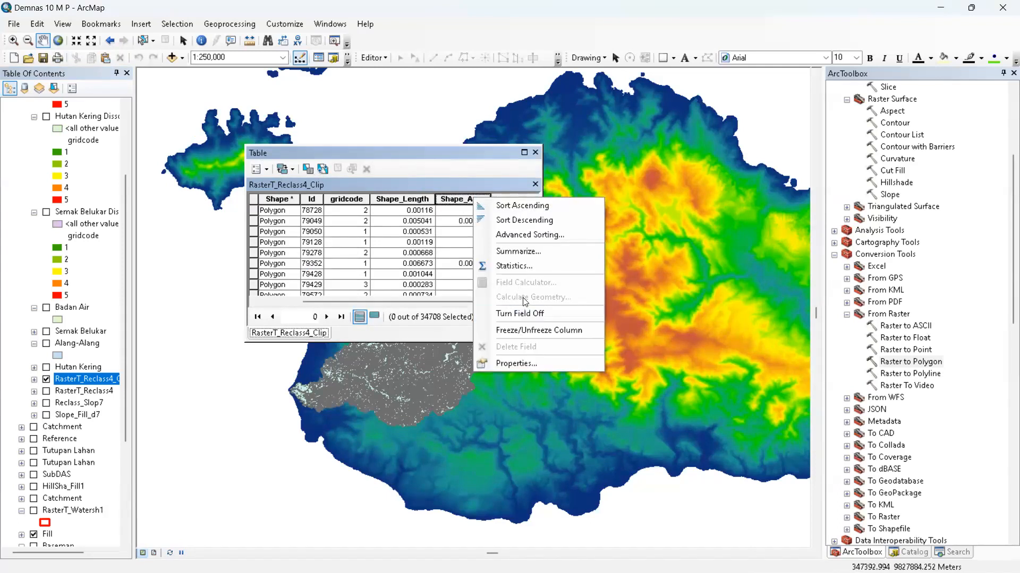
left_click(535, 153)
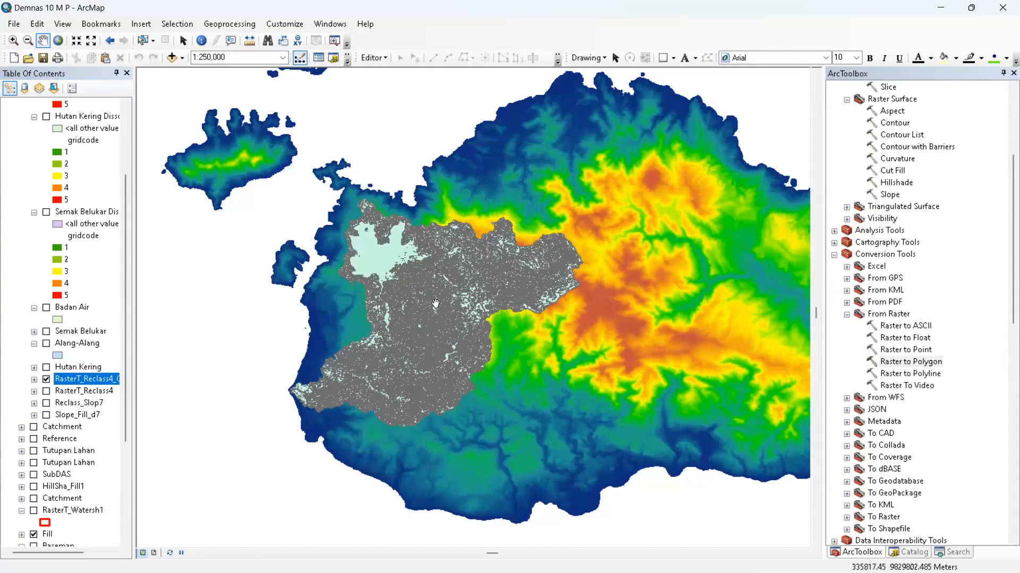
left_click_drag(435, 303, 336, 315)
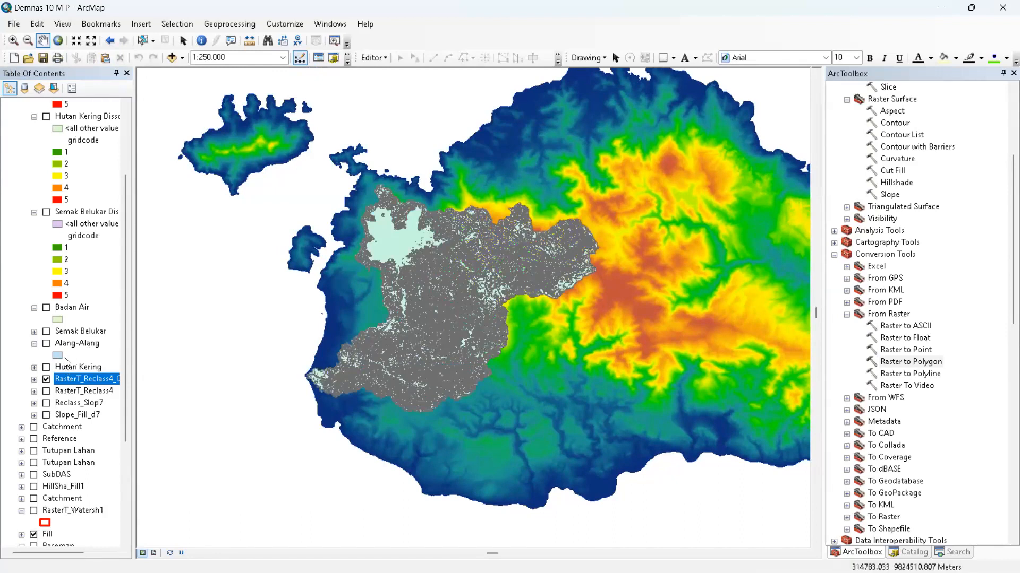
left_click(56, 379)
scroll(69, 281, "up", 3)
scroll(69, 266, "down", 5)
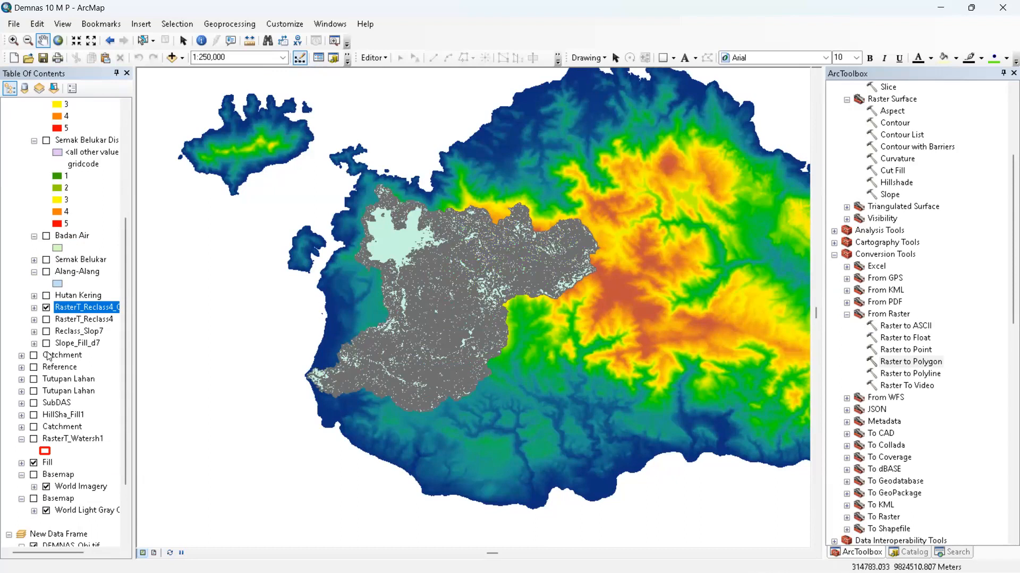
left_click(46, 307)
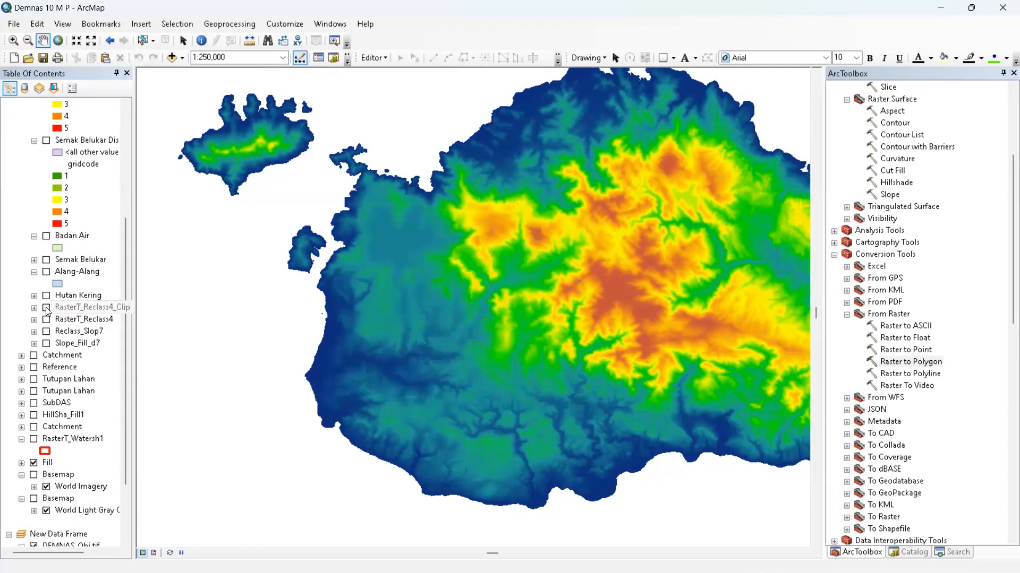
scroll(46, 299, "up", 5)
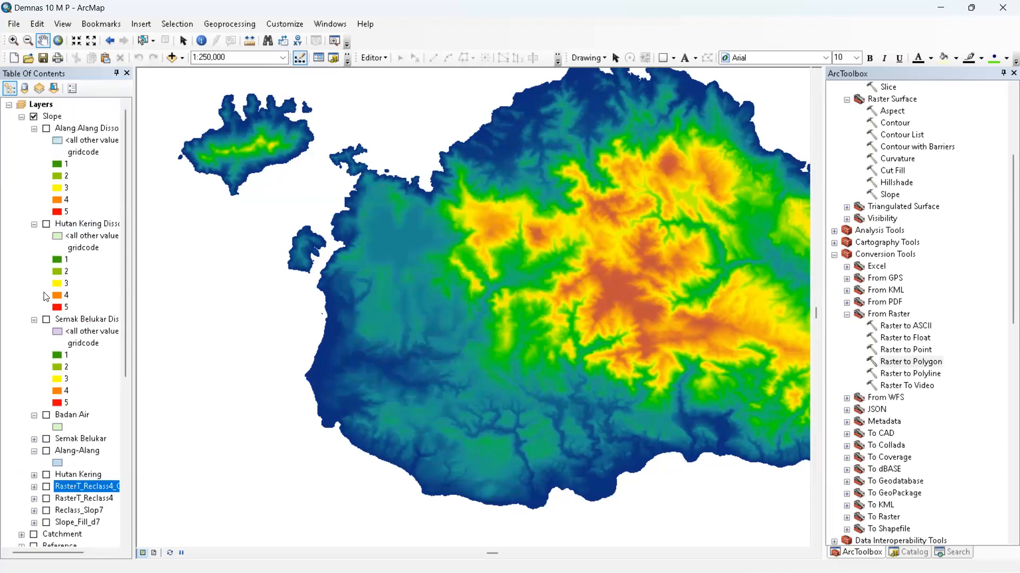
left_click(14, 24)
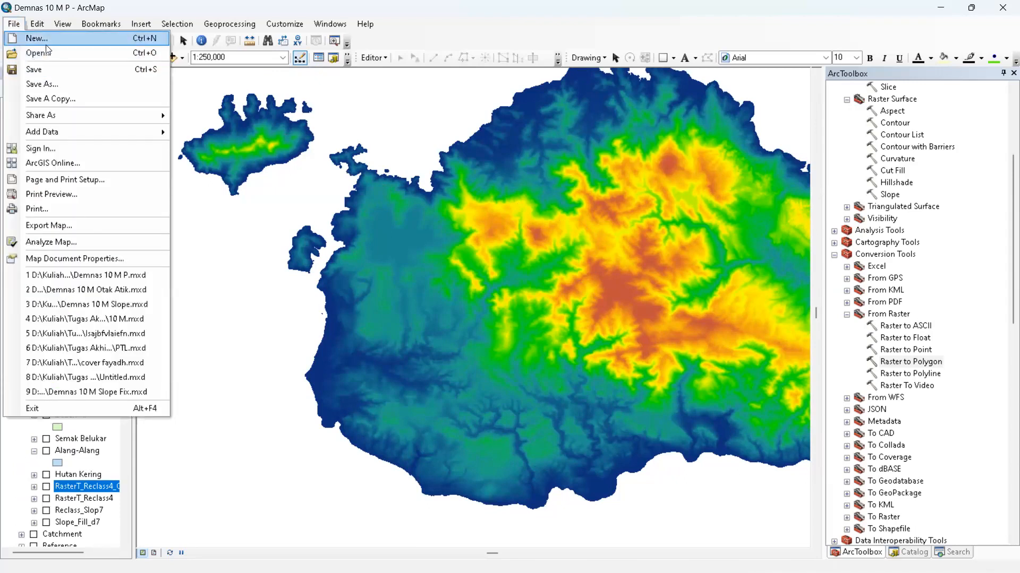
left_click(37, 38)
left_click(754, 129)
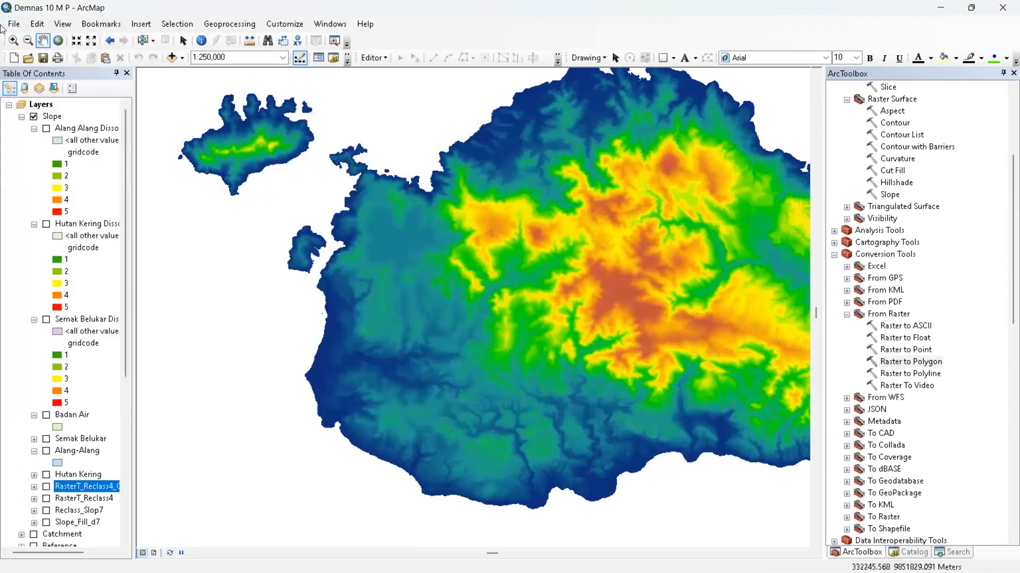
Open the Demnas 10 M Slope Fix map document, and view the attribute table of its RasterT_Reclass3_Dissolve layer.
left_click(14, 24)
left_click(33, 52)
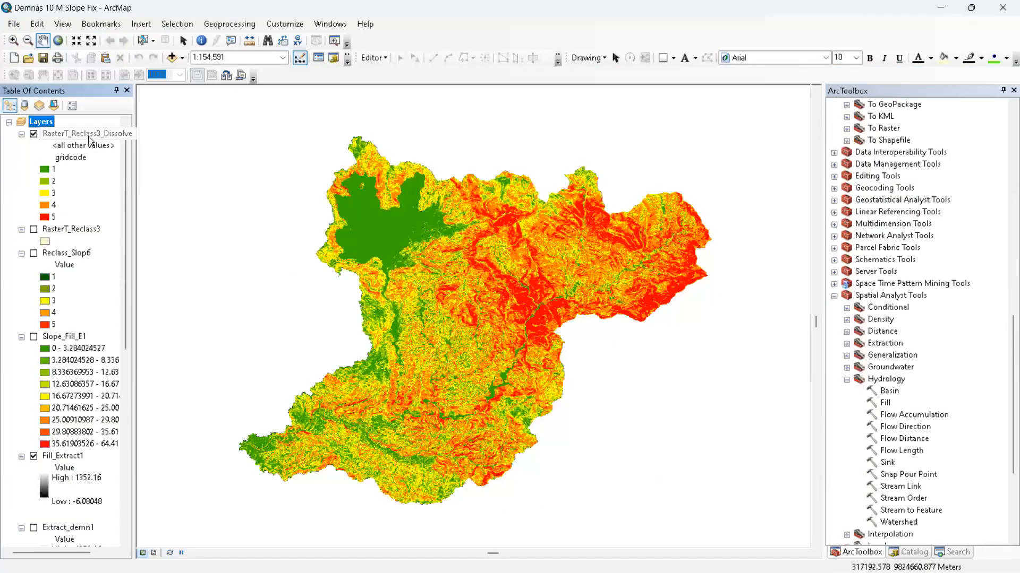
right_click(89, 137)
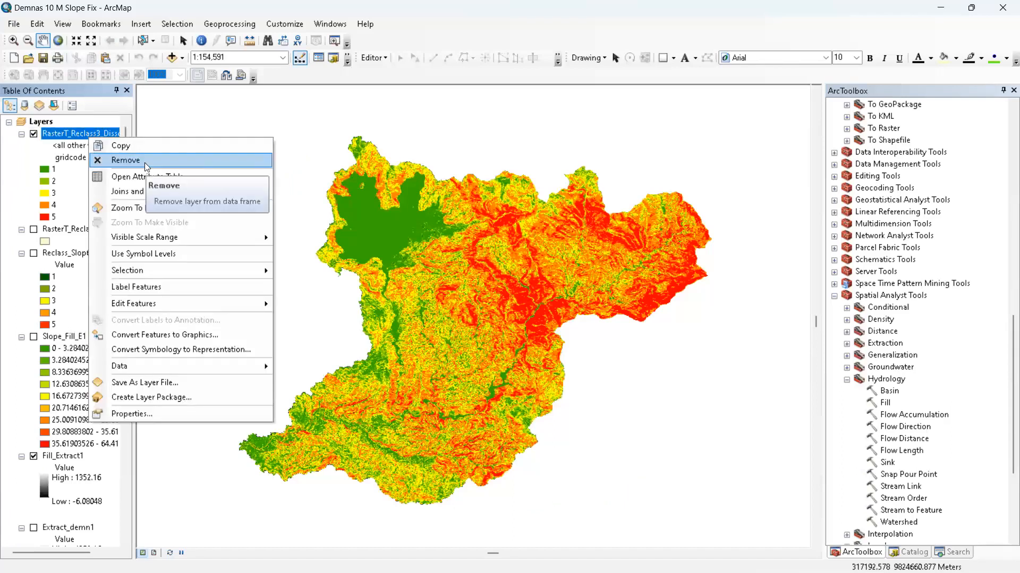
left_click(188, 174)
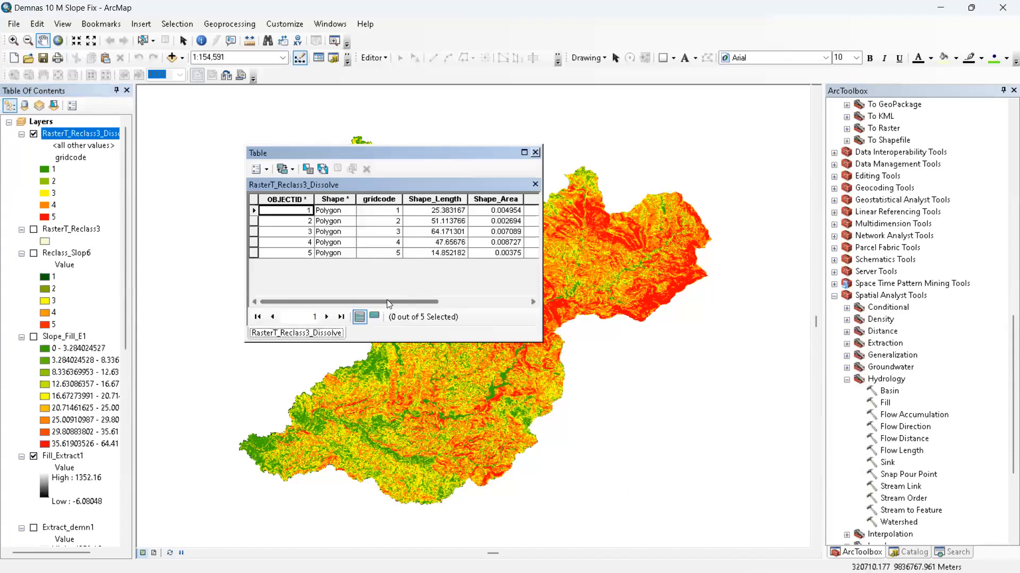
left_click_drag(387, 301, 464, 302)
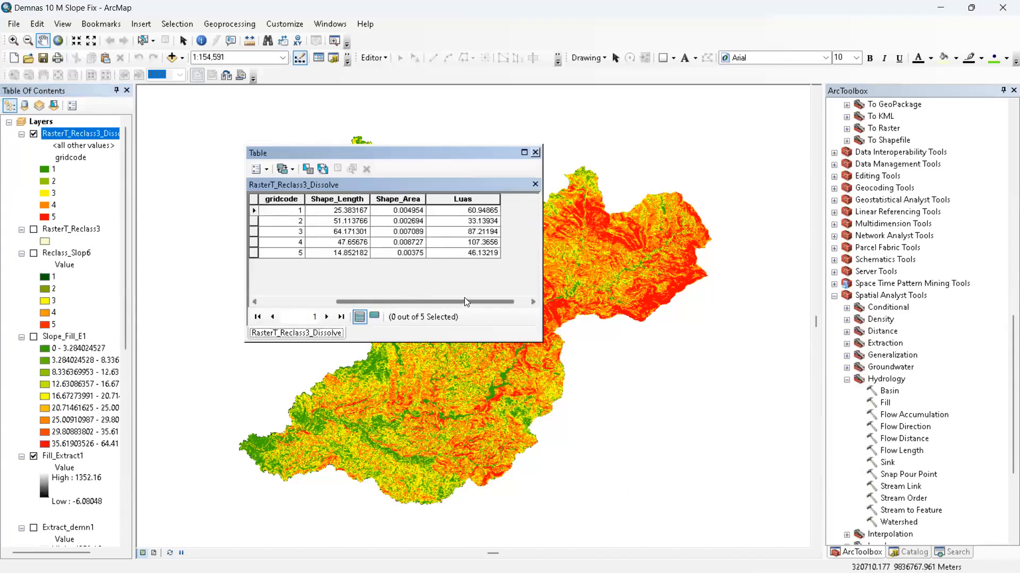
Add a Float field named Luas_mile to the RasterT_Reclass3_Dissolve attribute table.
left_click(256, 170)
left_click(292, 262)
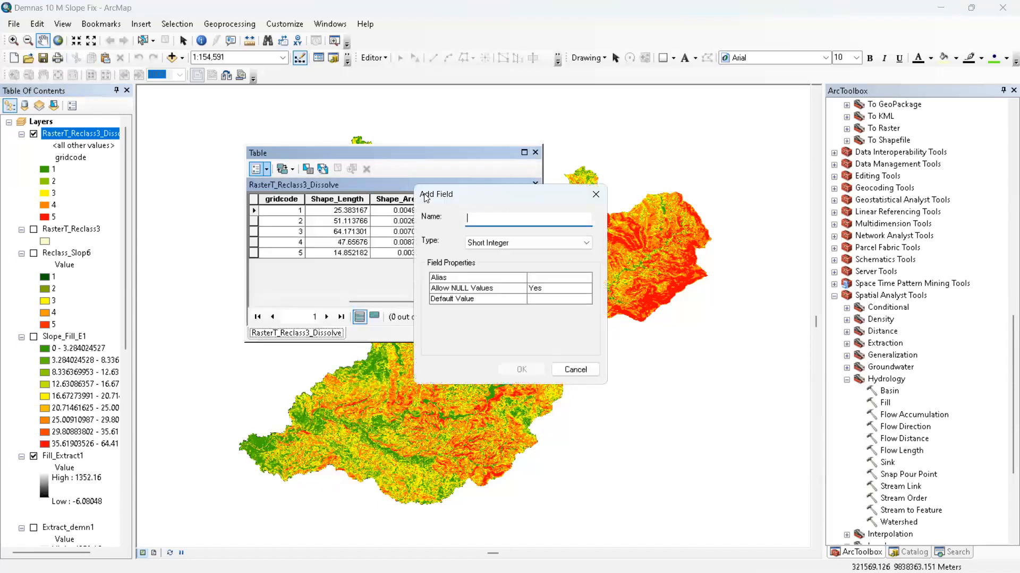
type("Luas")
left_click(584, 243)
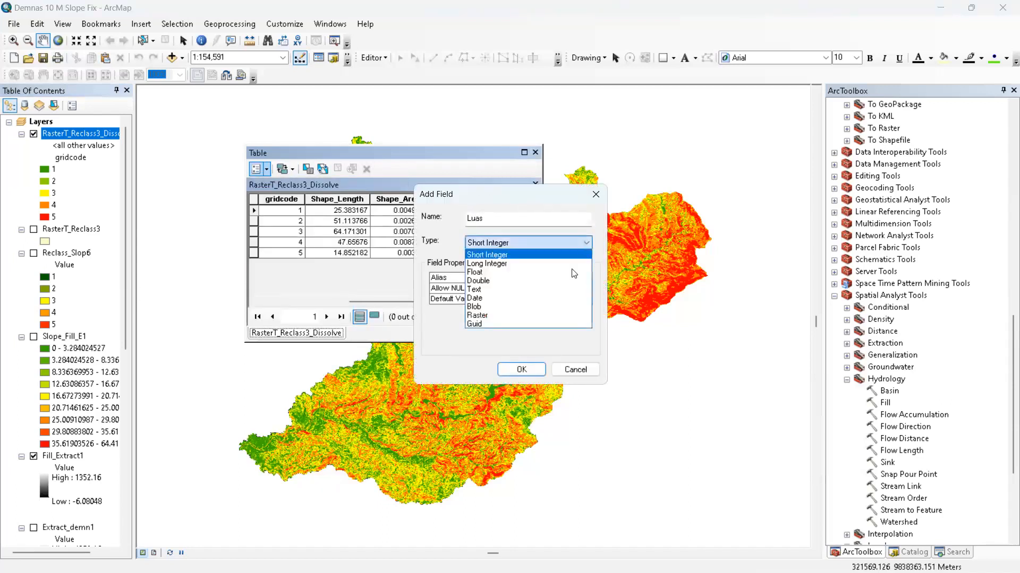
left_click(562, 275)
left_click(535, 367)
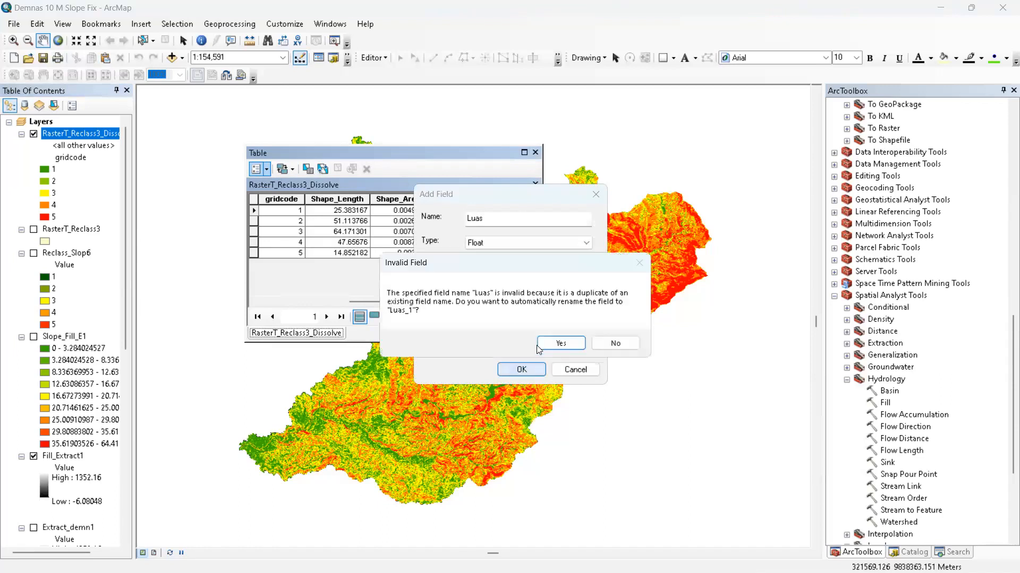
left_click(604, 348)
left_click(530, 223)
key("Return")
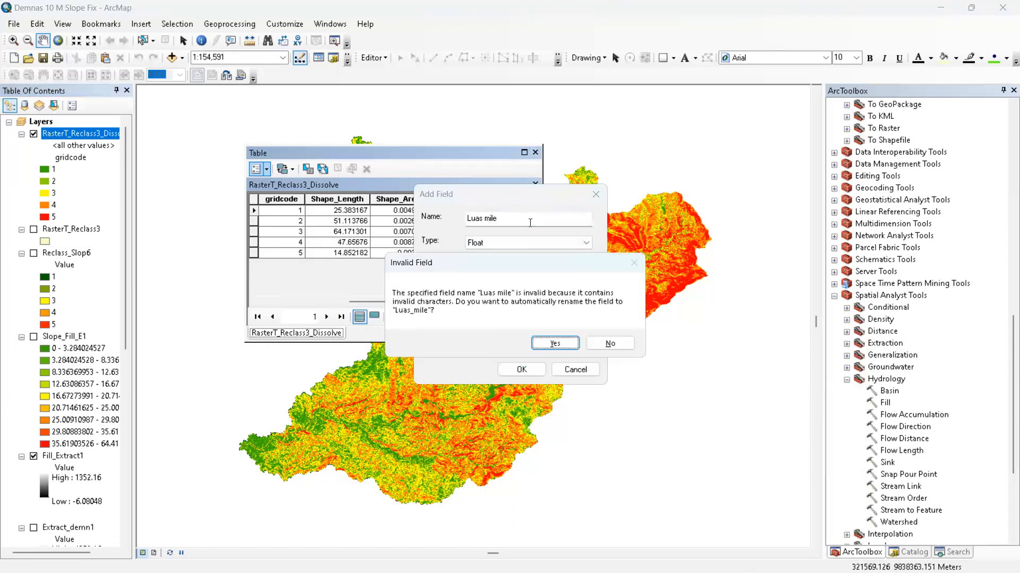
left_click(554, 343)
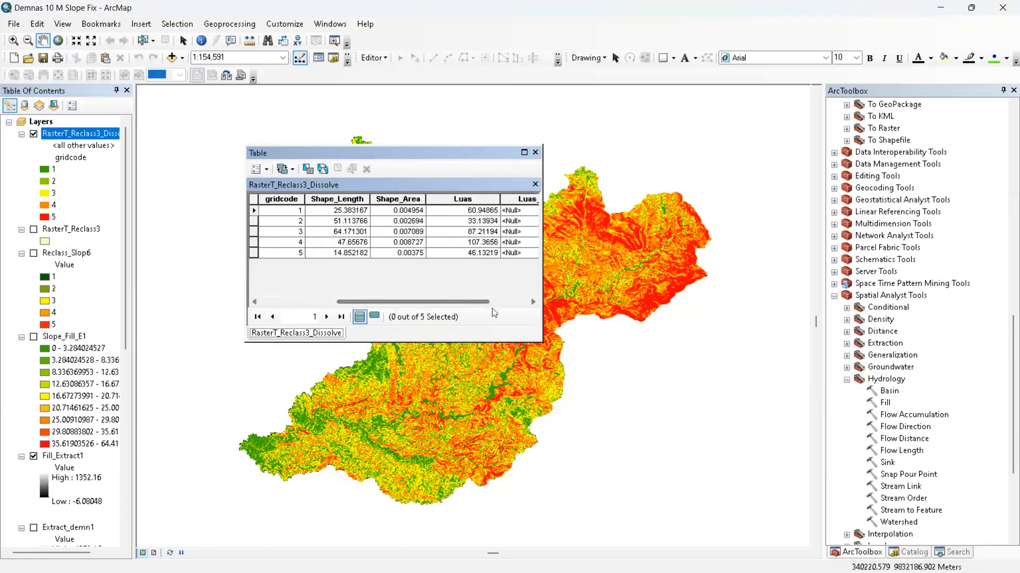
left_click(518, 200)
right_click(486, 201)
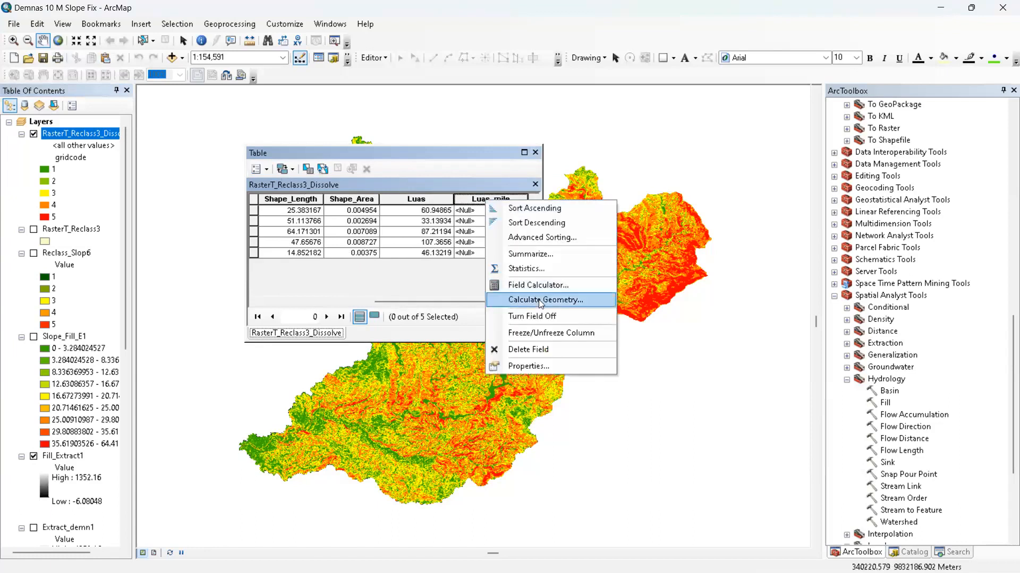
left_click(533, 300)
left_click(496, 319)
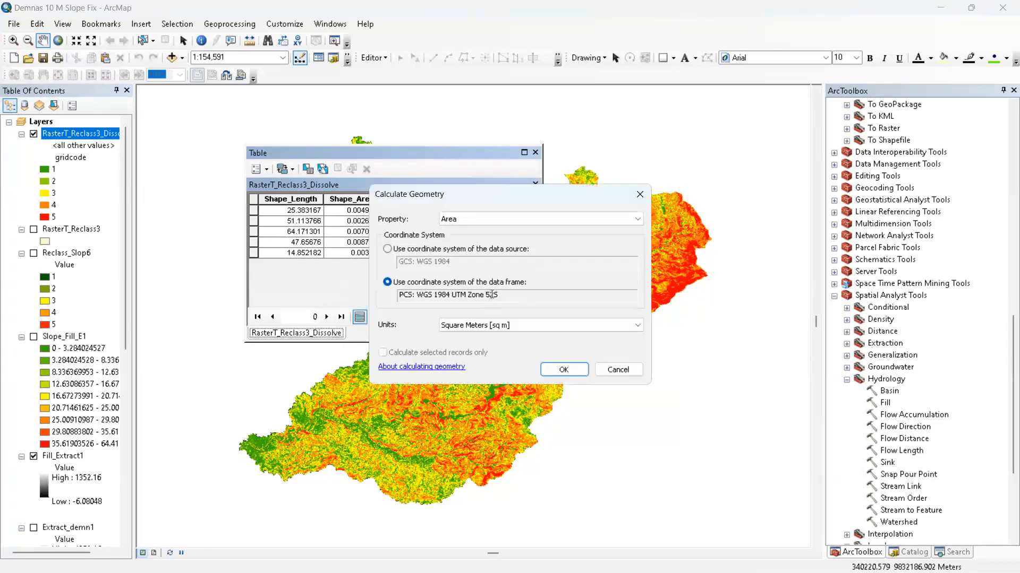
left_click(514, 326)
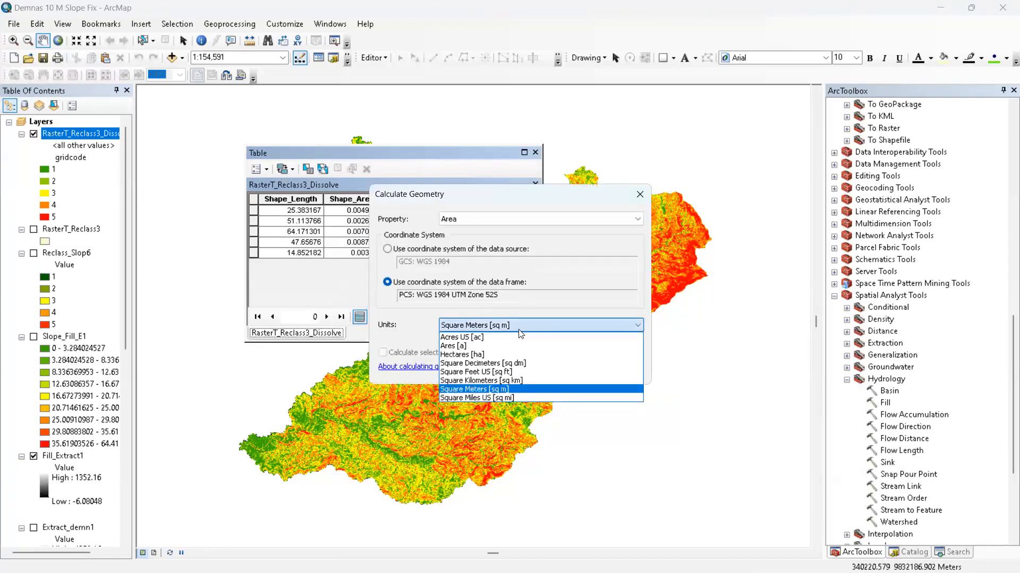
left_click(520, 397)
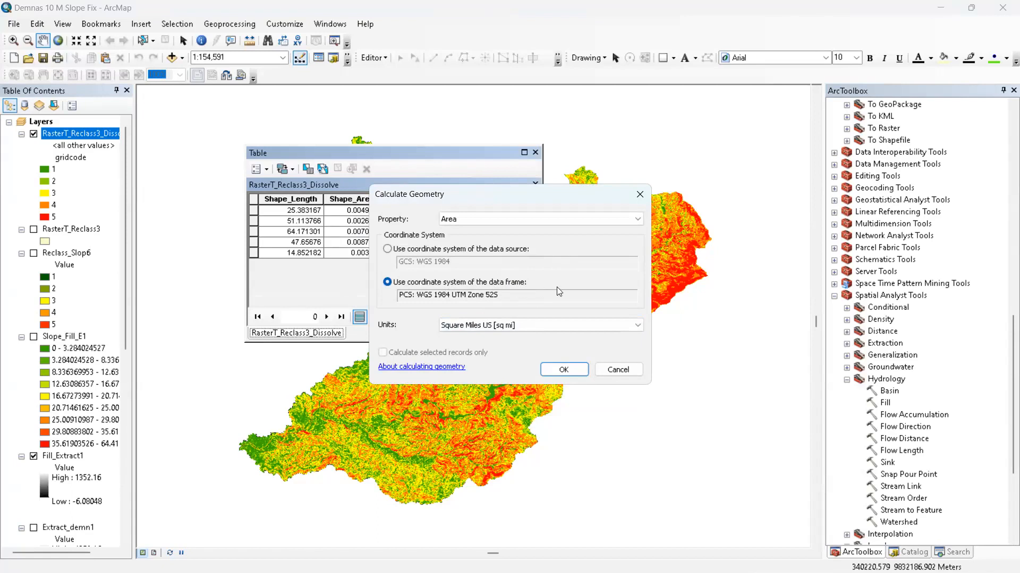
left_click(633, 372)
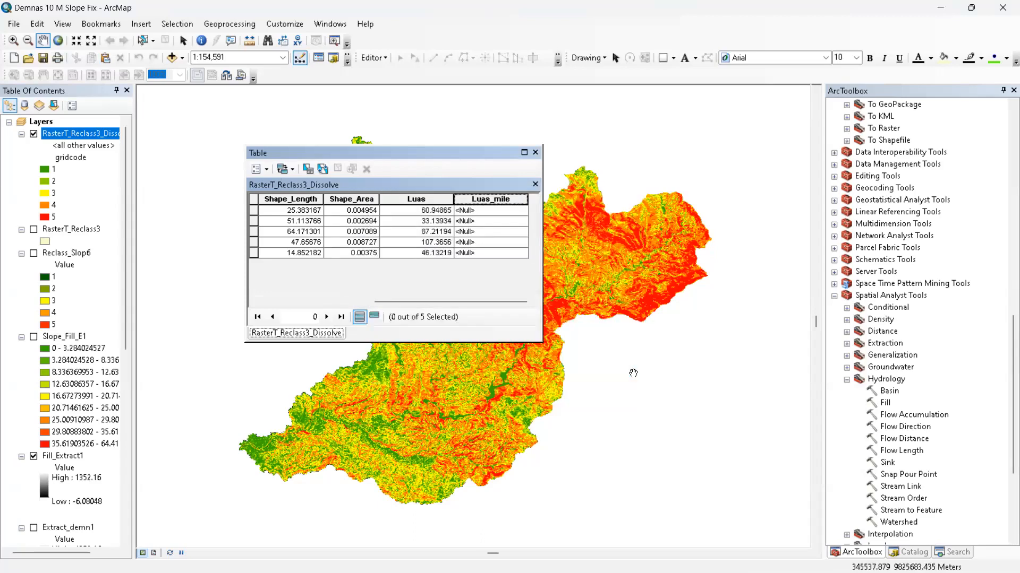
Reopen the RasterT_Reclass3_Dissolve attribute table, review its area fields including Luas and Luas_mile, and close it.
left_click(535, 153)
right_click(94, 134)
left_click(127, 170)
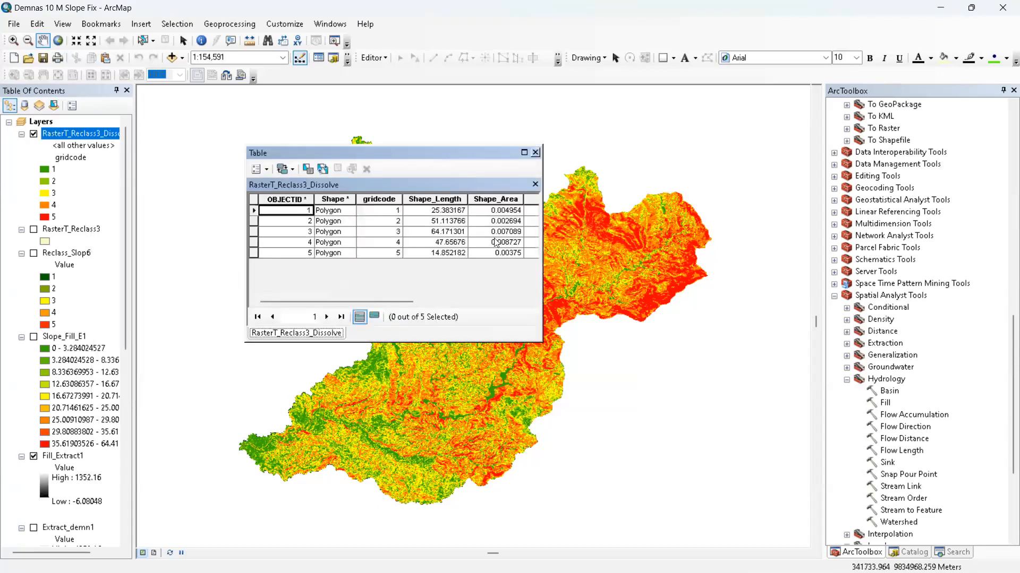
left_click_drag(387, 302, 501, 303)
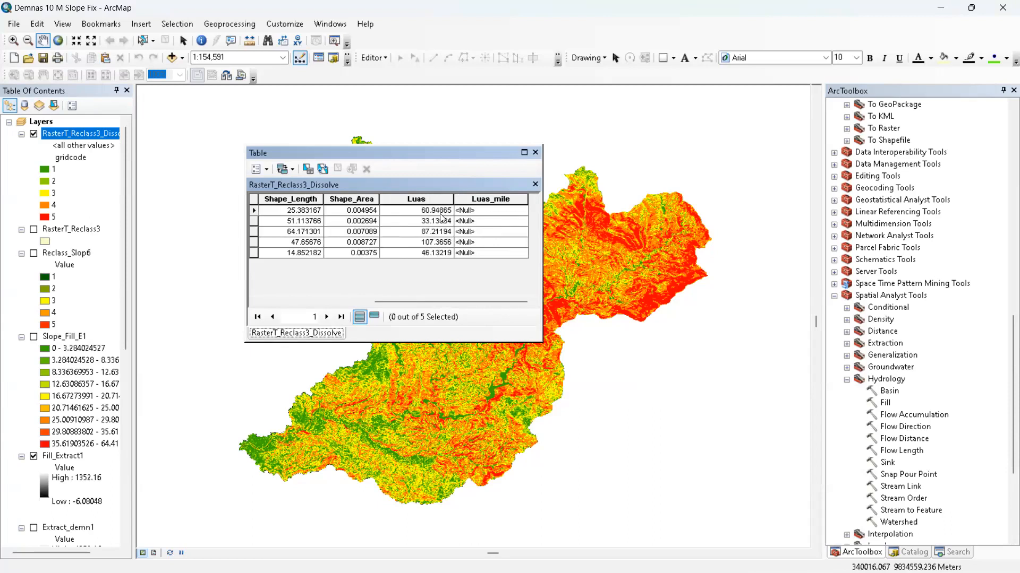
left_click_drag(412, 301, 359, 301)
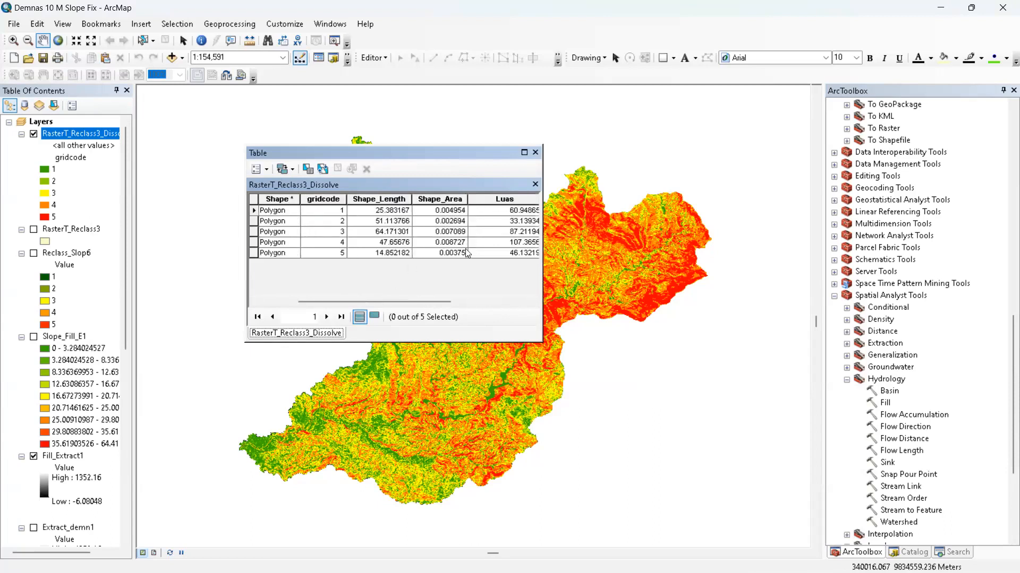
left_click(535, 153)
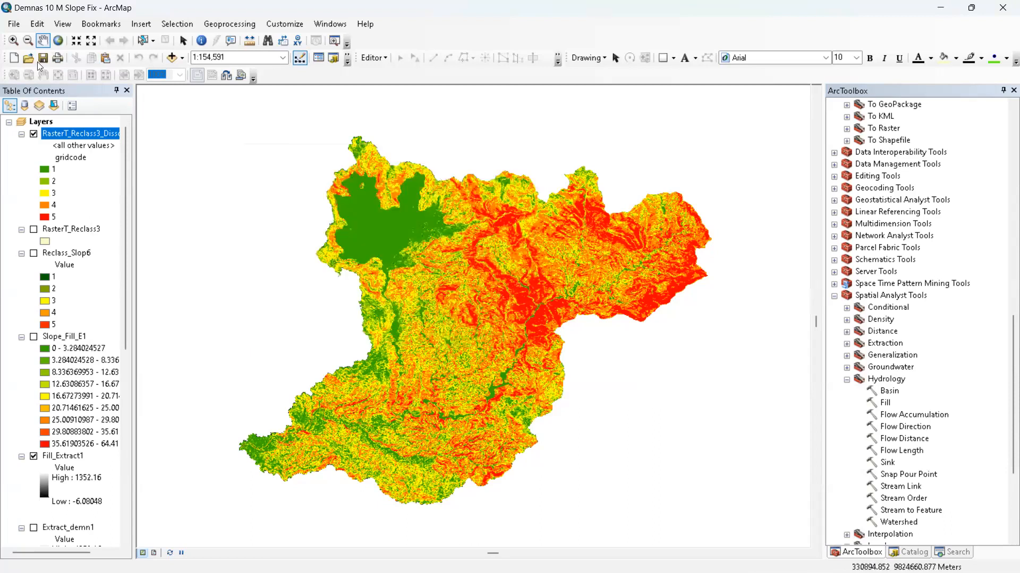
Open the Demnas 10 M P map document without saving changes to Demnas 10 M Slope Fix.
left_click(10, 27)
left_click(31, 51)
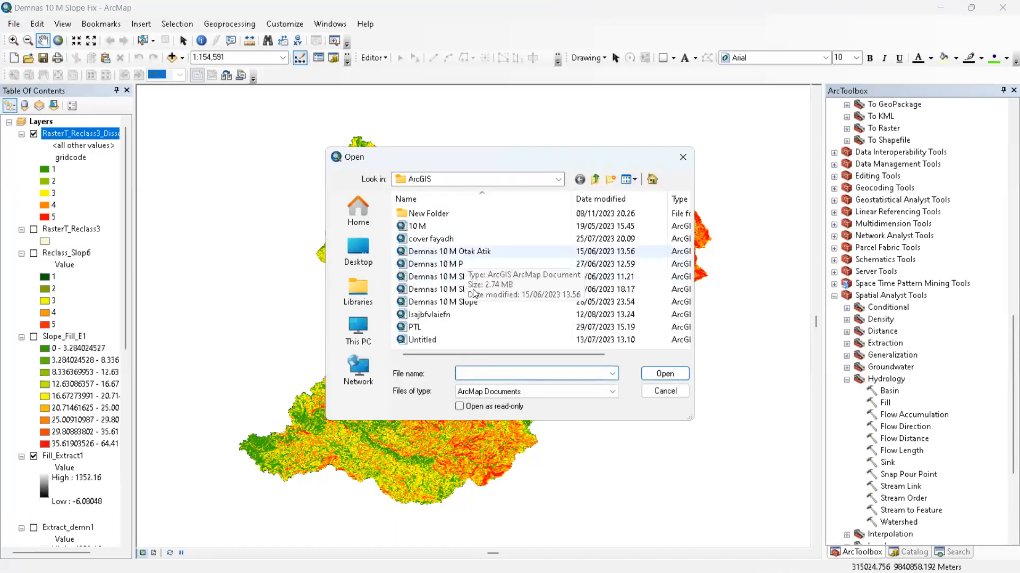
left_click(489, 251)
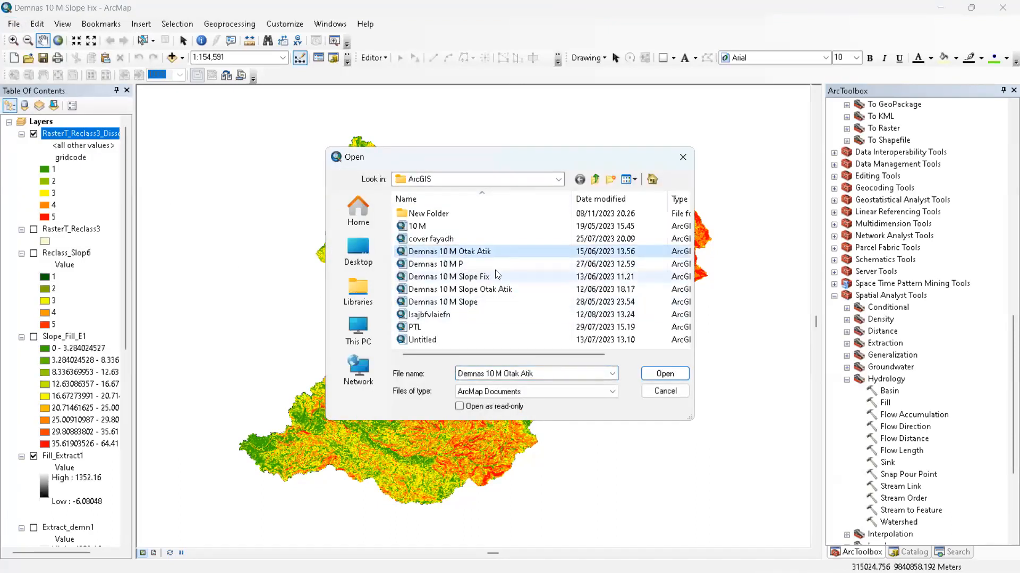
left_click(645, 263)
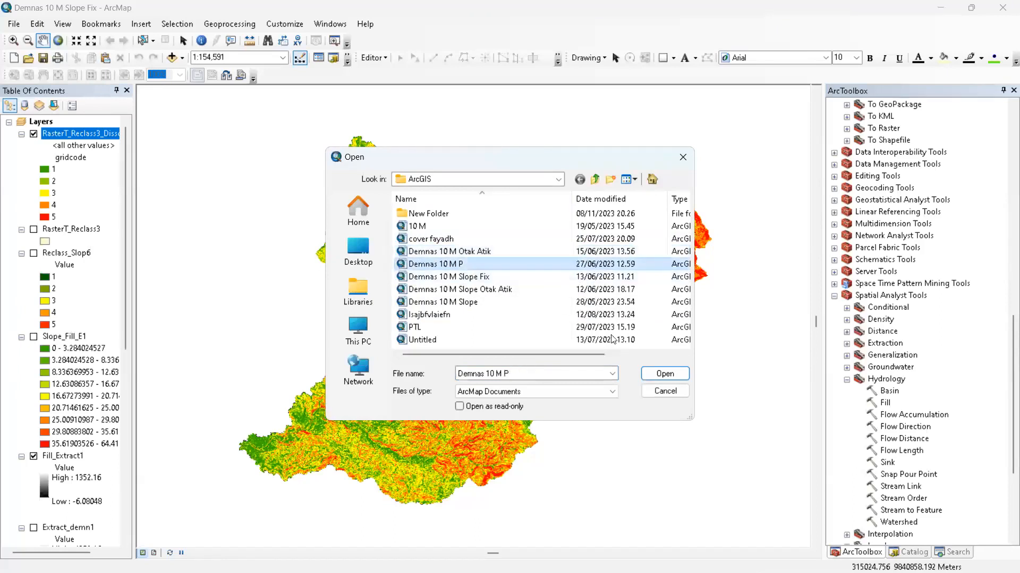
left_click(652, 372)
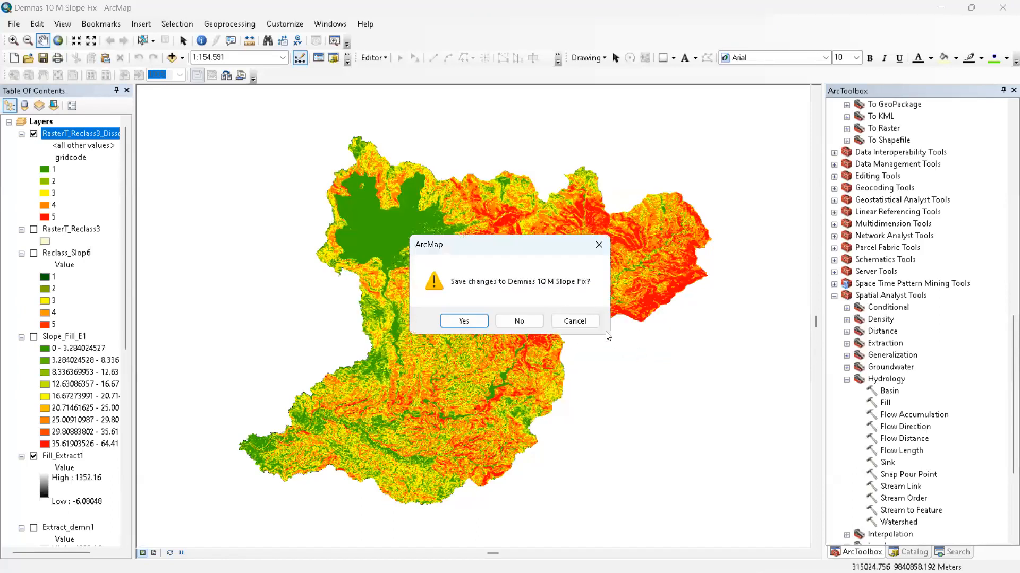
left_click(503, 323)
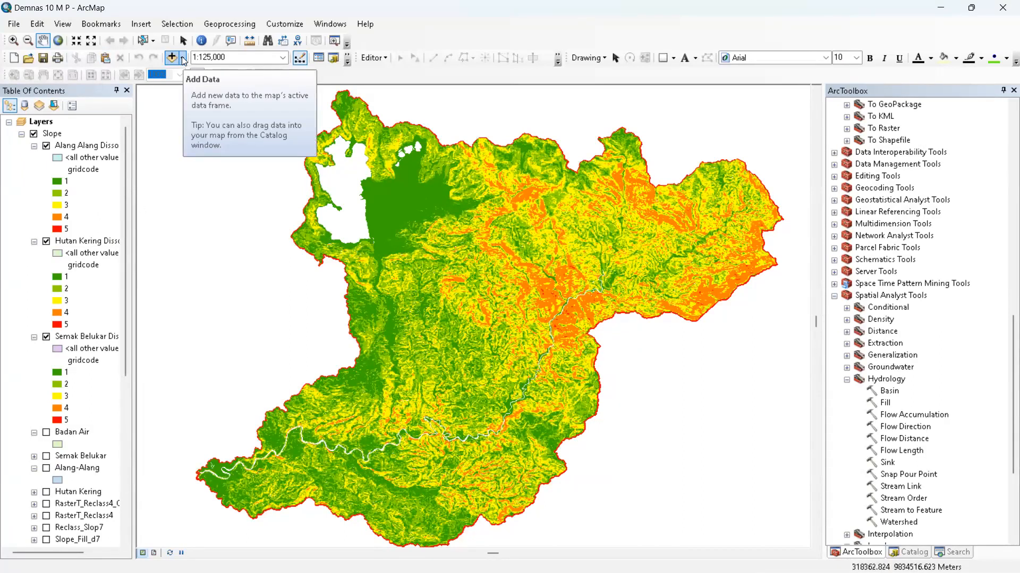
Hide the dissolved Alang Alang, Hutan Kering and Semak Belukar slope layers on the map.
scroll(63, 411, "down", 2)
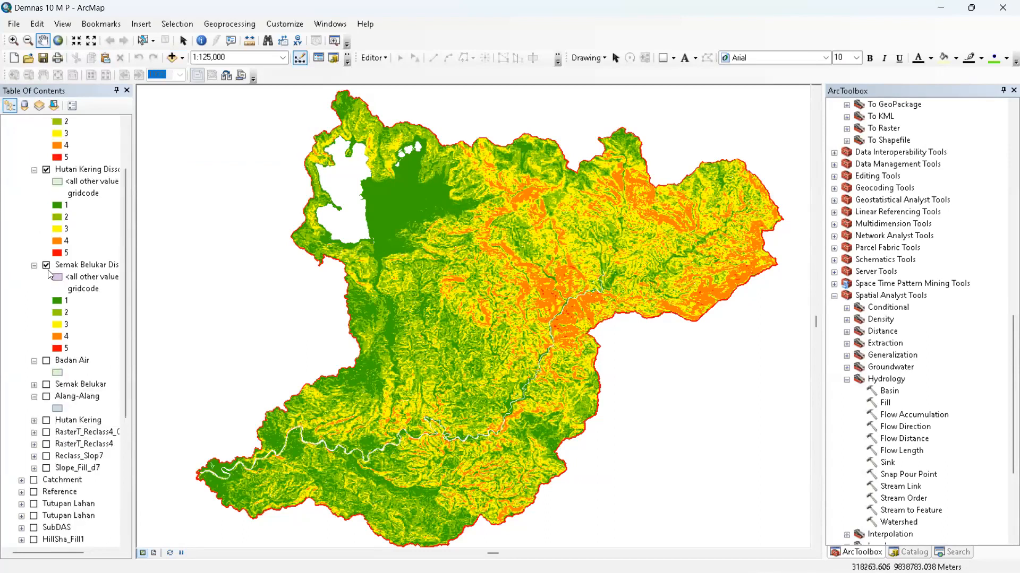
scroll(49, 274, "up", 2)
left_click(47, 145)
left_click(46, 241)
left_click(46, 337)
Display the Alang-Alang, Semak Belukar, Badan Air and Hutan Kering land cover layers on the map.
scroll(48, 350, "down", 3)
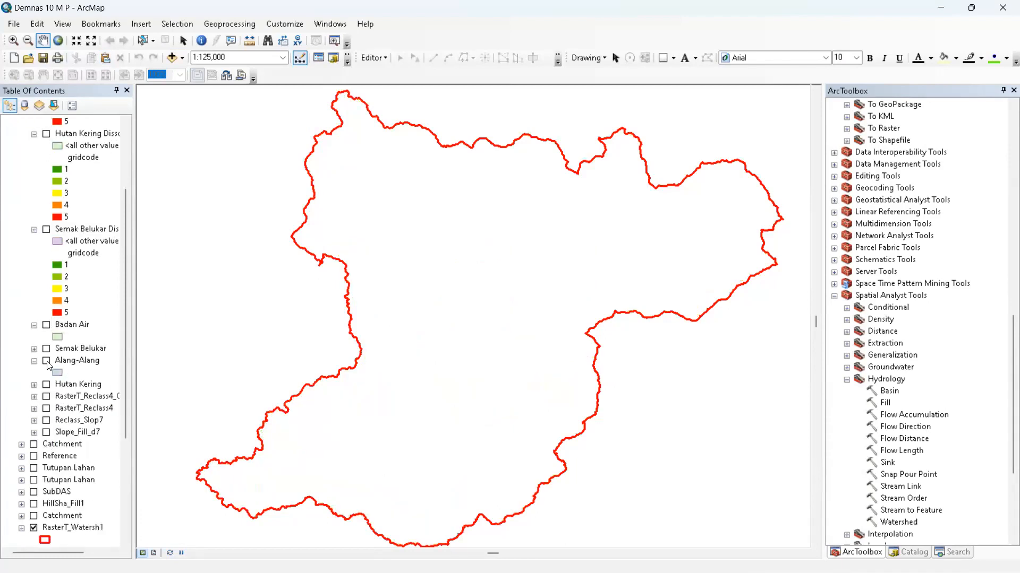
left_click(46, 361)
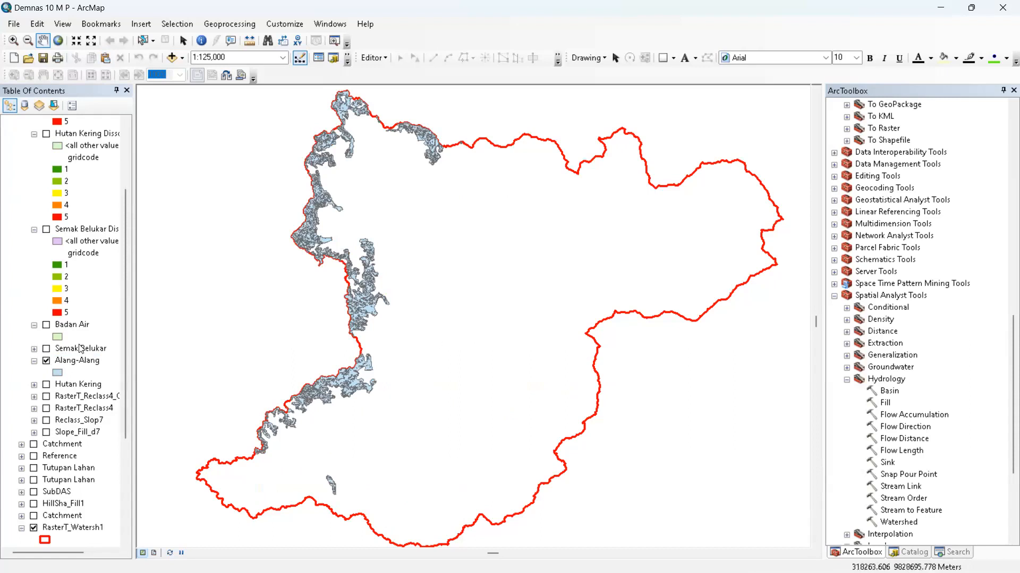
left_click(46, 349)
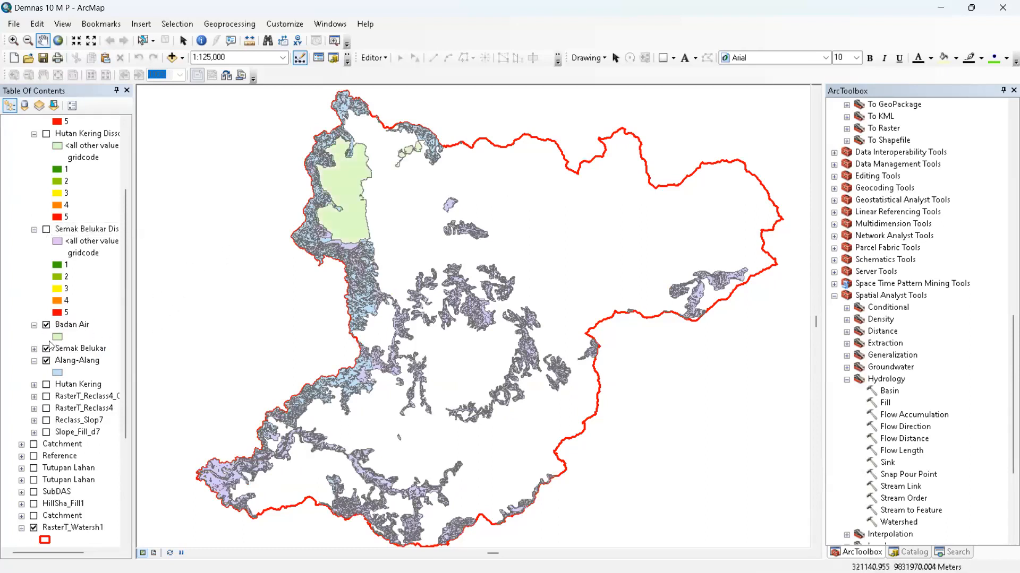
left_click(46, 385)
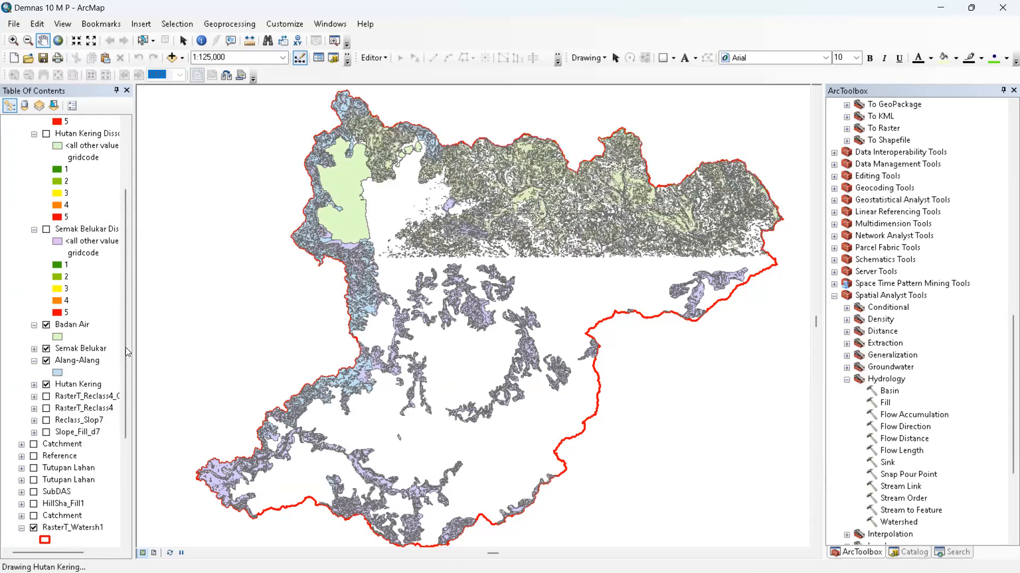
Browse the shapefiles in the KAB_HALMAHERA_SELATAN folder as data to add, and leave without adding any.
left_click(173, 57)
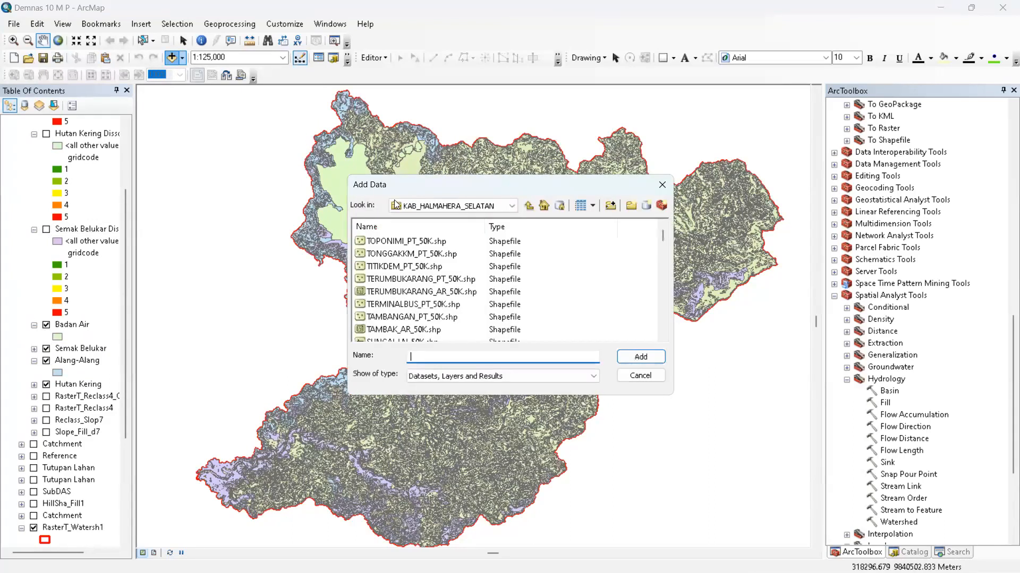
left_click(507, 206)
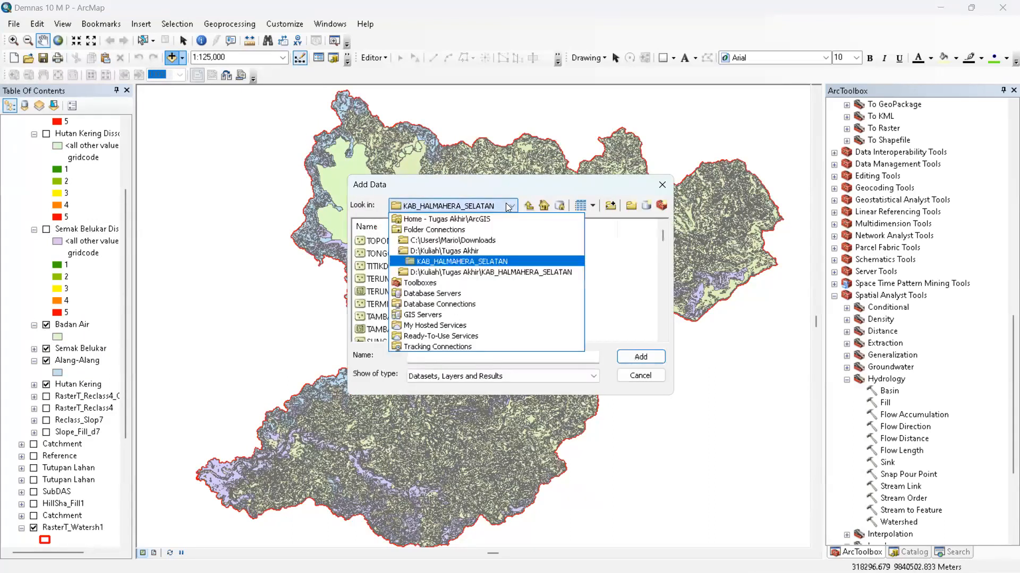
left_click(483, 263)
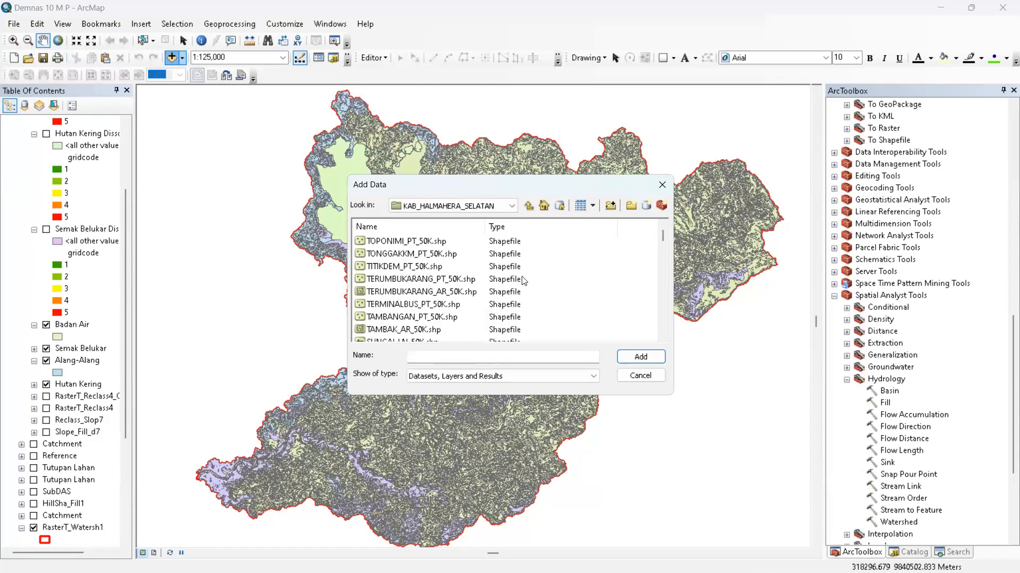
scroll(459, 294, "down", 6)
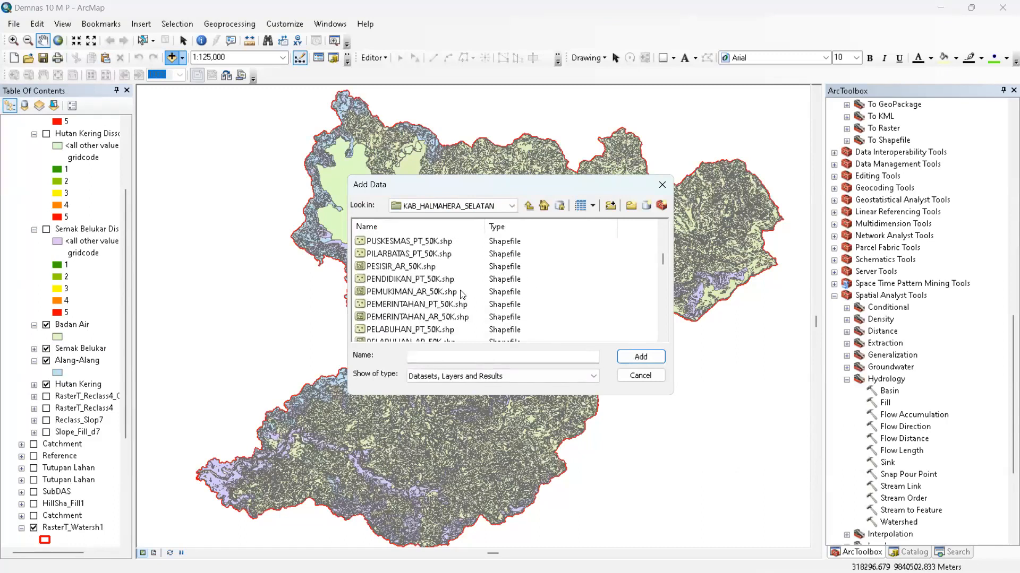
scroll(463, 294, "down", 2)
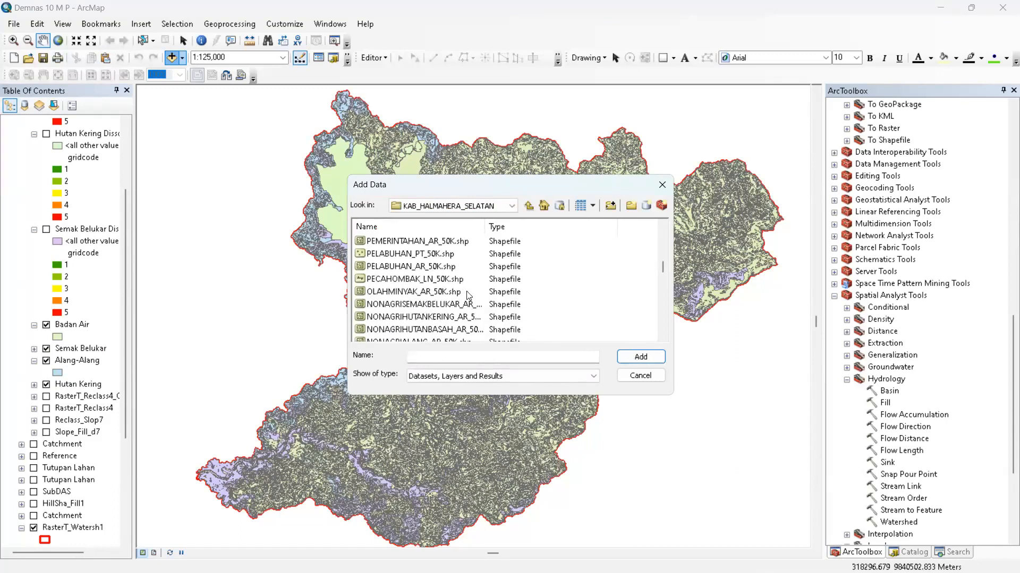
left_click(457, 292)
scroll(457, 293, "down", 4)
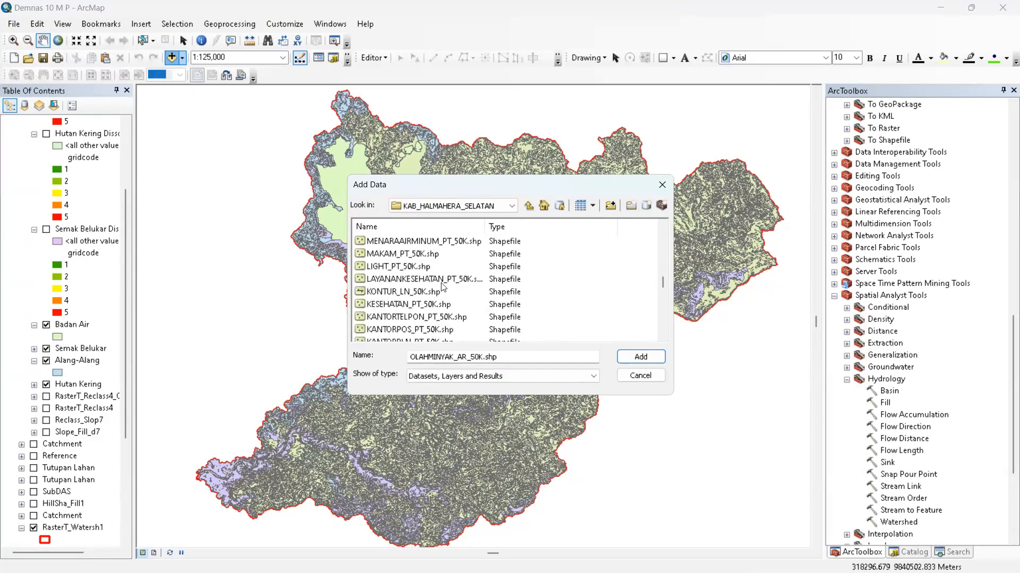
left_click(416, 305)
scroll(420, 311, "down", 5)
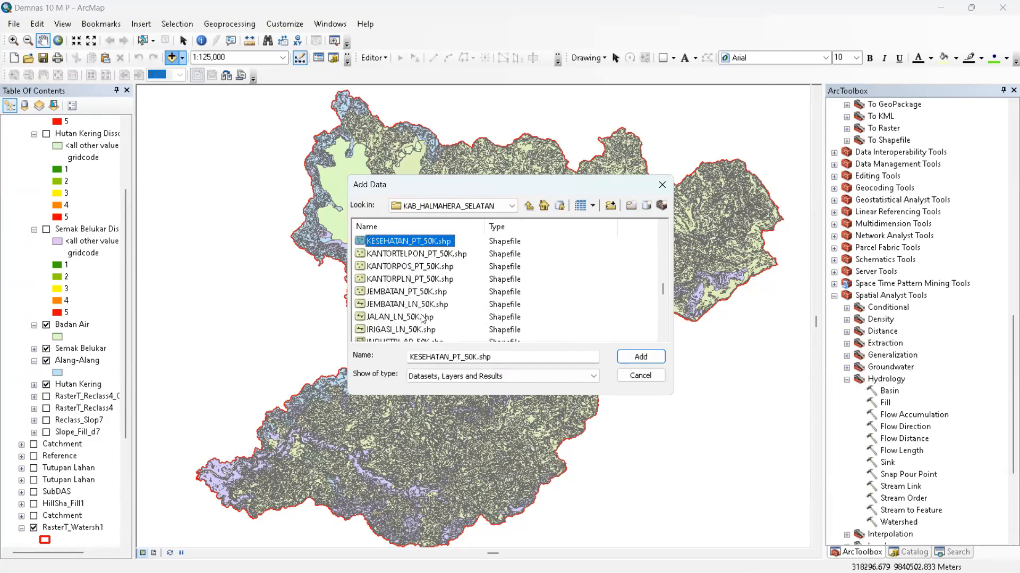
scroll(414, 331, "down", 4)
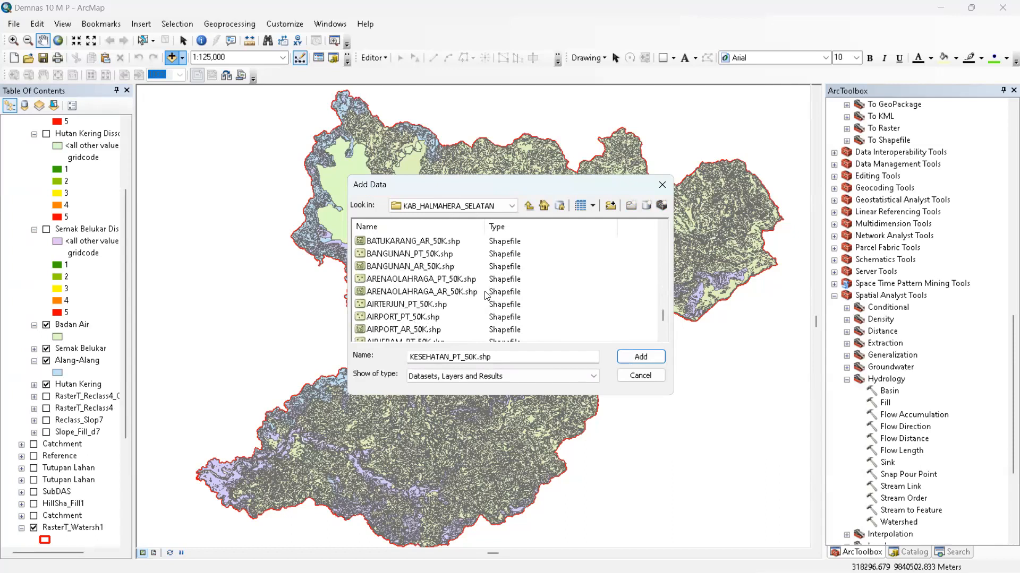
scroll(428, 308, "down", 3)
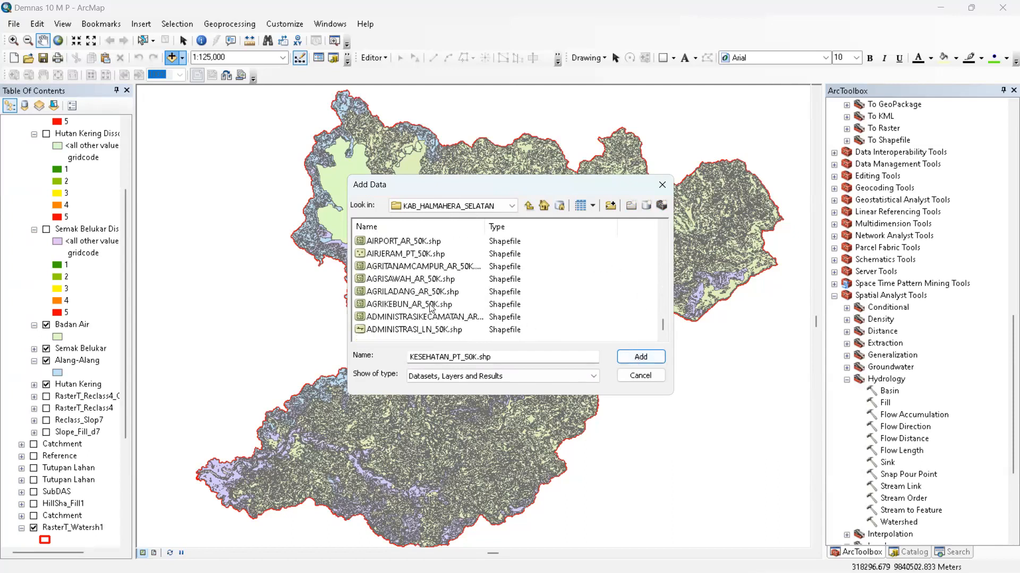
scroll(438, 299, "up", 3)
scroll(442, 296, "up", 1)
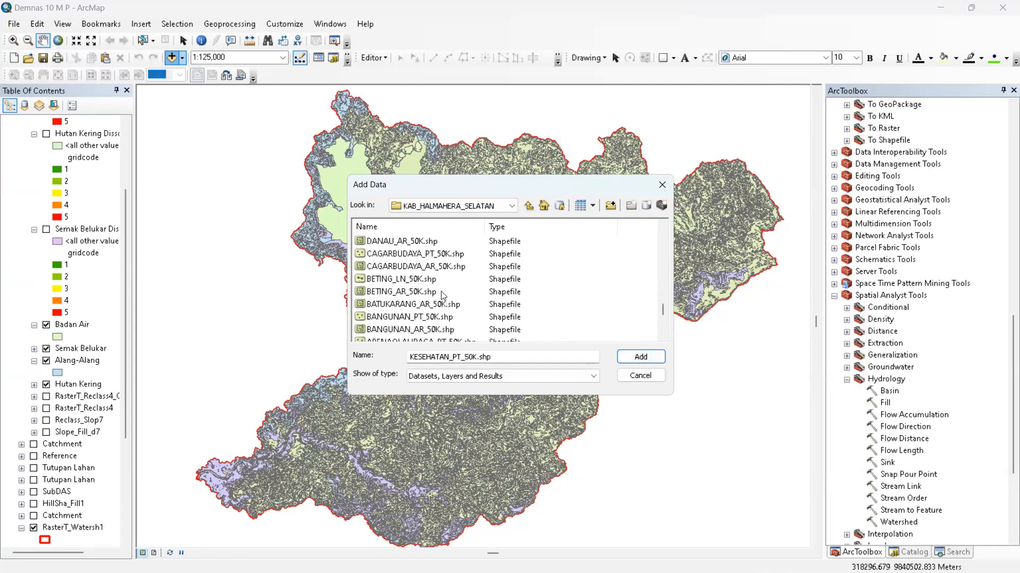
scroll(470, 280, "up", 3)
scroll(469, 275, "up", 6)
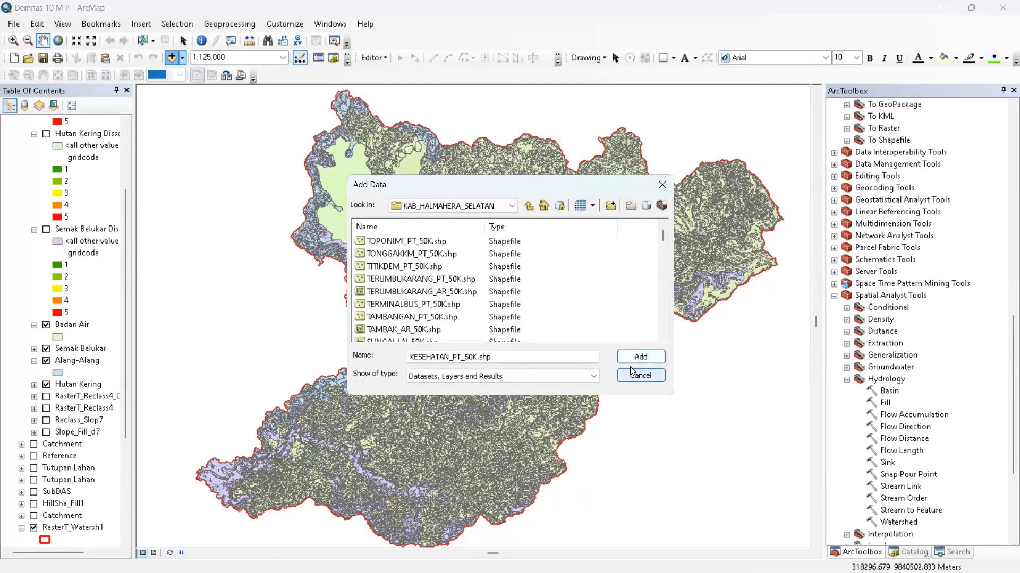
left_click(640, 380)
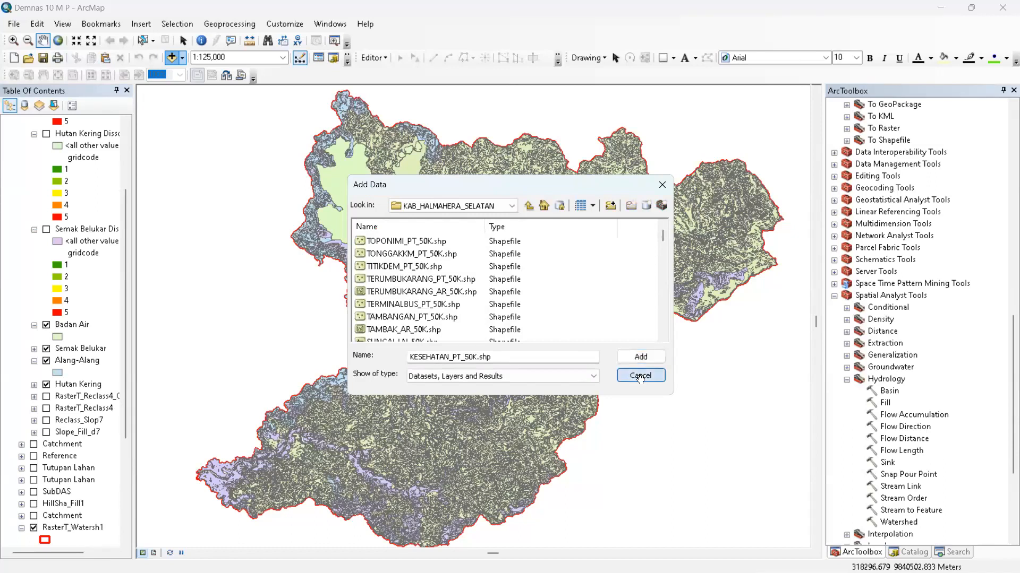
Open the Semak Belukar layer's attribute table, look through its polygon records and fields, and close it.
right_click(79, 348)
left_click(154, 99)
left_click_drag(426, 304, 455, 281)
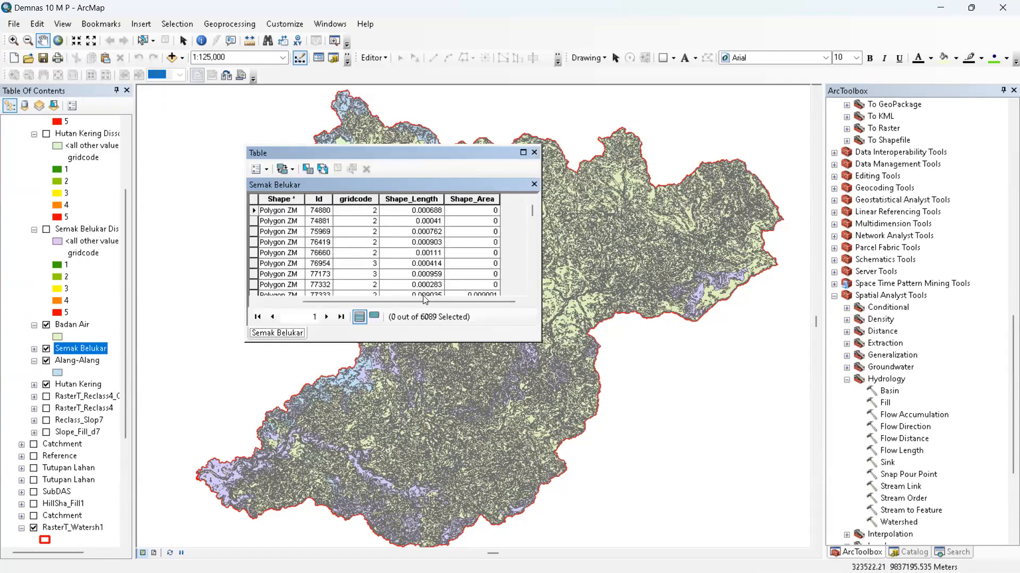
left_click_drag(367, 304, 324, 303)
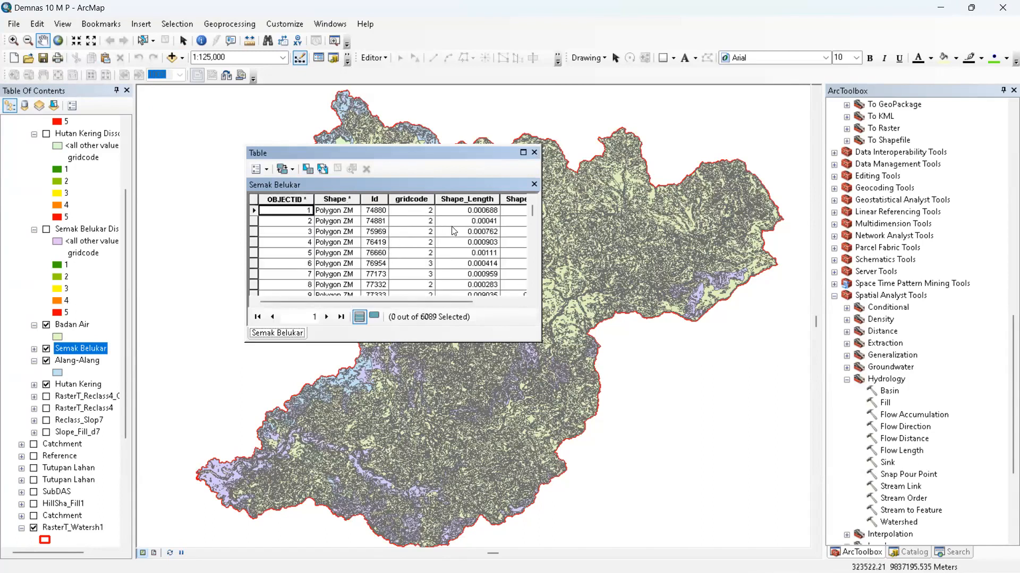
scroll(467, 236, "down", 20)
scroll(470, 245, "down", 20)
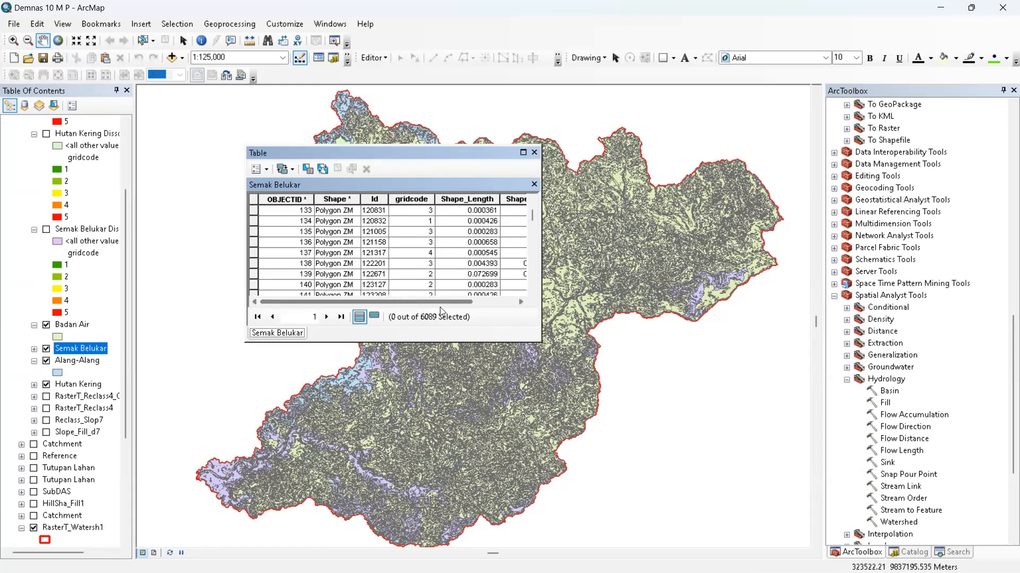
left_click_drag(440, 304, 485, 304)
left_click(534, 152)
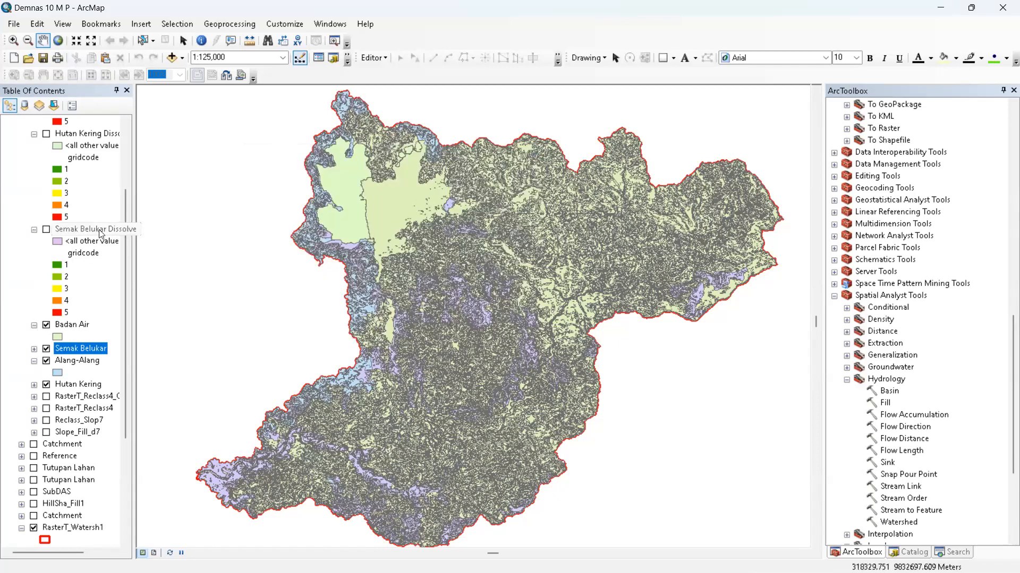
Check the Semak Belukar Dissolve attribute table for comparison, close it, and look over the available geoprocessing tools.
right_click(101, 234)
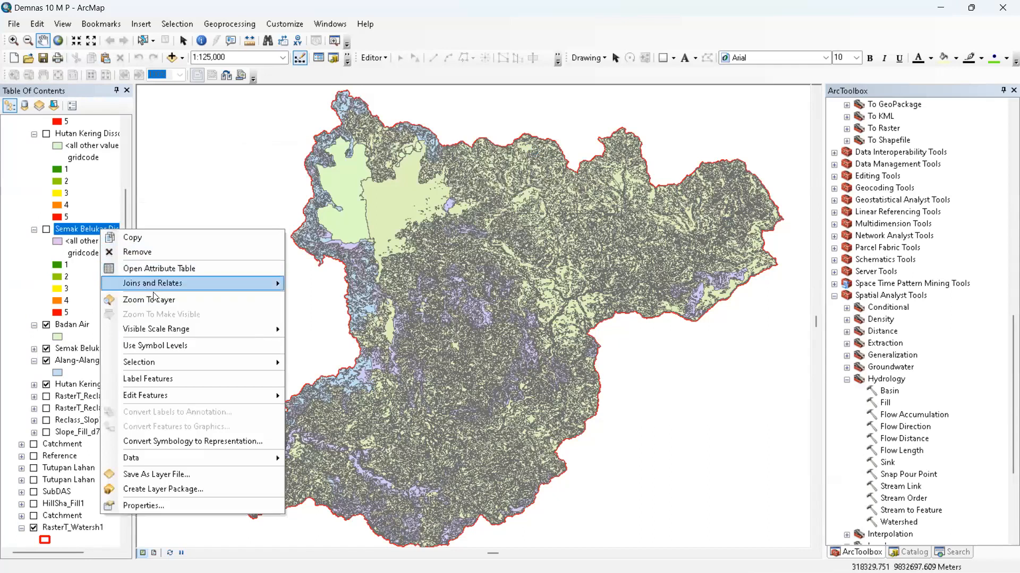
left_click(131, 269)
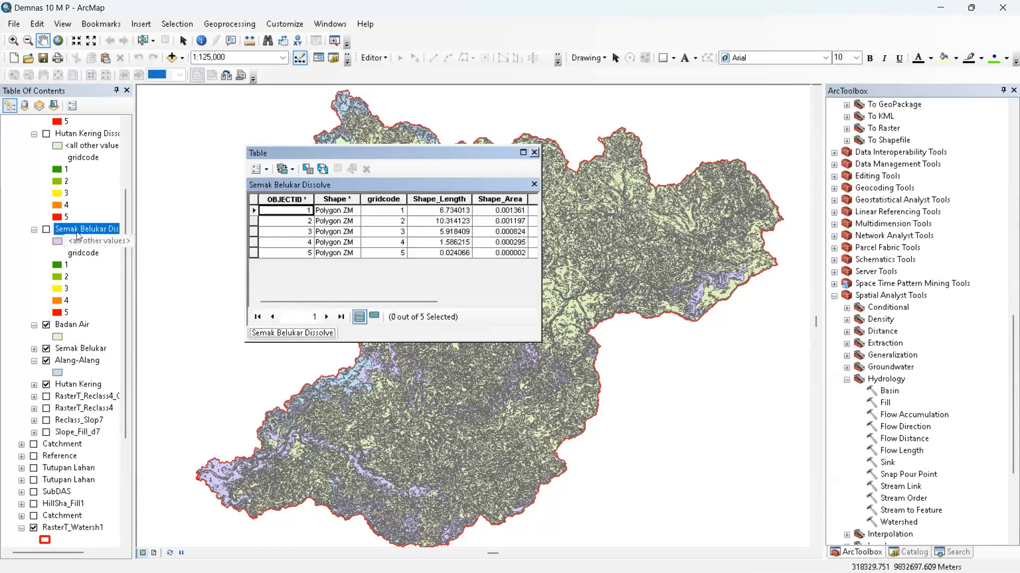
left_click(534, 153)
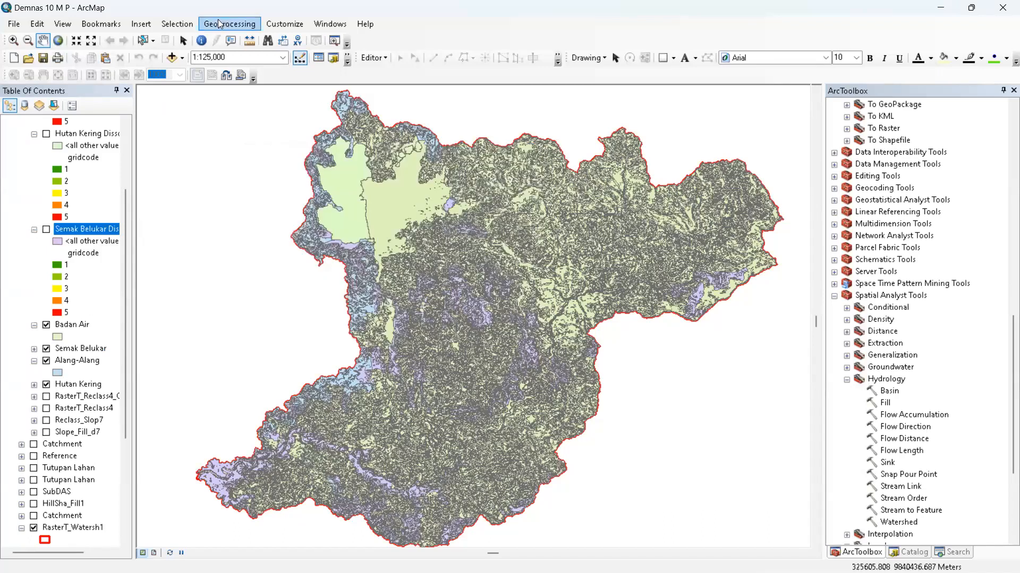
left_click(220, 24)
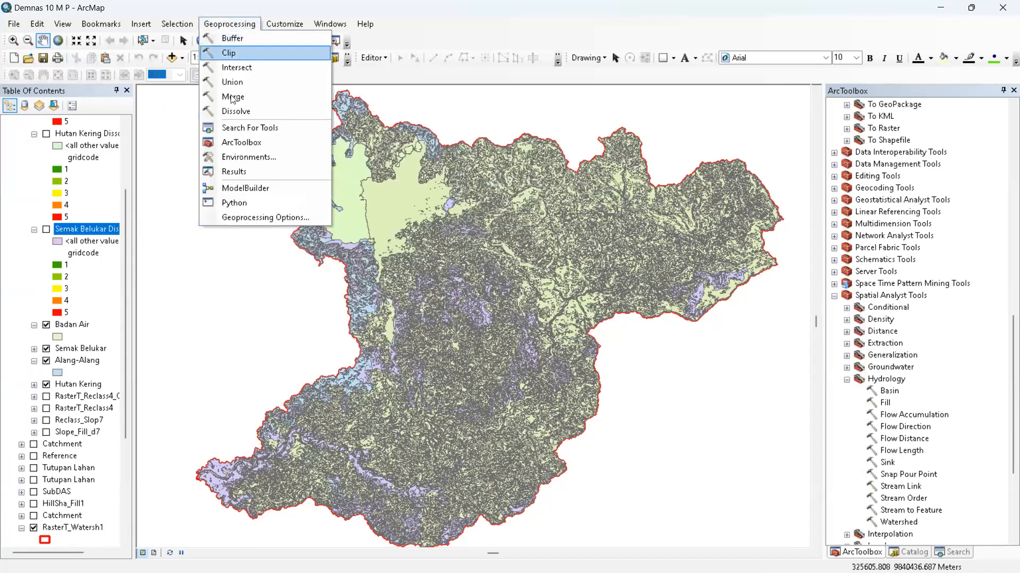
left_click(75, 340)
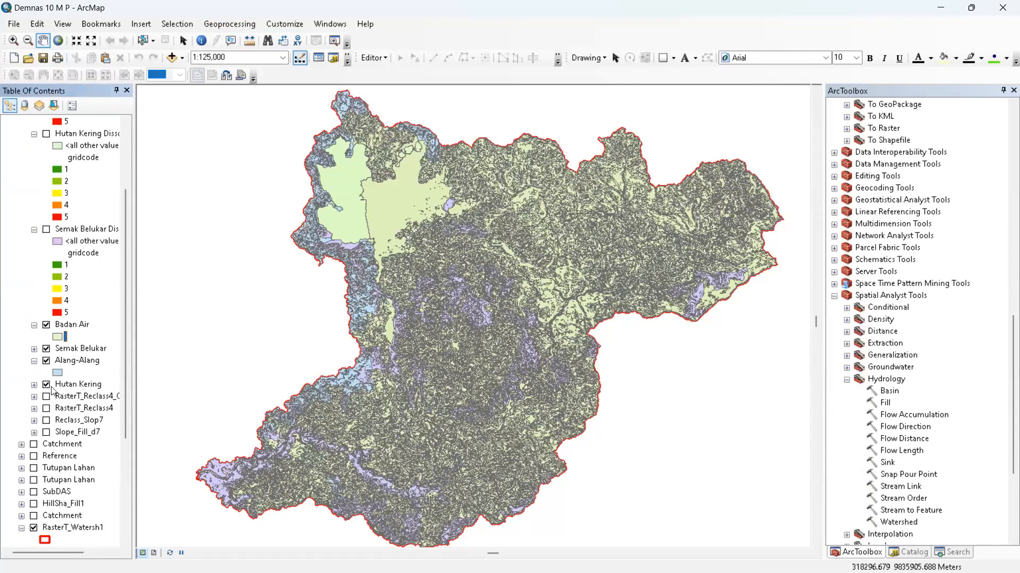
Display the three dissolved slope layers and hide the Semak Belukar, Alang-Alang, Hutan Kering and Badan Air layers.
scroll(46, 341, "up", 3)
left_click(46, 338)
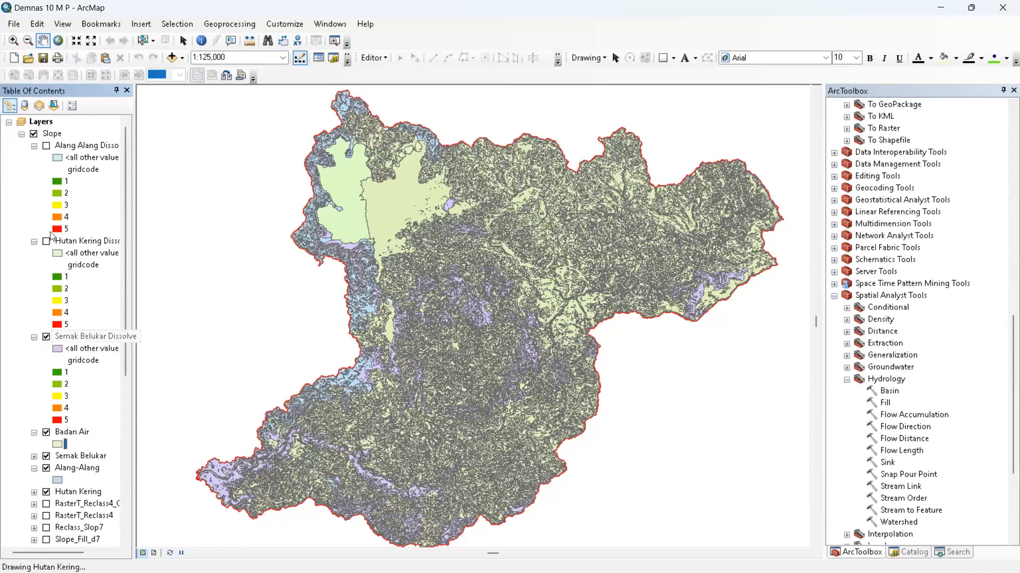
left_click(46, 241)
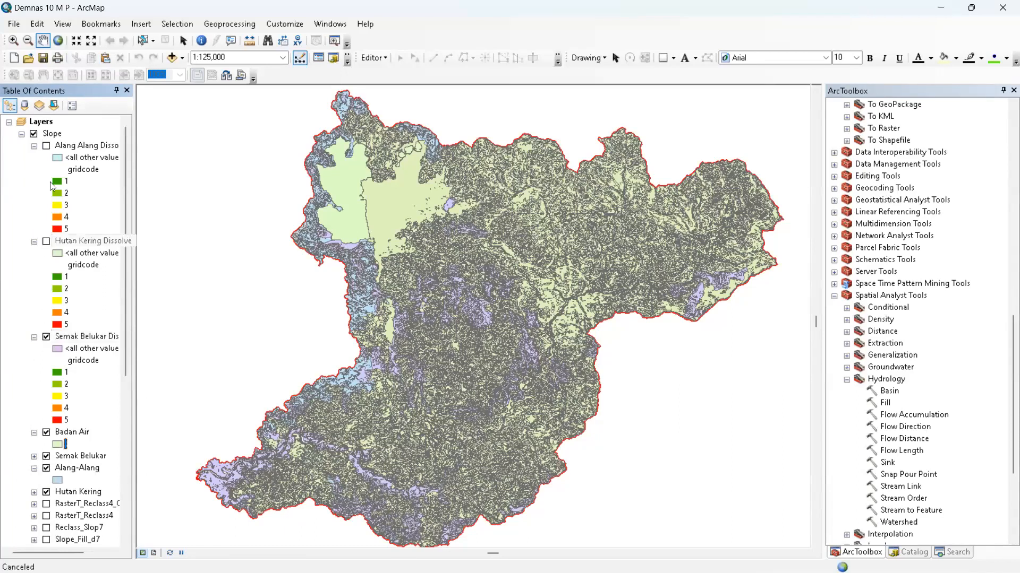
left_click(46, 145)
left_click(46, 456)
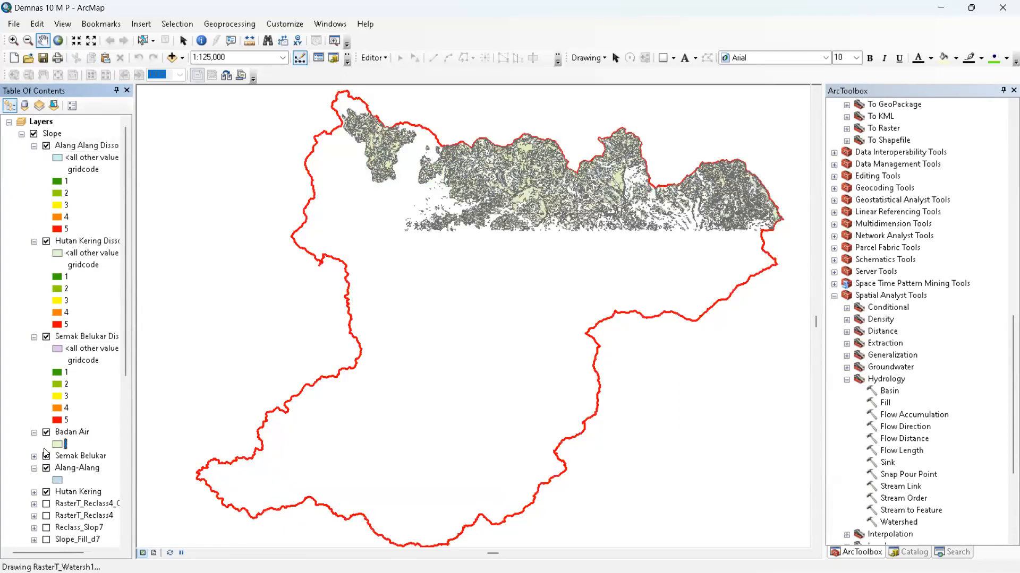
left_click(46, 469)
left_click(46, 492)
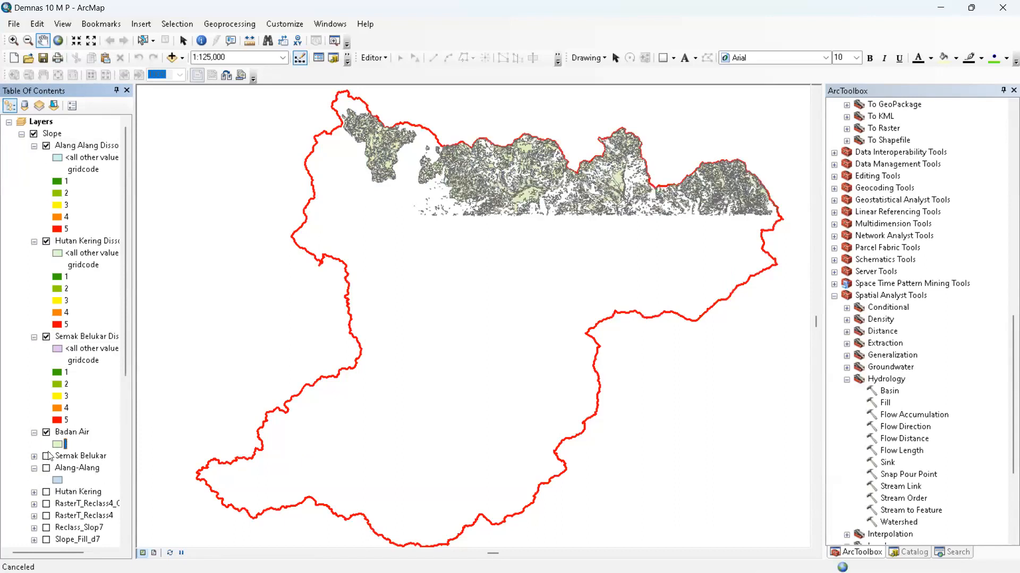
left_click(46, 433)
Open the Semak Belukar Dissolve attribute table, examine the Luaskm2 area of each gridcode class, and close it.
right_click(88, 342)
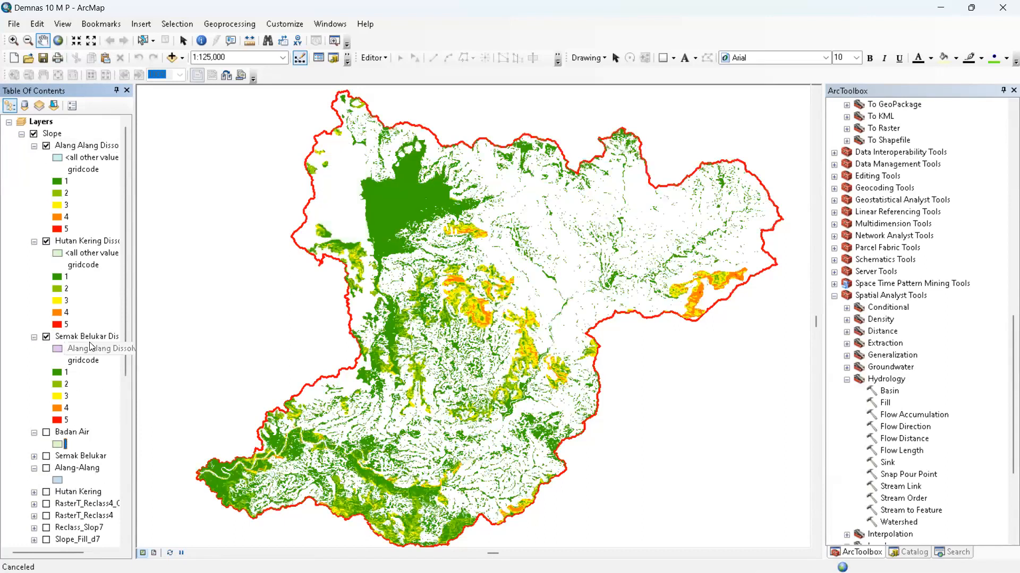
left_click(176, 126)
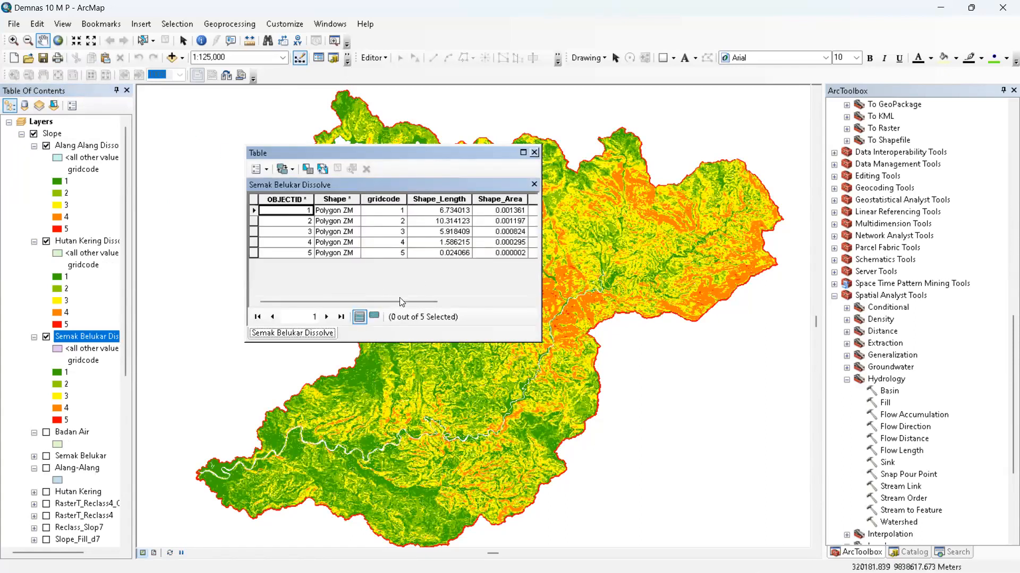
left_click_drag(399, 301, 474, 293)
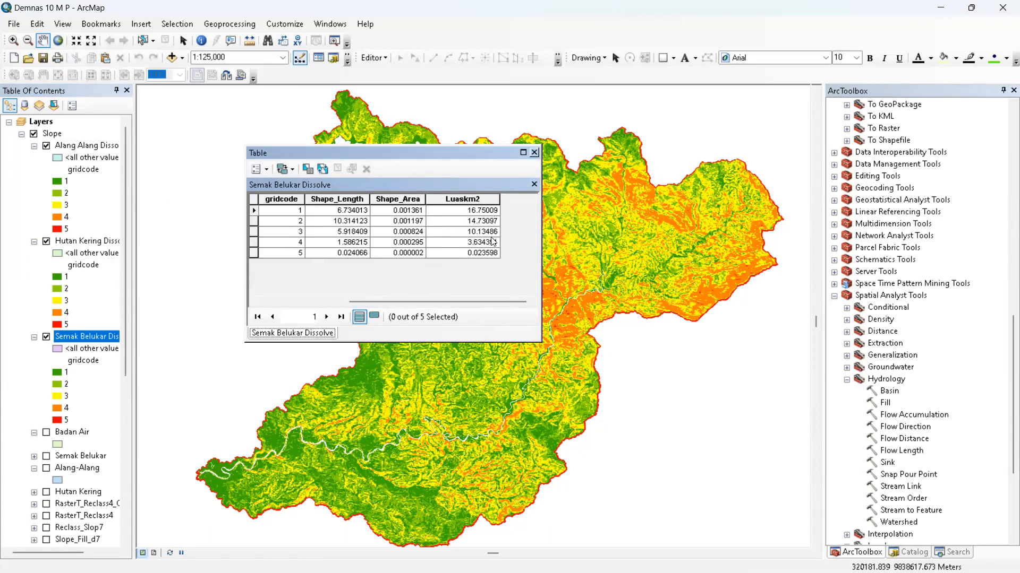
left_click(534, 153)
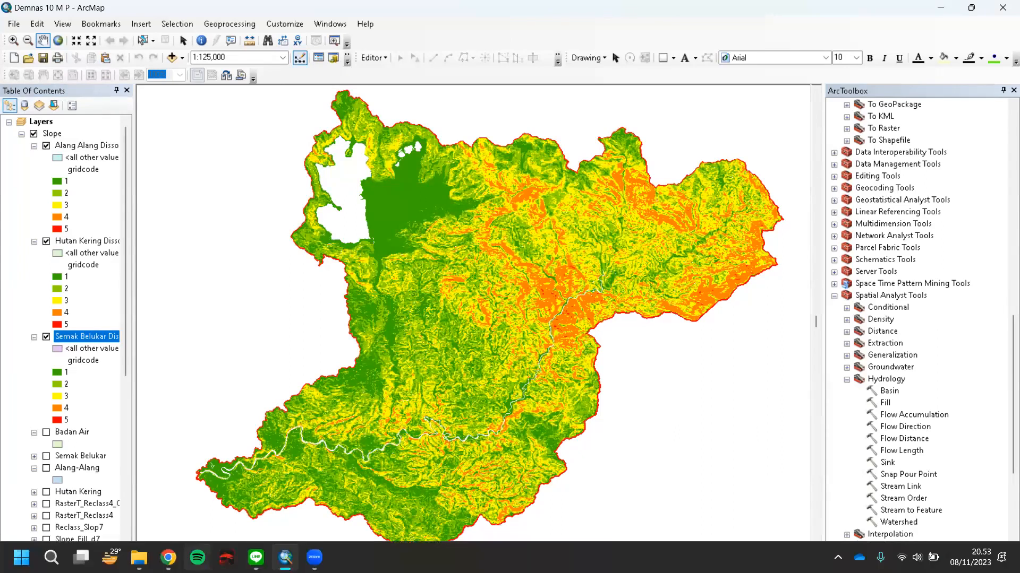
Switch to the final project report PDF in Chrome and review its slope analysis and the slope and land cover area tables.
left_click(169, 558)
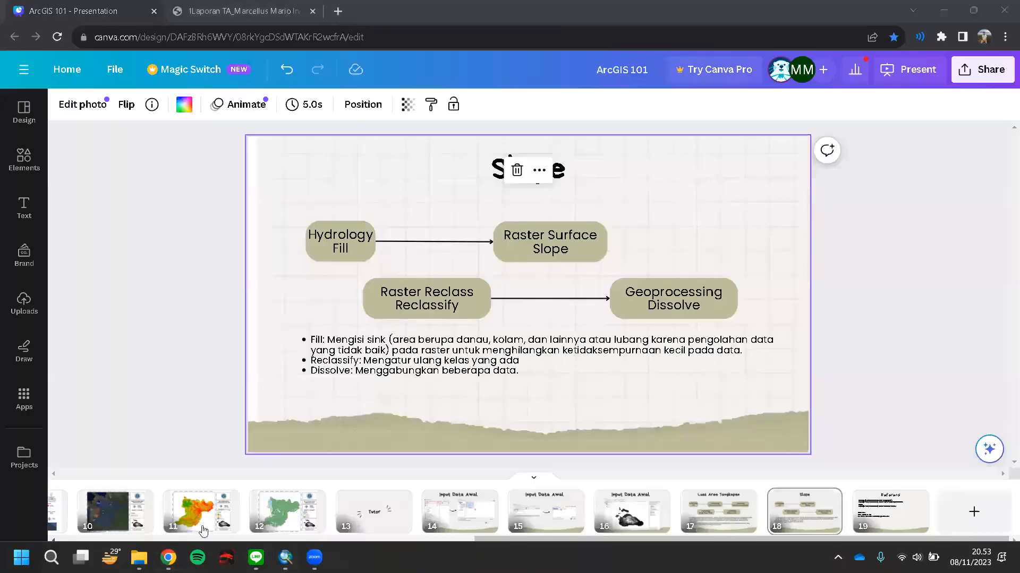
left_click(267, 8)
scroll(402, 367, "up", 15)
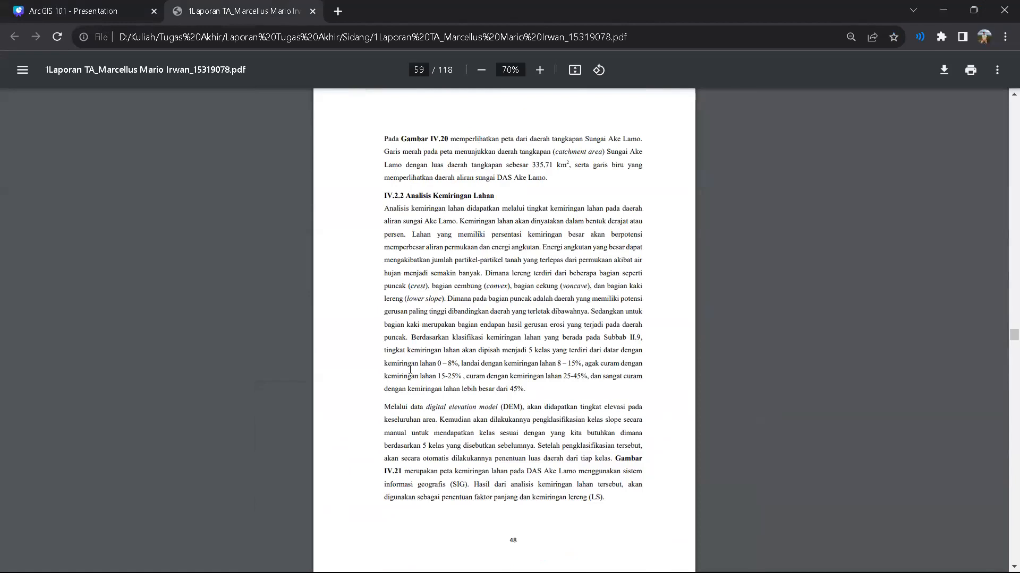
scroll(406, 366, "down", 15)
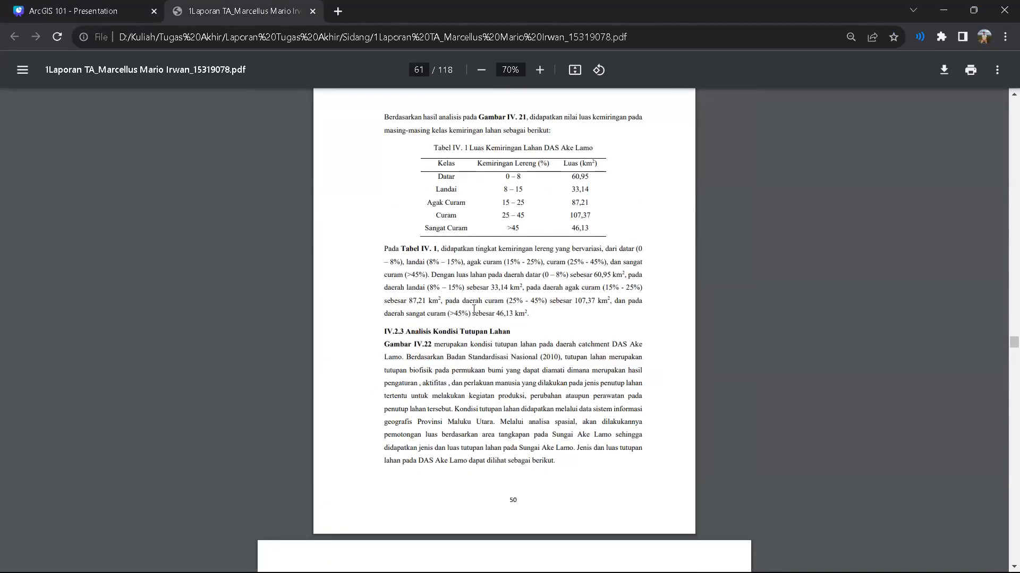
scroll(481, 298, "down", 20)
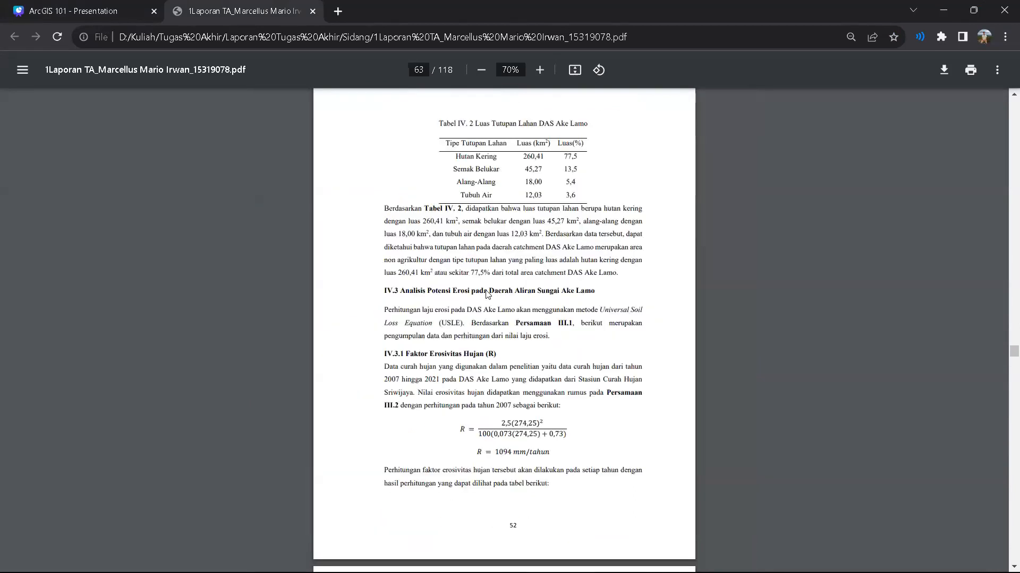
Review the report's USLE erosion analysis, from the land cover discussion through the R, K and LS factor sections.
scroll(487, 287, "up", 5)
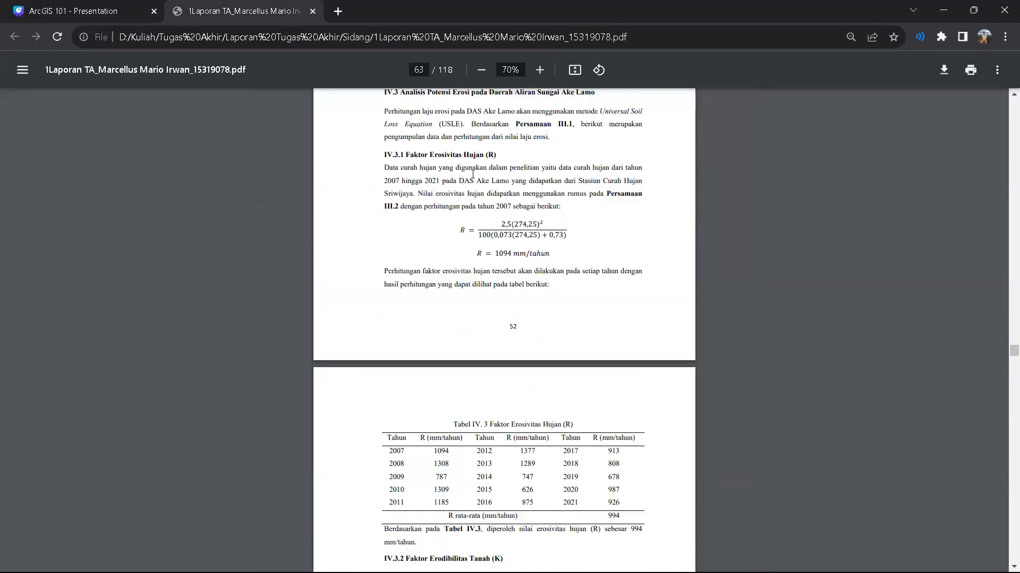
scroll(472, 174, "up", 1)
left_click_drag(469, 188, 613, 232)
left_click(537, 229)
left_click_drag(443, 234, 424, 246)
scroll(424, 247, "down", 5)
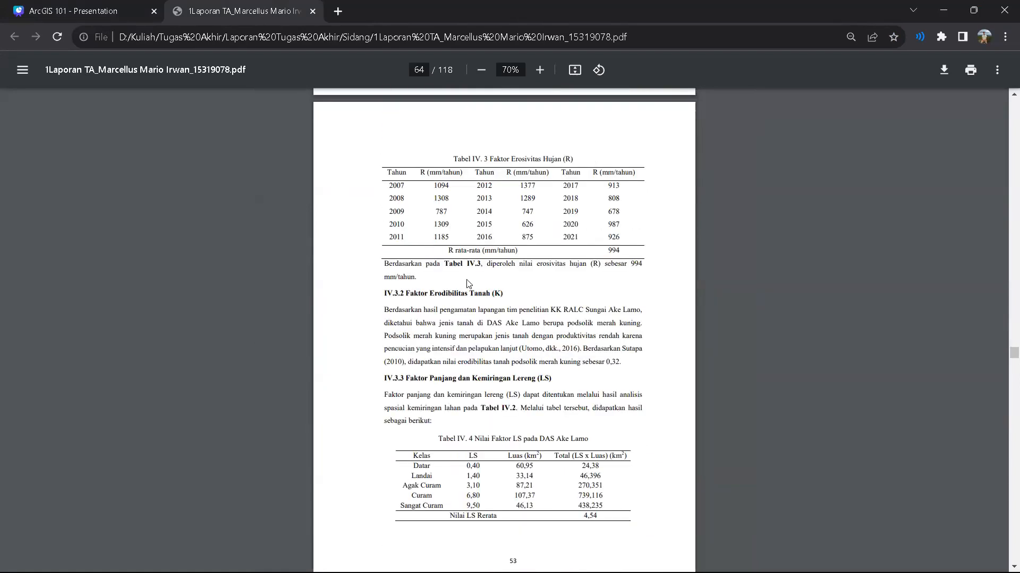
Review the report's K factor text, the LS factor table and average calculation, and the vegetation cover and soil conservation (CP) factor section.
left_click_drag(406, 293, 537, 310)
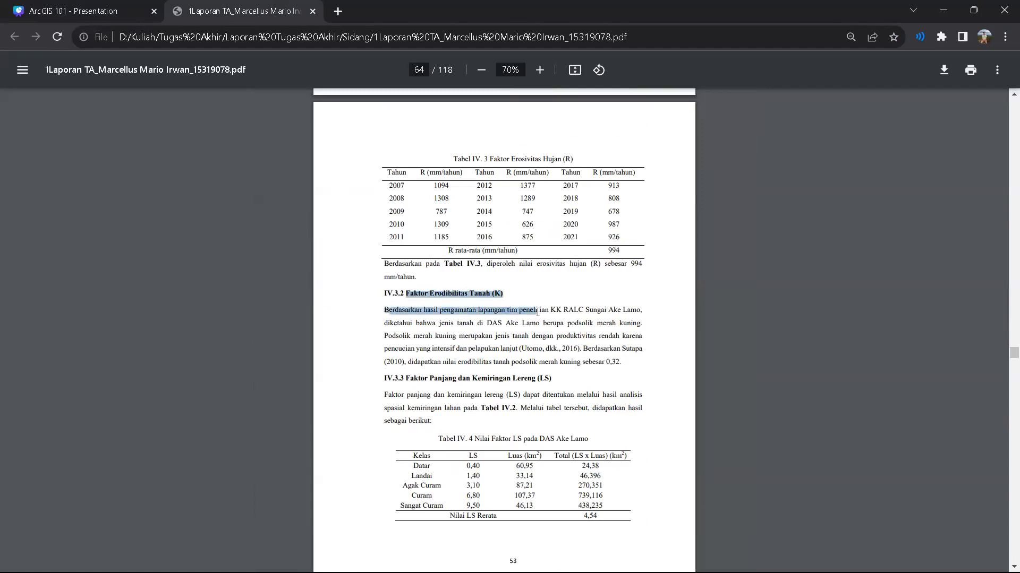
scroll(497, 339, "down", 2)
left_click_drag(458, 246, 581, 281)
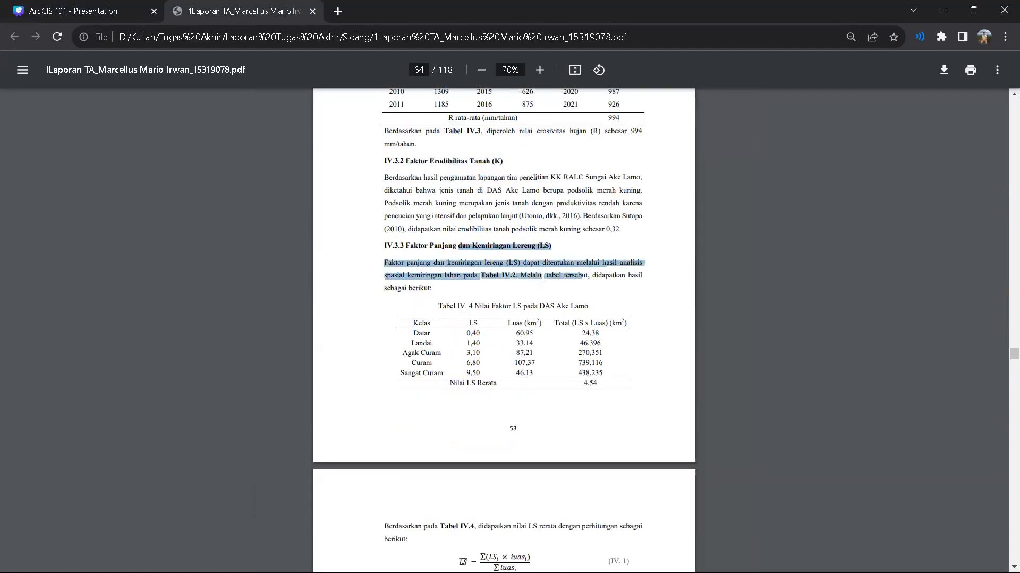
scroll(583, 316, "down", 6)
left_click_drag(430, 260, 581, 265)
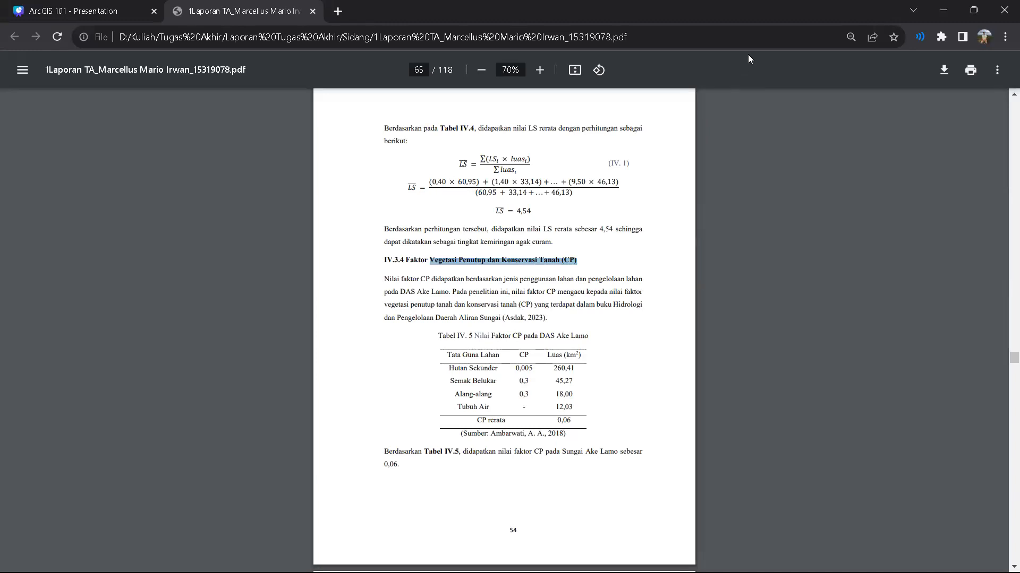
Switch to the ArcGIS 101 presentation in Canva and view the delineation and slope video links on the Referensi slide, page 19.
left_click(109, 11)
left_click(904, 513)
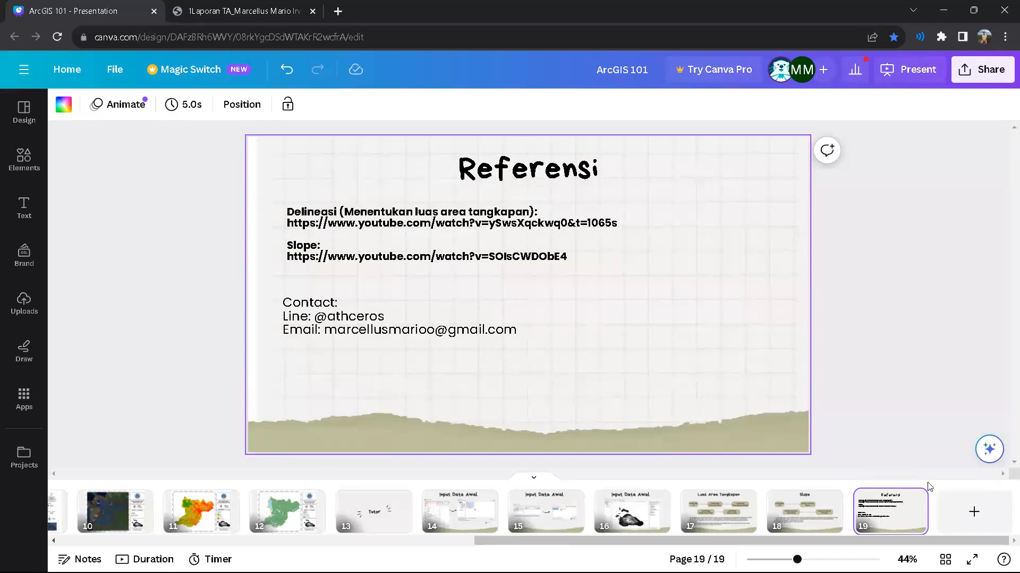
left_click(537, 224)
left_click(537, 224)
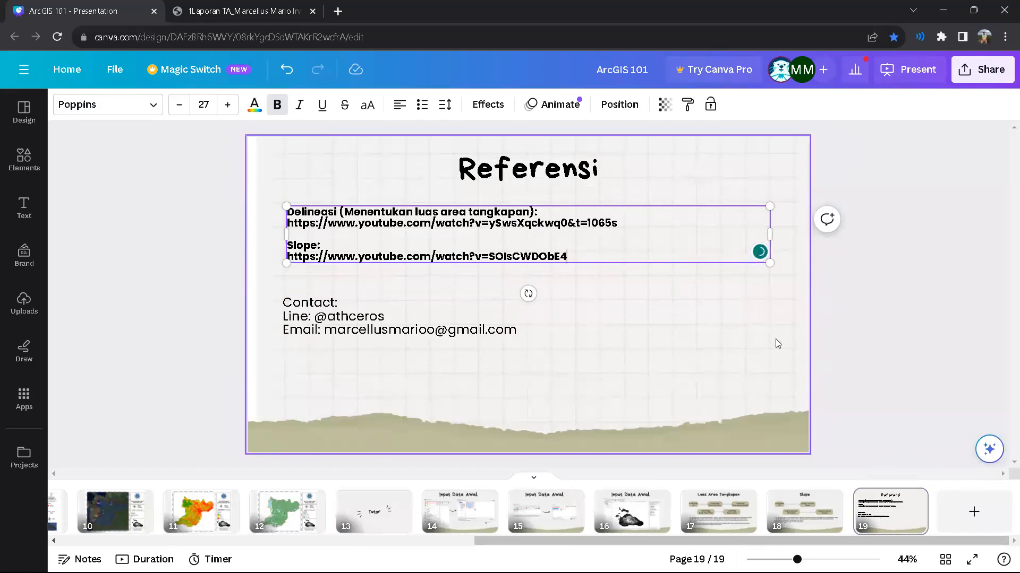
left_click(758, 355)
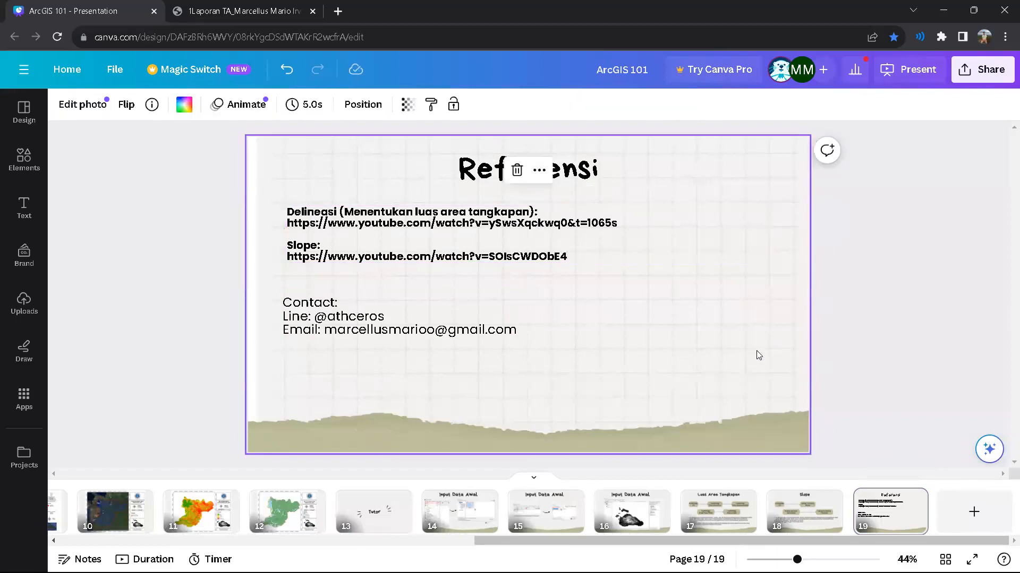